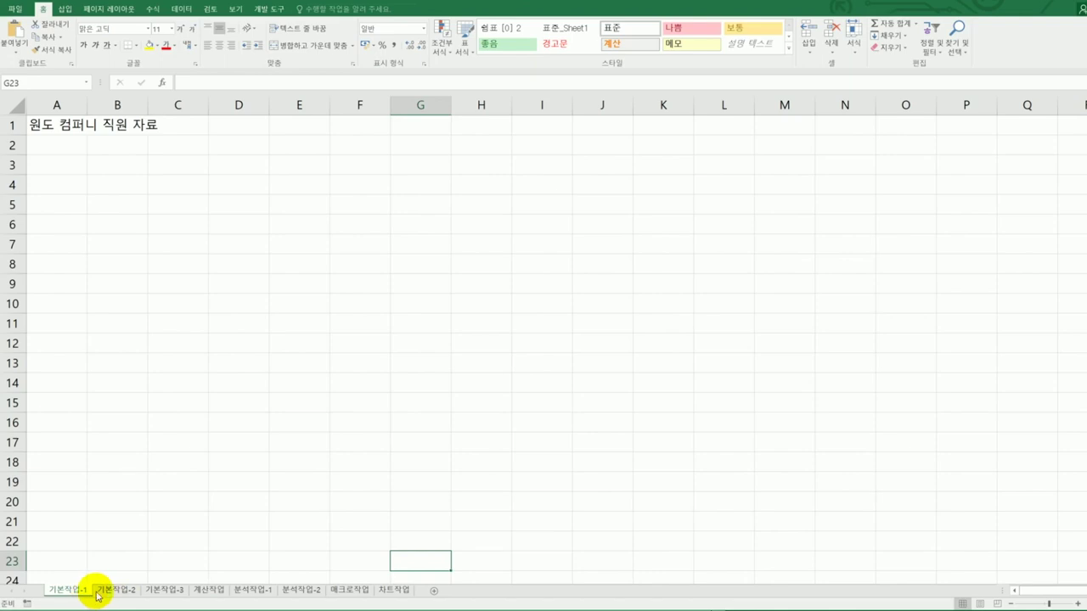
- Go to the 기본작업-2 sheet and select the title range A1:G1
left_click(114, 589)
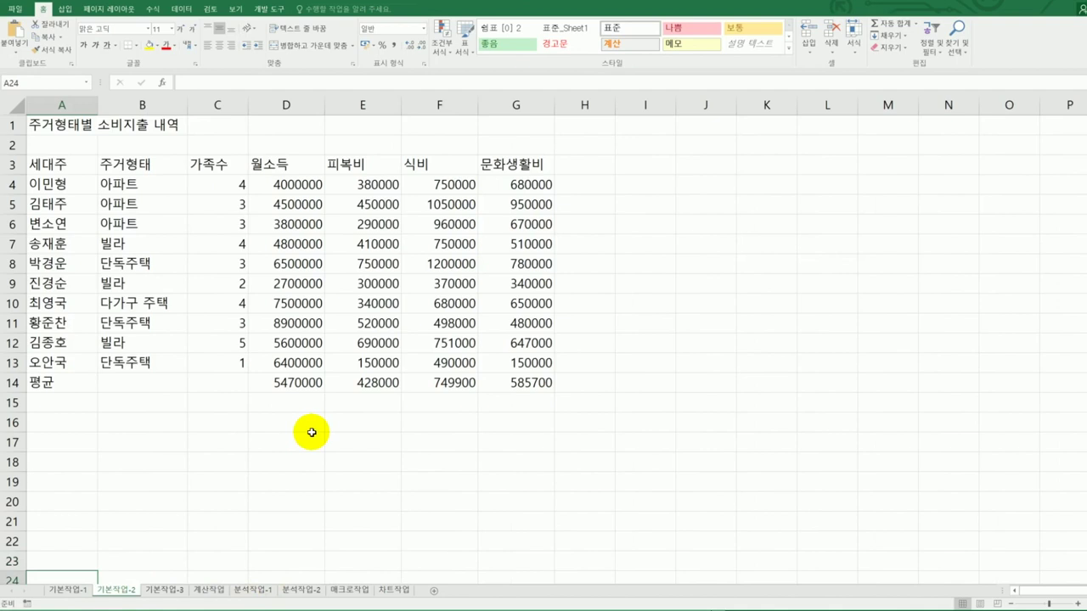
left_click(57, 126)
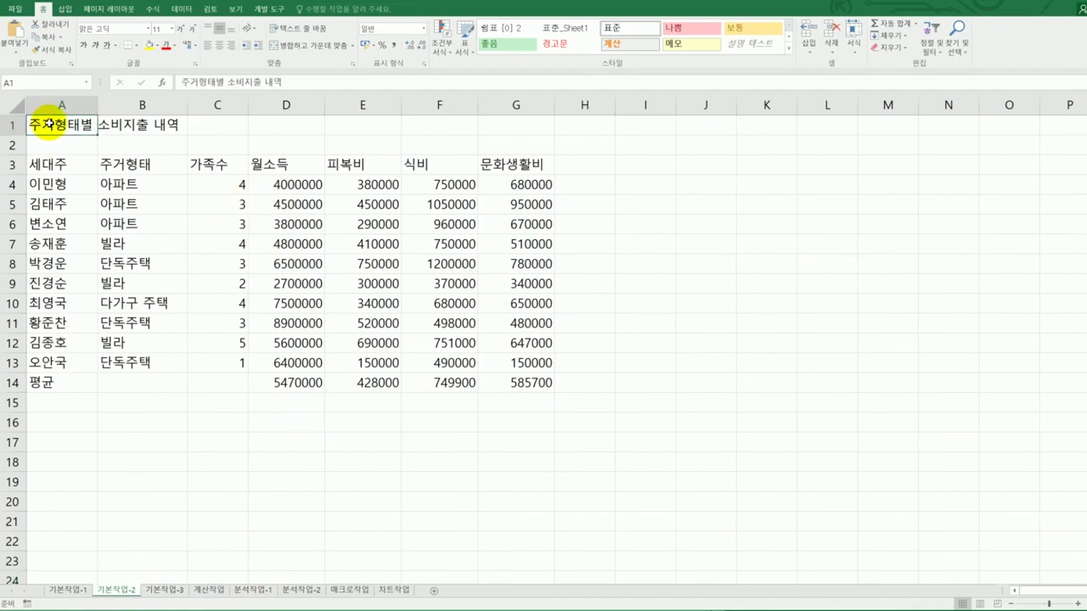
left_click_drag(57, 126, 497, 127)
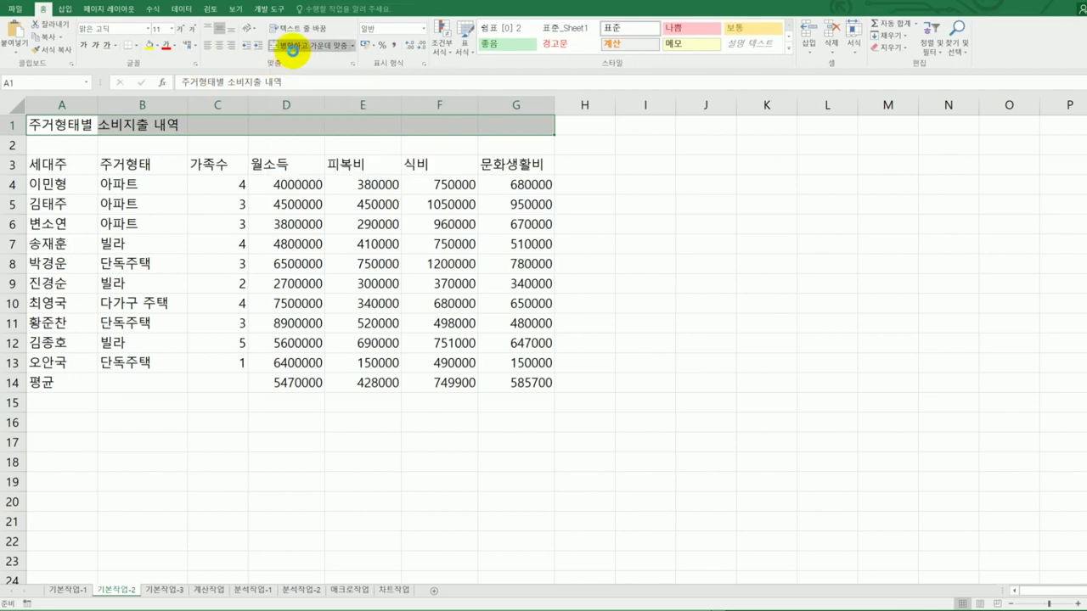
- Merge and center the title across A1:G1 in 궁서체, size 17
left_click(292, 47)
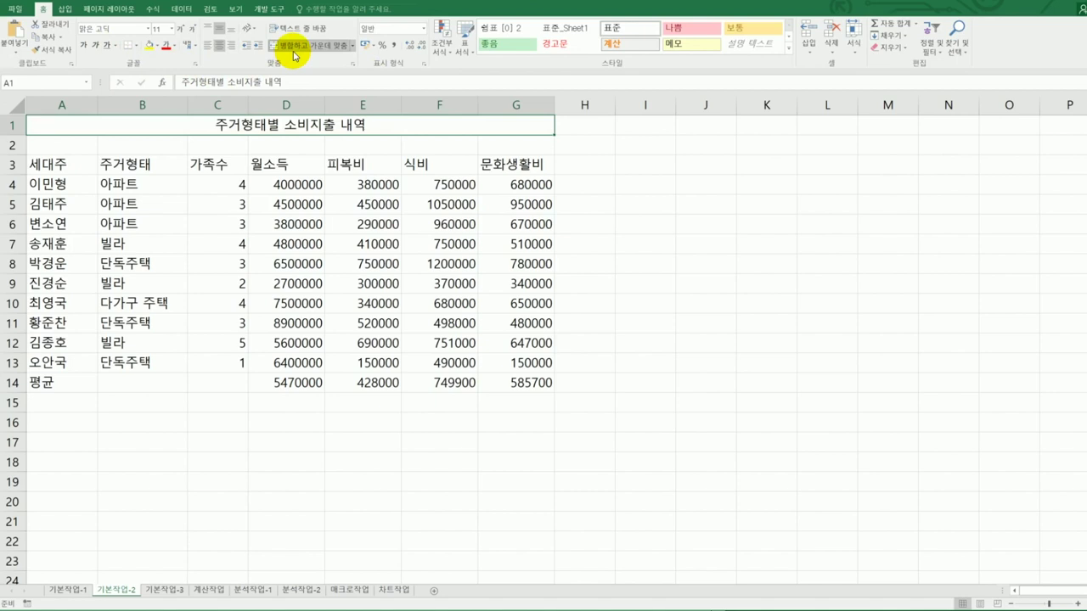
left_click(150, 31)
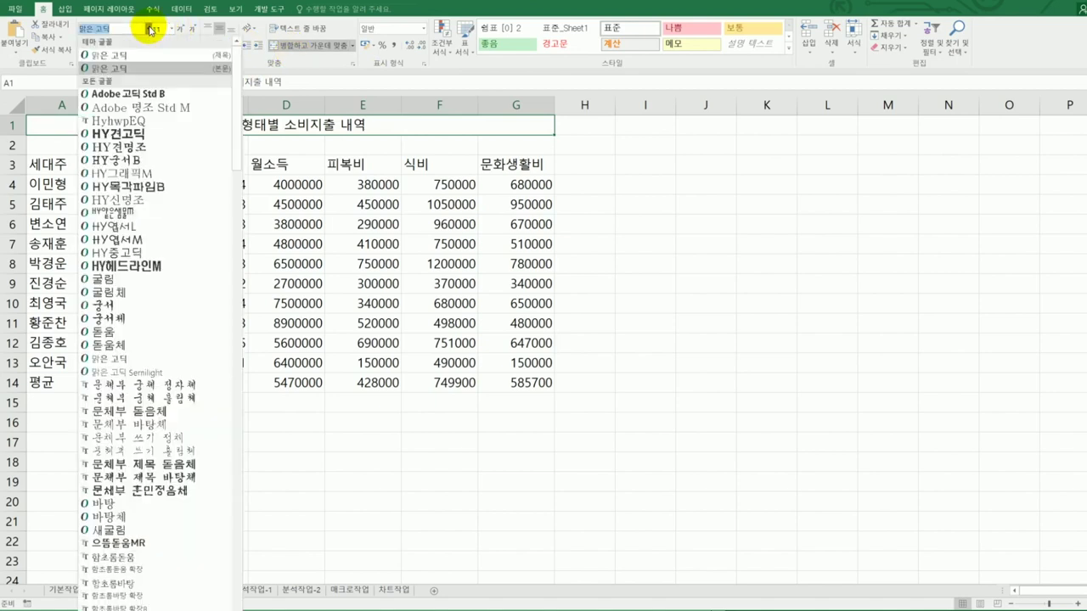
left_click(152, 323)
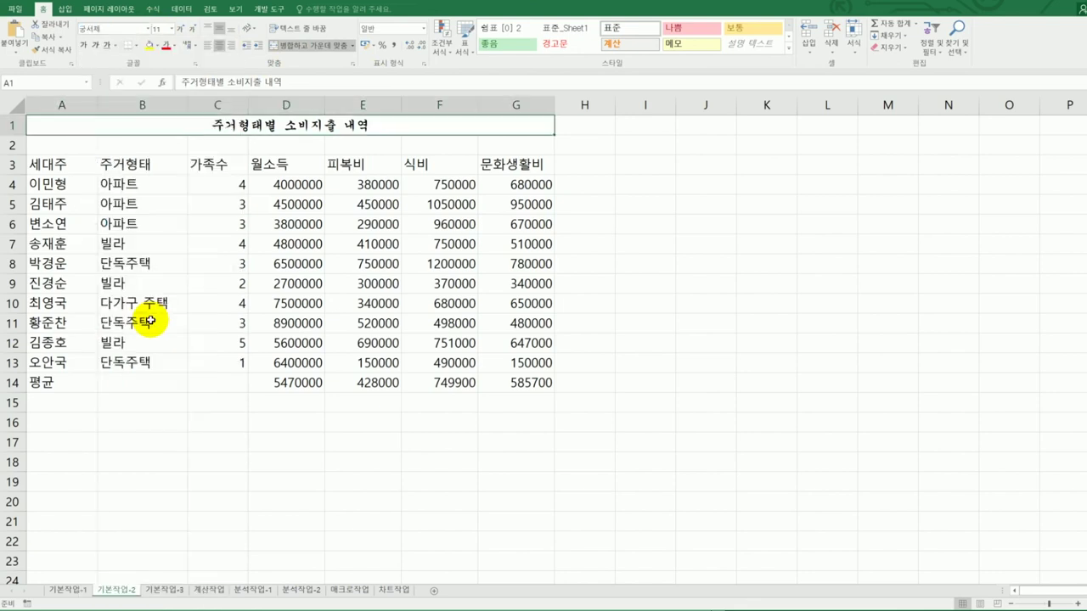
left_click(173, 32)
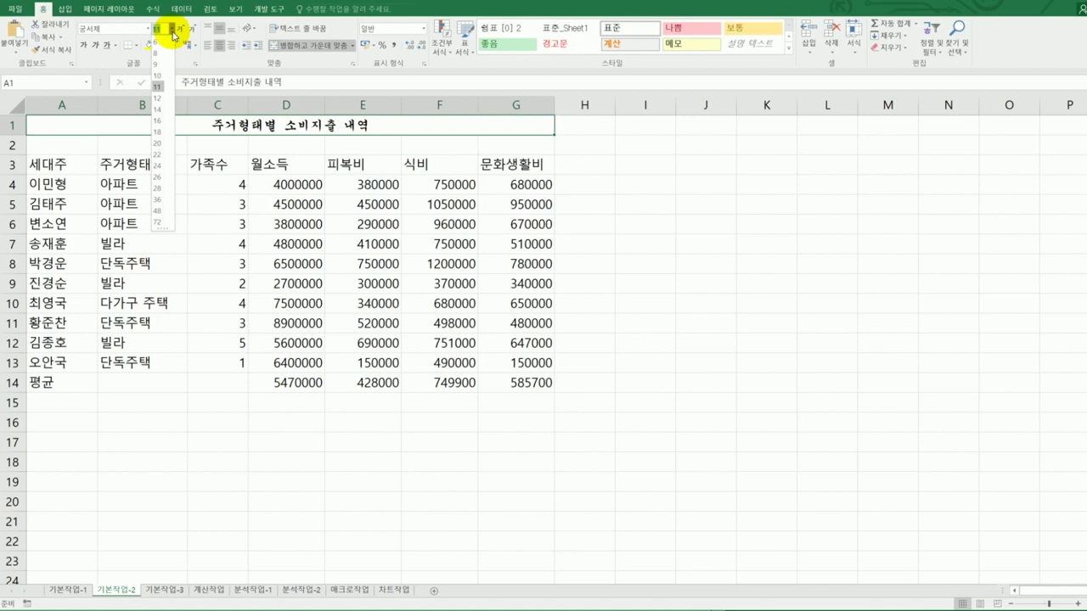
type("17")
key("Return")
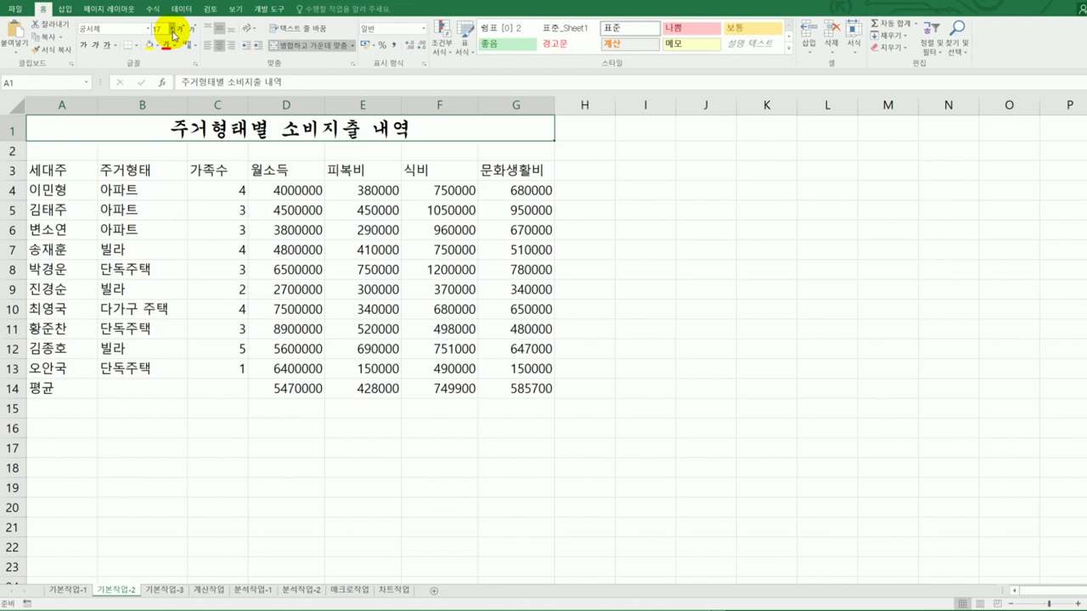
- Make the title bold with a double underline, then bring up the task instructions
left_click(84, 46)
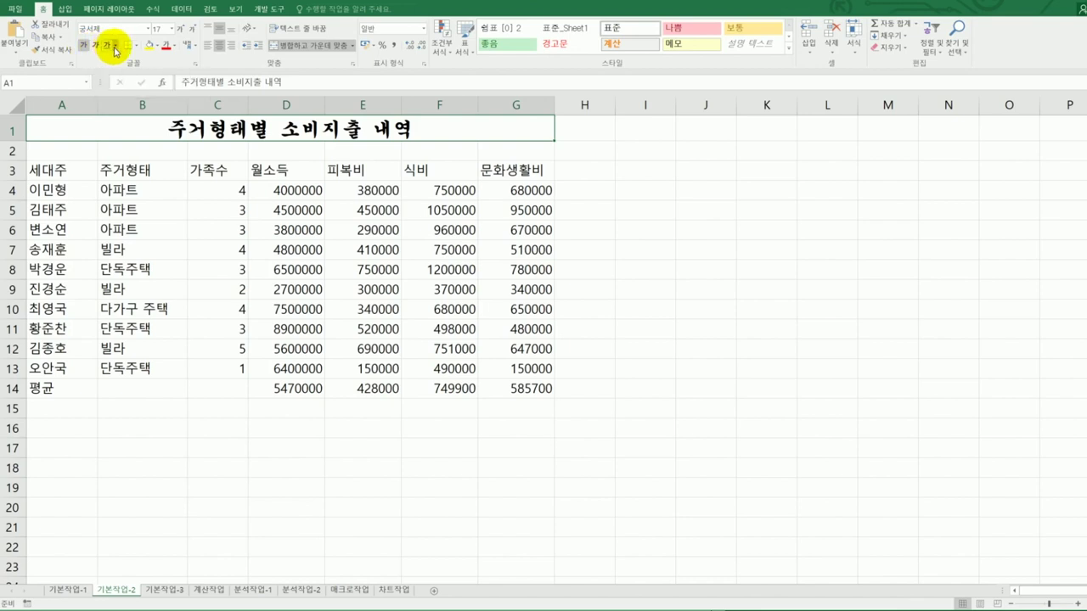
left_click(116, 46)
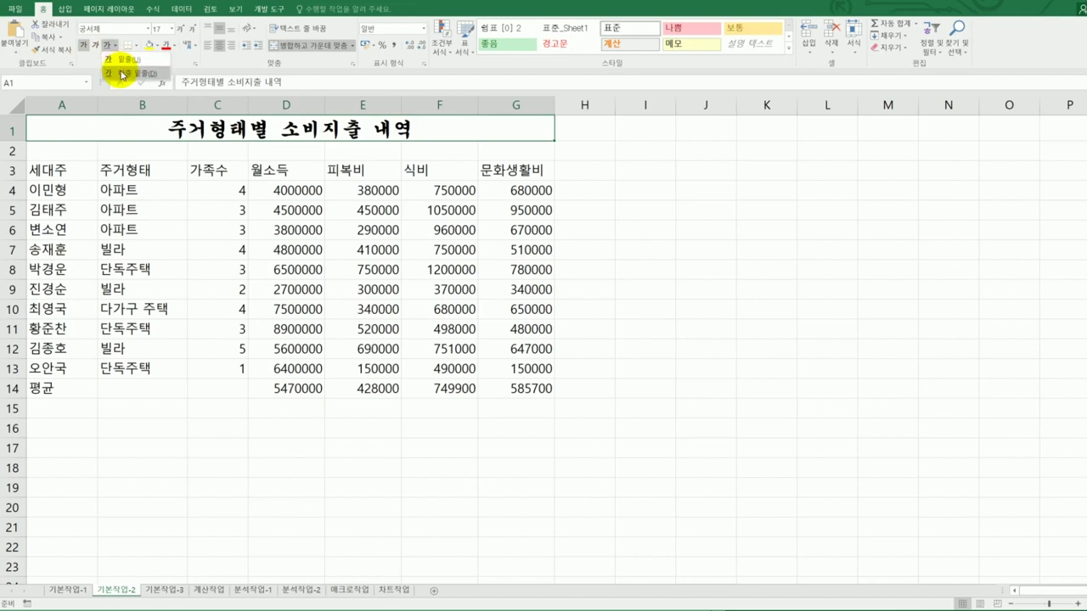
left_click(121, 74)
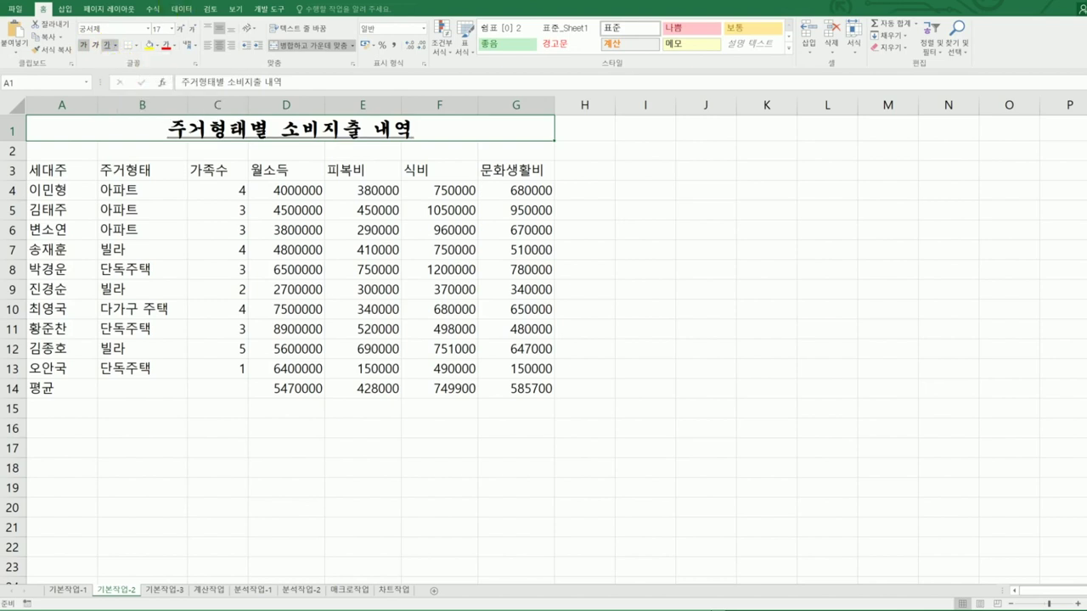
key("alt+Tab")
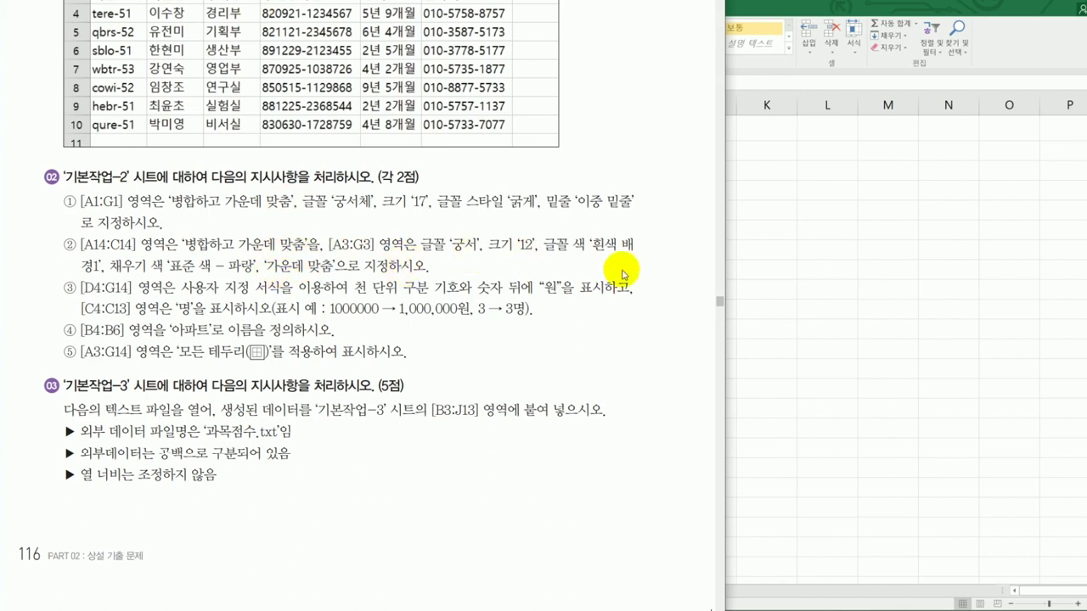
- Merge and center the 평균 label across A14:C14, then select headers A3:G3
key("alt+Tab")
left_click_drag(78, 386, 200, 390)
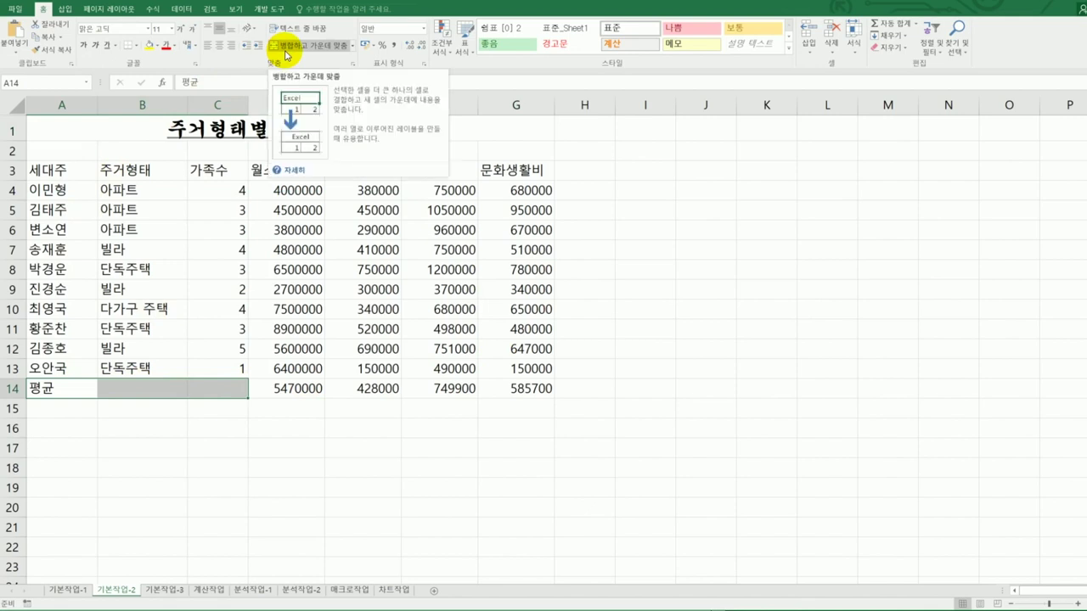
left_click(286, 56)
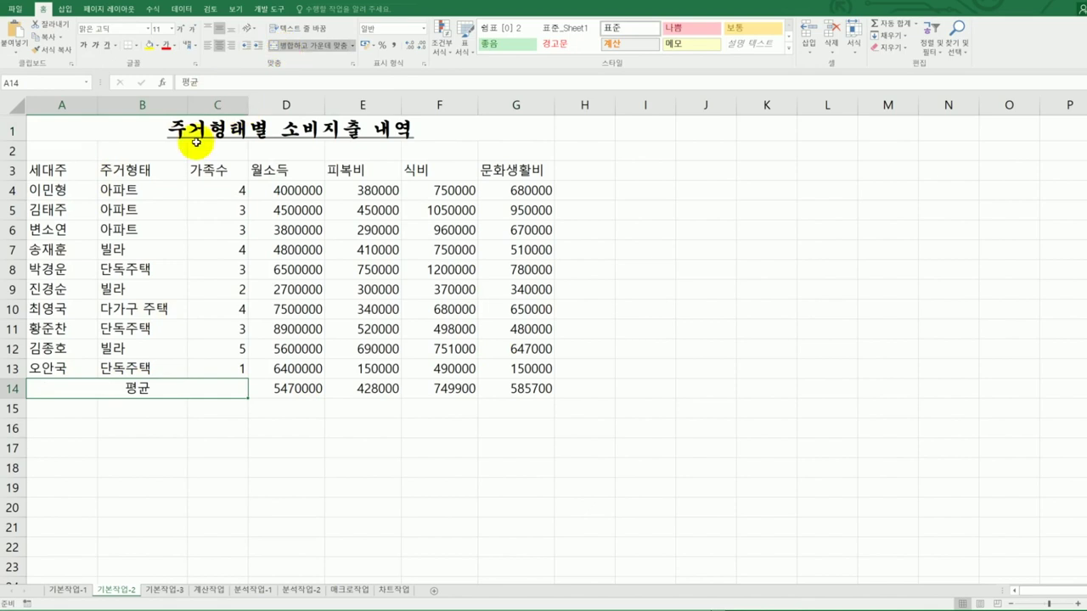
left_click_drag(77, 173, 491, 167)
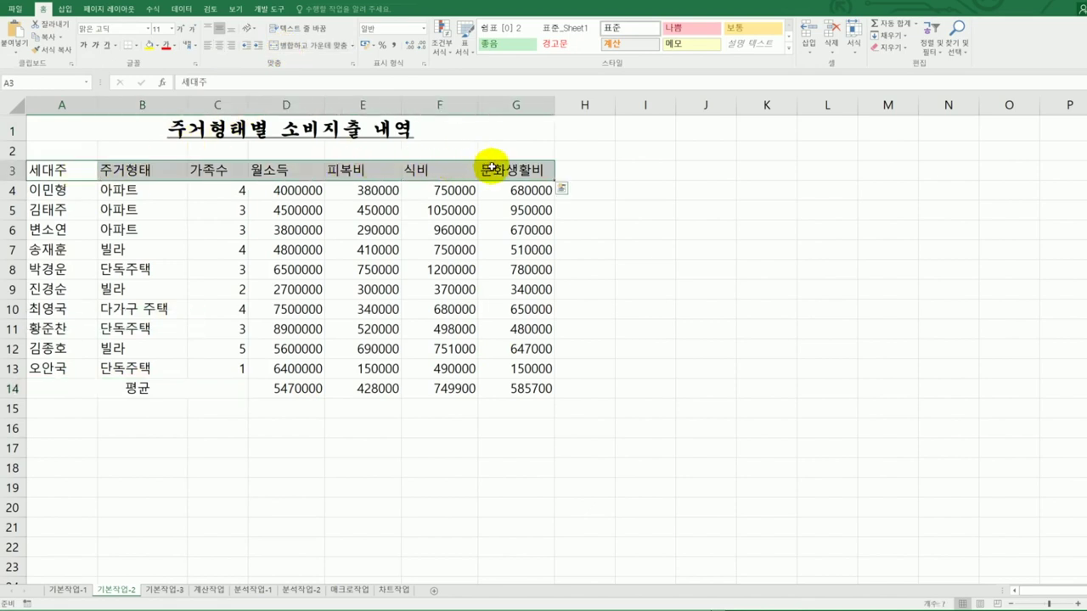
- Set the A3:G3 headers to 궁서 size 12, white font, blue fill, center alignment
left_click(149, 30)
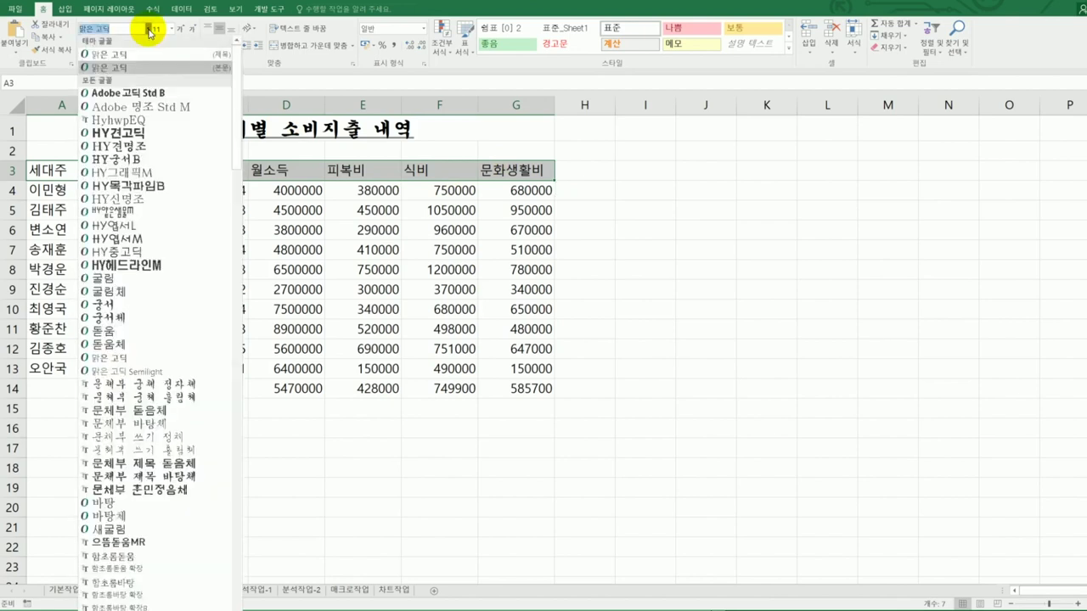
left_click(157, 305)
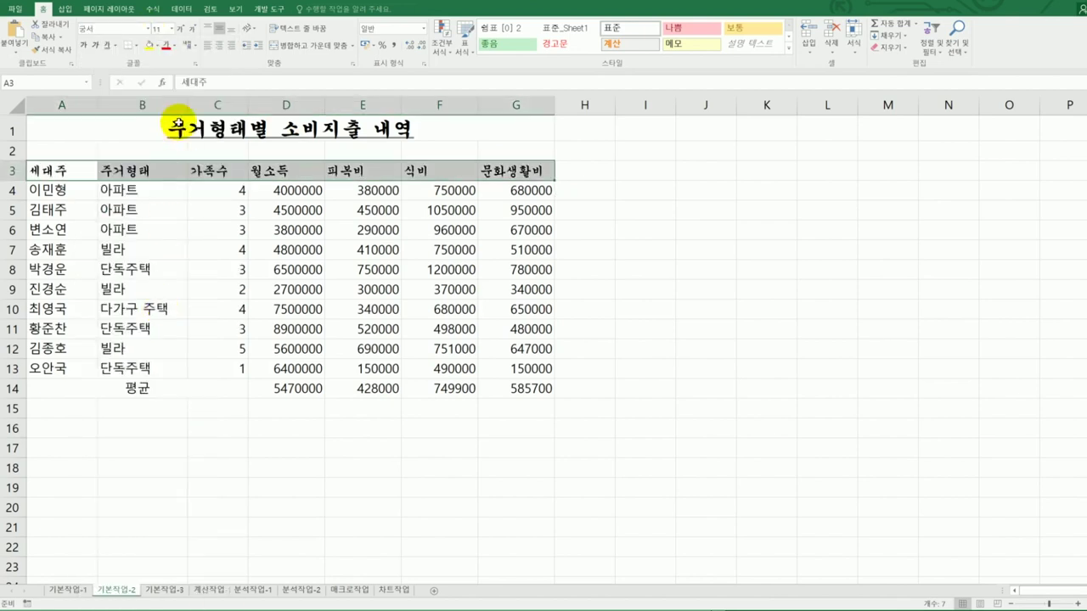
left_click(171, 29)
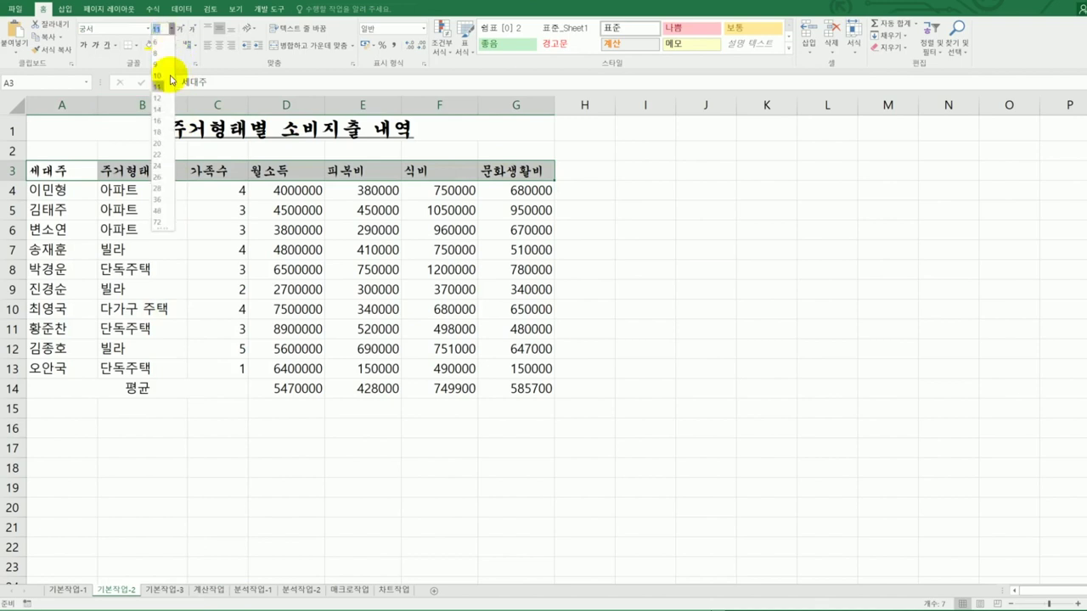
left_click(158, 97)
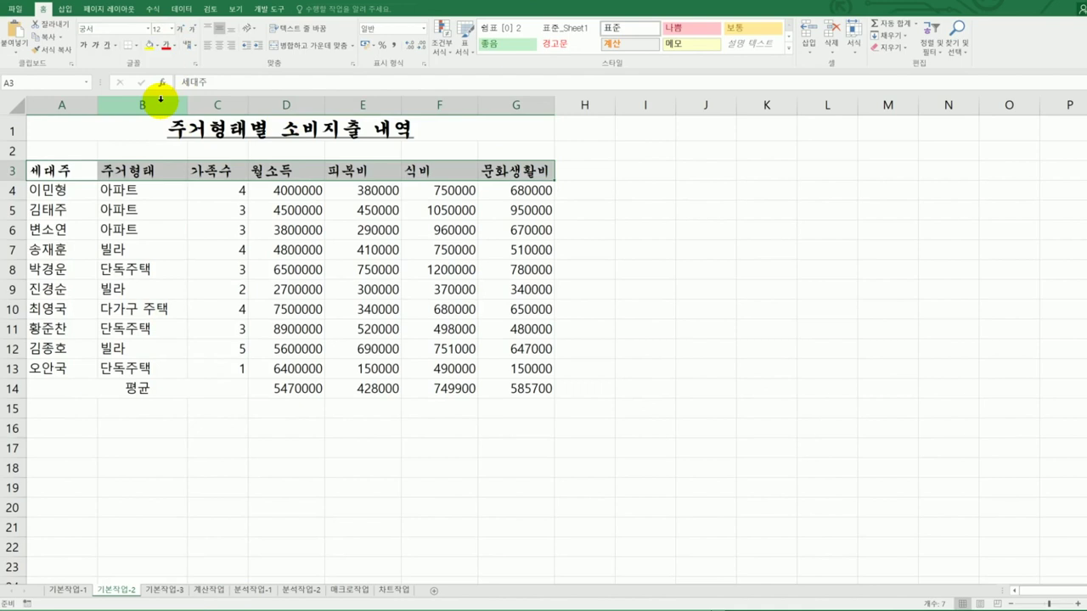
left_click(174, 48)
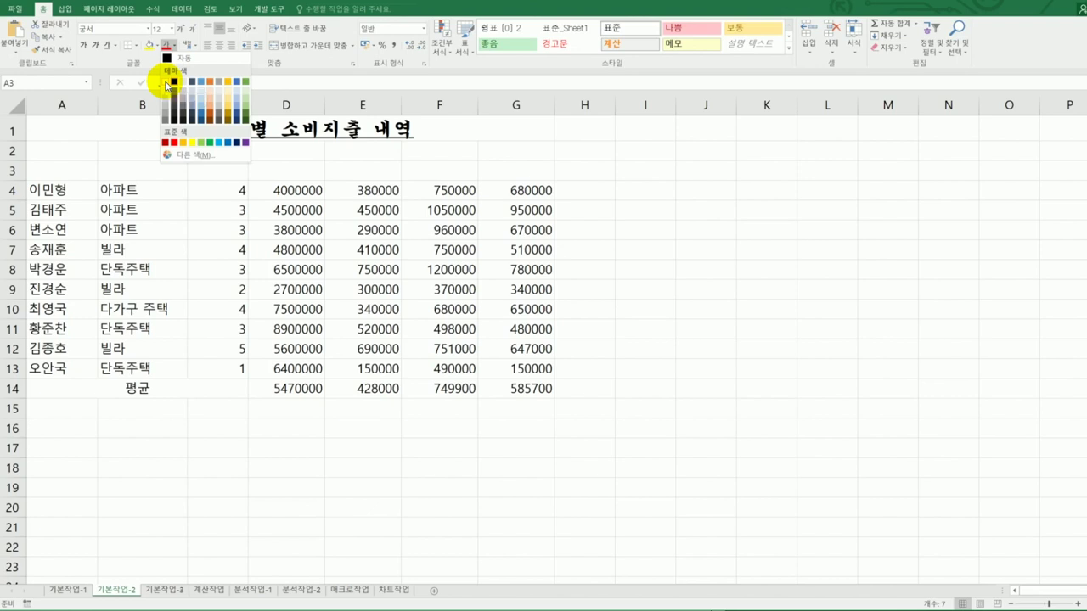
left_click(168, 83)
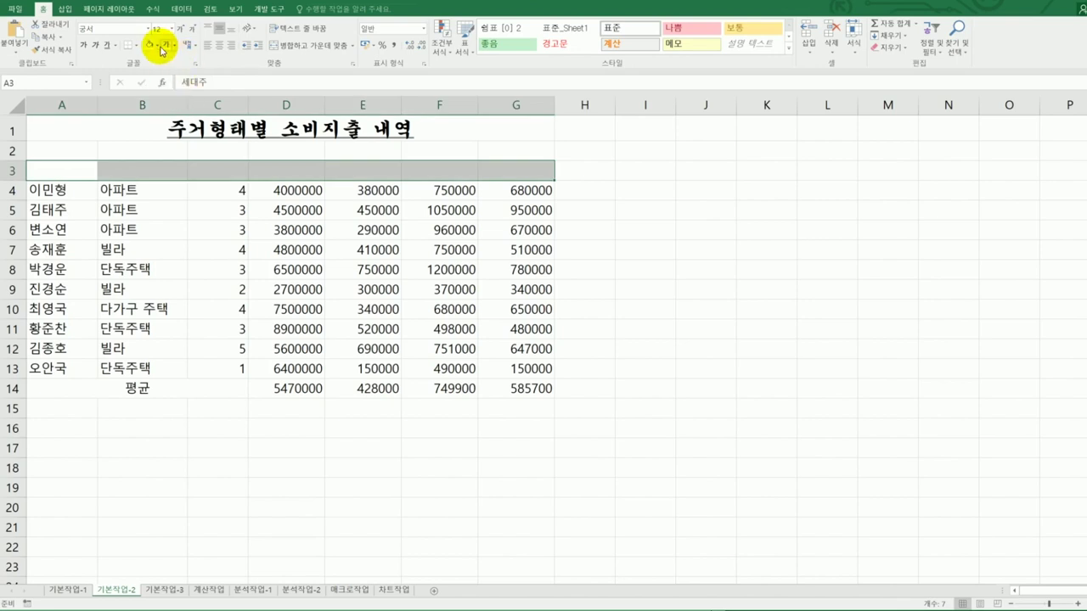
left_click(160, 50)
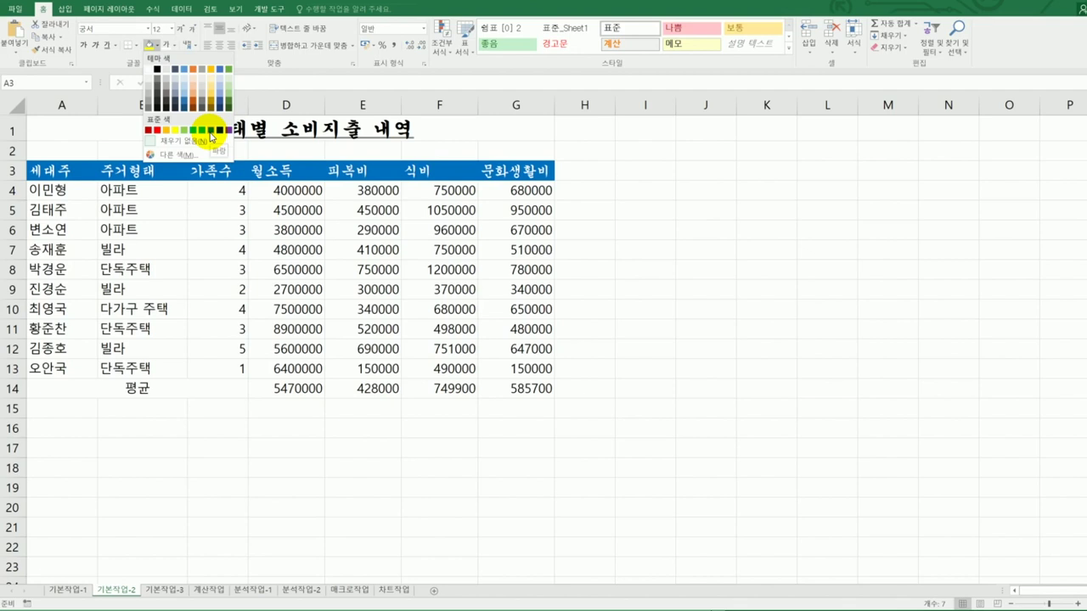
left_click(210, 131)
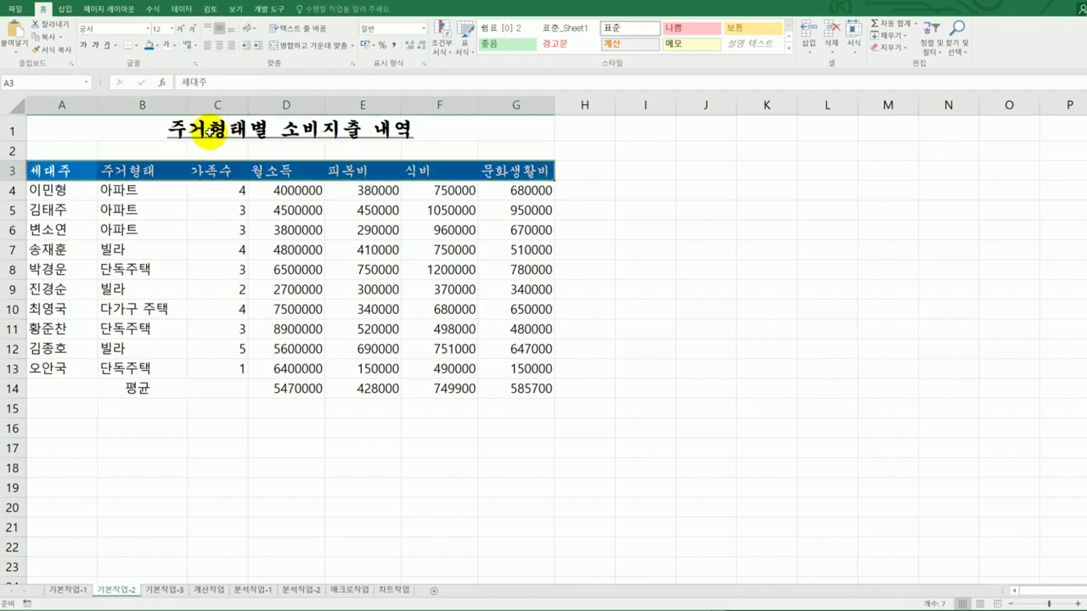
left_click(224, 52)
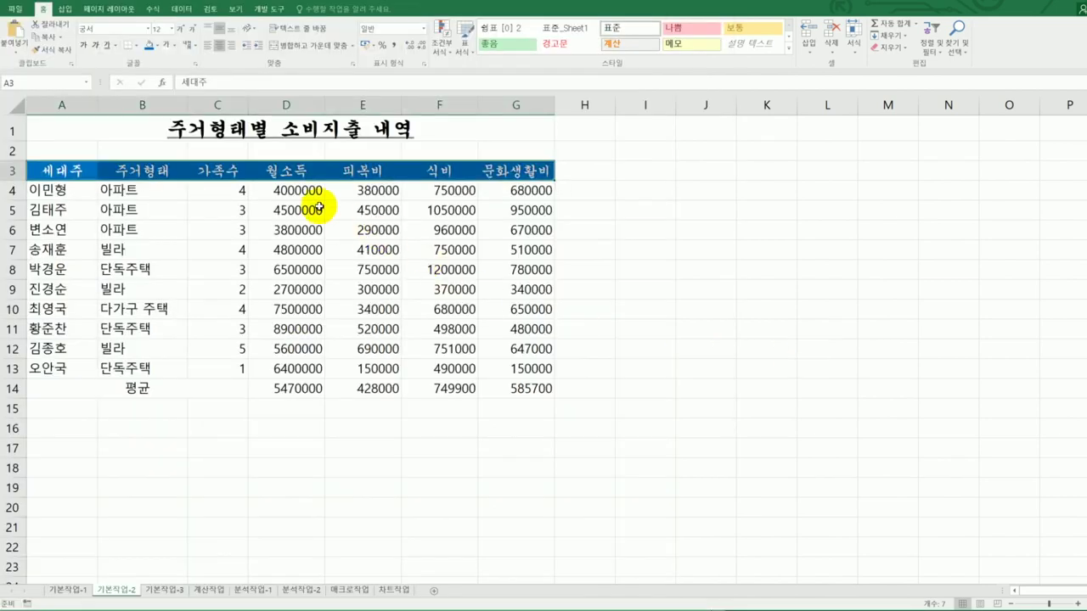
- Apply the custom number format #,##0"원" to the amounts in D4:G14
left_click(307, 191)
left_click_drag(306, 191, 534, 382)
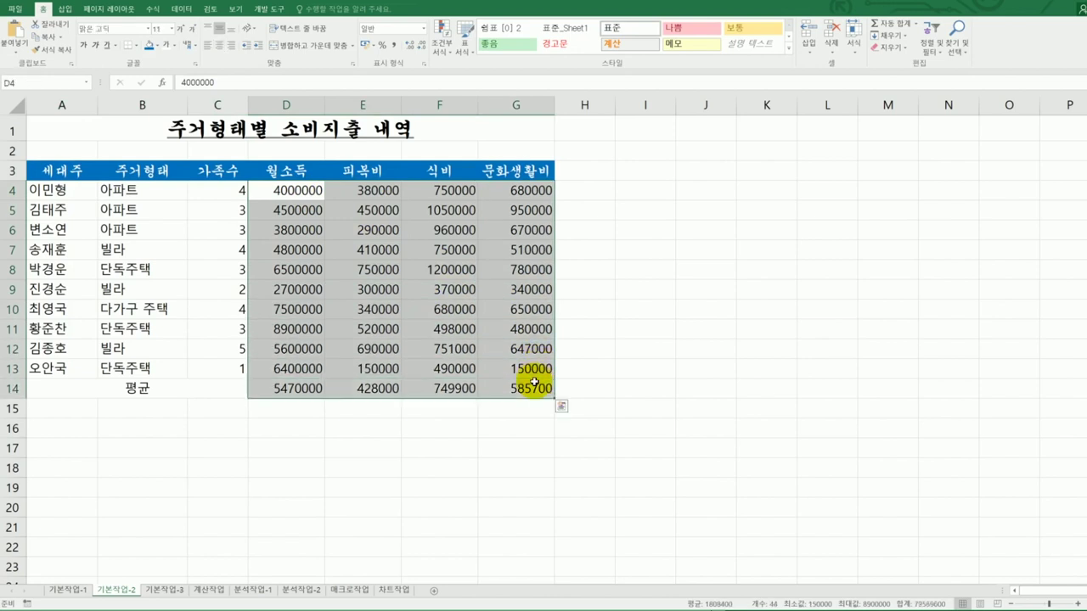
right_click(485, 276)
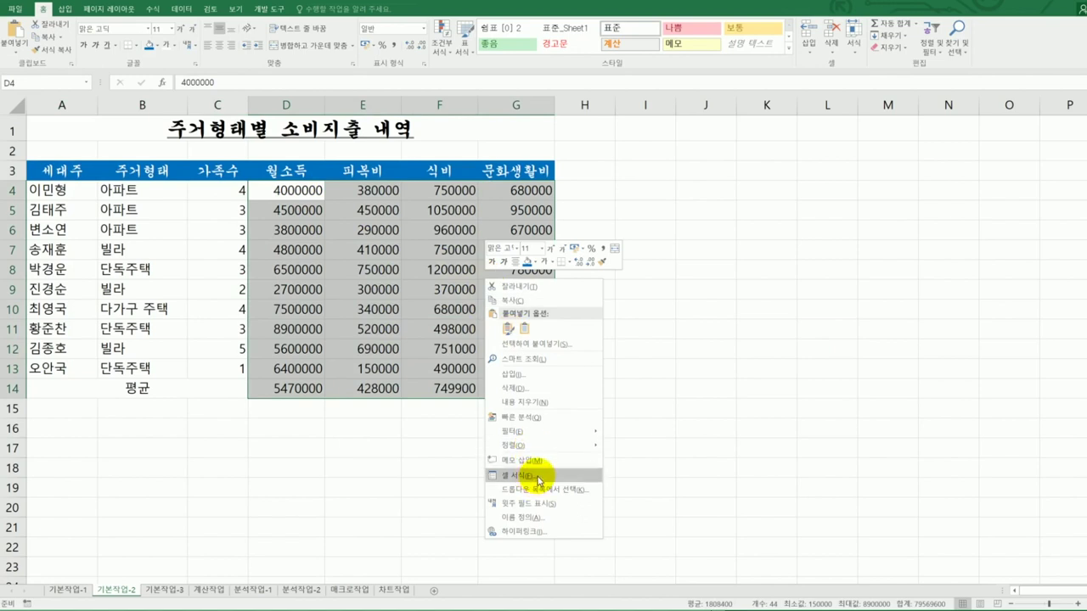
left_click(538, 477)
left_click_drag(537, 313, 766, 150)
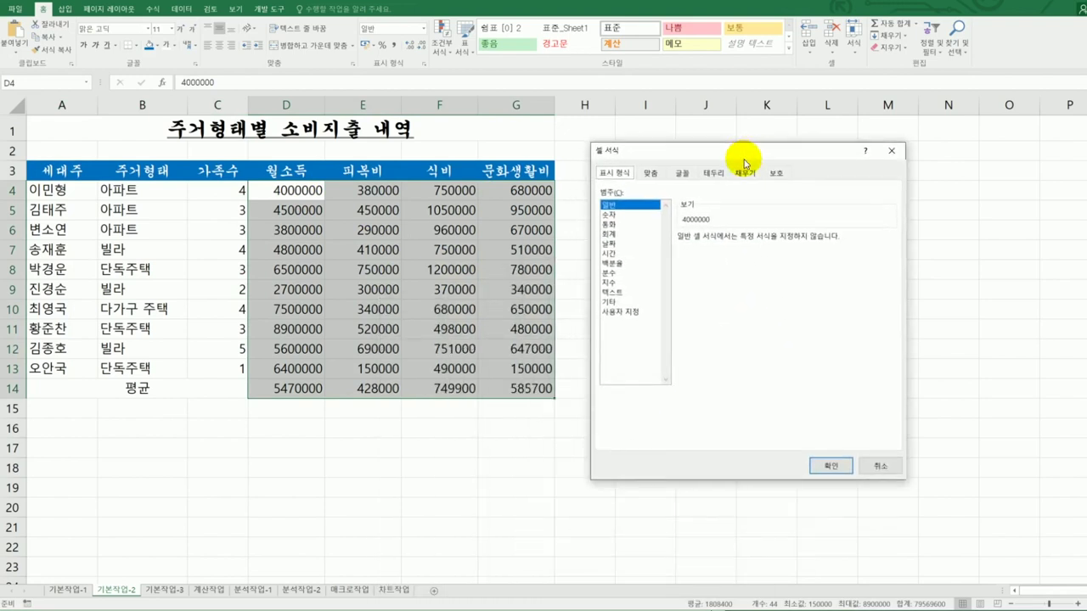
left_click(632, 311)
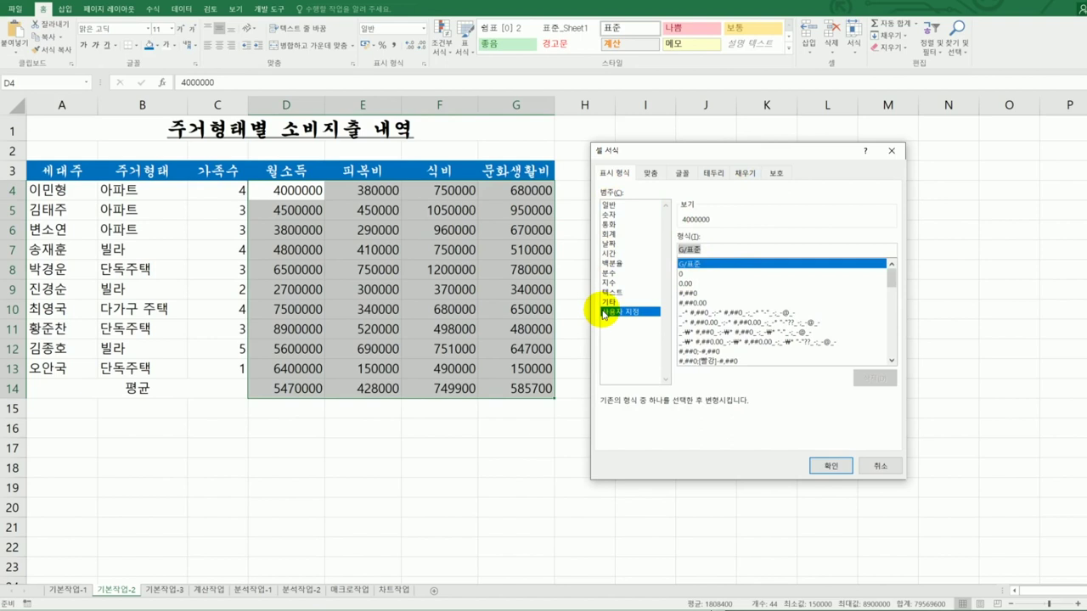
type("#")
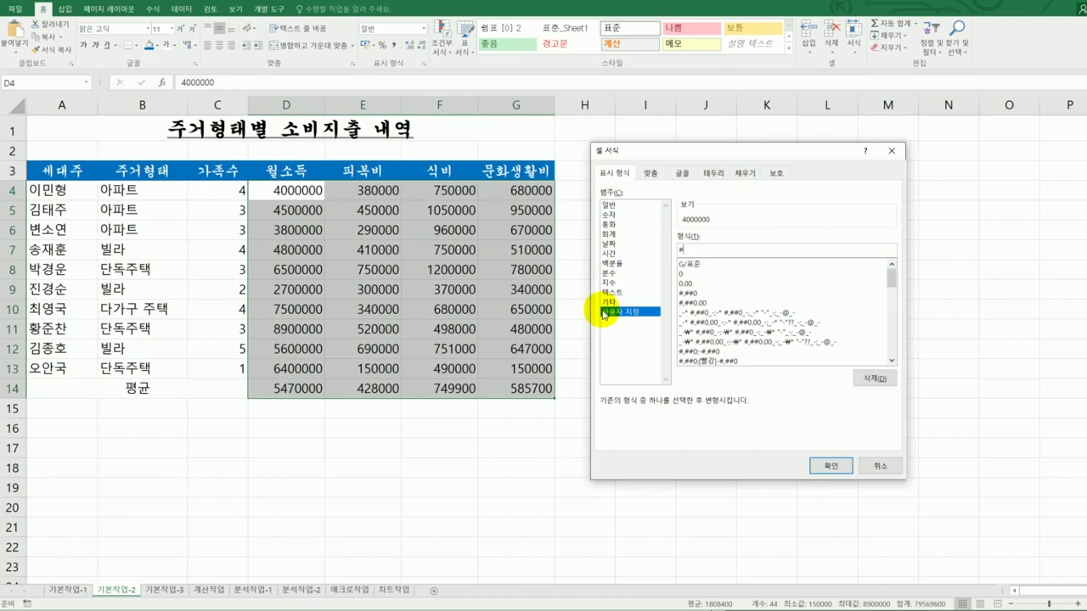
type(",##0")
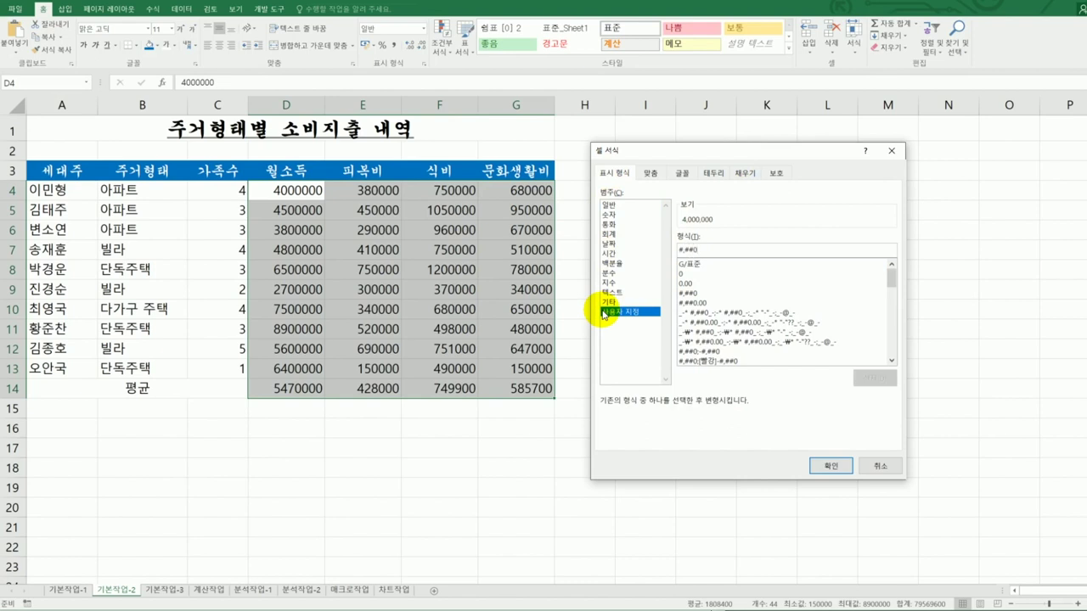
type("\"")
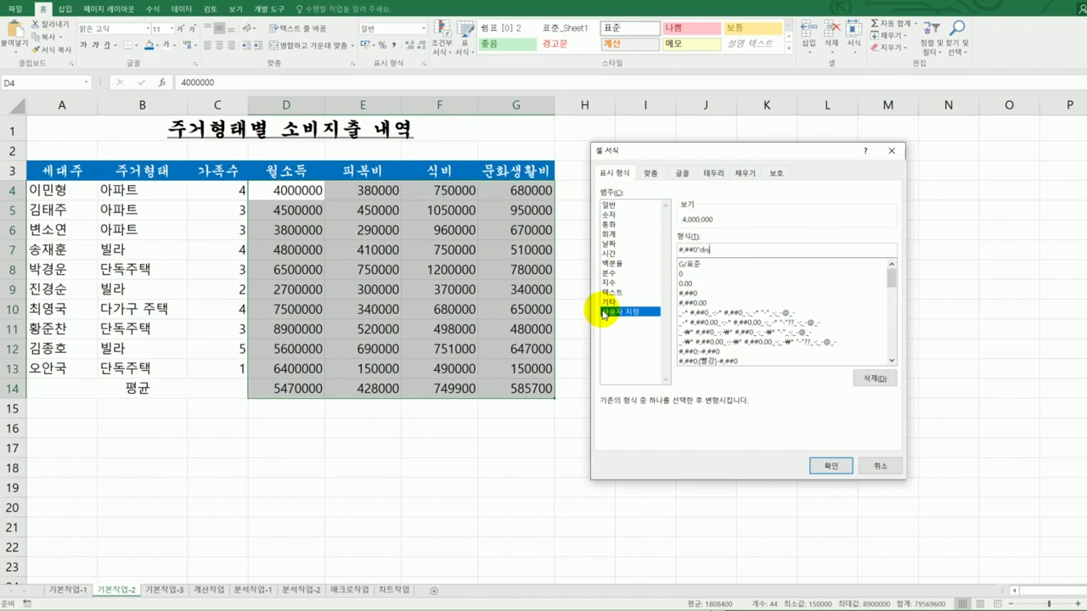
type("원\"")
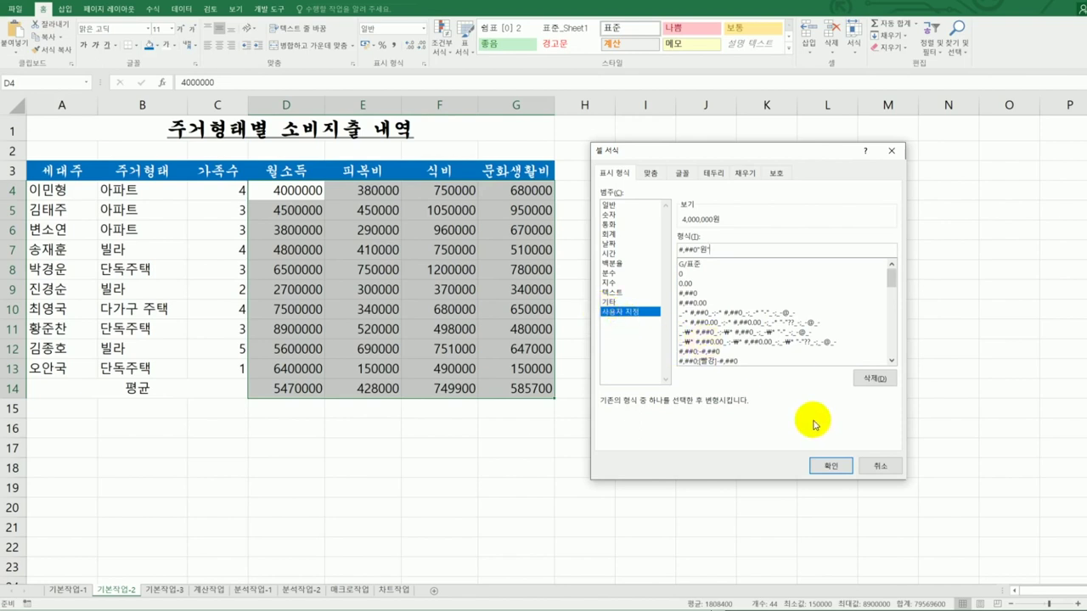
left_click(820, 461)
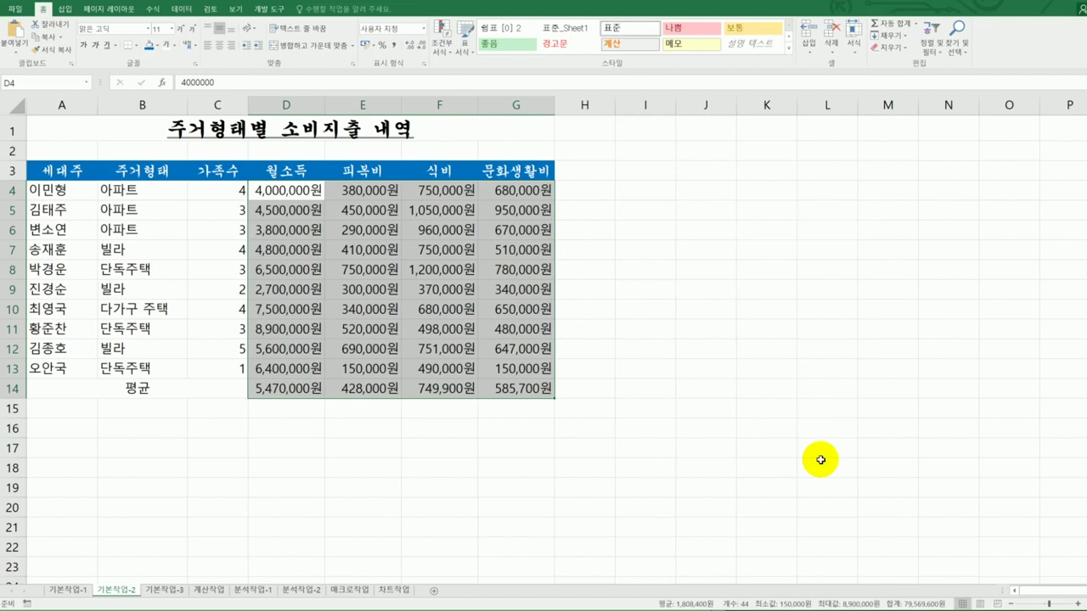
- Give the family counts C4:C13 a custom number format with a 명 suffix
left_click(207, 187)
left_click_drag(207, 186, 218, 353)
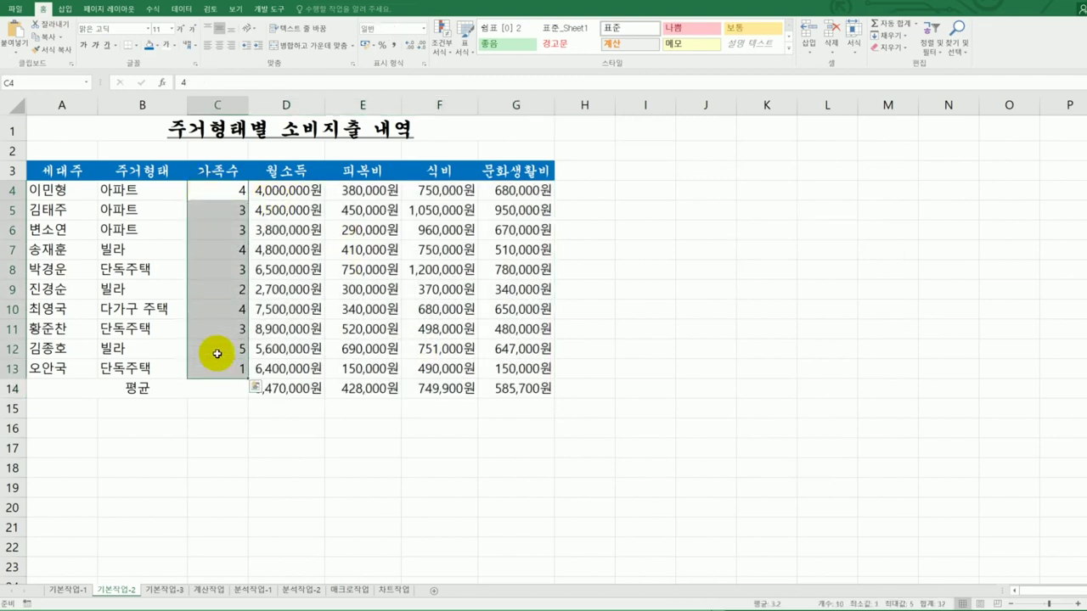
right_click(222, 290)
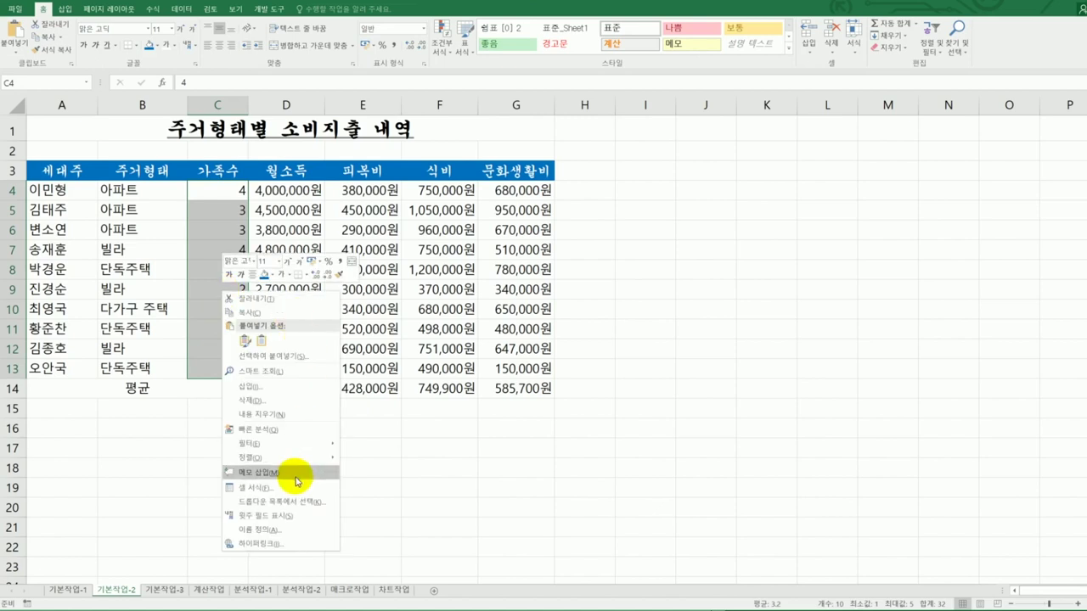
left_click(287, 487)
left_click_drag(339, 331, 686, 166)
left_click(518, 317)
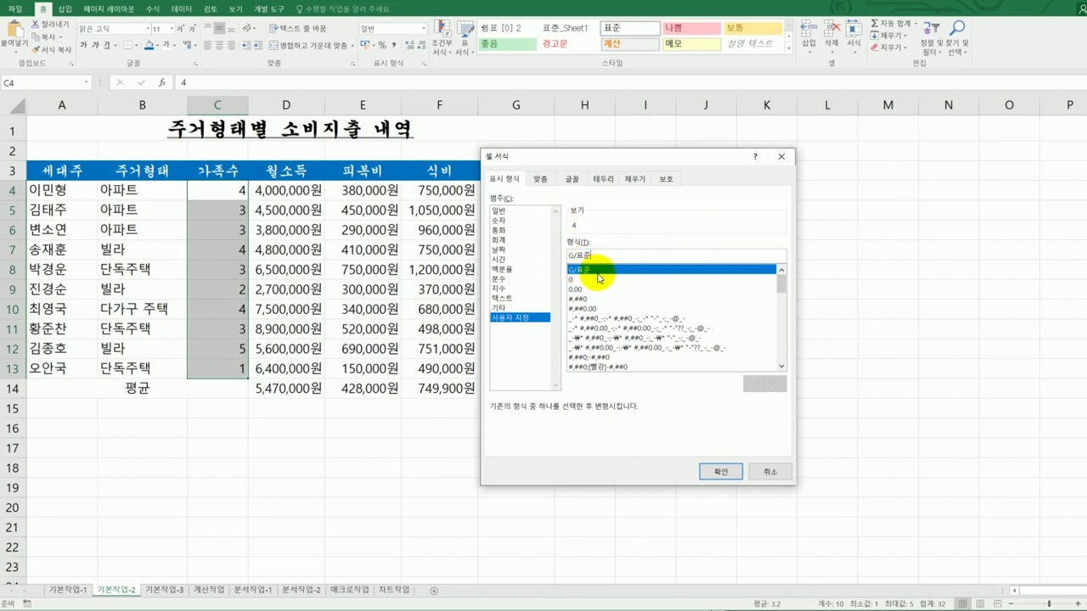
type("\"")
type("ㅁ")
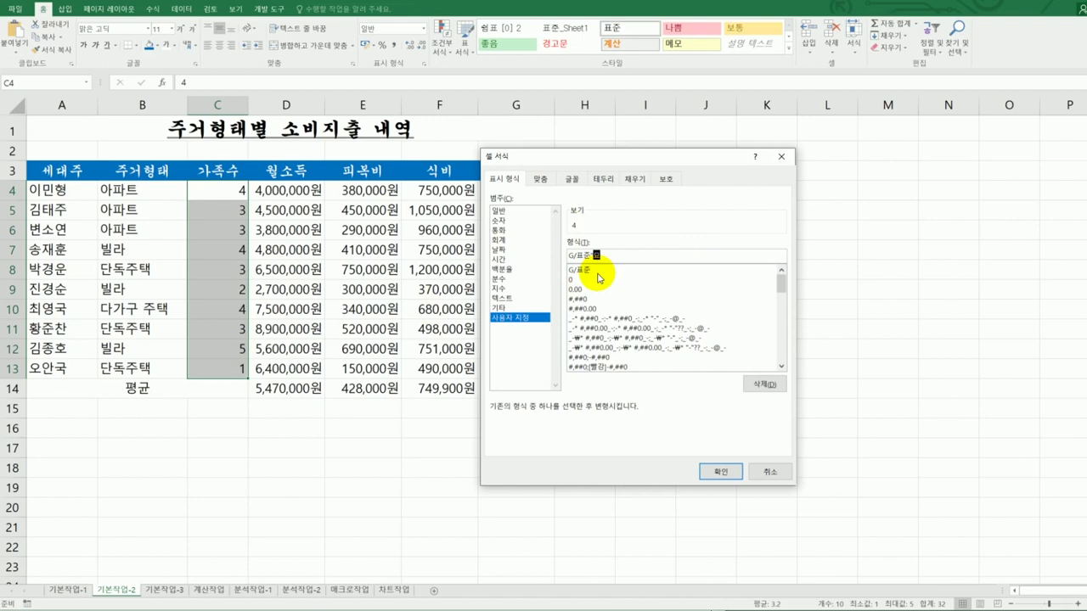
type("\"")
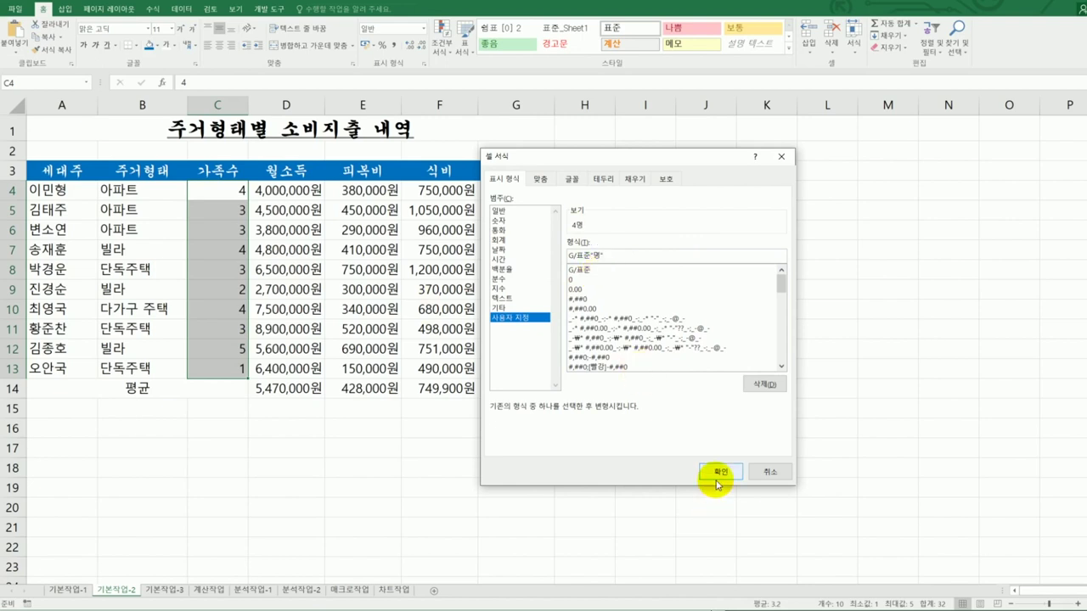
left_click(718, 472)
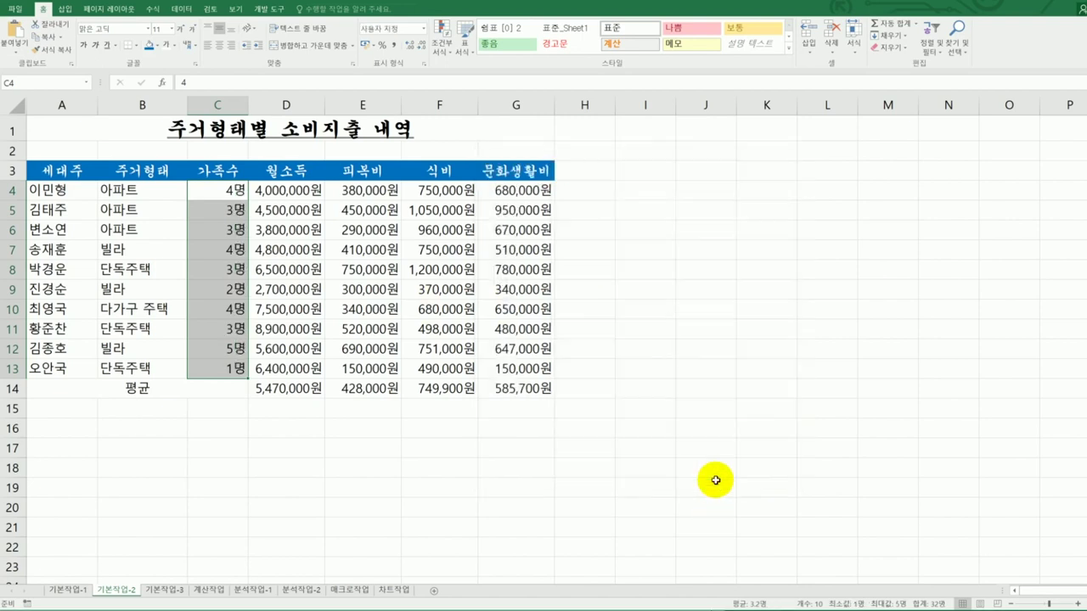
- Reopen Format Cells for C4:C13 and adjust the G/표준 custom format code
right_click(231, 252)
left_click(295, 449)
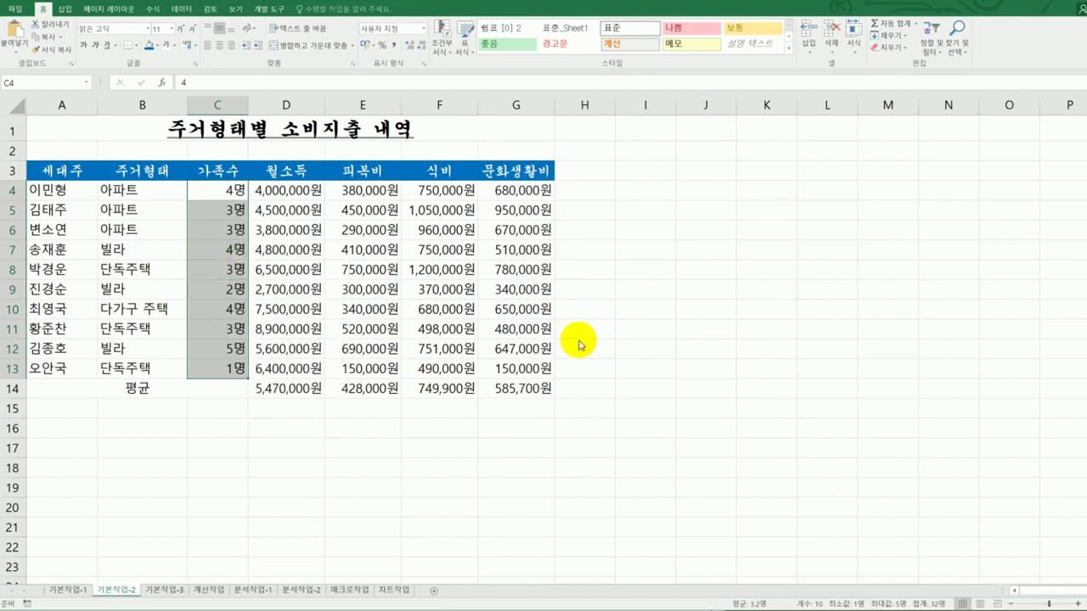
left_click_drag(364, 285, 851, 195)
left_click_drag(733, 290, 710, 294)
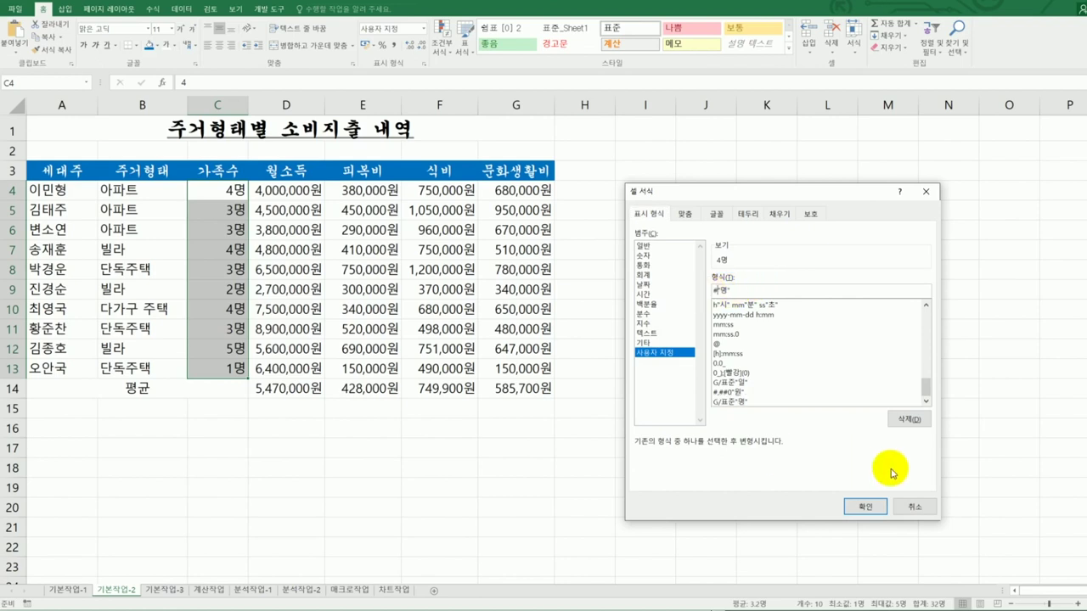
left_click(866, 504)
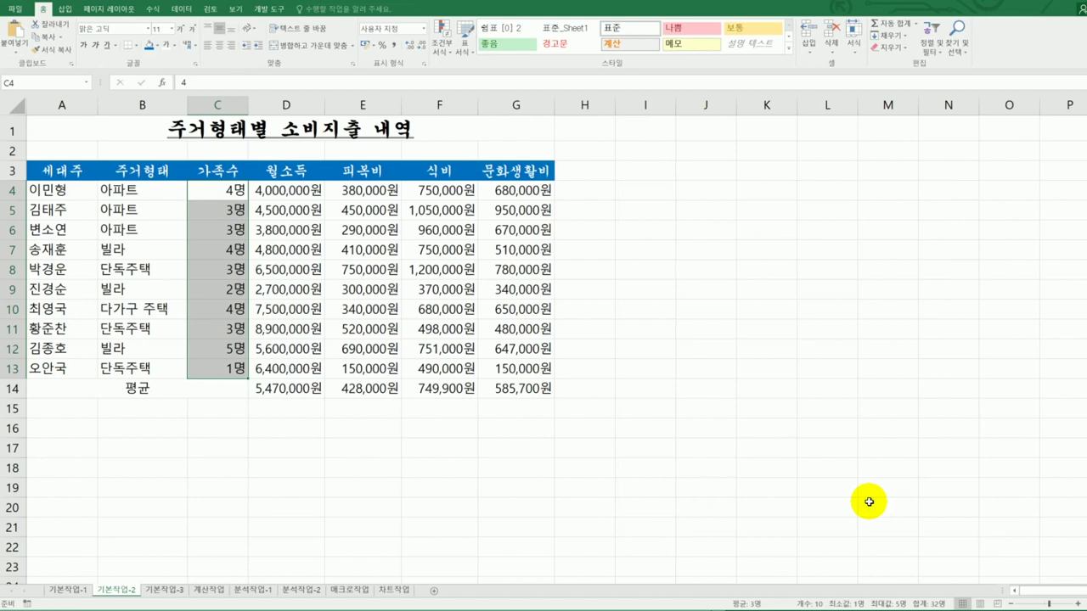
- Verify the 명 format on C4:C13, then bring up the exam instructions
right_click(234, 278)
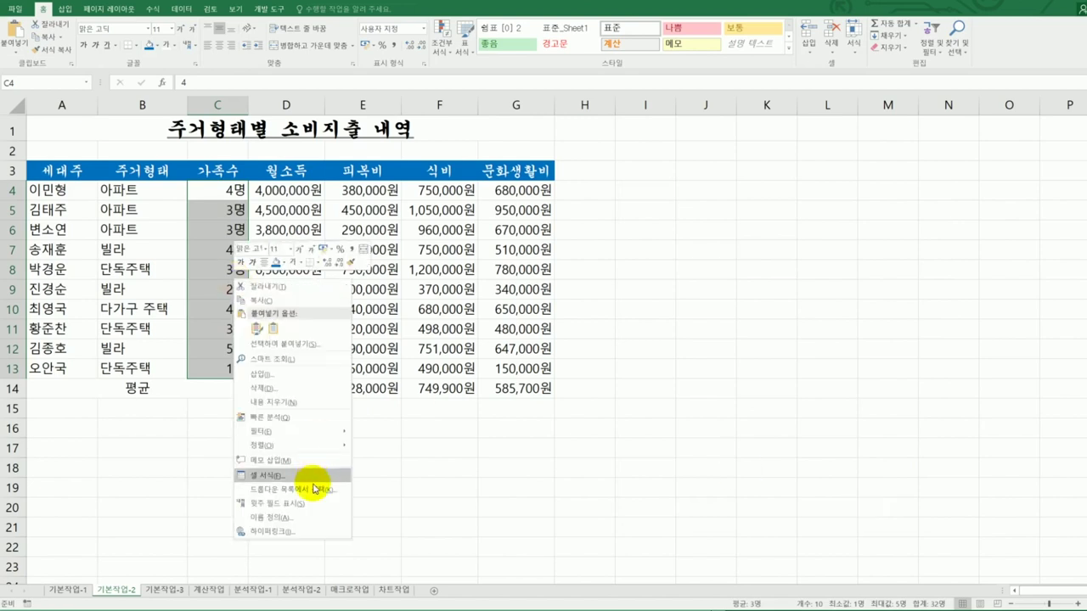
left_click(315, 479)
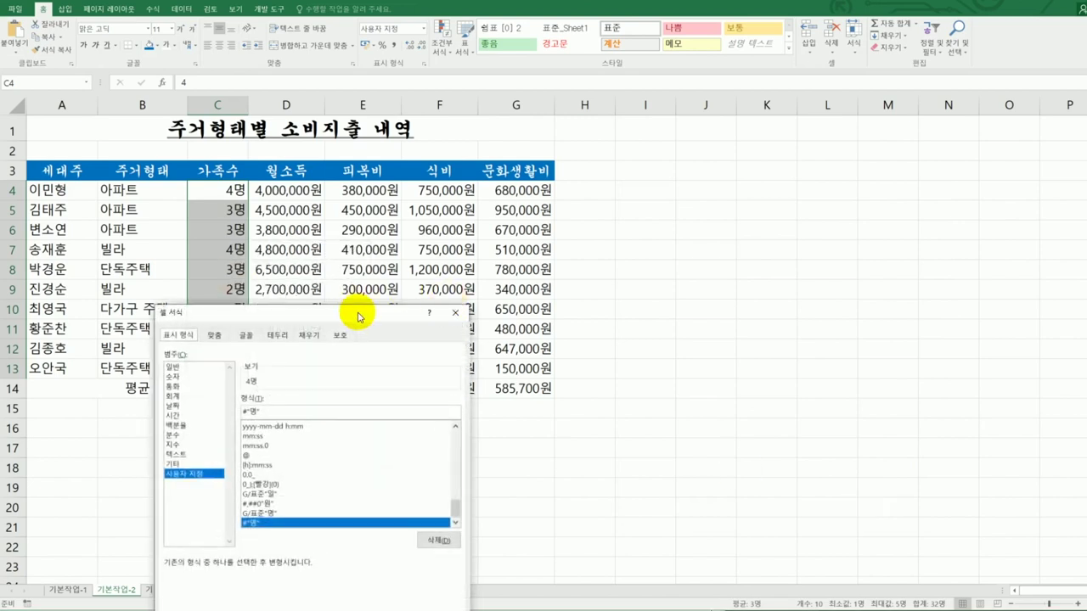
left_click_drag(358, 316, 727, 187)
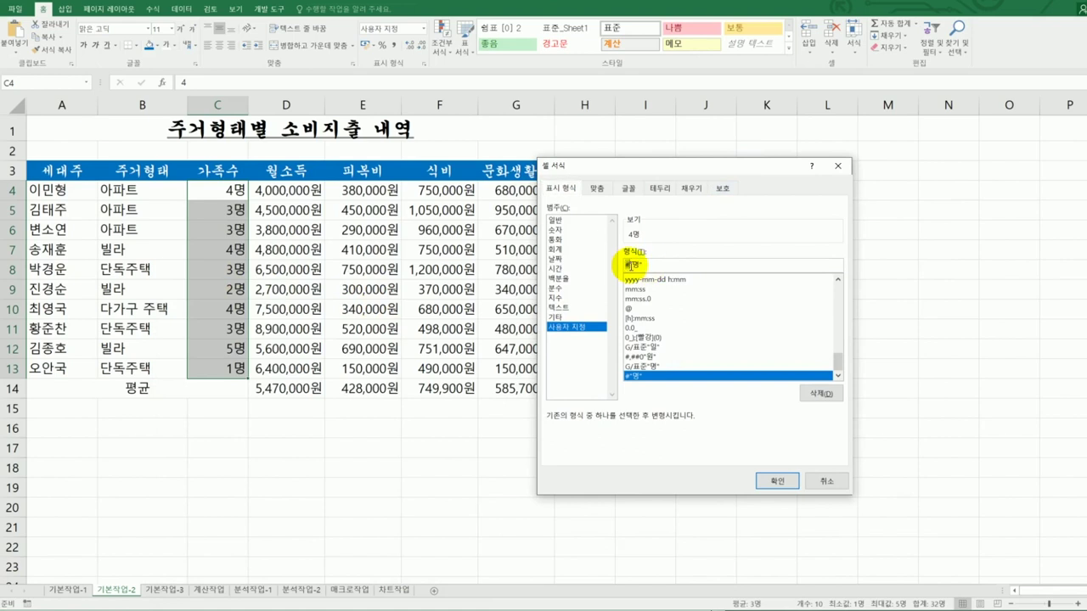
left_click(768, 483)
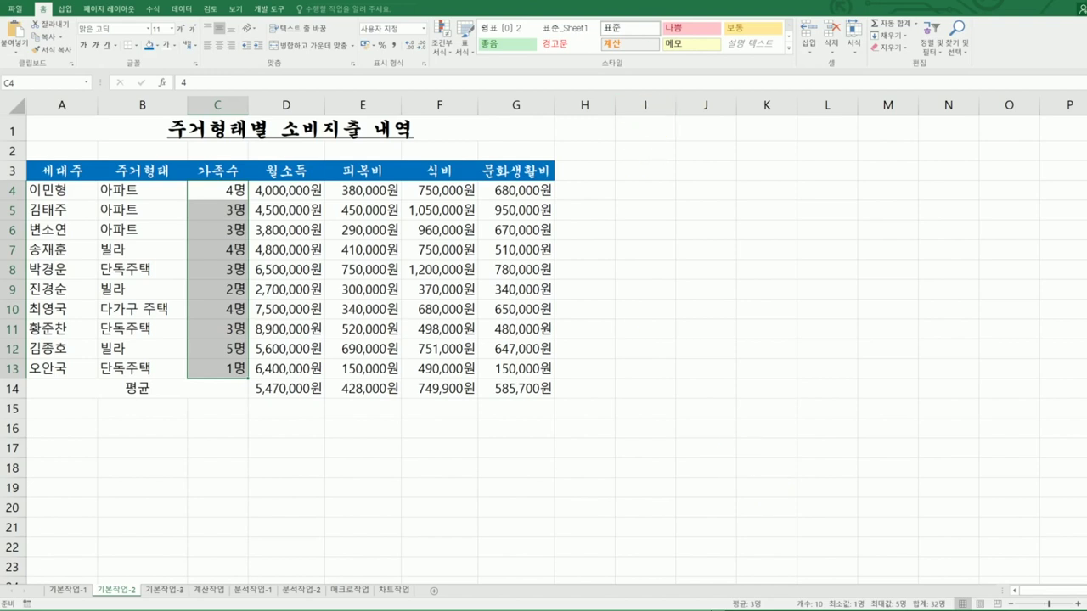
key("alt+Tab")
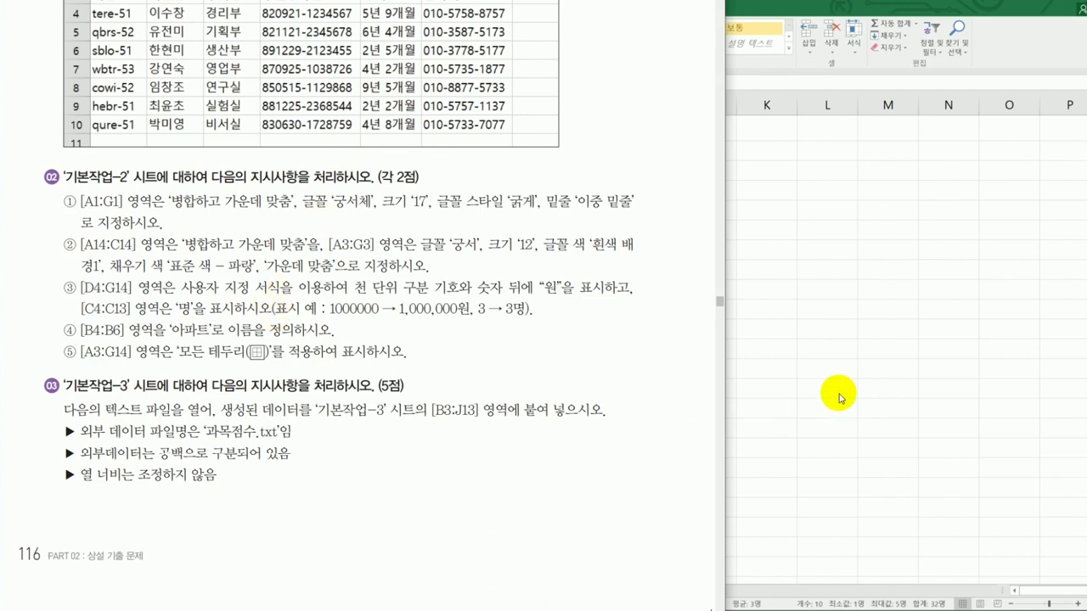
- Name the range B4:B6 아파트 using the Name Box
key("alt+Tab")
left_click_drag(150, 190, 150, 229)
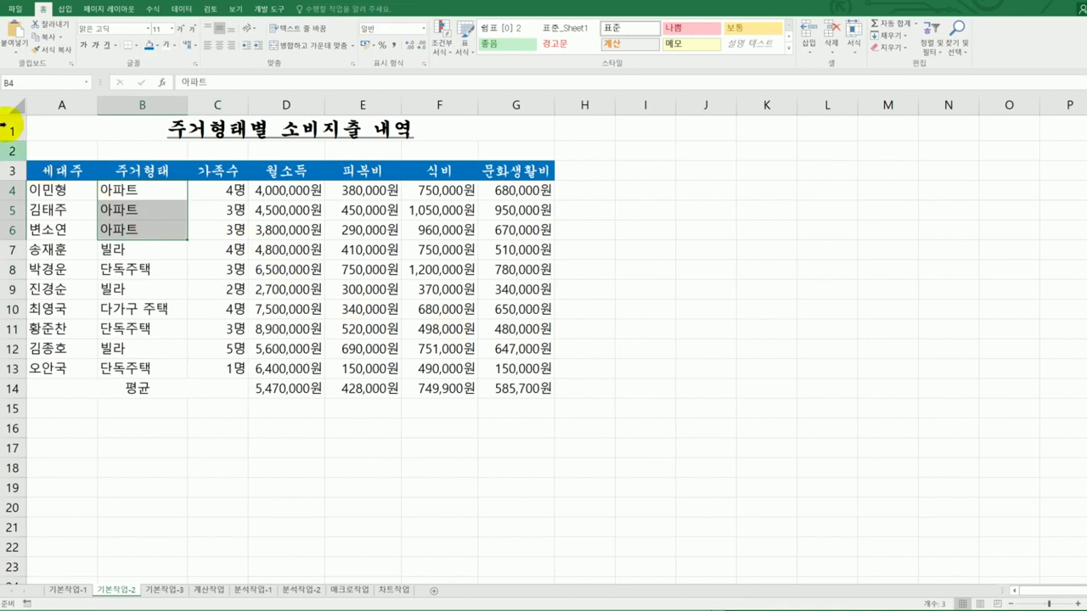
left_click(25, 83)
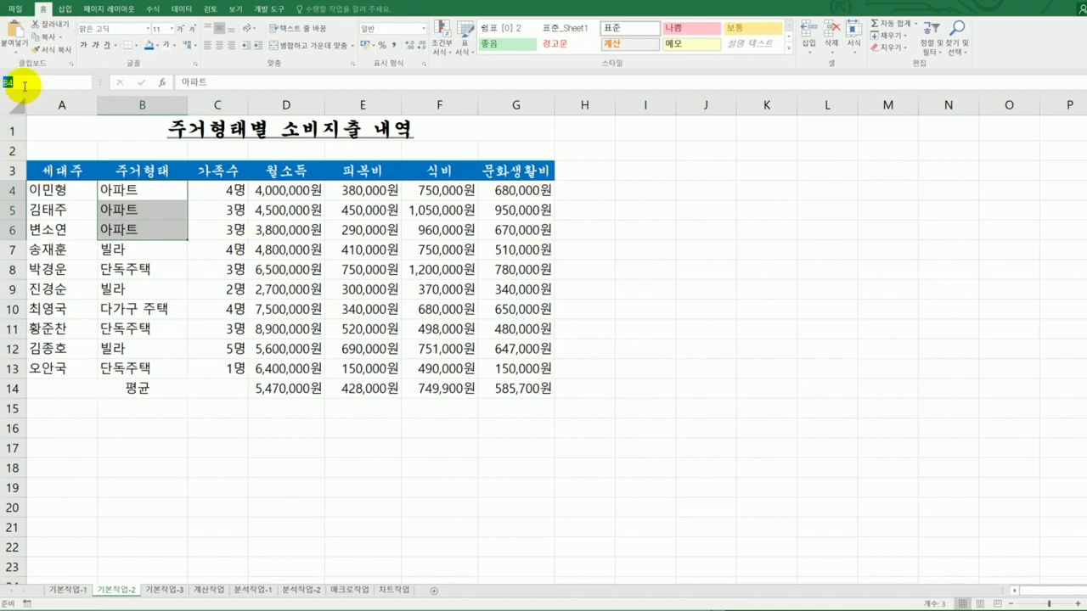
type("아파트")
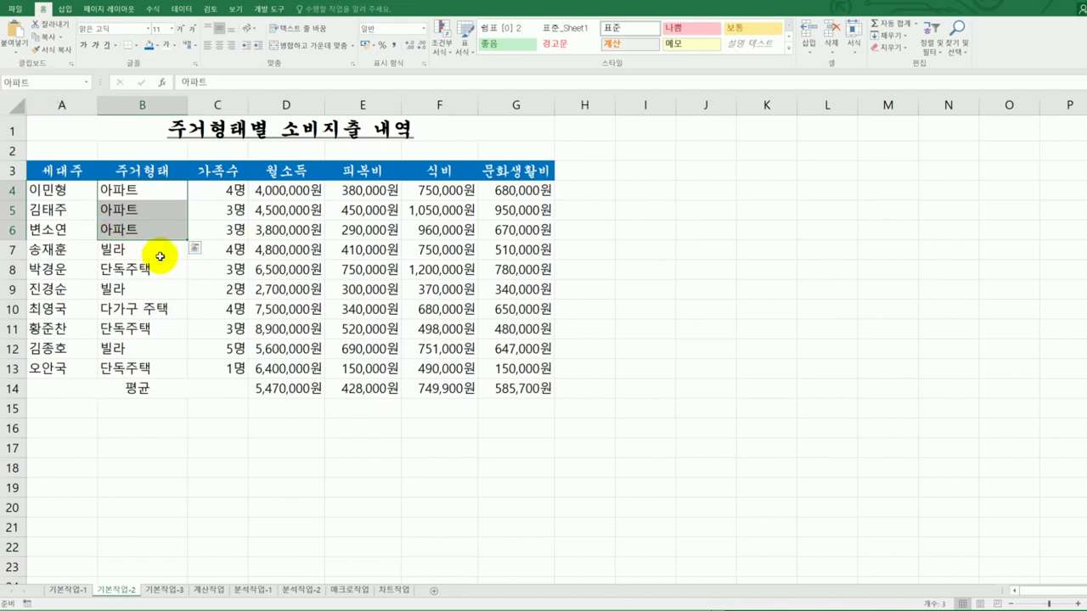
- Check the 아파트 name in Name Manager, then bring up the exam instructions
left_click(153, 10)
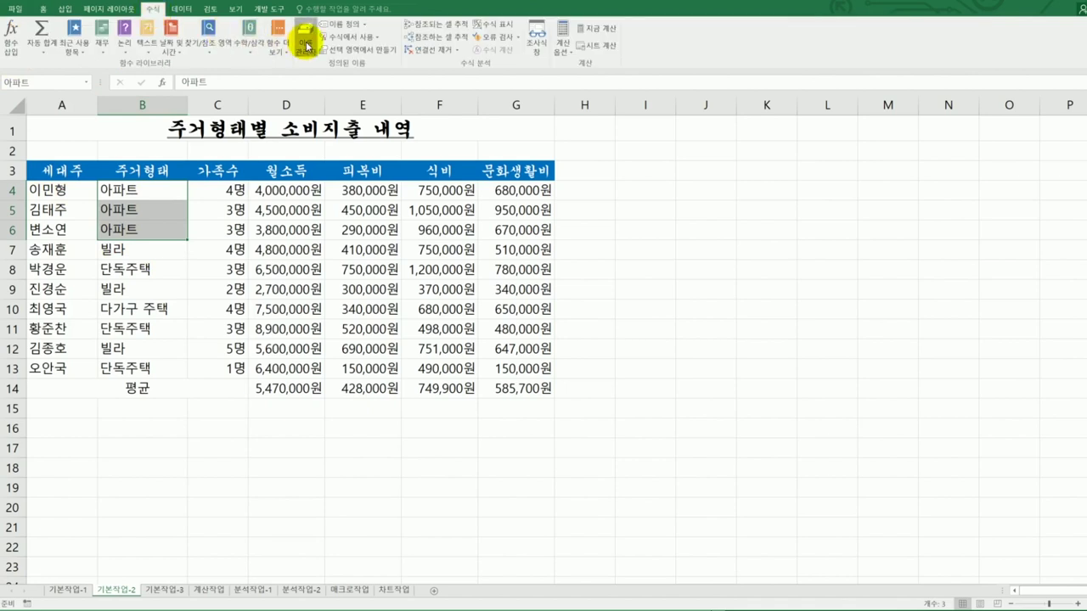
left_click(305, 41)
left_click_drag(347, 67, 808, 148)
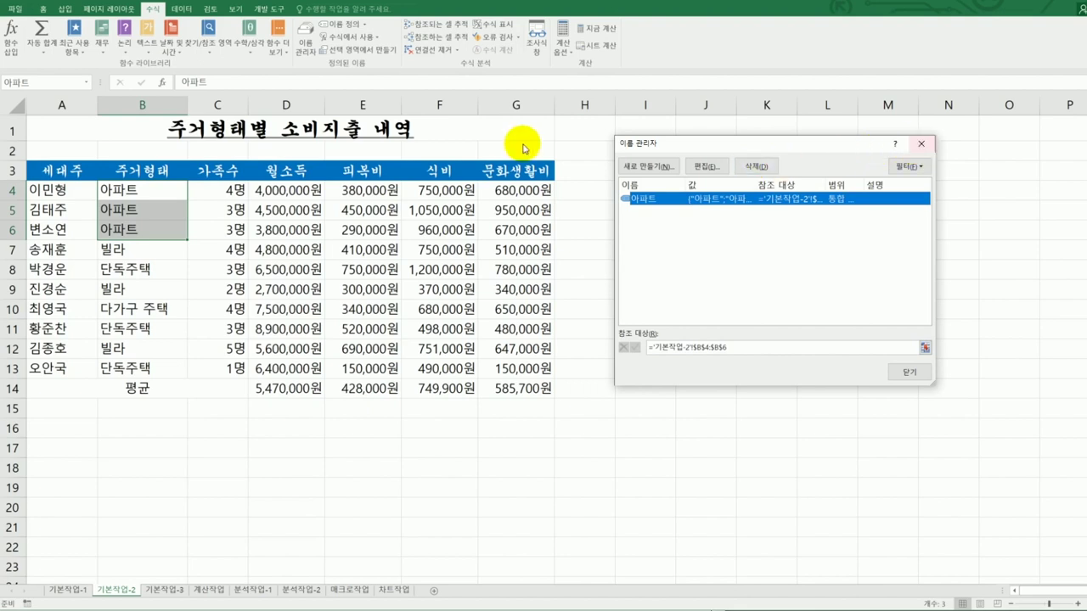
left_click(920, 144)
left_click(870, 230)
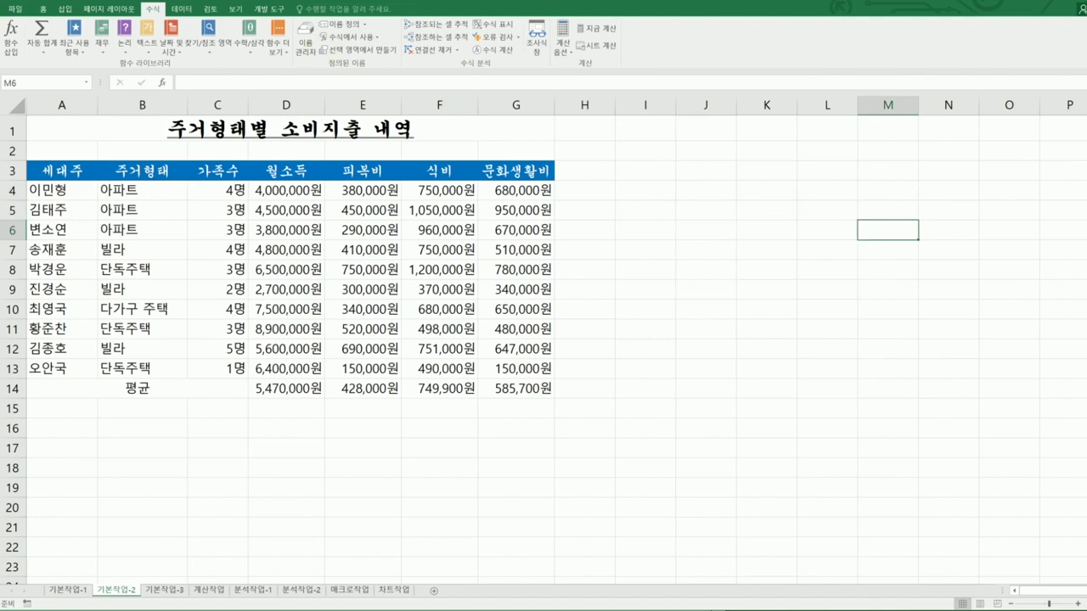
key("alt+Tab")
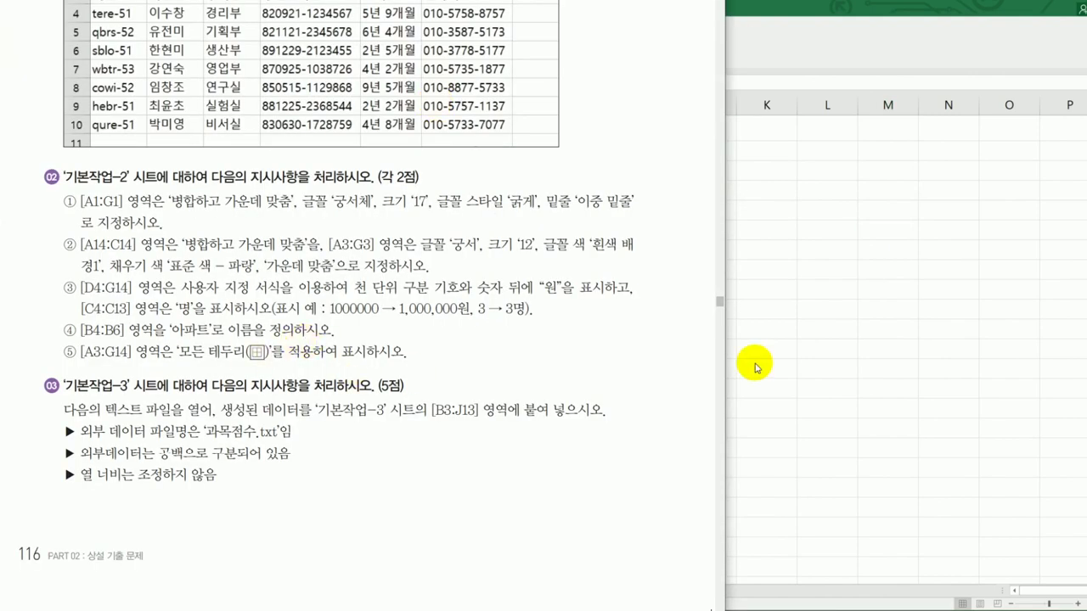
- Apply All Borders to the whole table A3:G14
key("alt+Tab")
left_click_drag(68, 170, 492, 392)
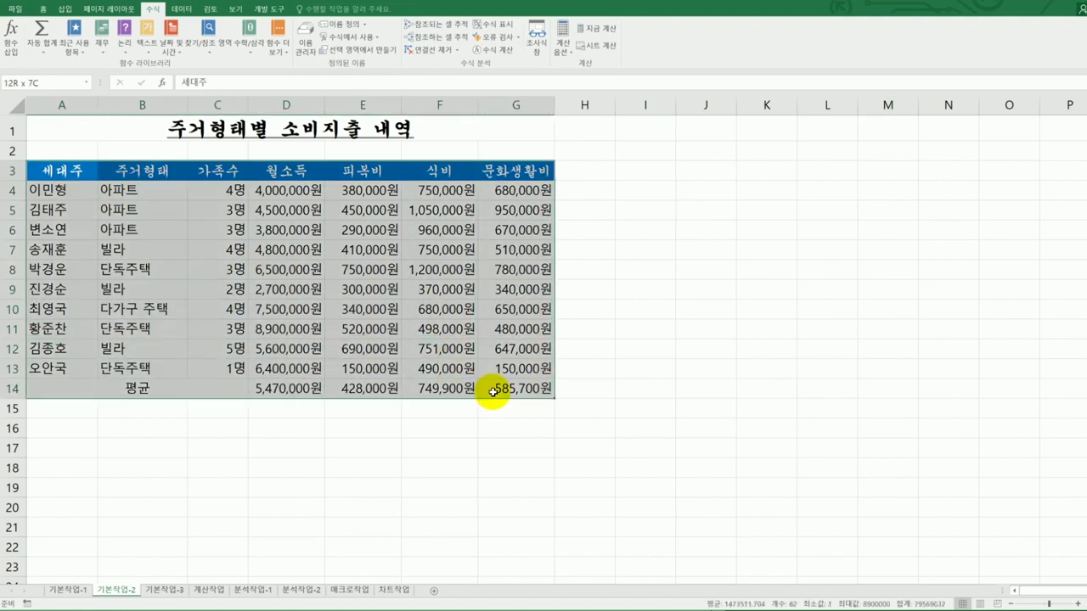
left_click(44, 10)
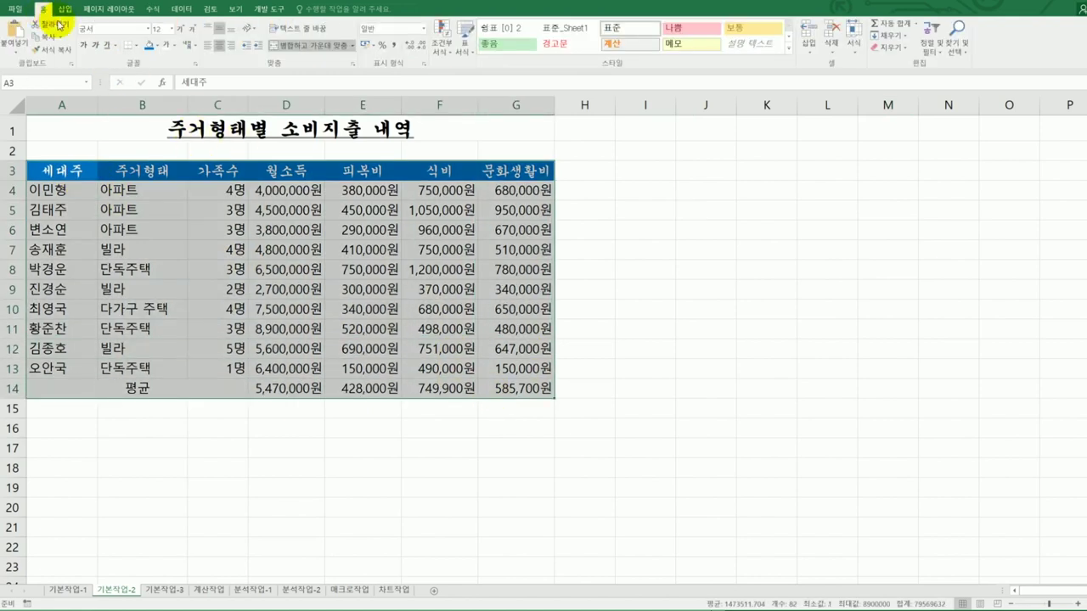
left_click(137, 51)
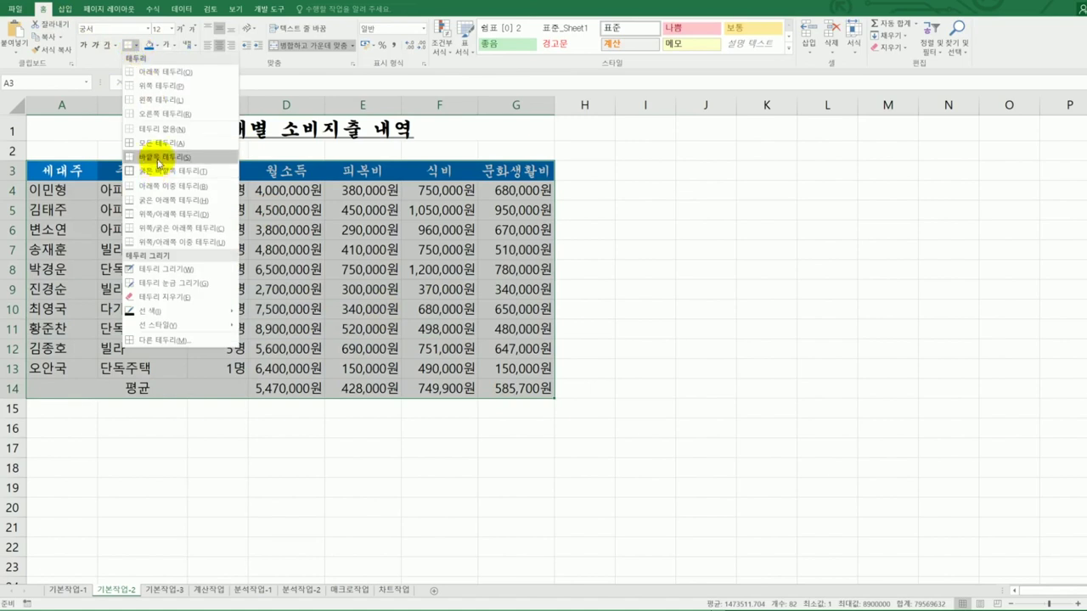
left_click(152, 140)
left_click(635, 365)
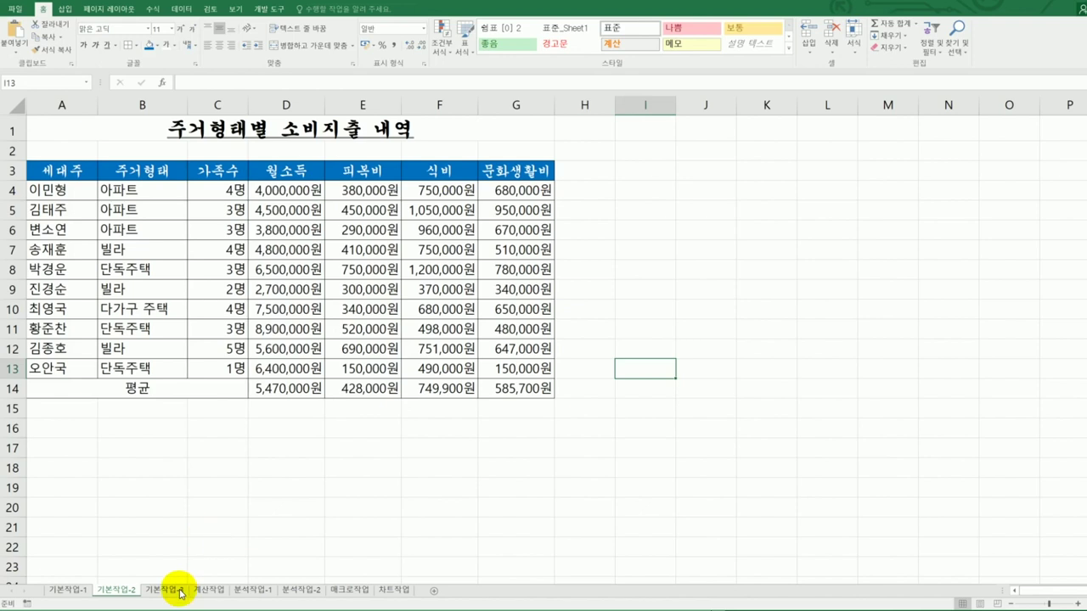
- On the 기본작업-3 sheet, start importing the 과목점수 text file into cell B3
left_click(178, 590)
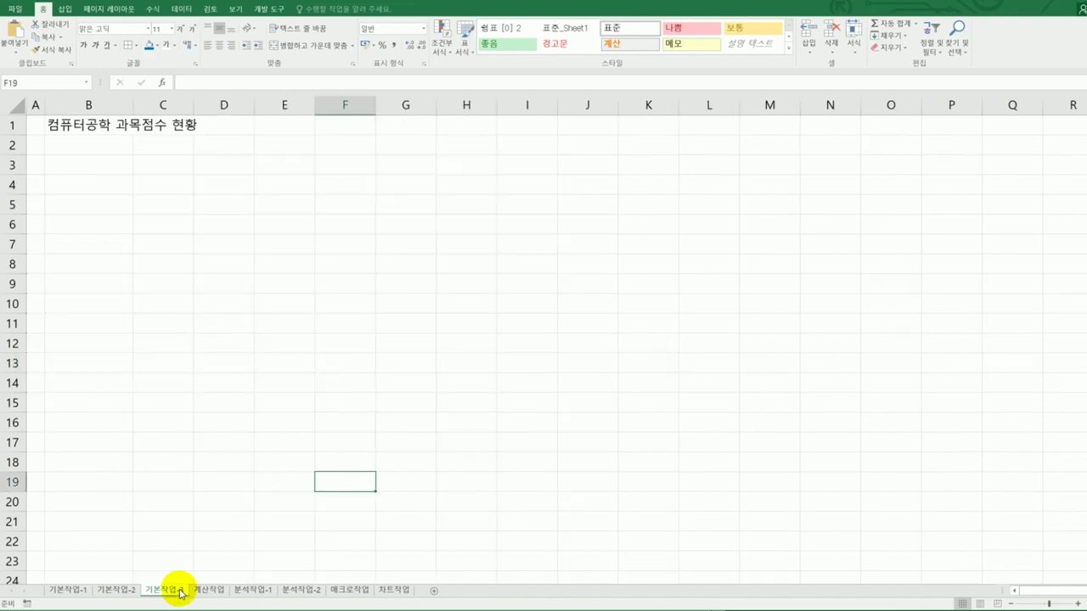
left_click(95, 171)
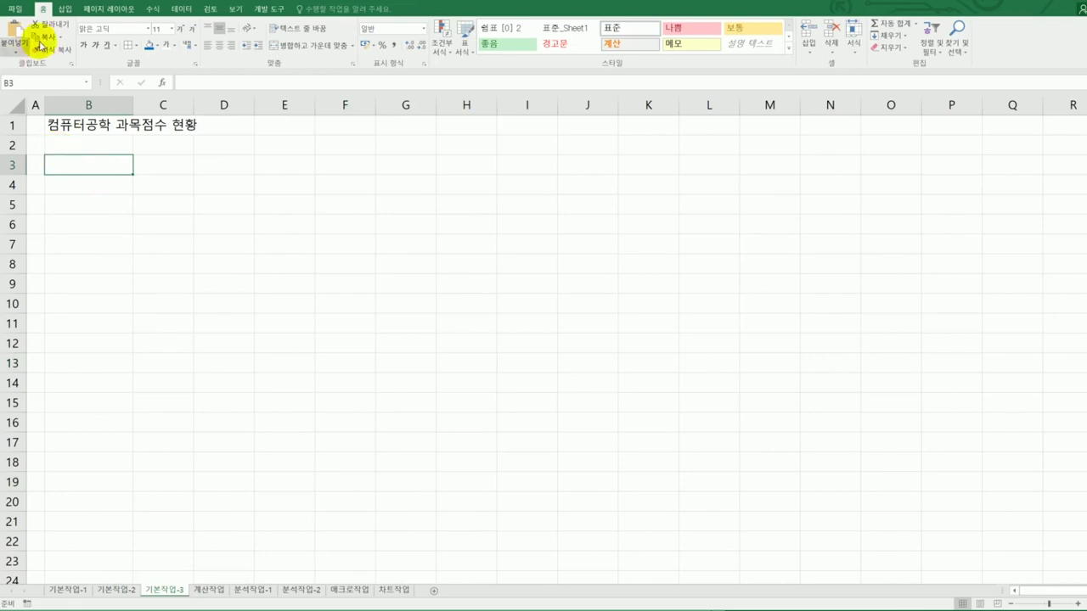
left_click(179, 11)
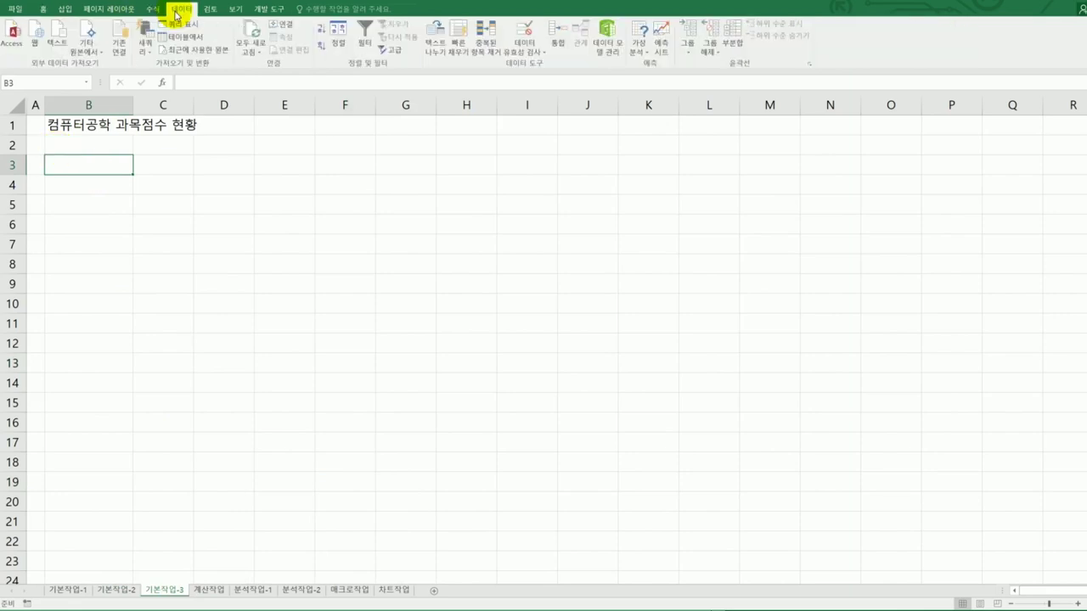
left_click(63, 47)
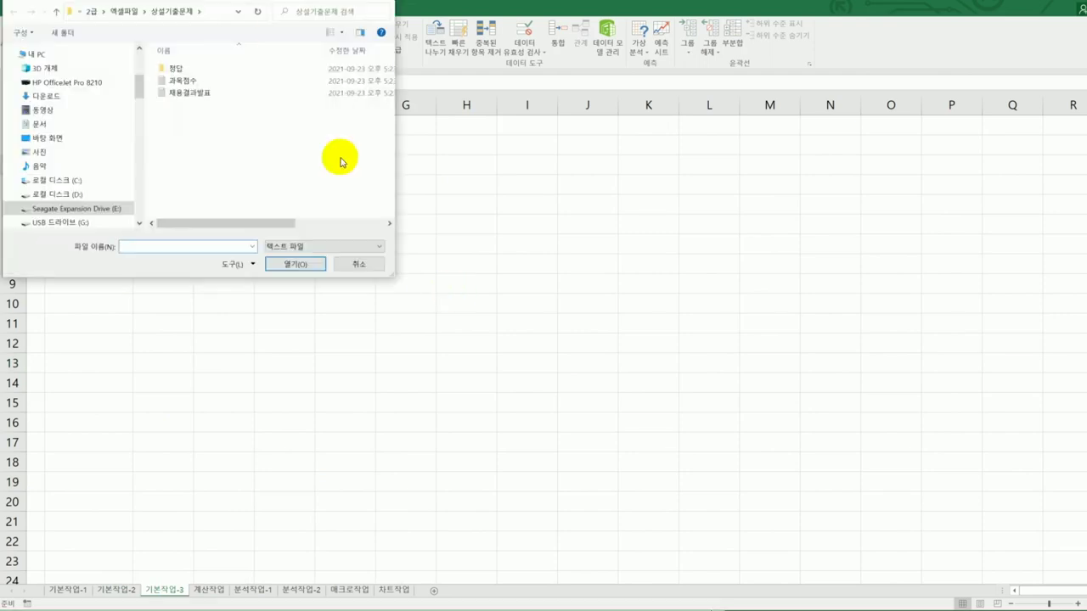
left_click_drag(260, 5, 508, 160)
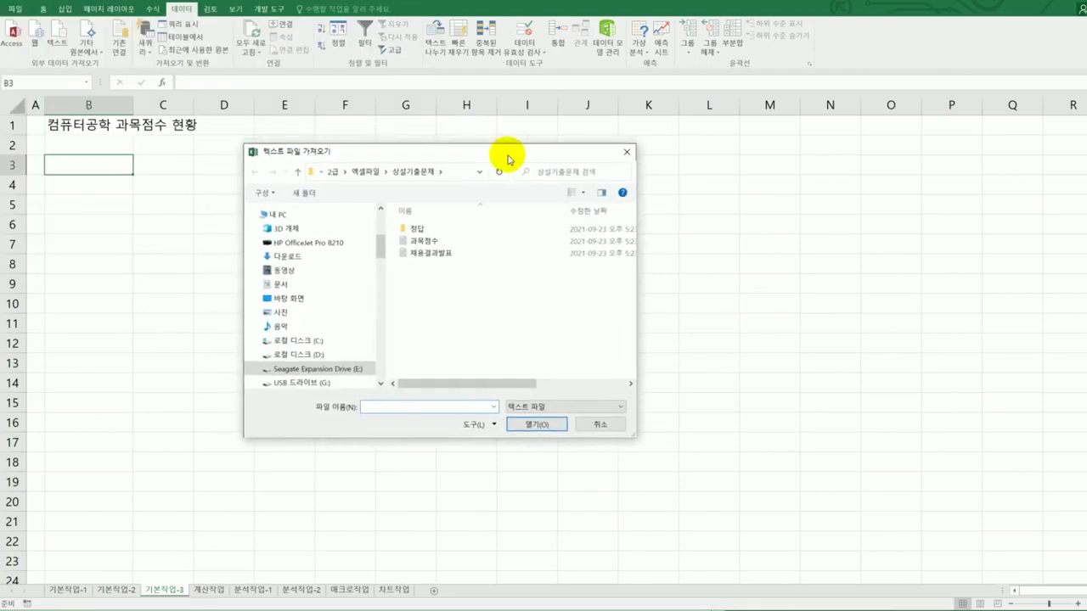
left_click(442, 242)
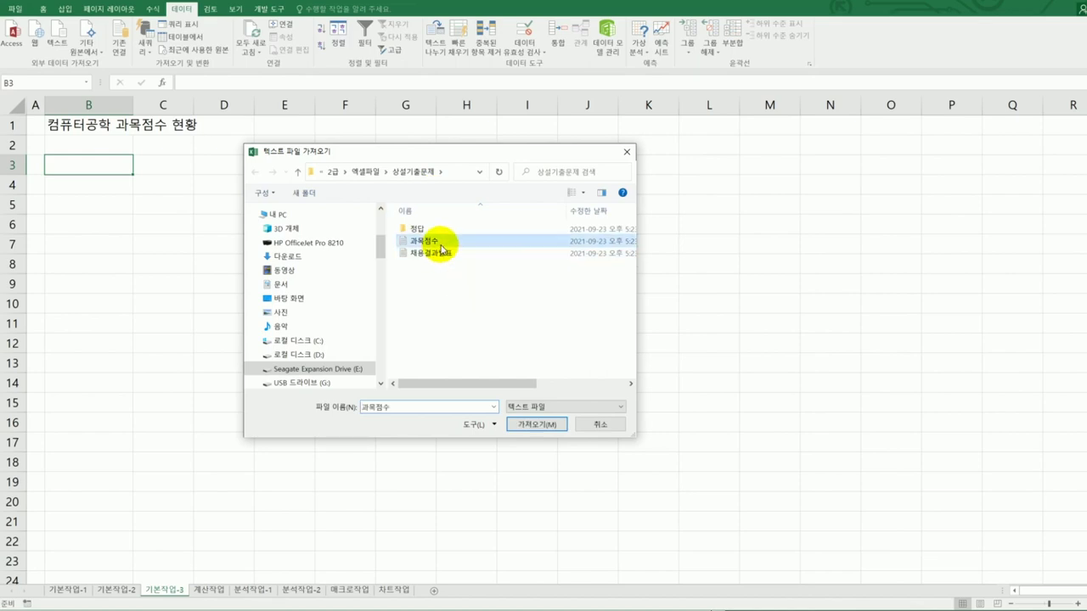
left_click(539, 431)
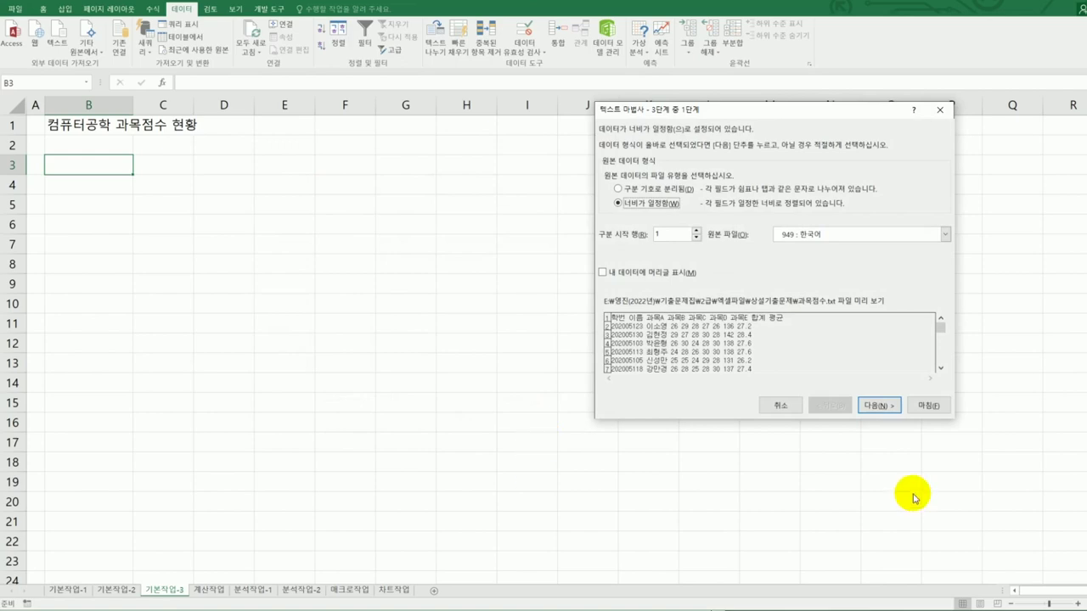
- Import 과목점수 as delimited text split on spaces instead of tabs, and finish the wizard
left_click(679, 190)
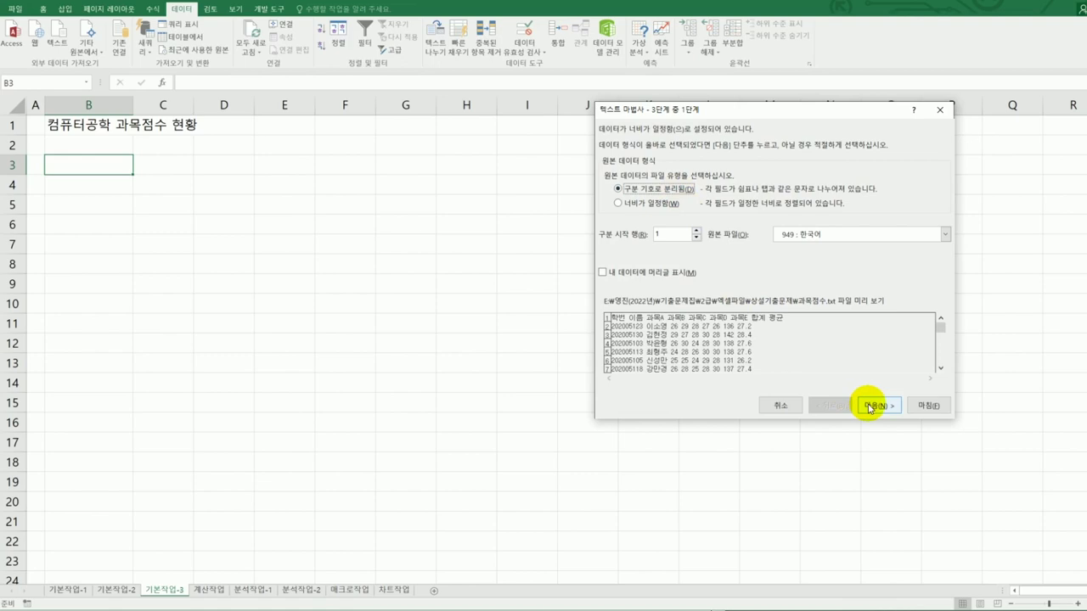
left_click(869, 408)
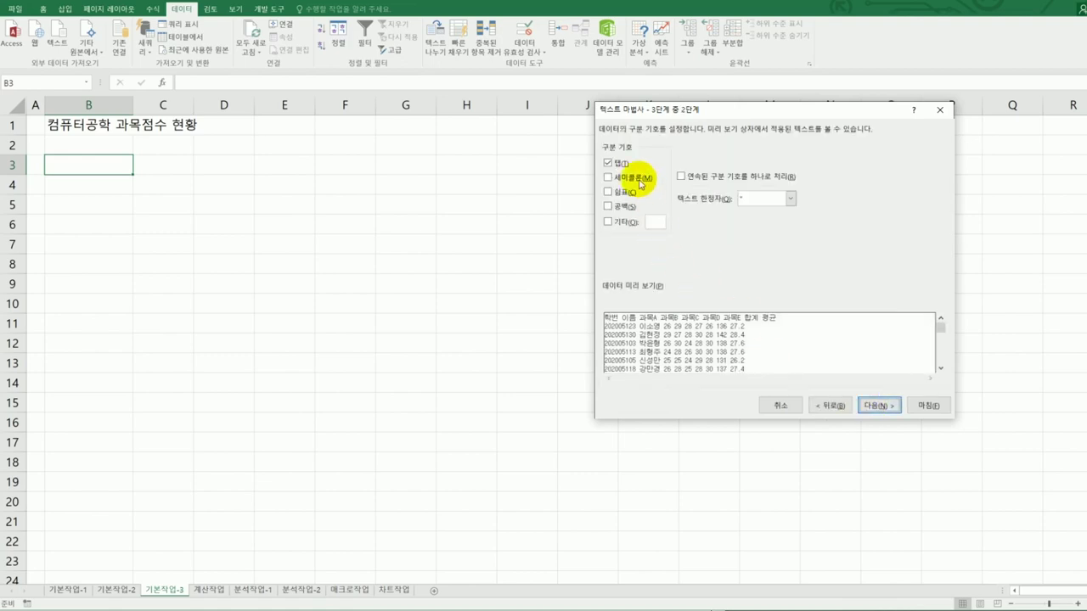
left_click(610, 163)
left_click(620, 207)
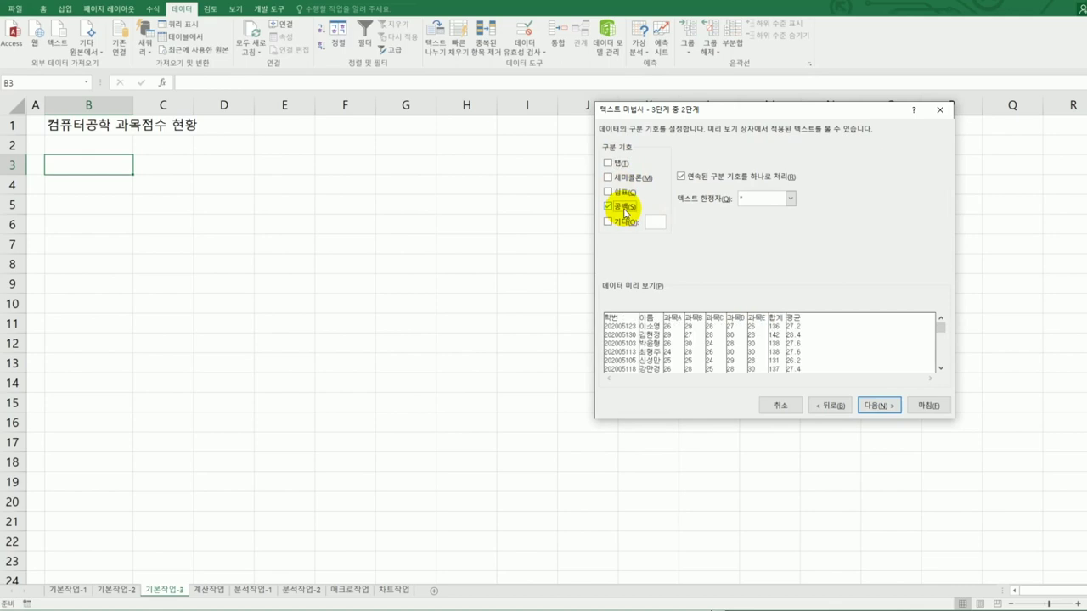
left_click(871, 410)
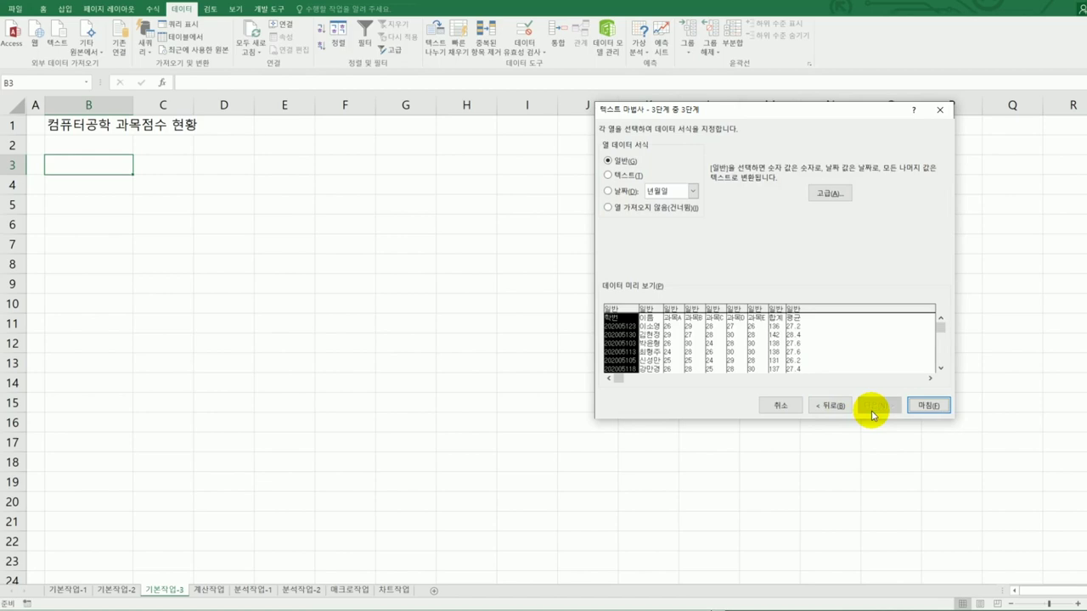
left_click(934, 405)
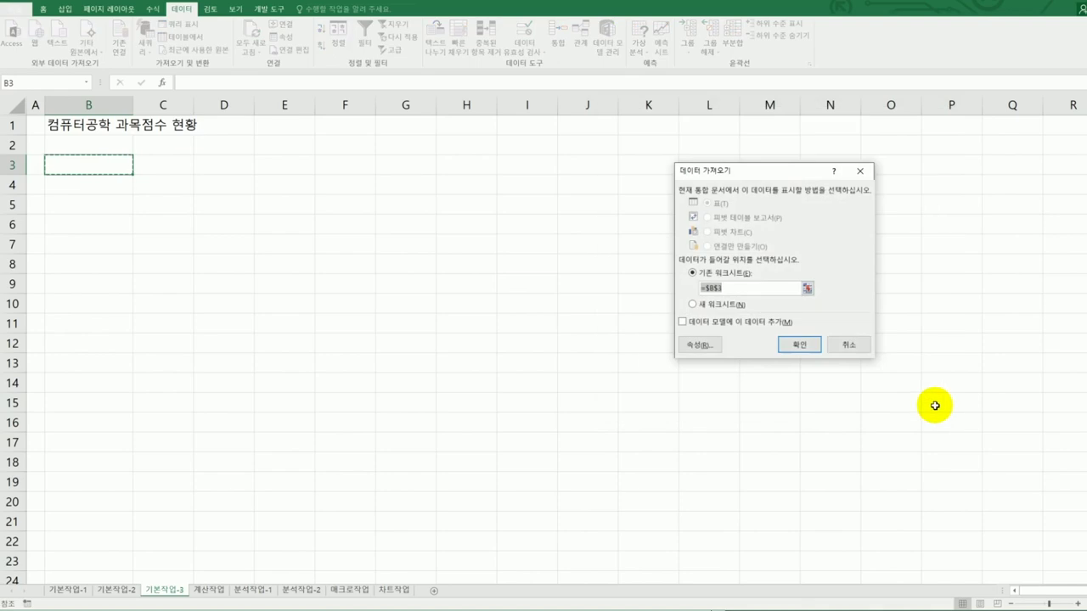
- Import the score table at $B$3 with column-width adjustment turned off in its properties
left_click(716, 346)
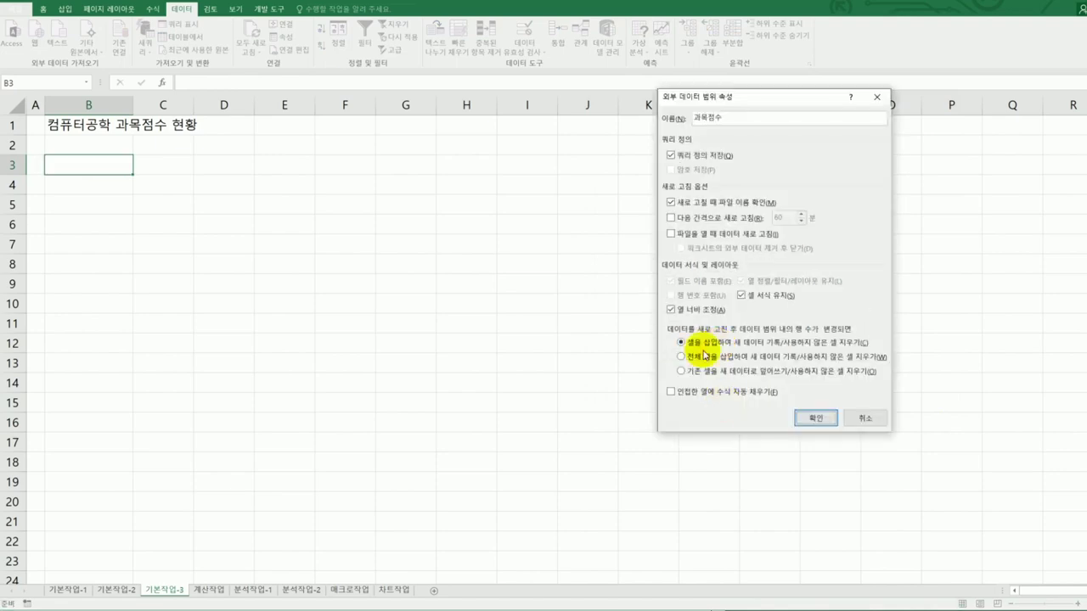
left_click(693, 312)
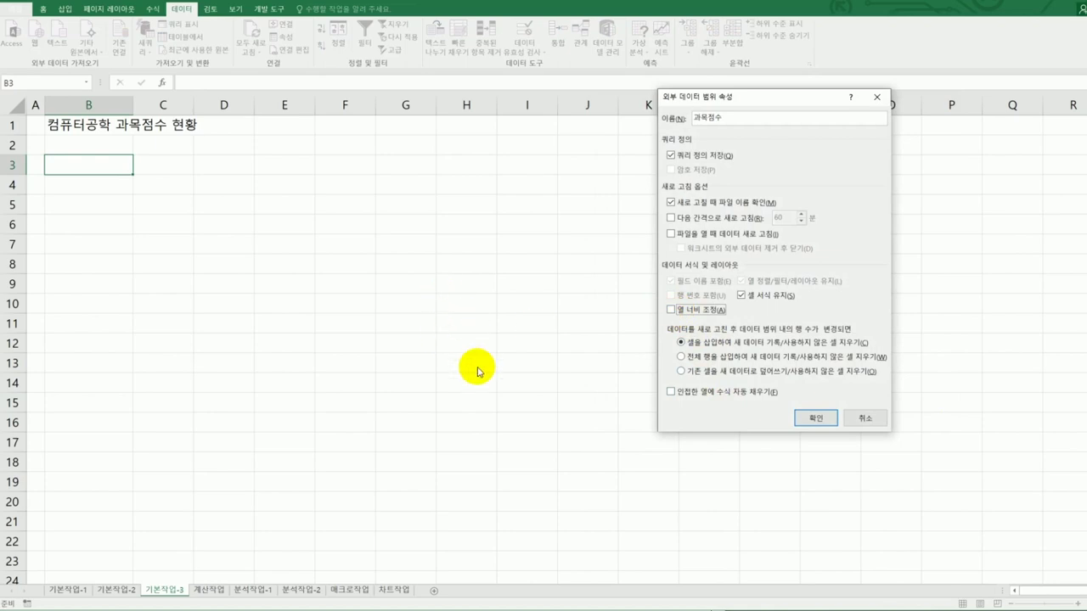
left_click(811, 418)
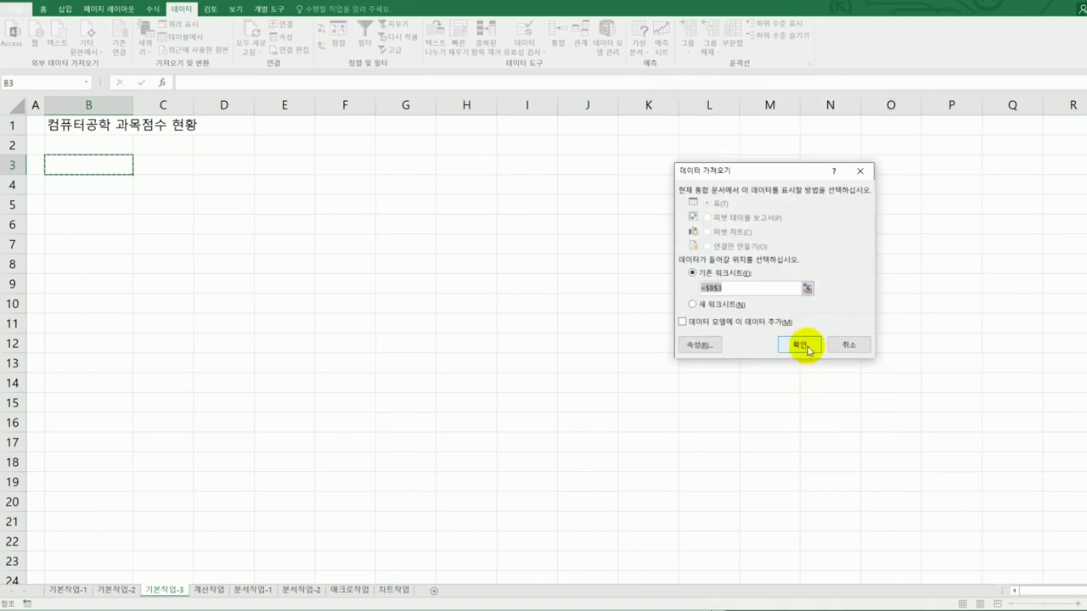
left_click(800, 345)
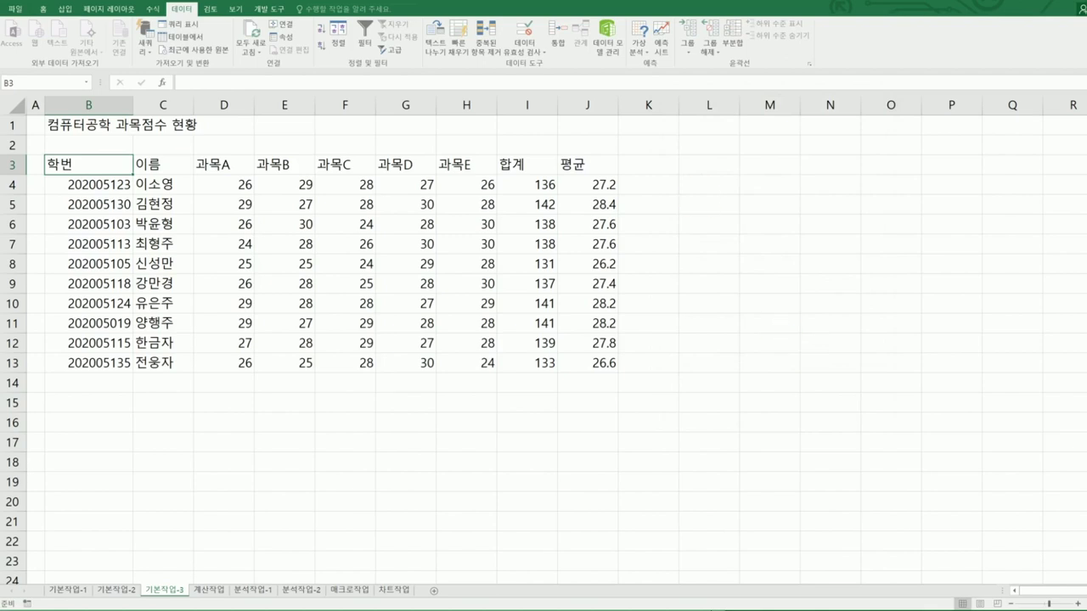
key("alt+Tab")
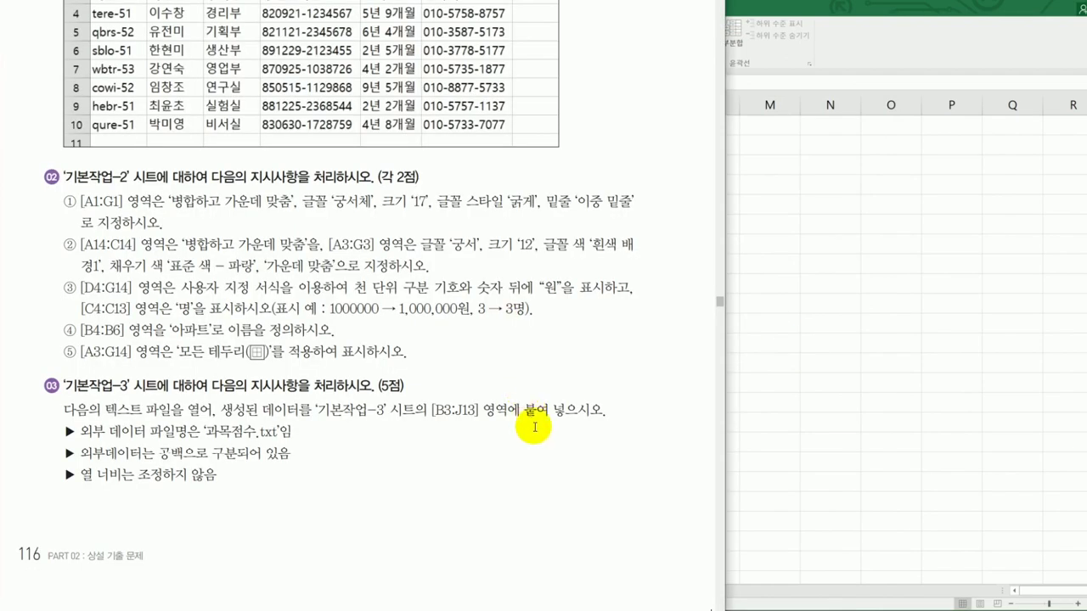
- Review the next task page in the instructions, then return to Excel's 계산작업 sheet
key("Right")
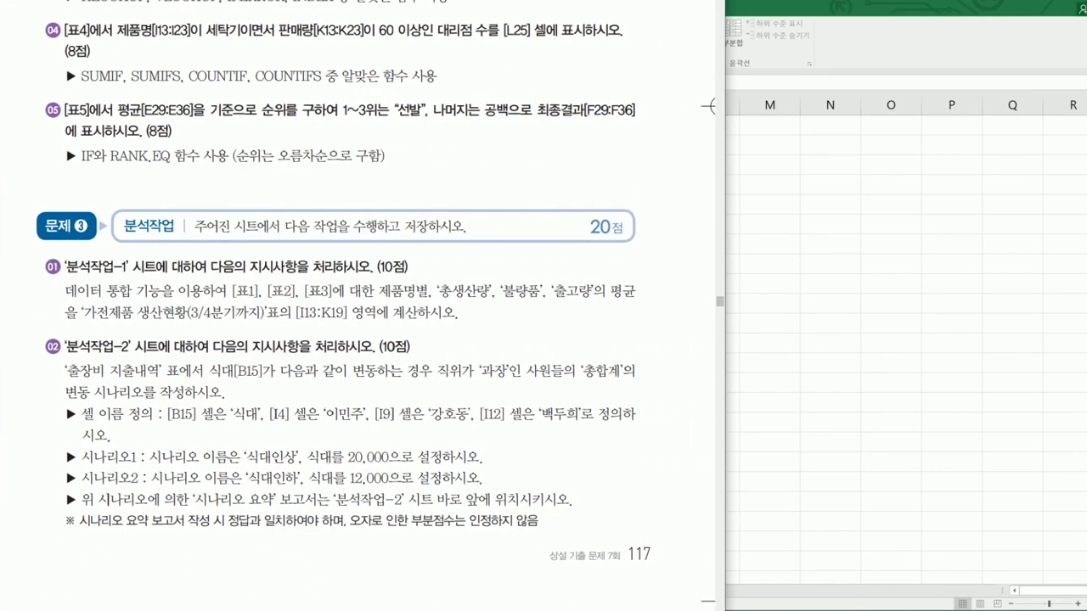
scroll(356, 306, "up", 3)
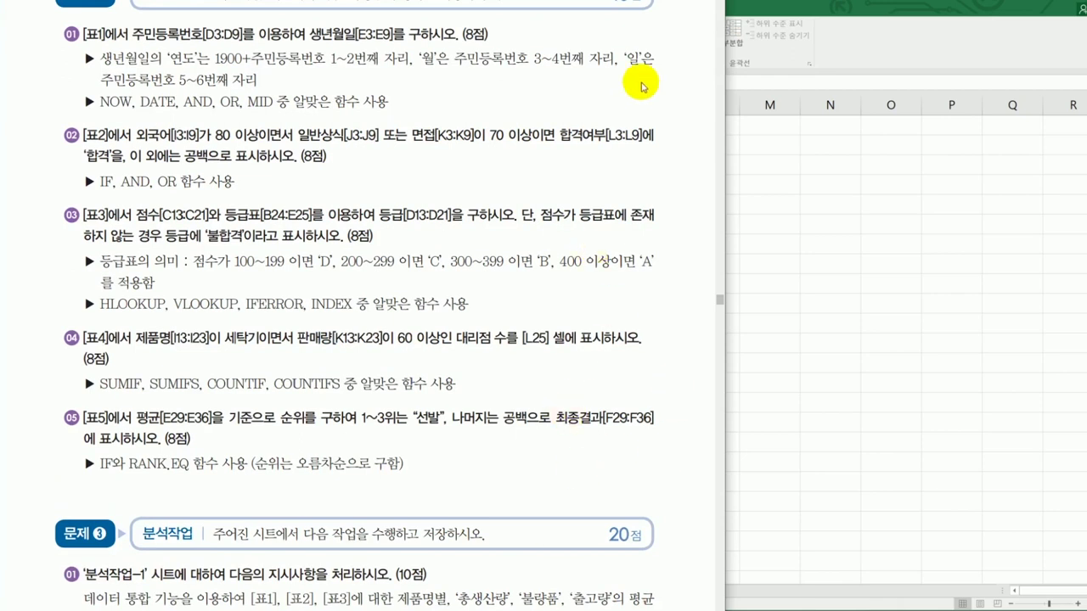
scroll(550, 162, "up", 1)
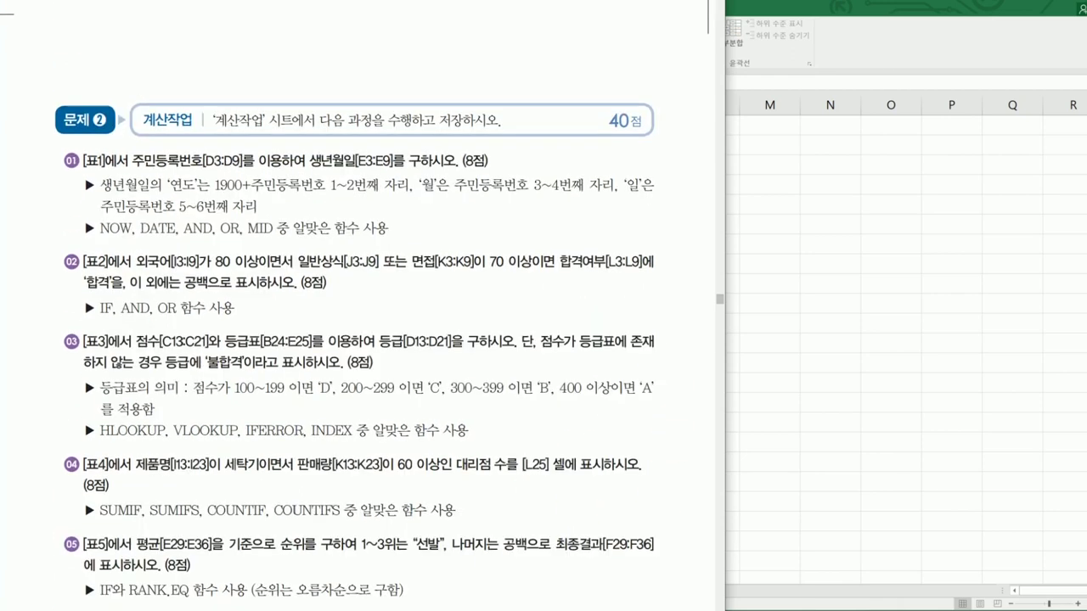
scroll(551, 163, "down", 1)
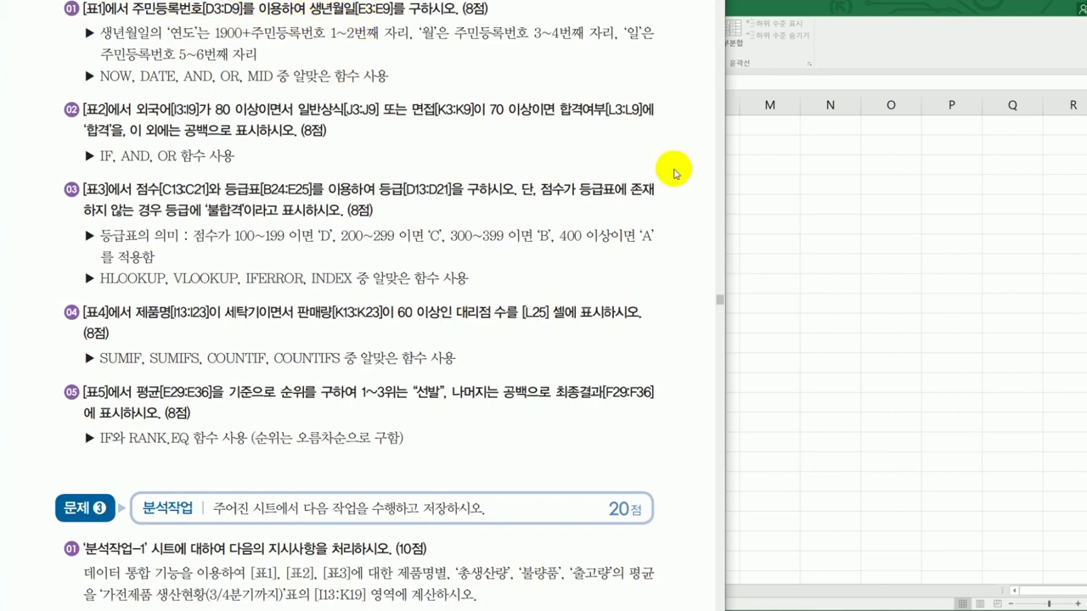
left_click(814, 232)
left_click(212, 589)
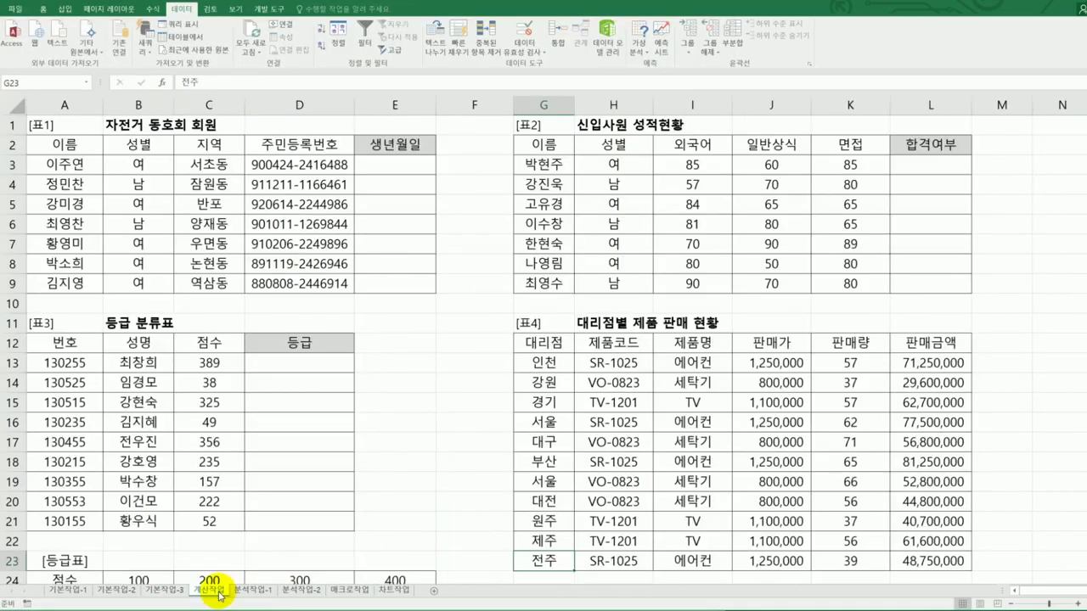
- Pick E3 for the birth date after checking the 주민등록번호 values in D3:D9 against the task
left_click(407, 164)
left_click_drag(317, 162, 313, 281)
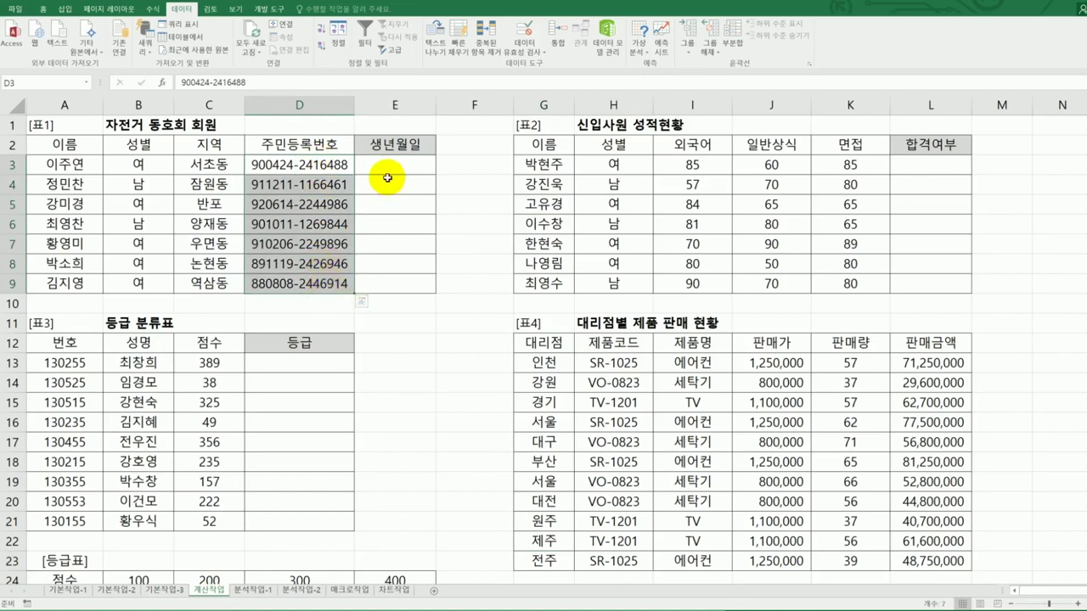
left_click(416, 163)
key("alt+Tab")
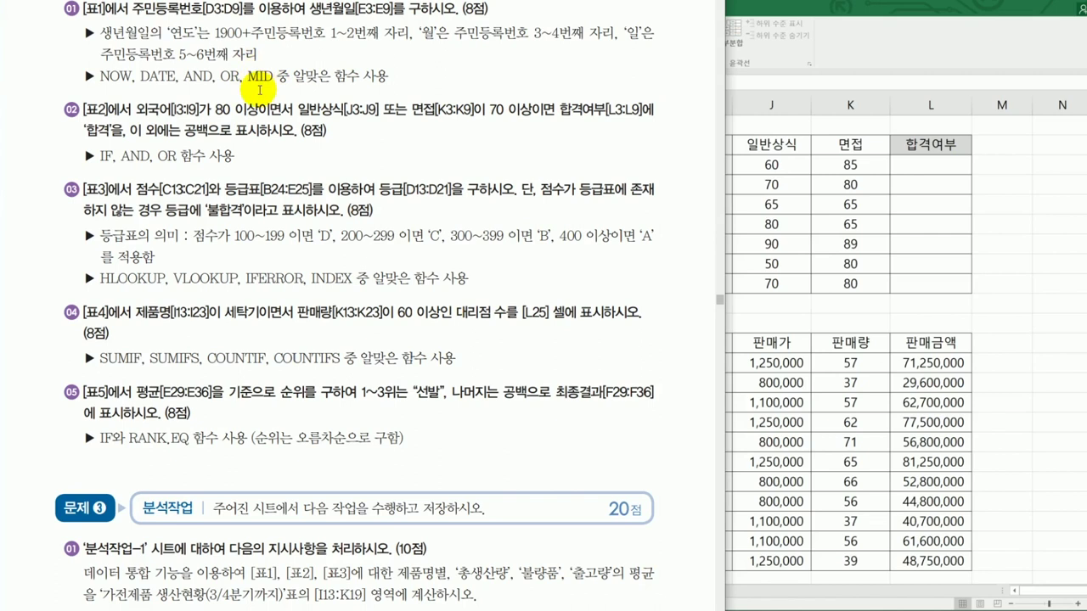
key("alt+Tab")
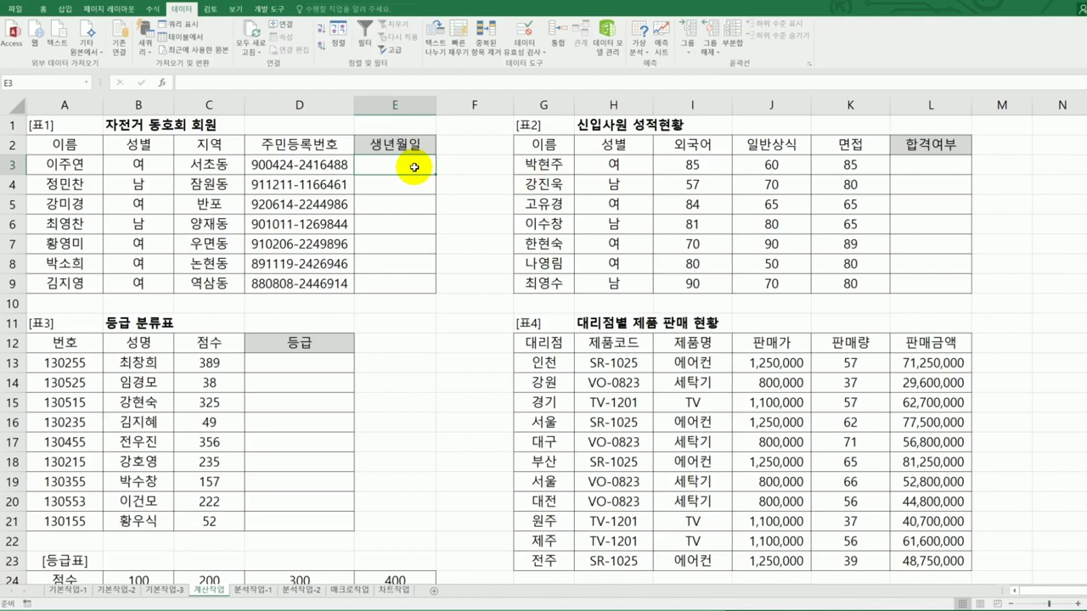
- In E3 start the formula =DATE(1900+MID(D3,1,2) for the birth year
type("=ㅇ")
key("BackSpace")
type("d")
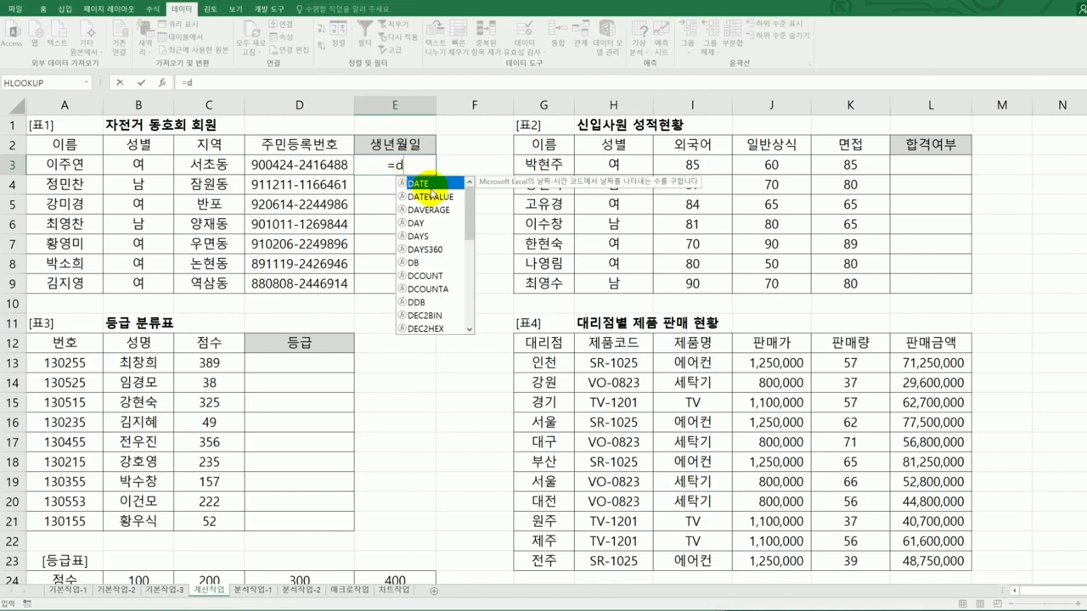
double_click(438, 183)
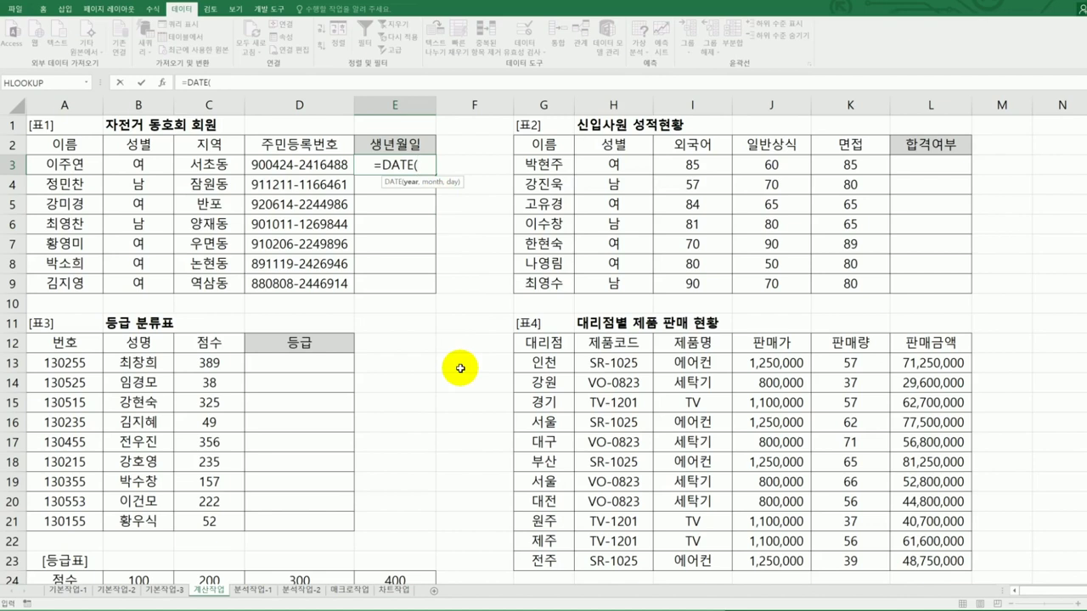
type("1900+")
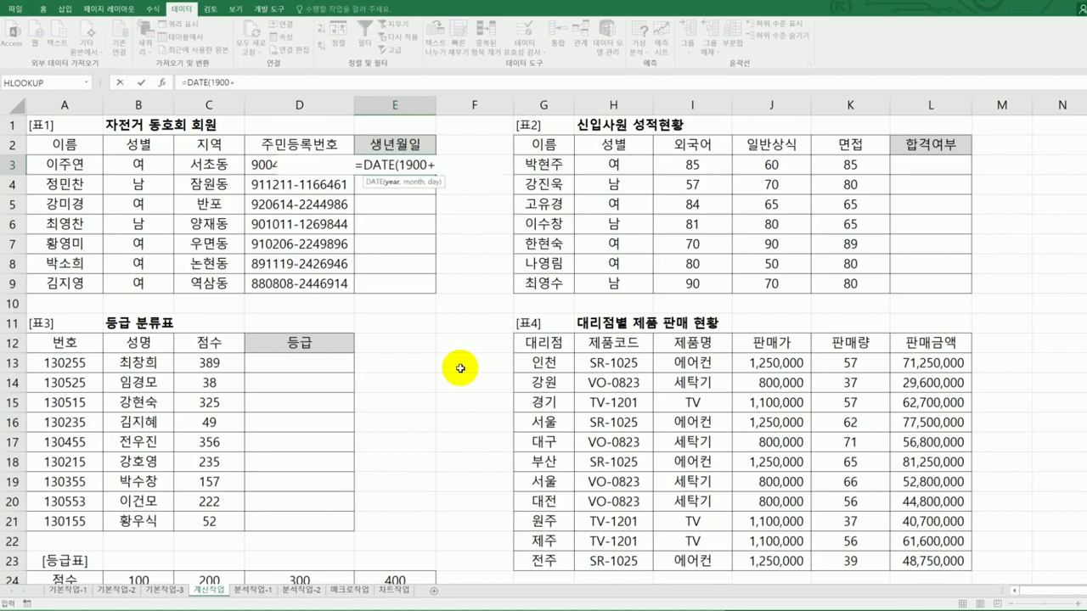
type("mi")
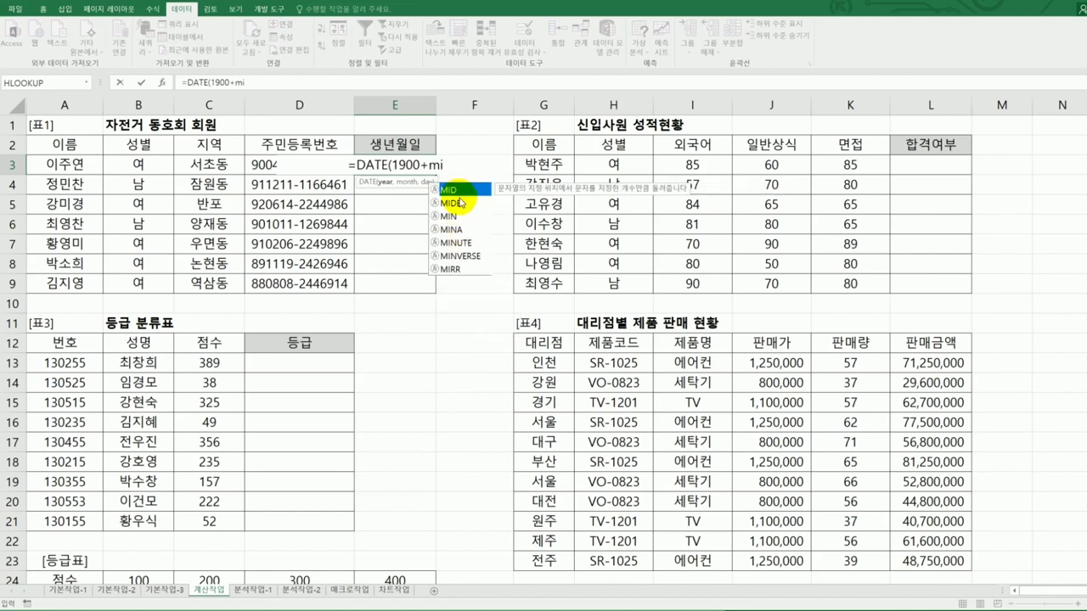
double_click(459, 191)
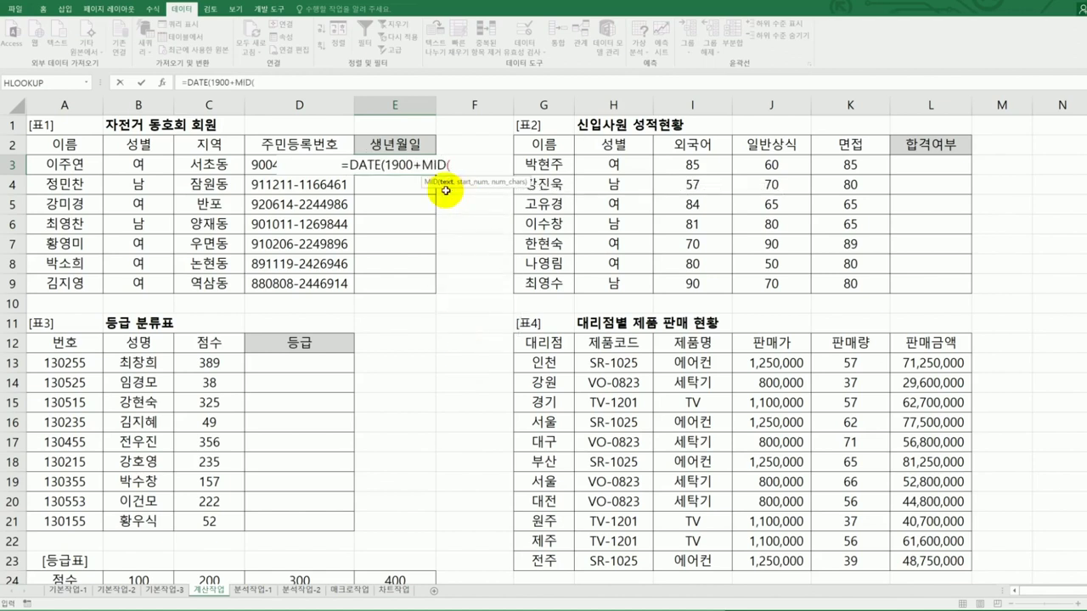
left_click(252, 165)
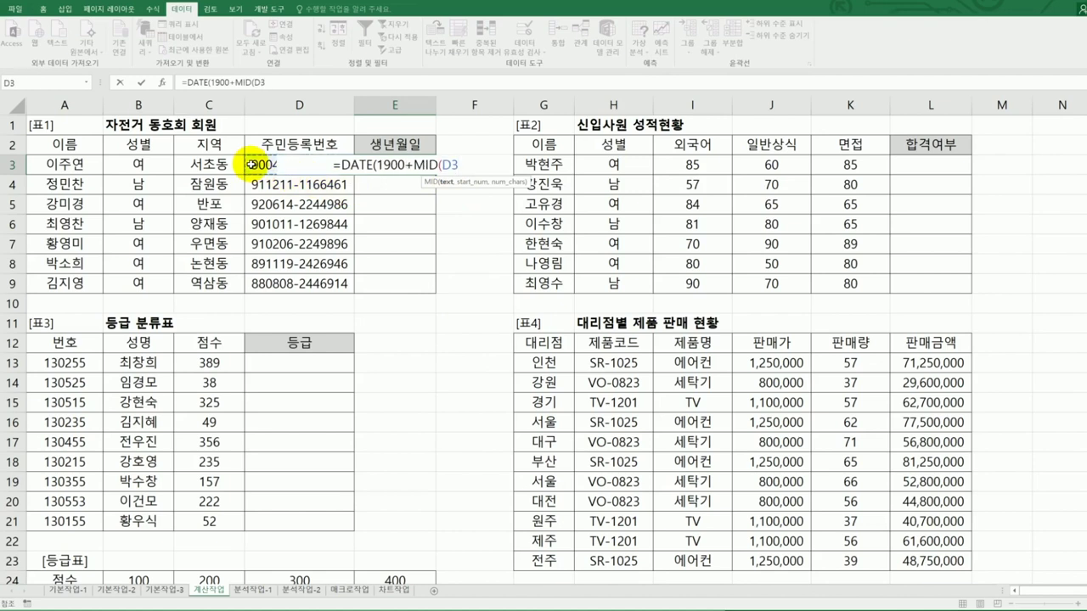
type(",1,")
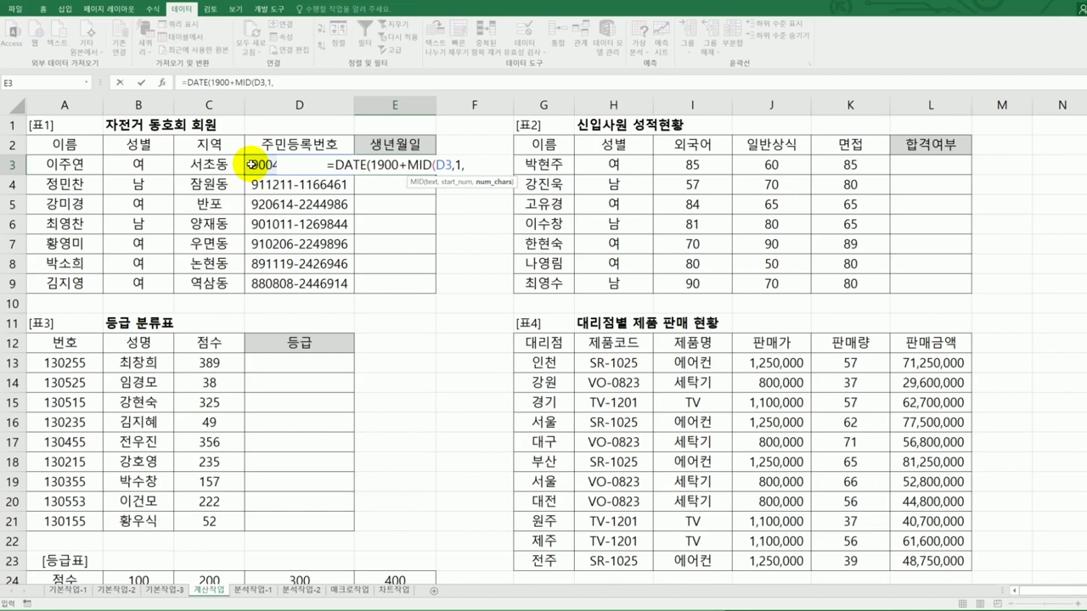
type("2")
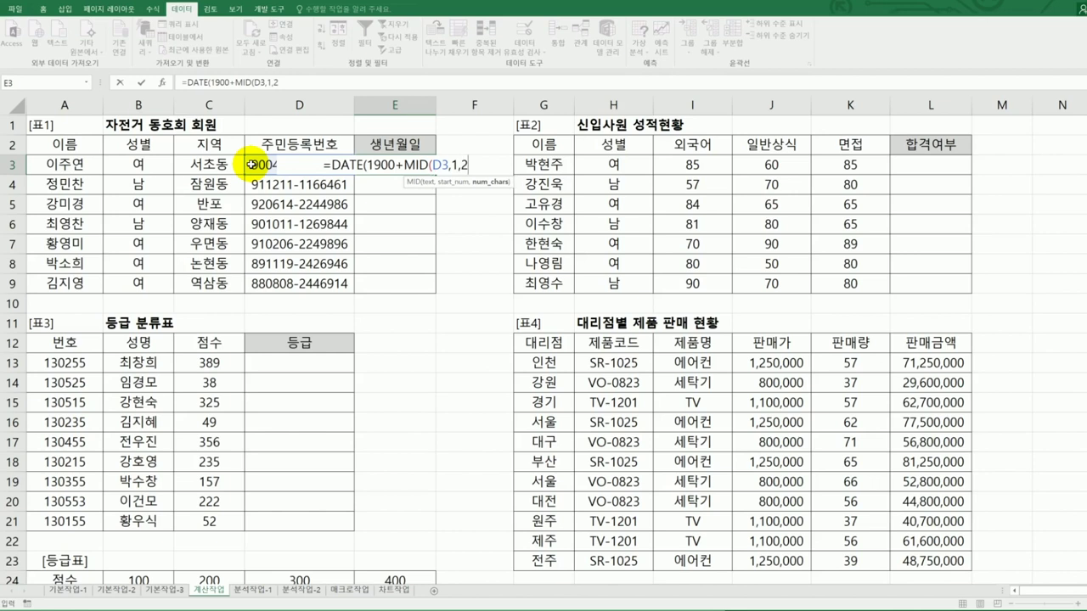
type(")")
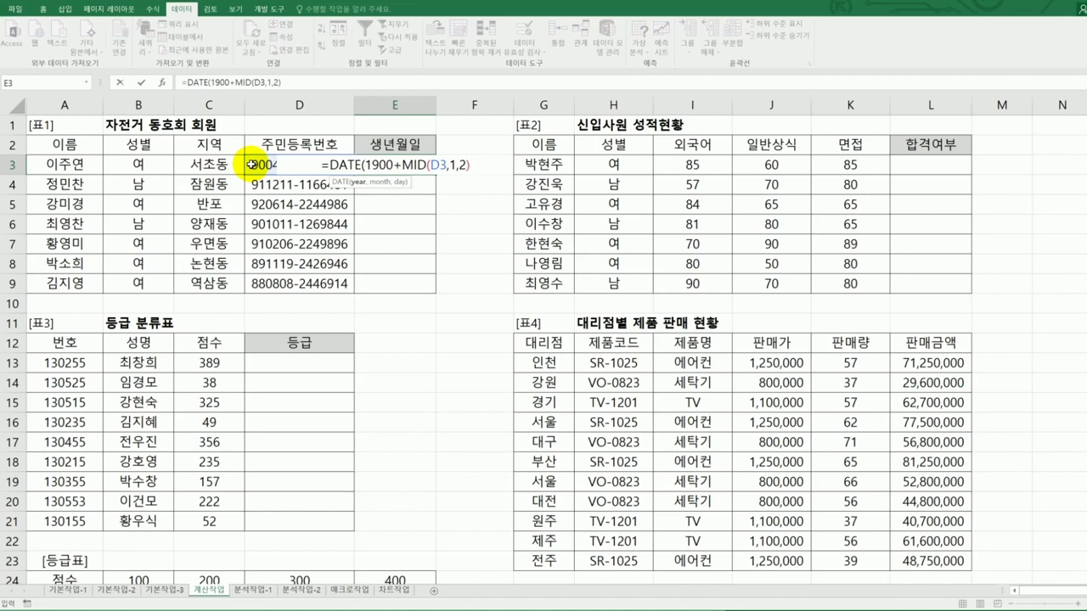
- Complete the DATE formula with MID(D3,3,2) for month and MID(D3,5,2) for day, and commit it
type(",")
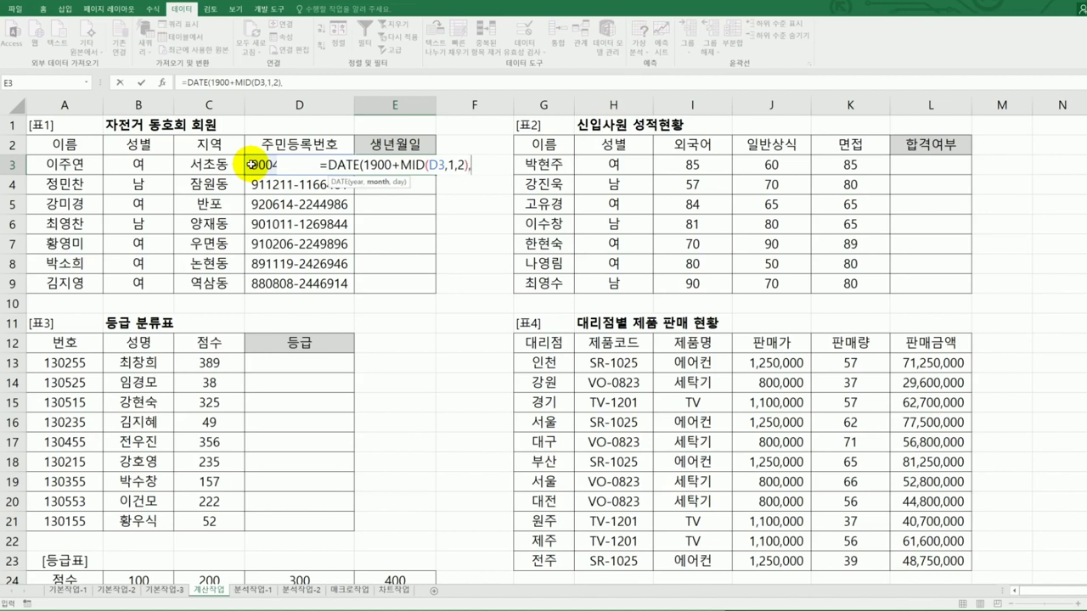
type("mi")
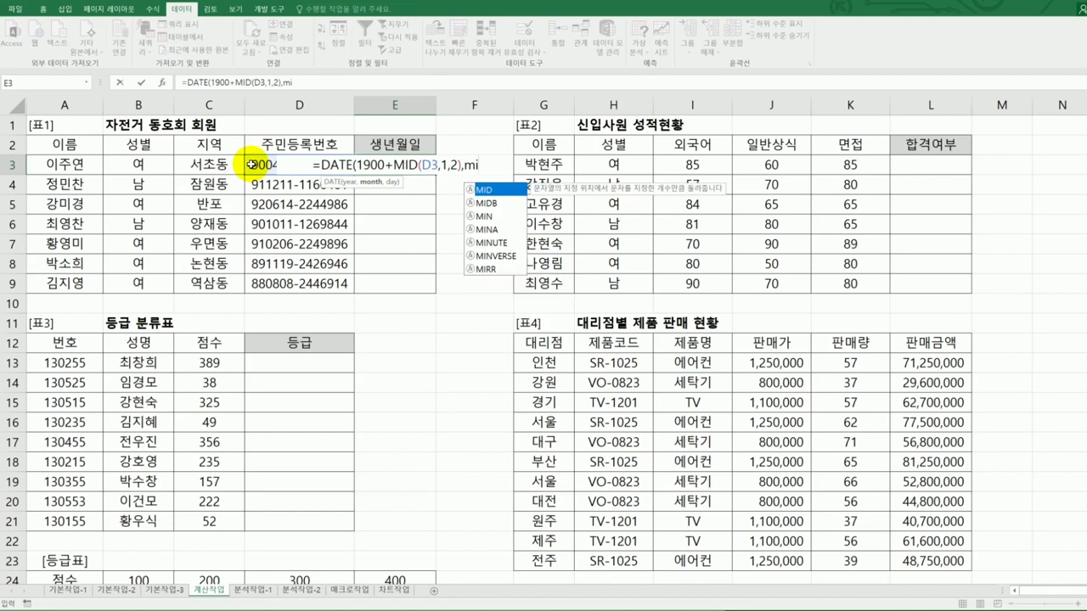
key("Tab")
left_click(251, 163)
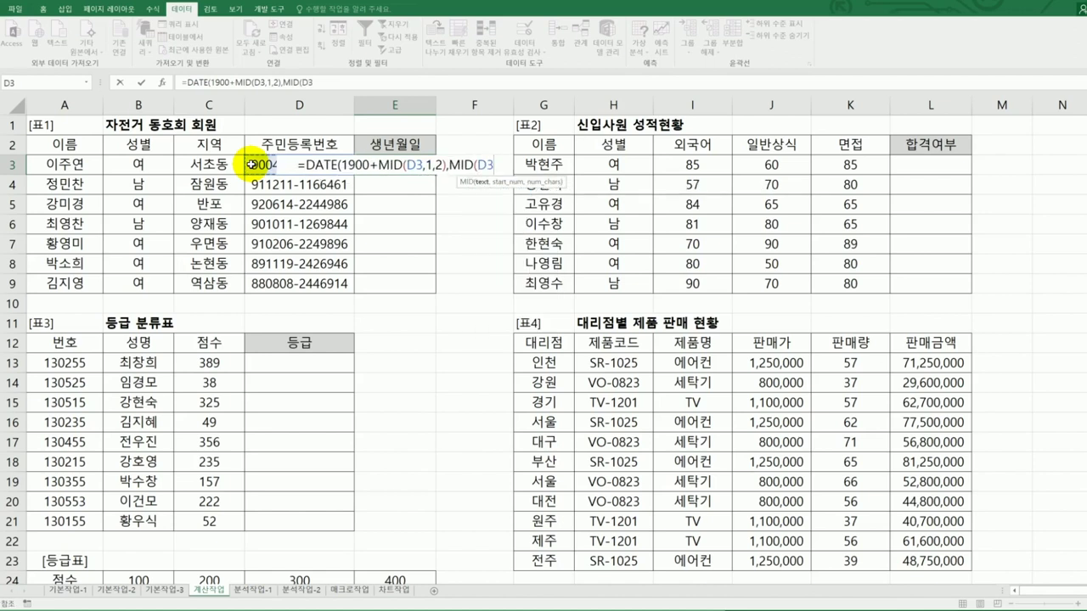
type(",3,2)")
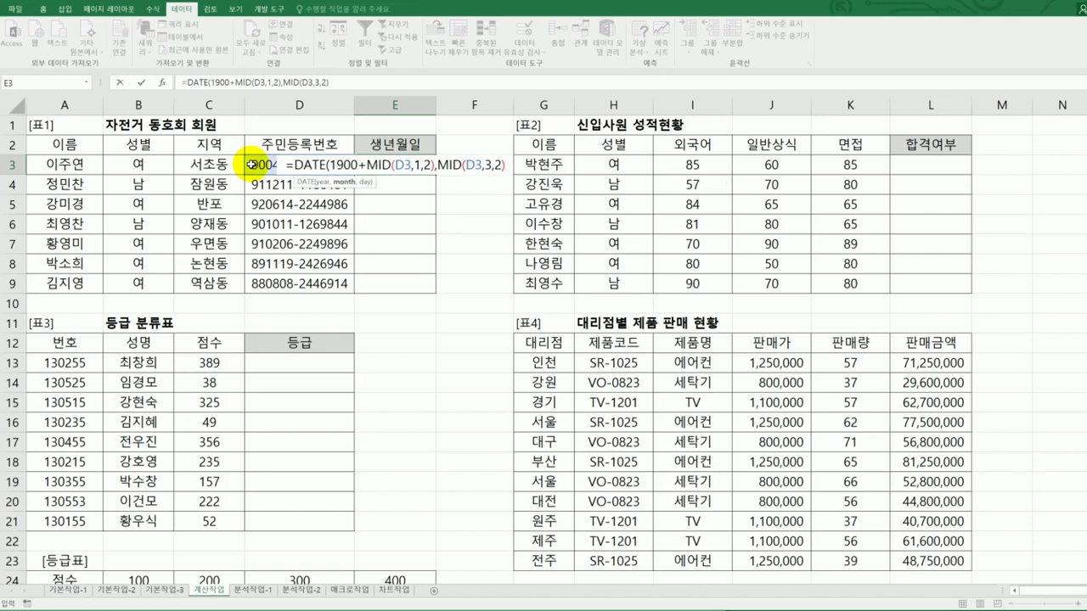
type(",")
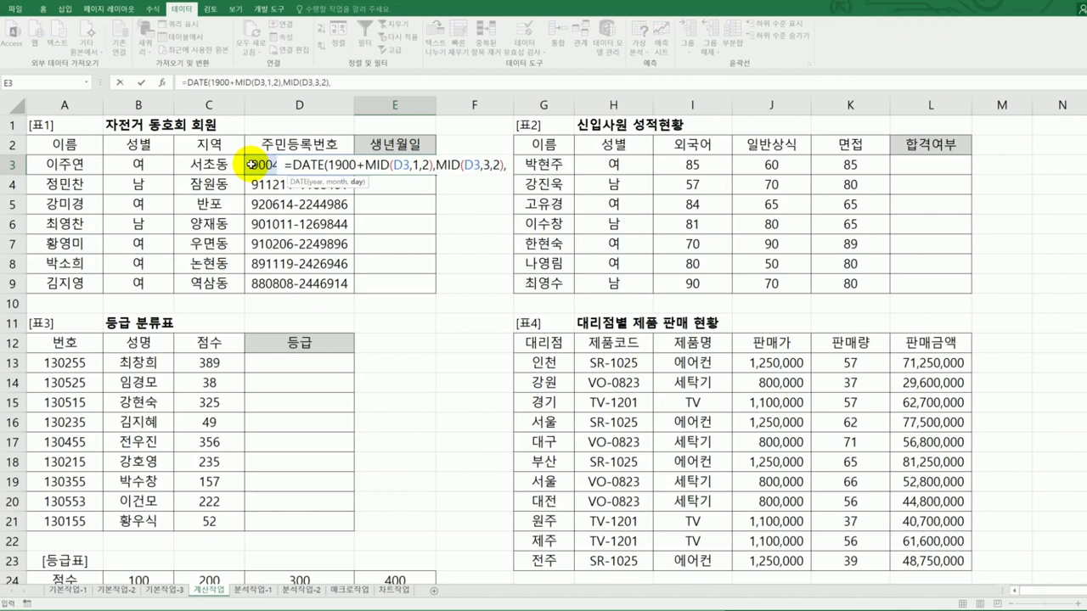
type("mi")
key("Tab")
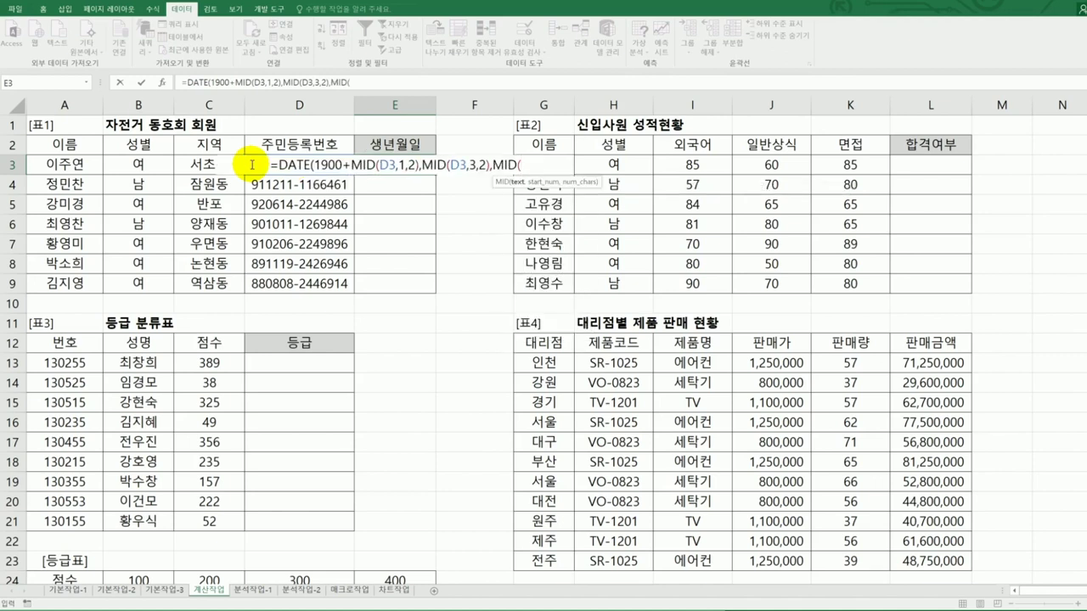
left_click(252, 165)
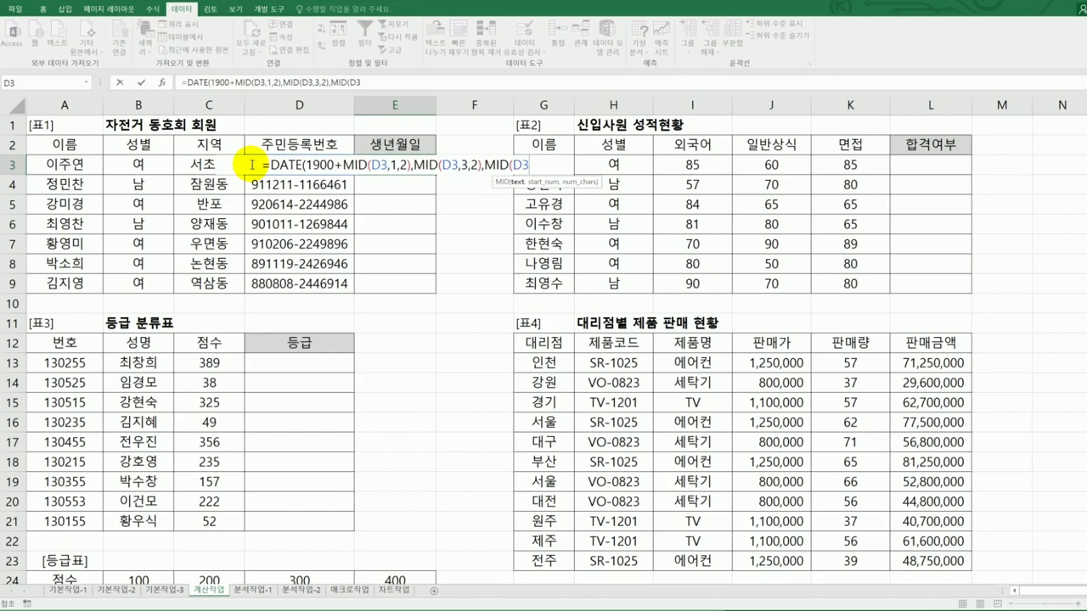
type(",5,2)")
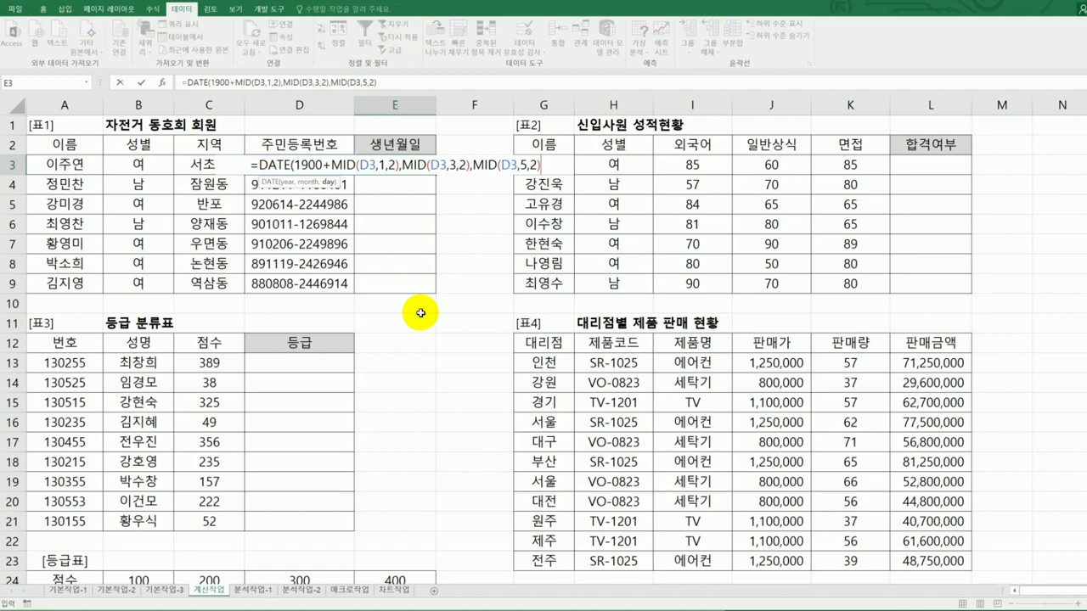
type(")")
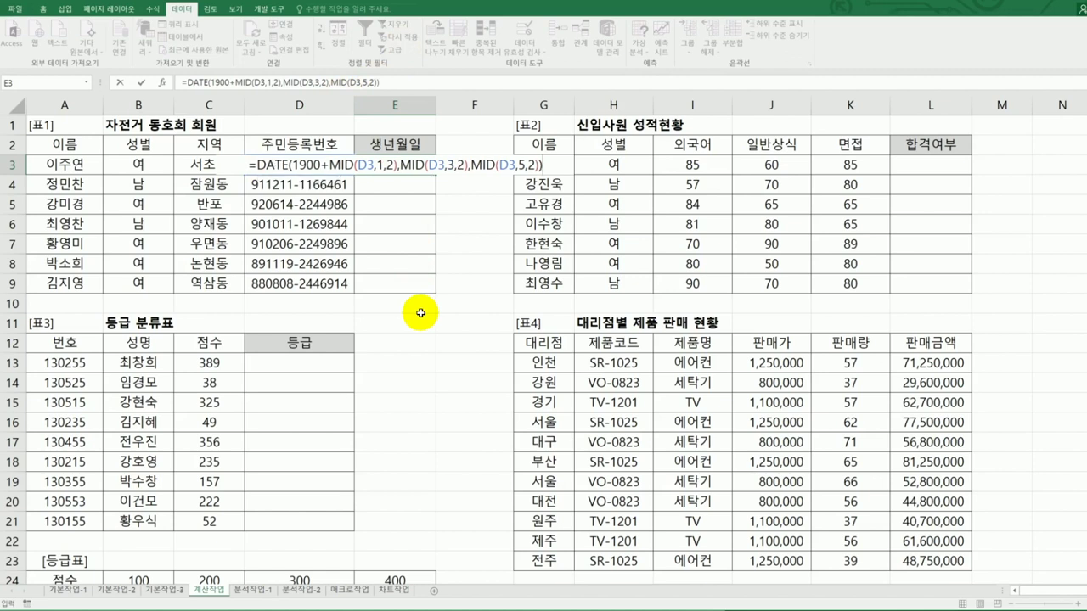
key("Return")
left_click(416, 168)
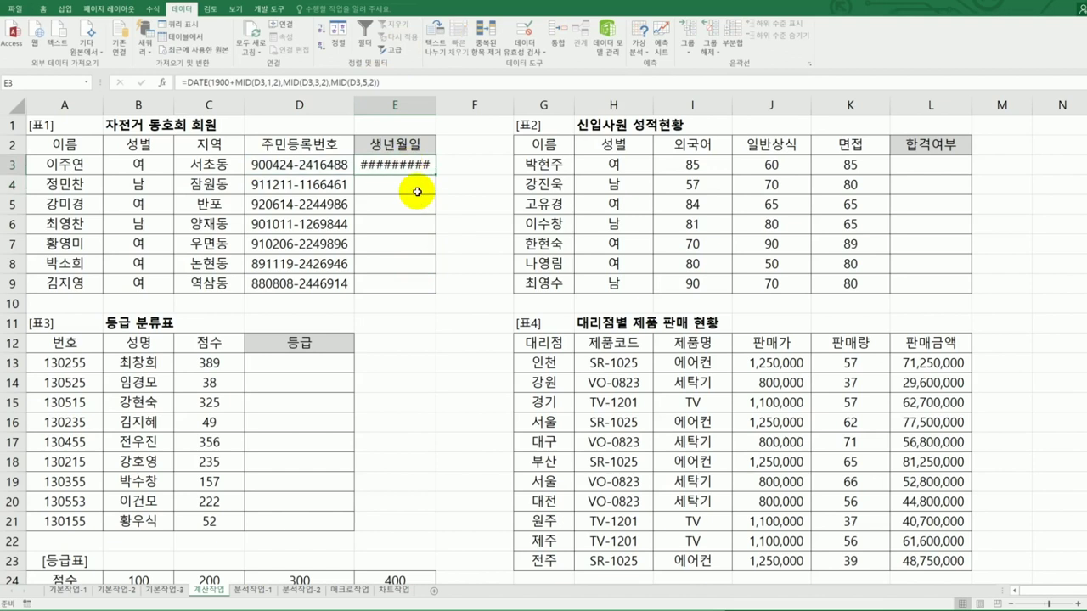
- Autofit column E and fill the birth-date formula from E3 down to E9
double_click(435, 106)
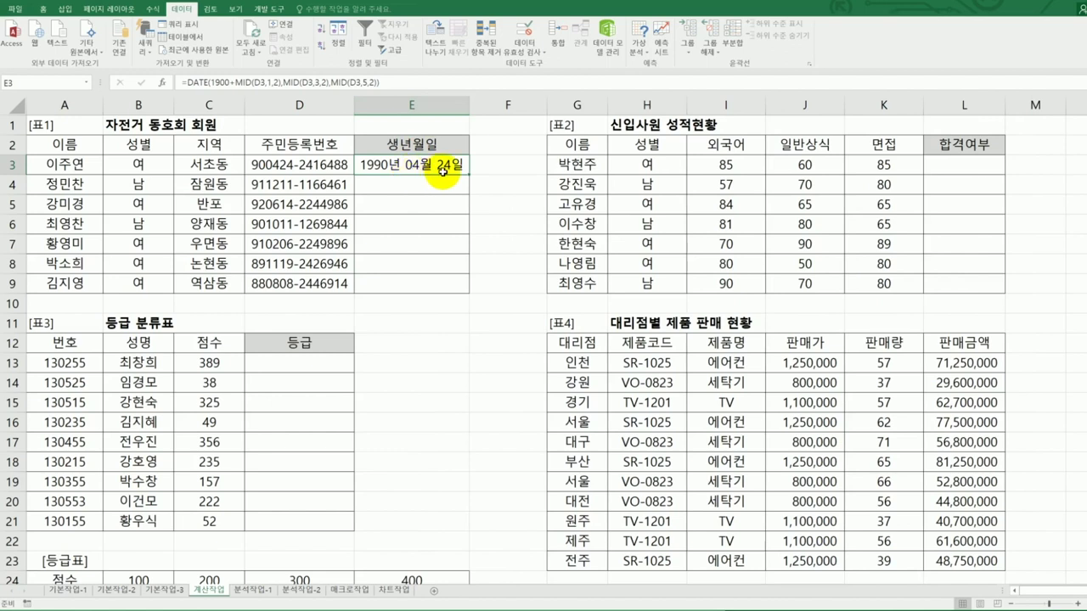
left_click_drag(468, 174, 460, 289)
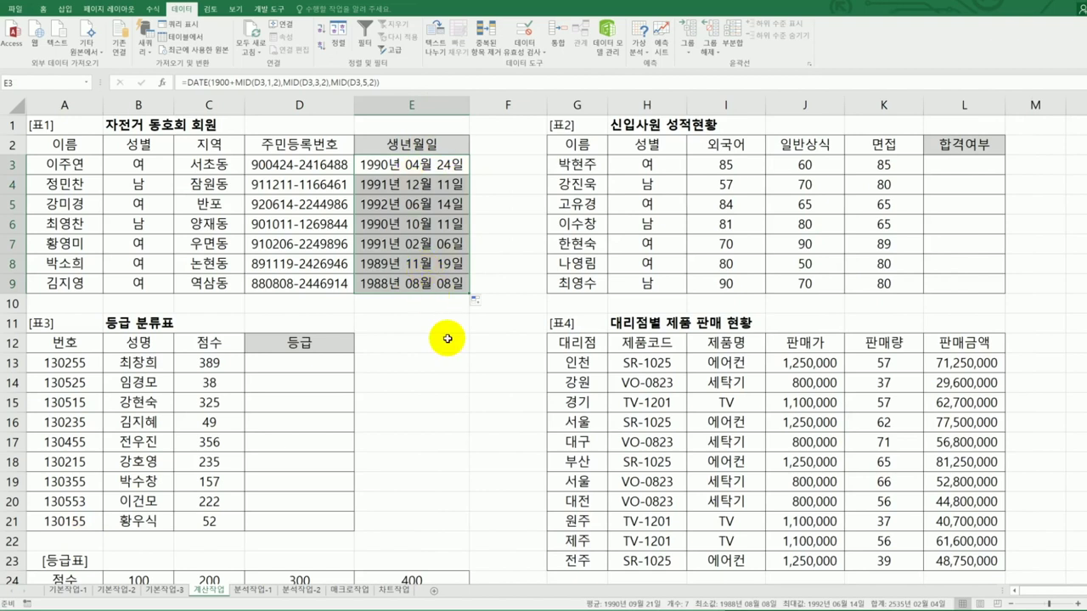
left_click(448, 169)
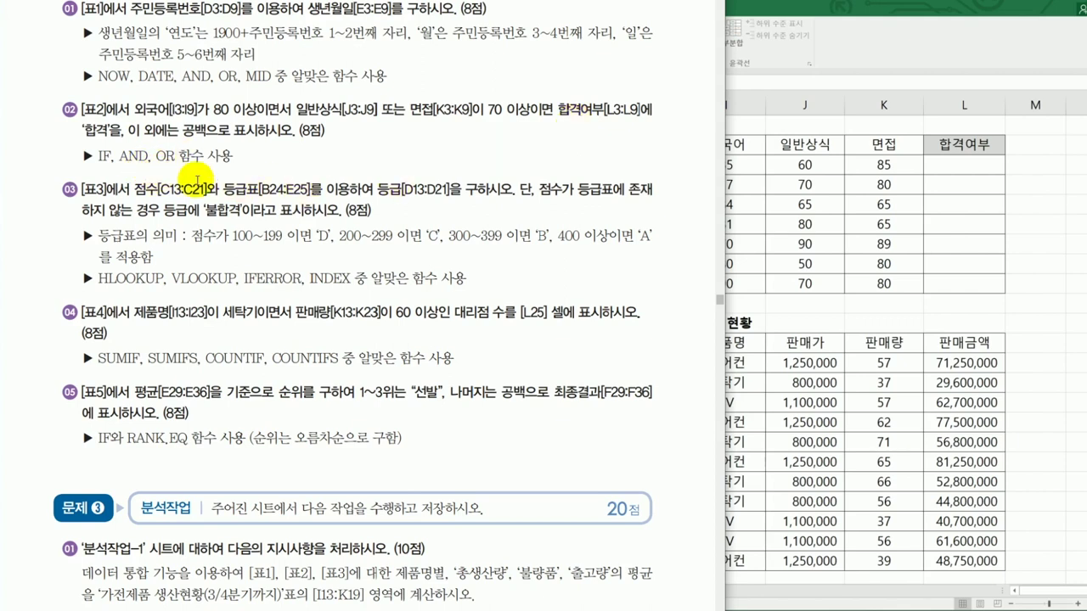
left_click(941, 189)
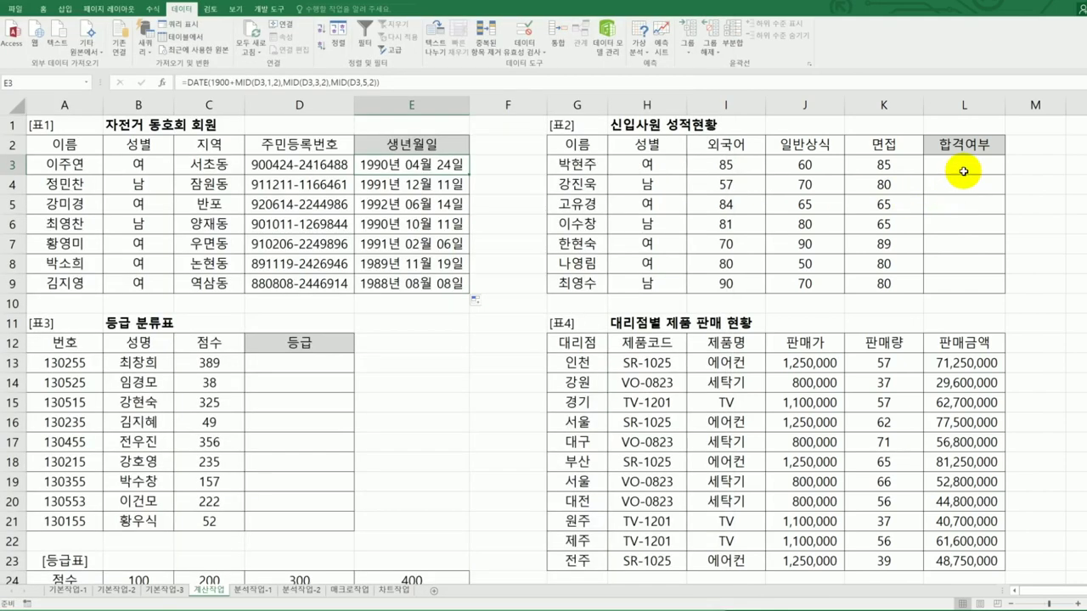
left_click(964, 172)
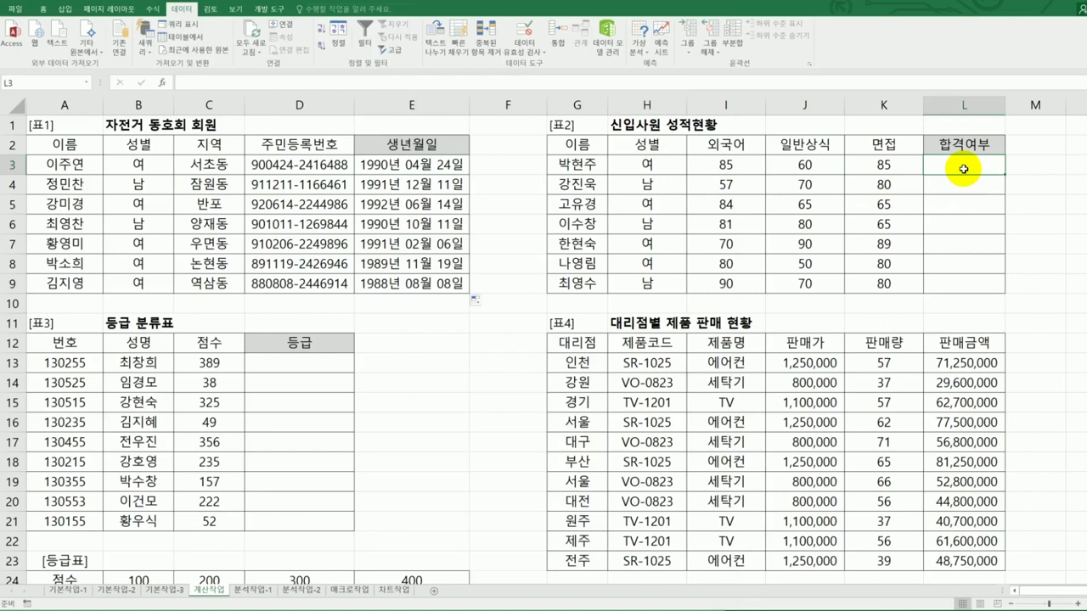
- Enter =IF(AND(I3>=80,OR(J3>=70,K3>=70)),"합격","") in L3
type("=if(")
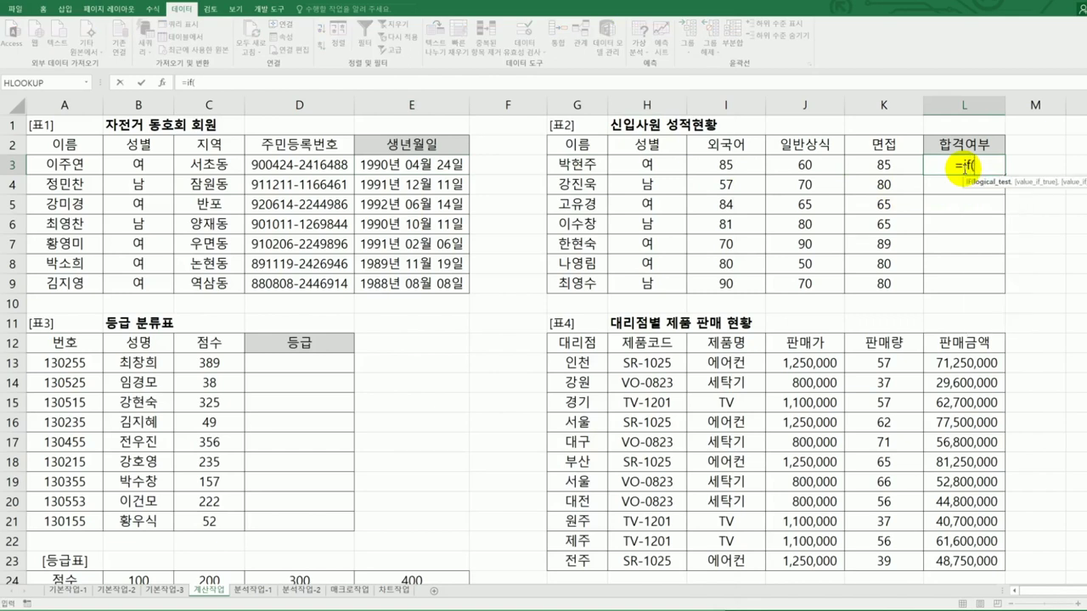
type("and")
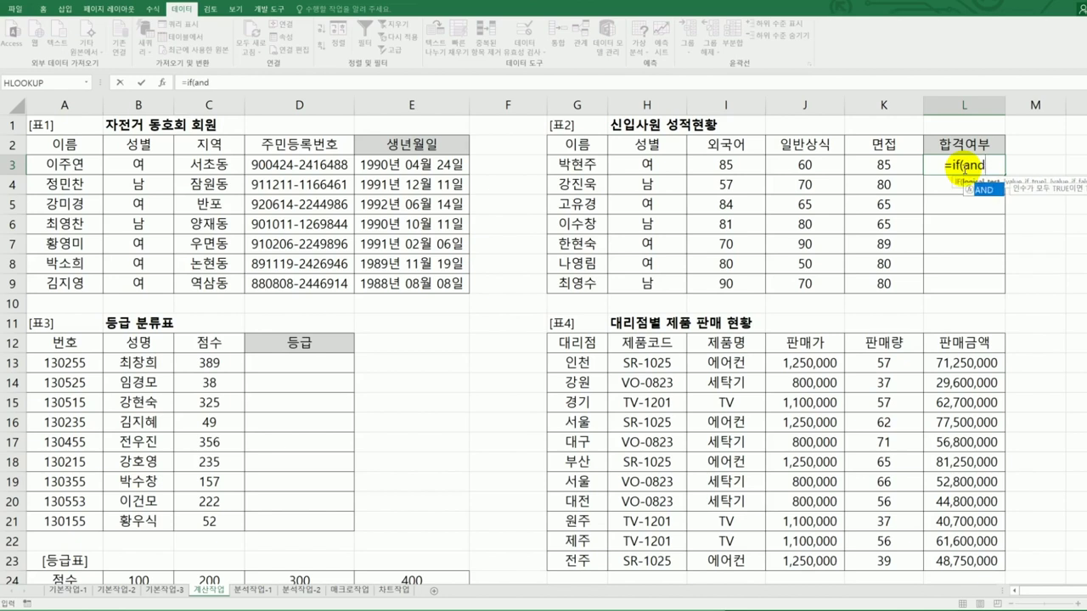
key("Tab")
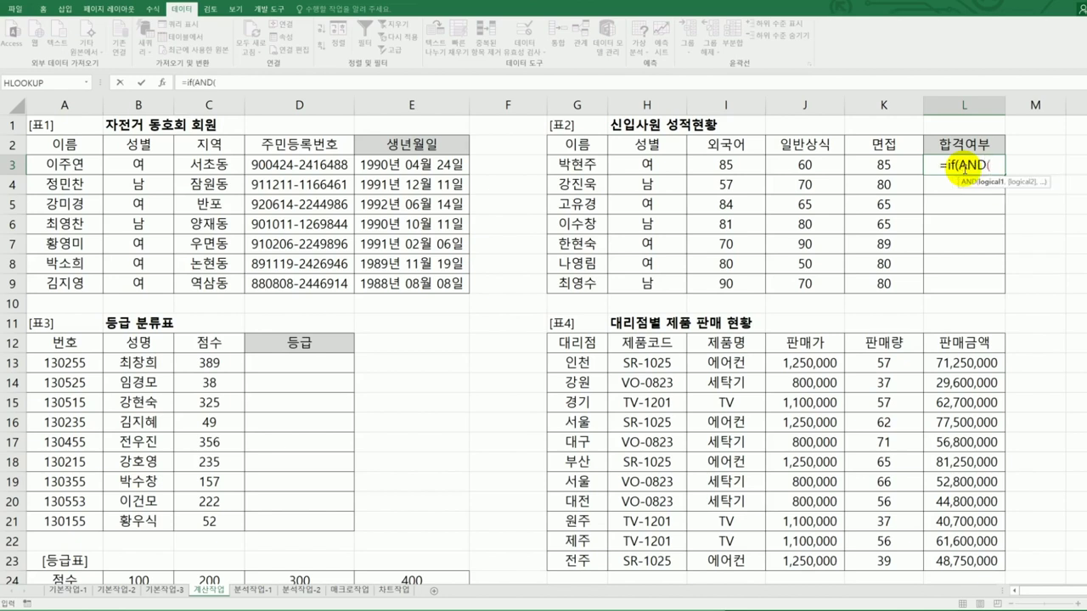
left_click(739, 165)
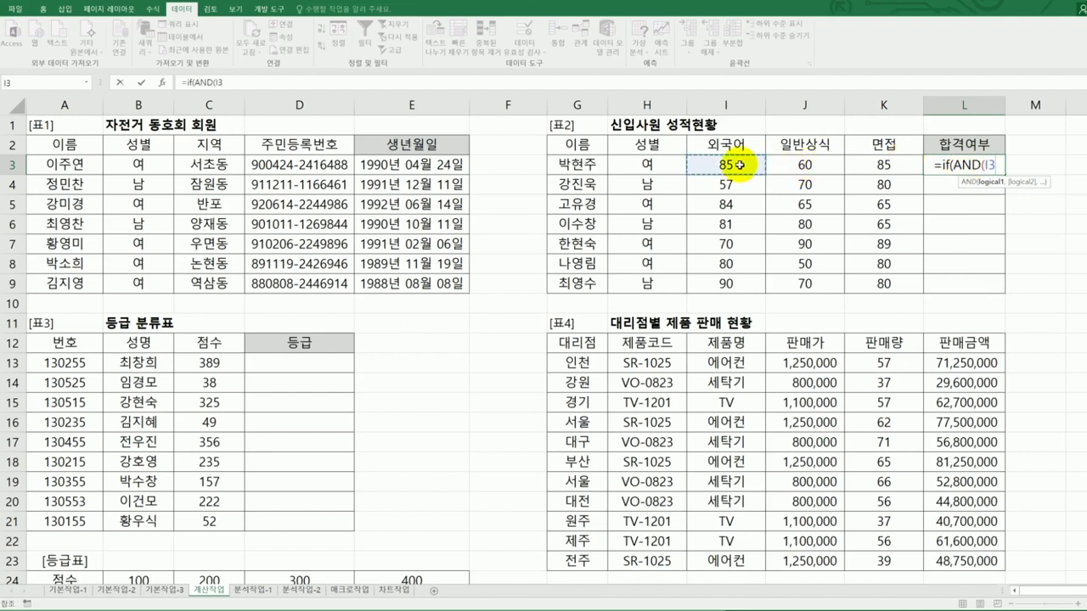
type(">=80,")
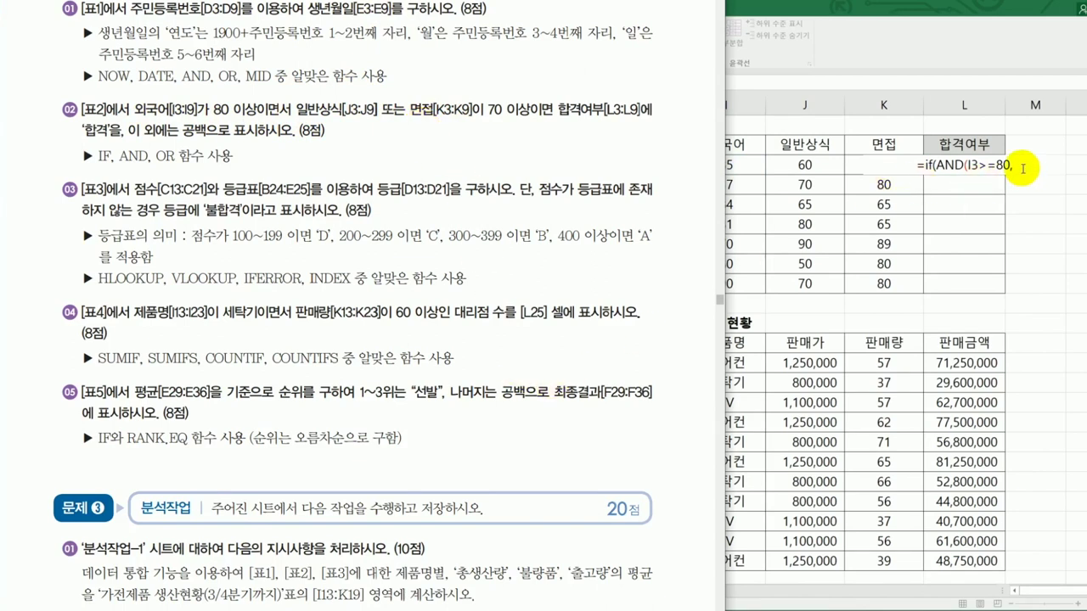
type("OR(")
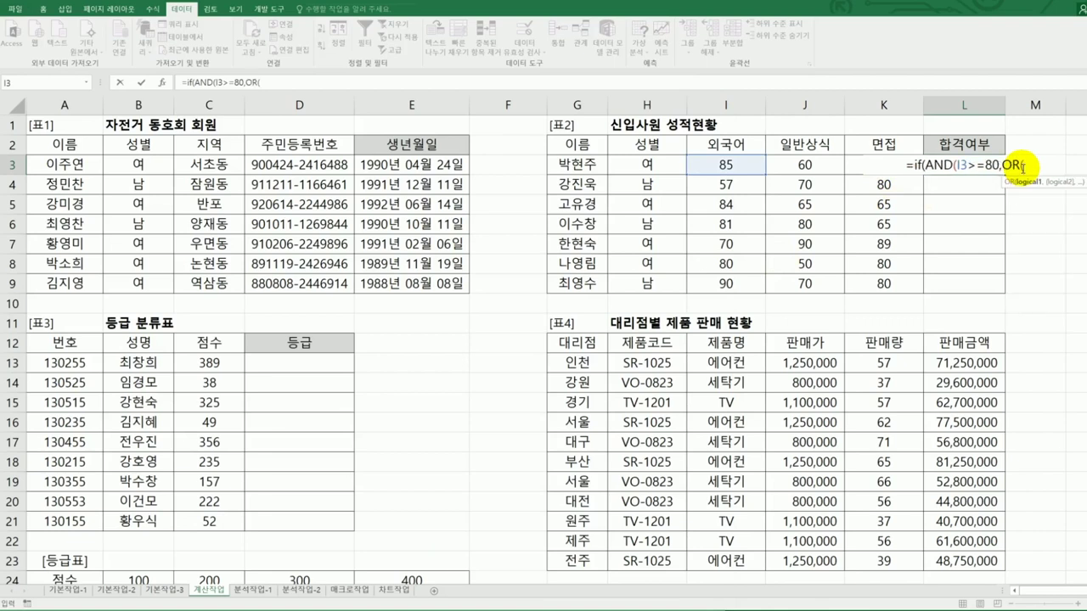
left_click(828, 169)
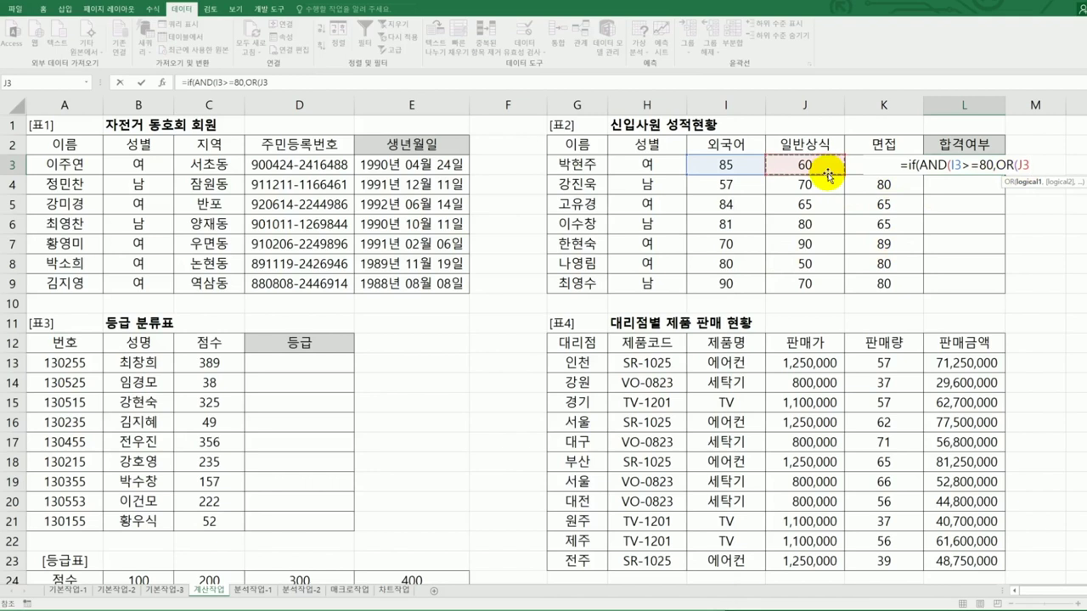
type(">=70")
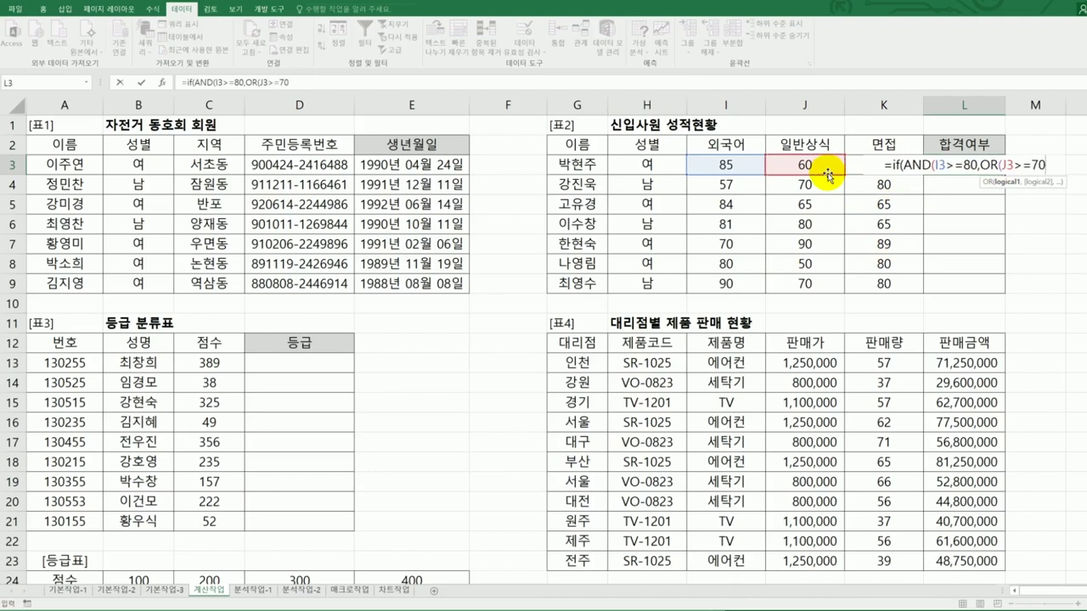
type(",")
type("K3")
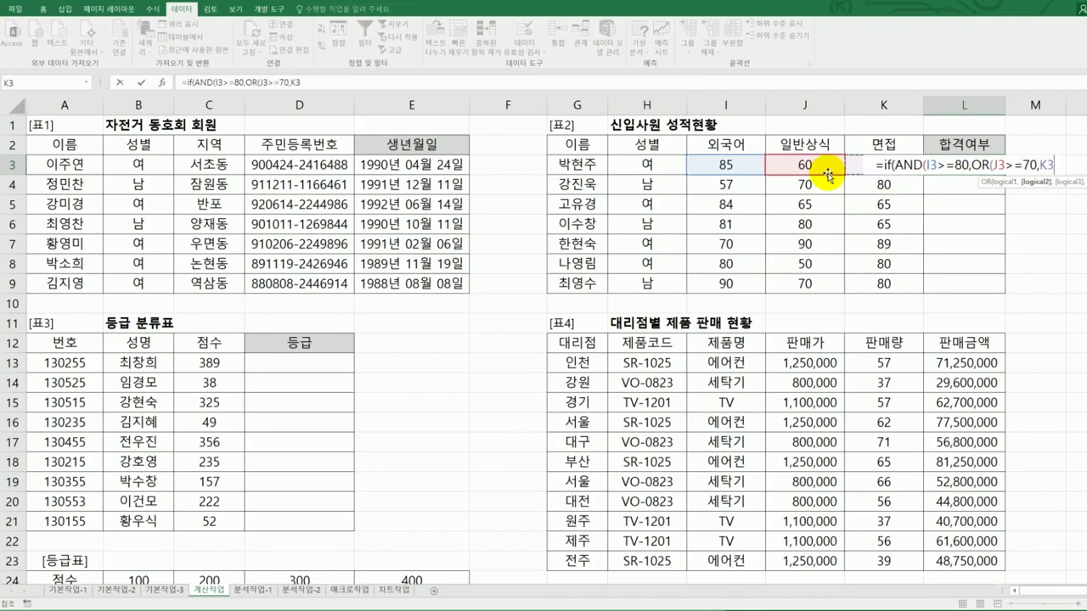
type(">=70)")
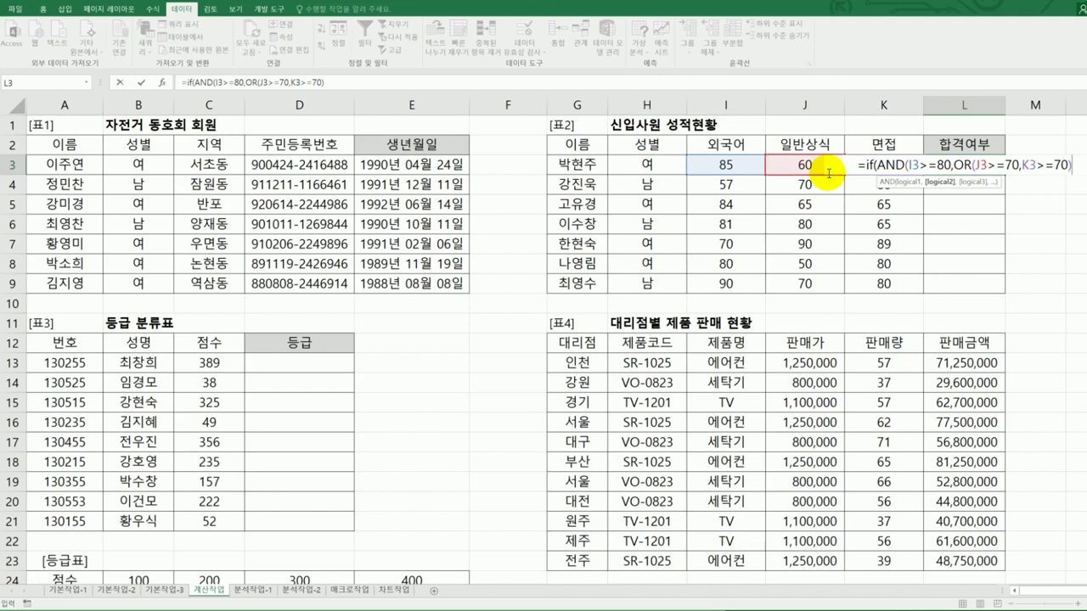
type(")")
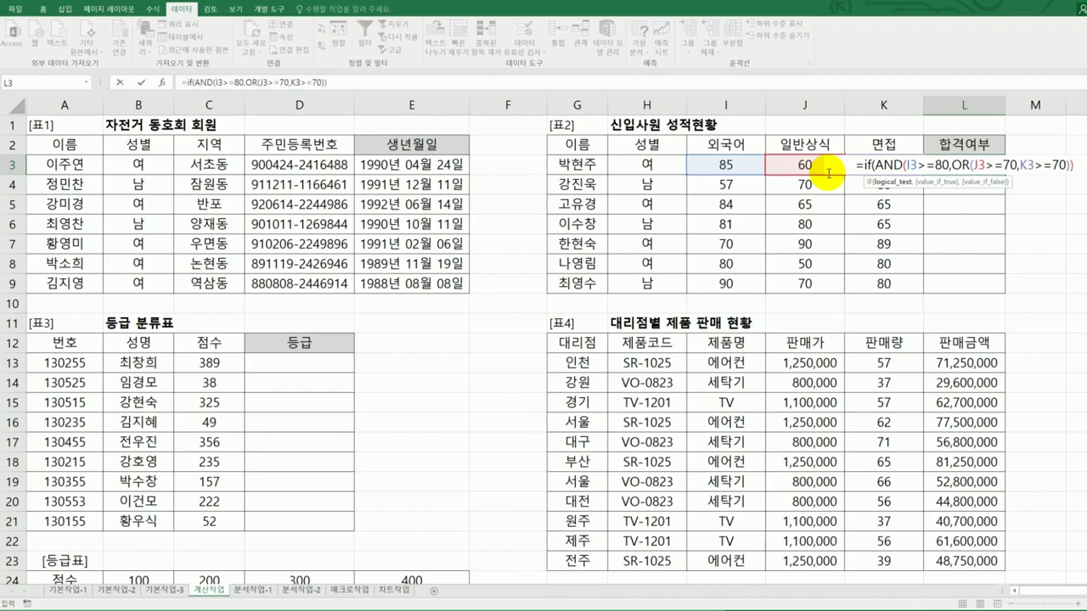
type(",\"")
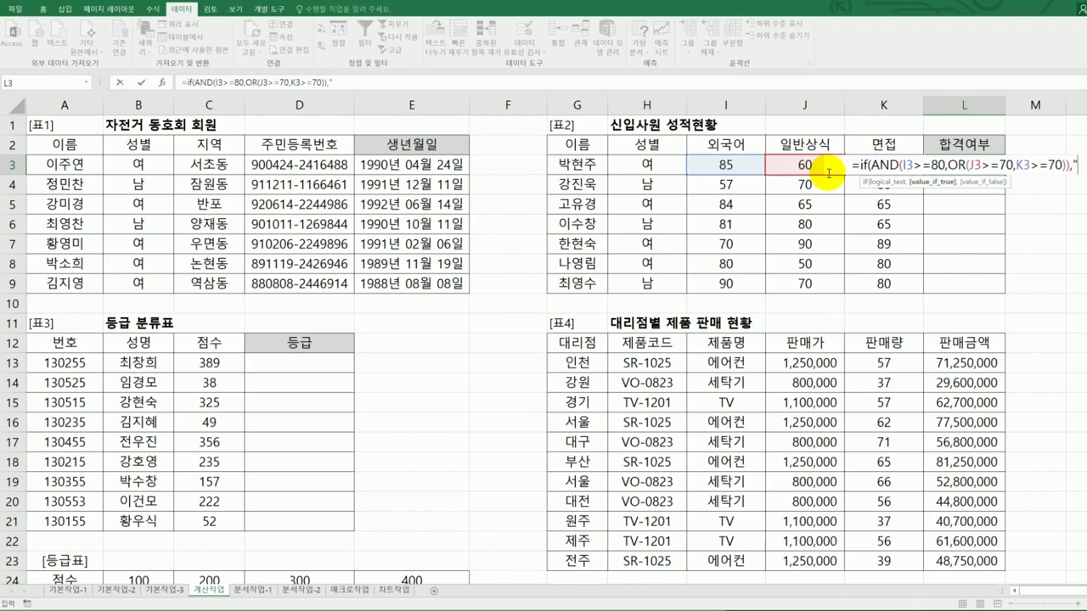
type("합격")
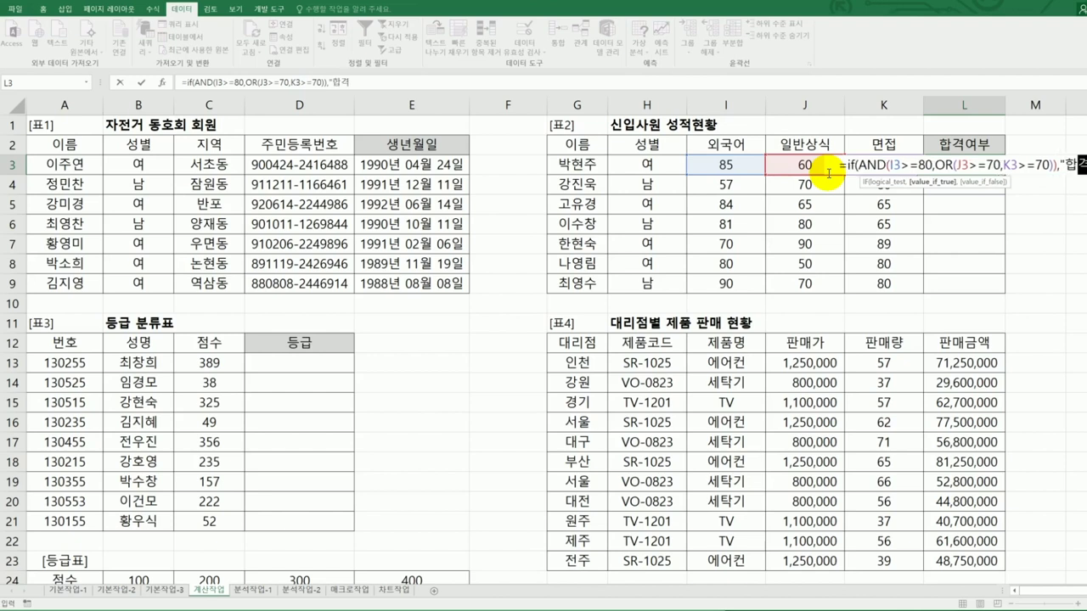
type("\",\"\"")
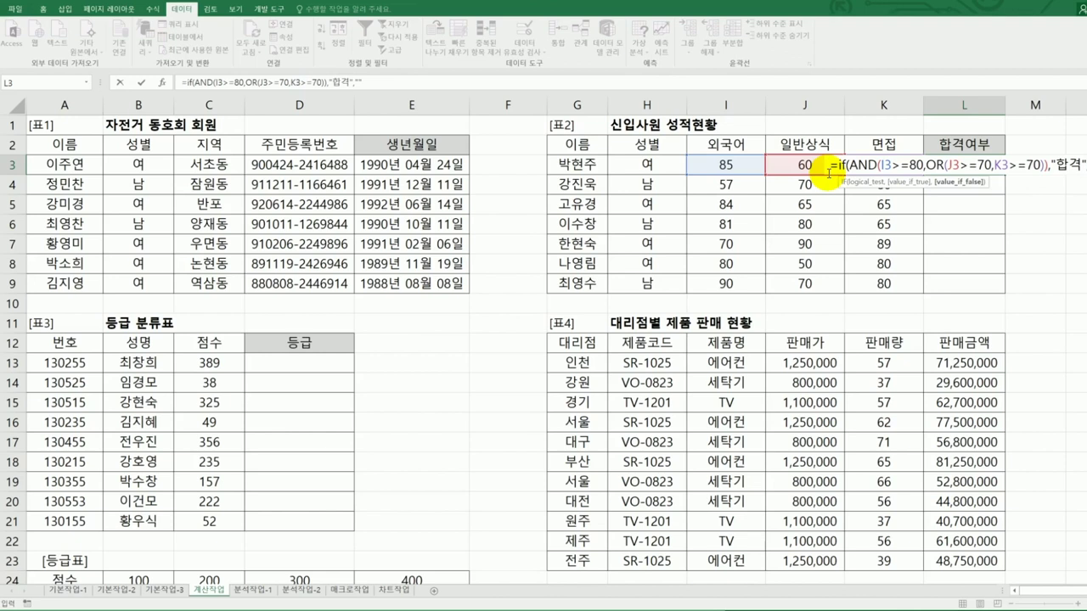
type(")")
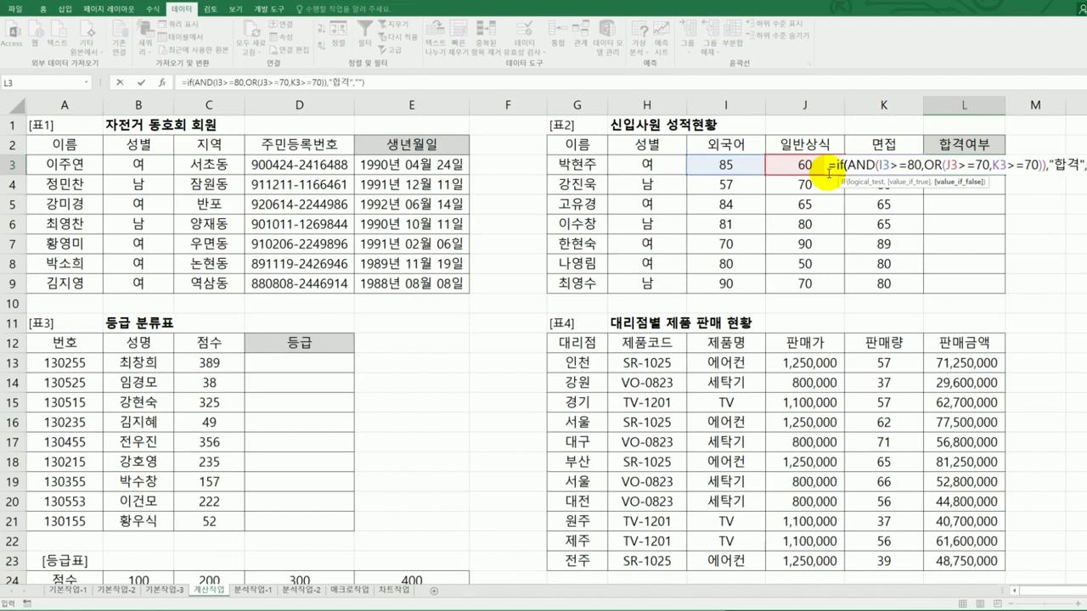
key("Return")
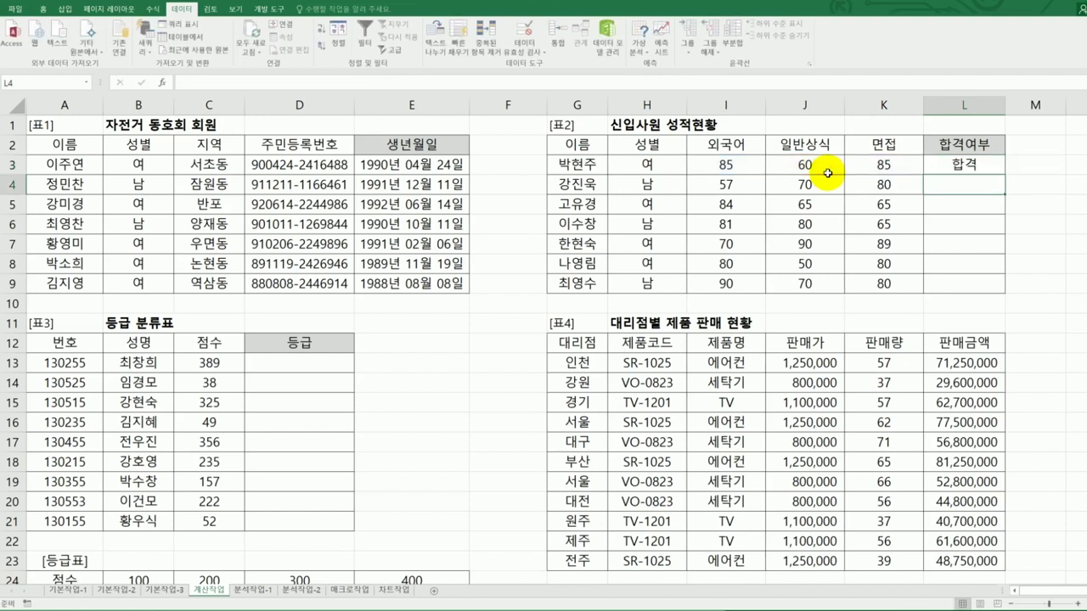
- Check row 3's scores, then fill L3's pass formula down to L9
left_click(722, 160)
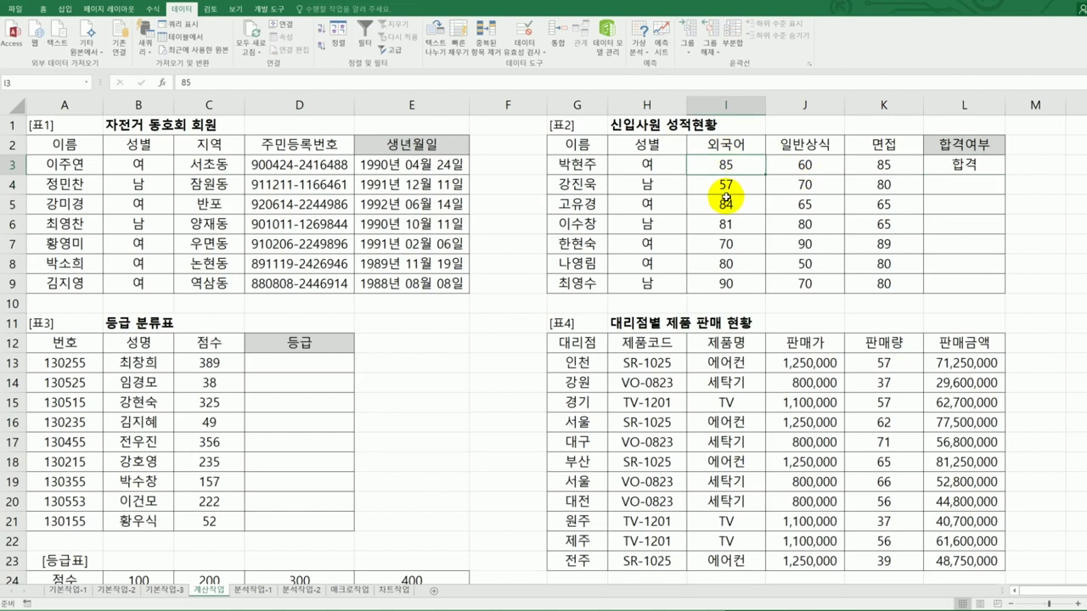
left_click_drag(802, 166, 864, 165)
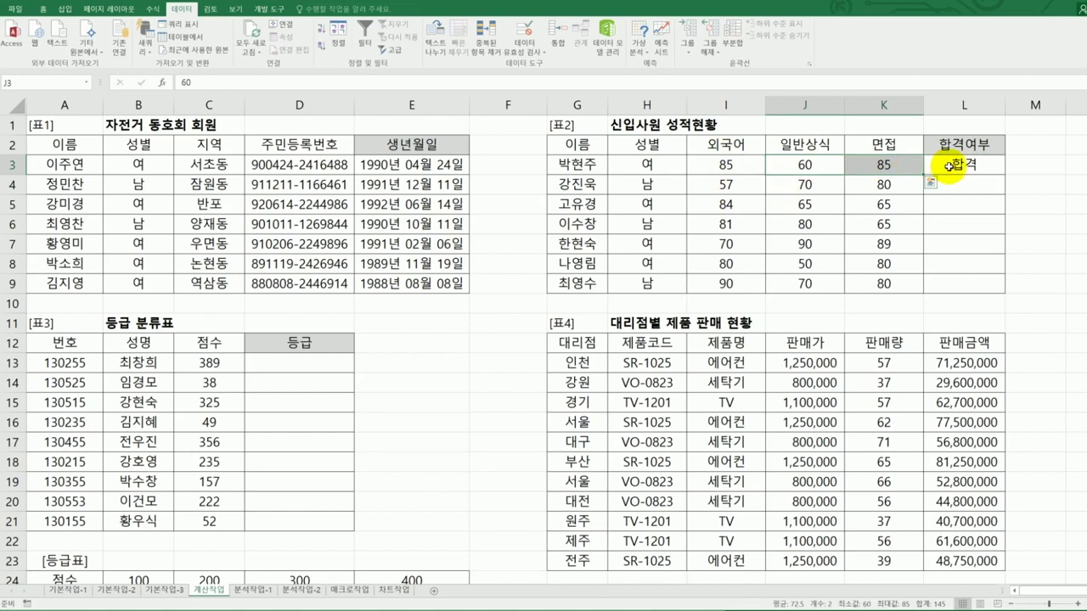
left_click(985, 166)
left_click_drag(1003, 176, 991, 290)
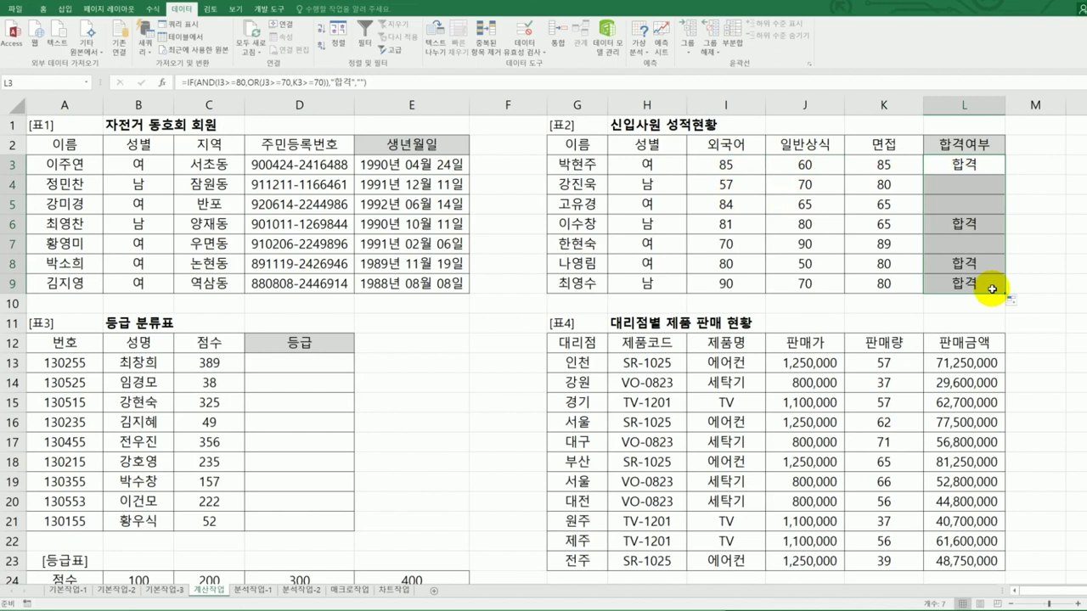
left_click(992, 290)
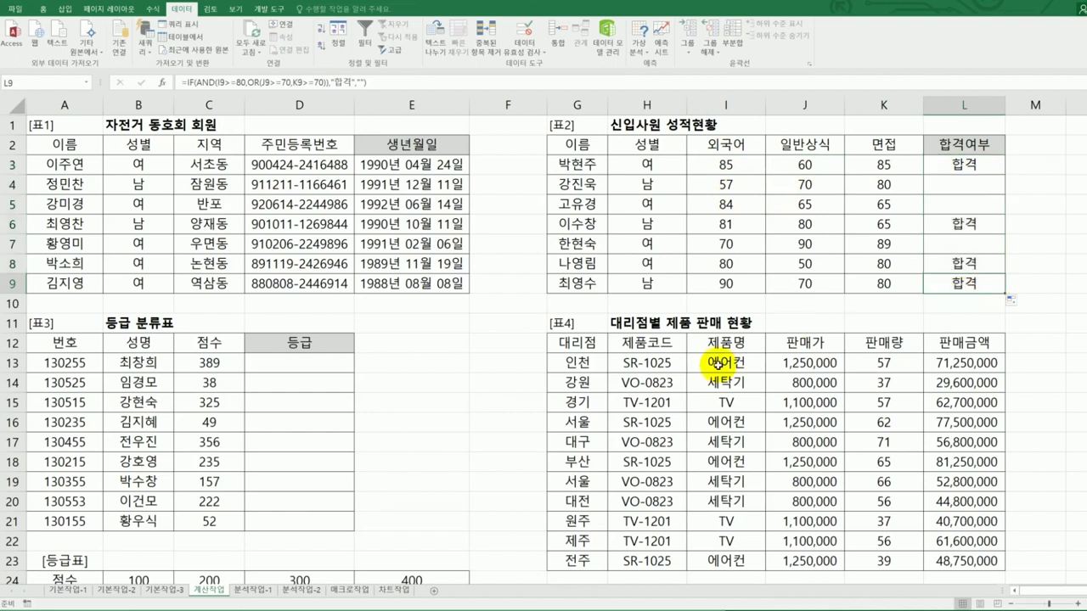
left_click(330, 365)
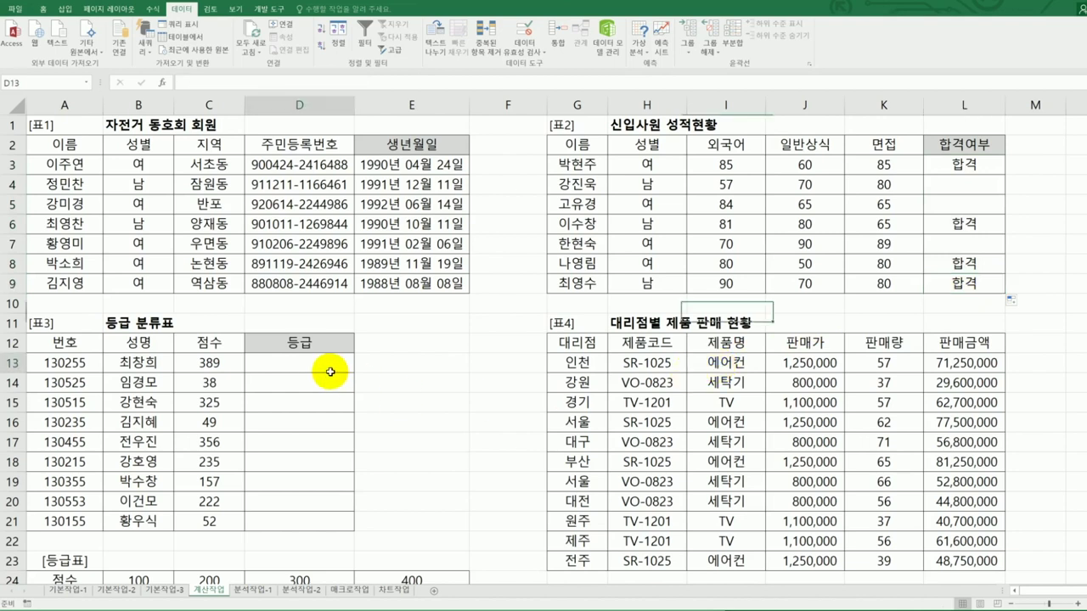
key("alt+Tab")
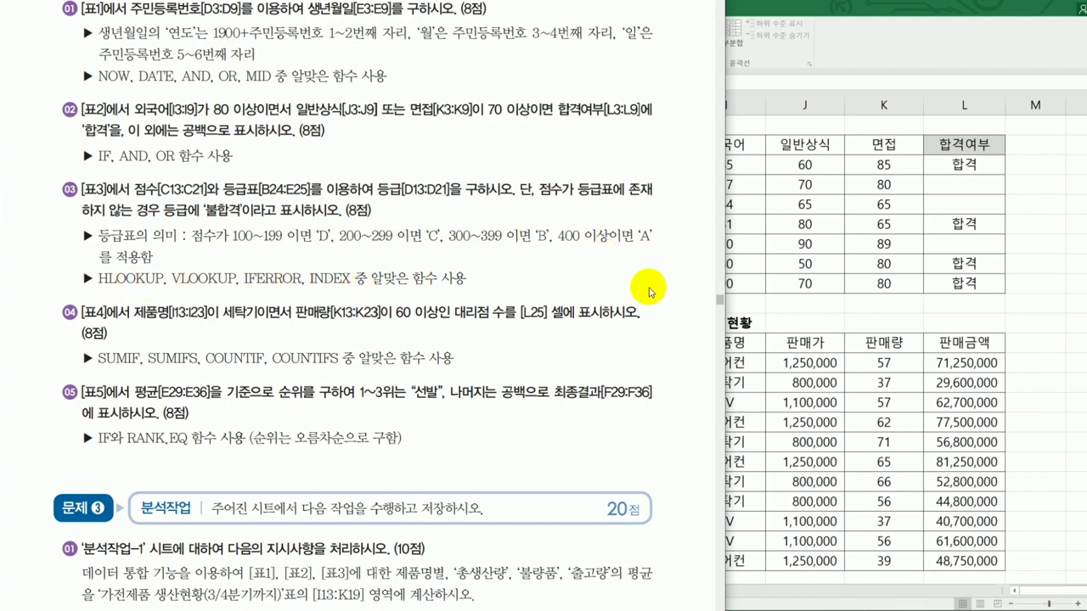
left_click(764, 292)
scroll(357, 439, "down", 2)
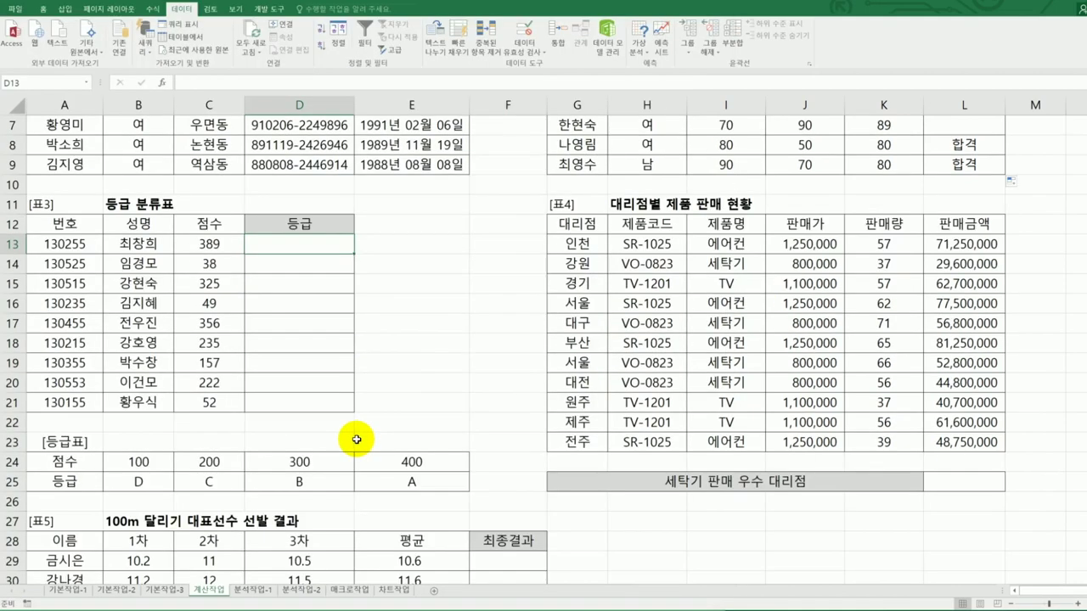
left_click_drag(78, 468, 414, 481)
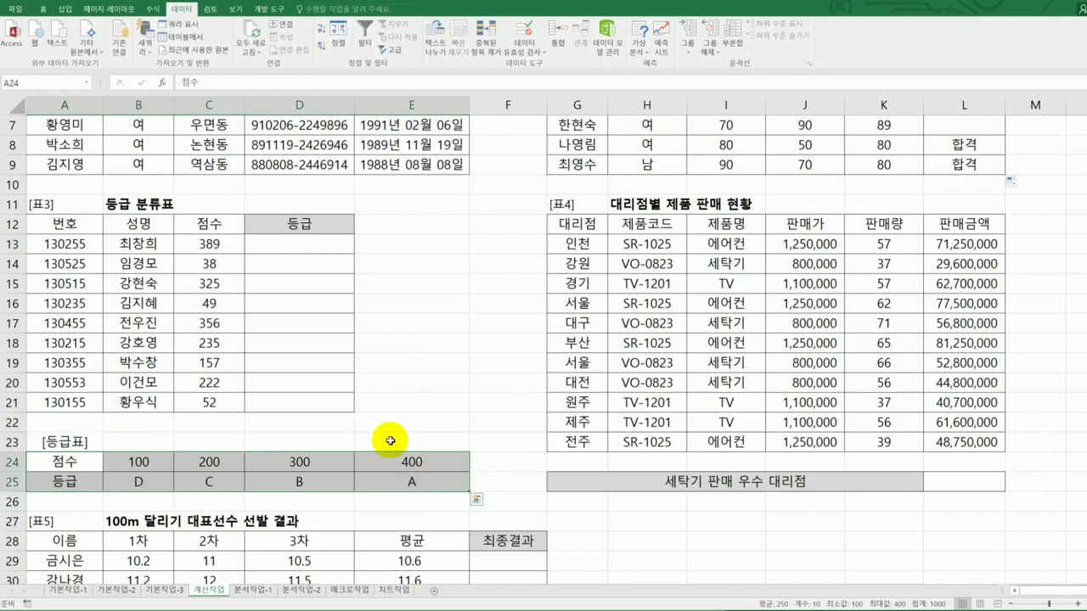
left_click(316, 249)
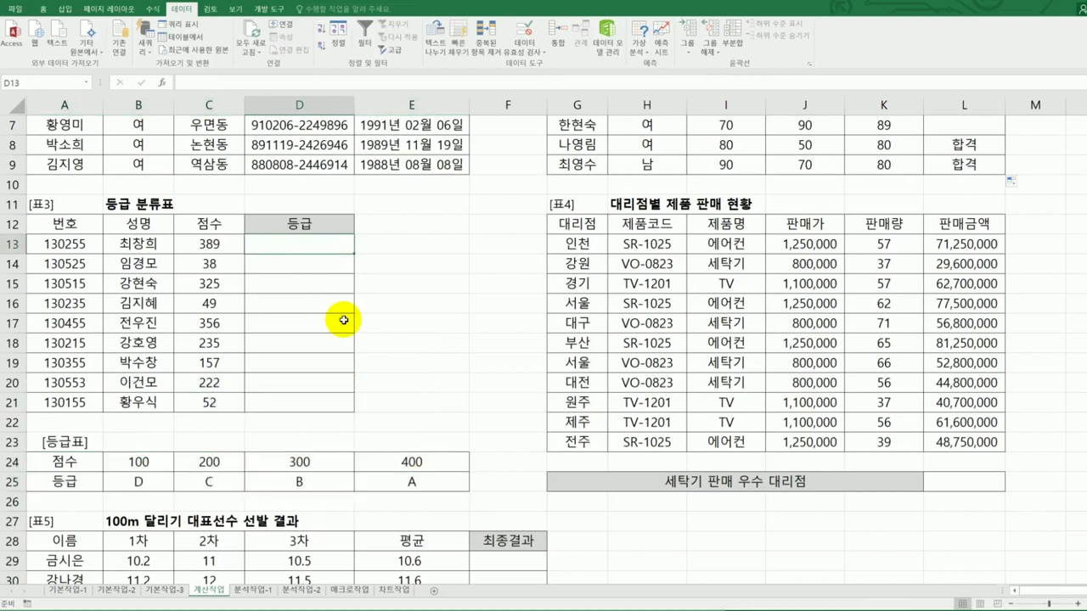
key("alt+Tab")
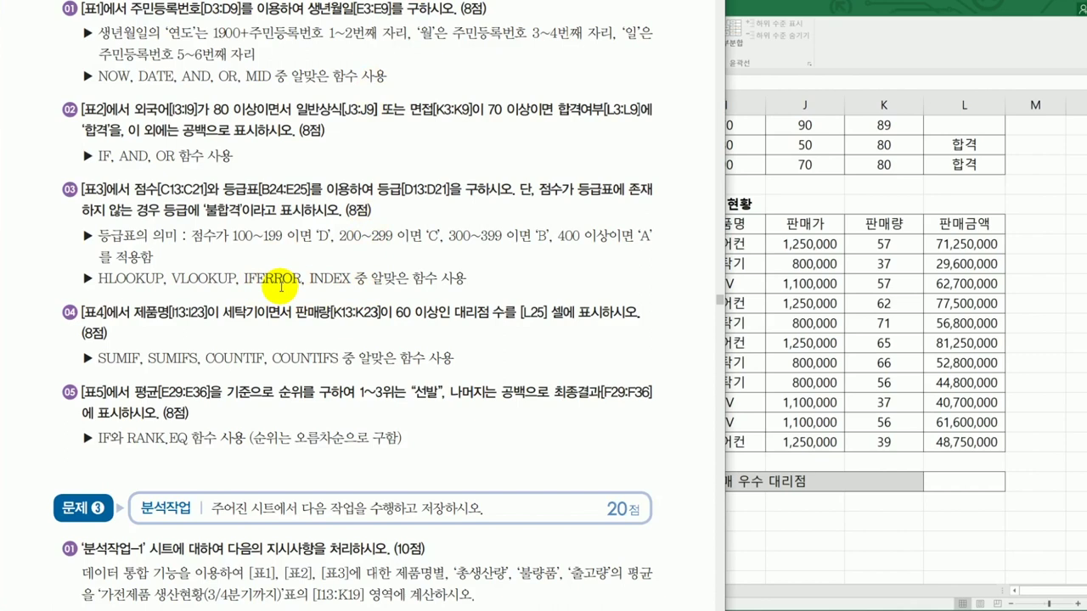
left_click(773, 347)
left_click(329, 250)
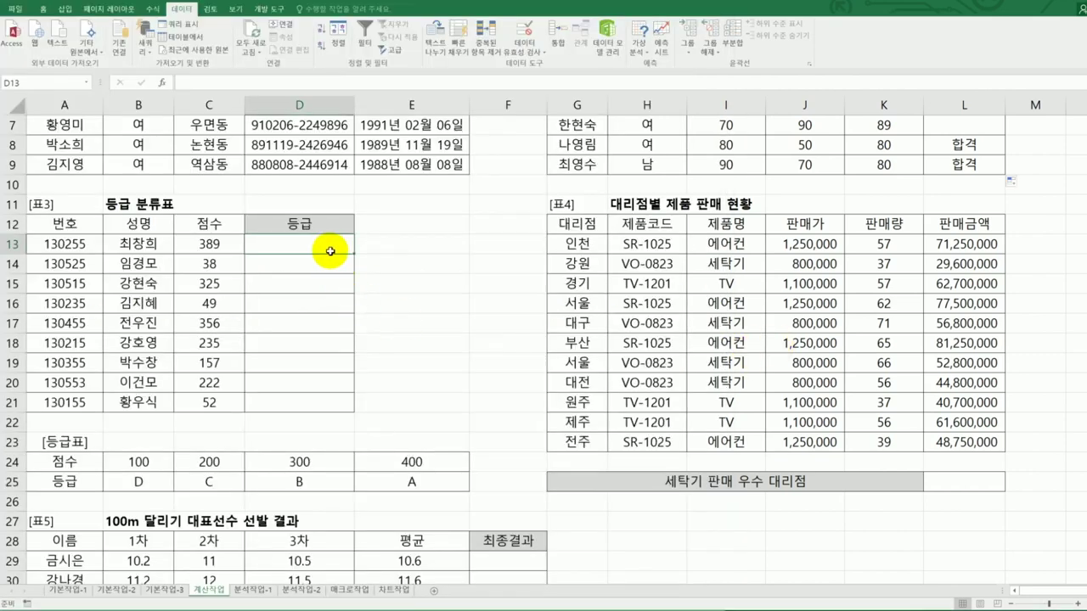
- Enter =HLOOKUP(C13,$B$24:$E$25,2,TRUE) in D13 to return the grade from the 등급표
type("=")
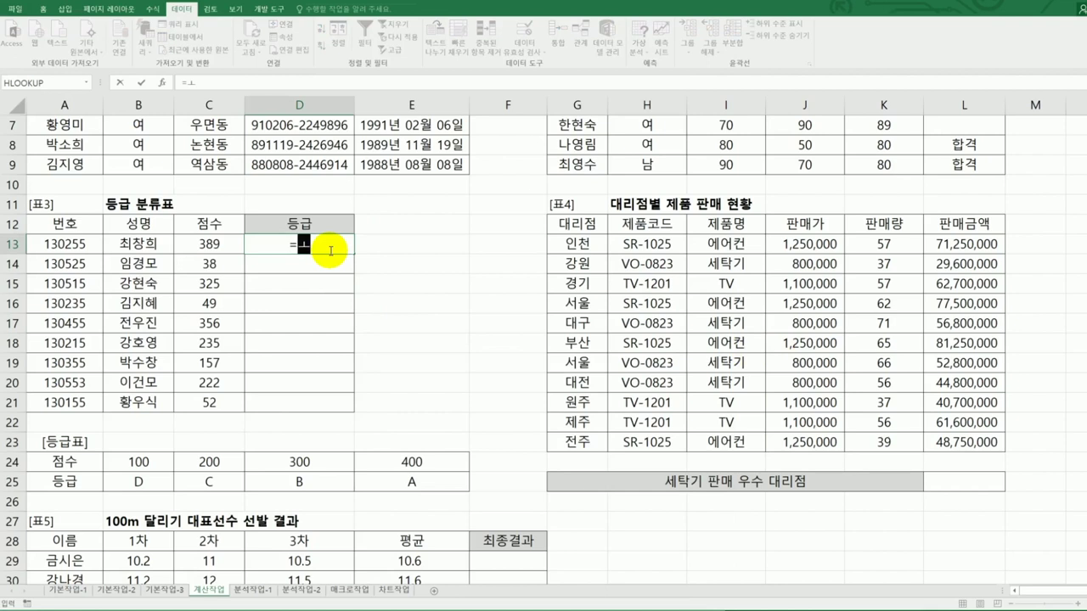
type("h")
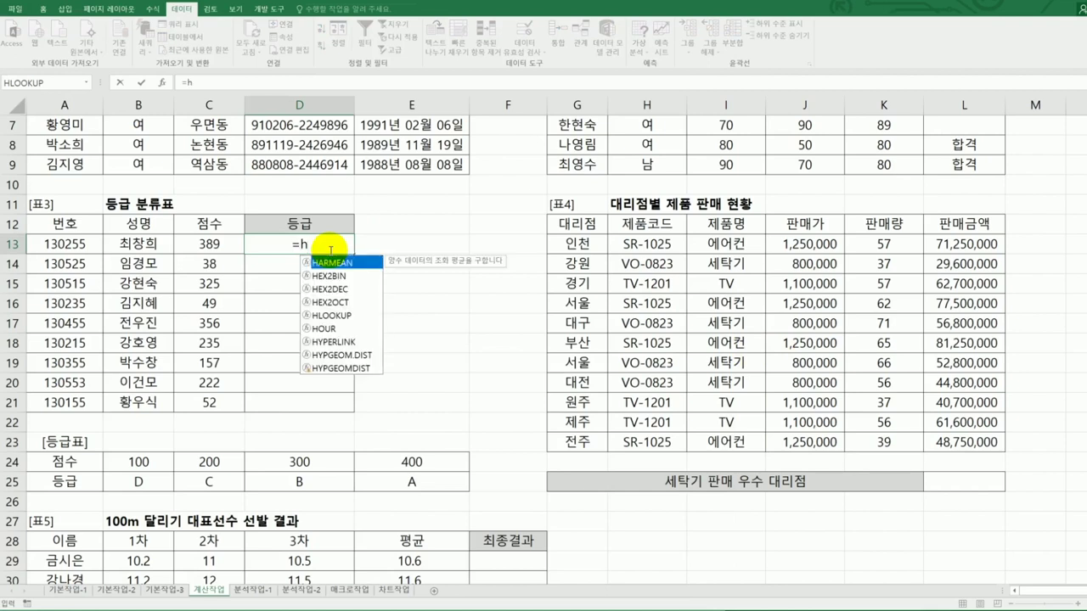
type("l")
key("Tab")
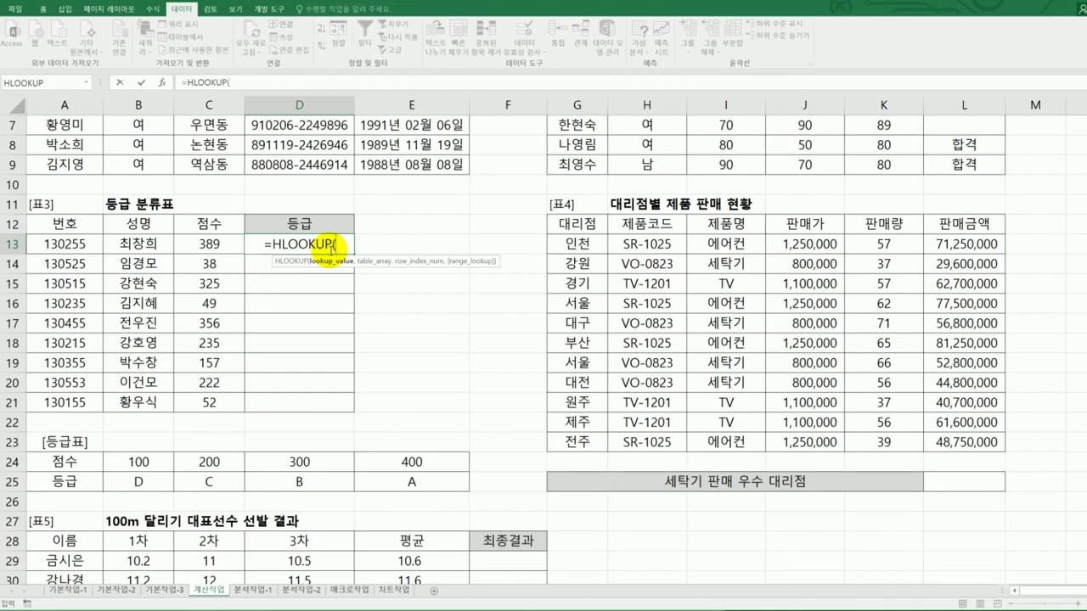
left_click(223, 244)
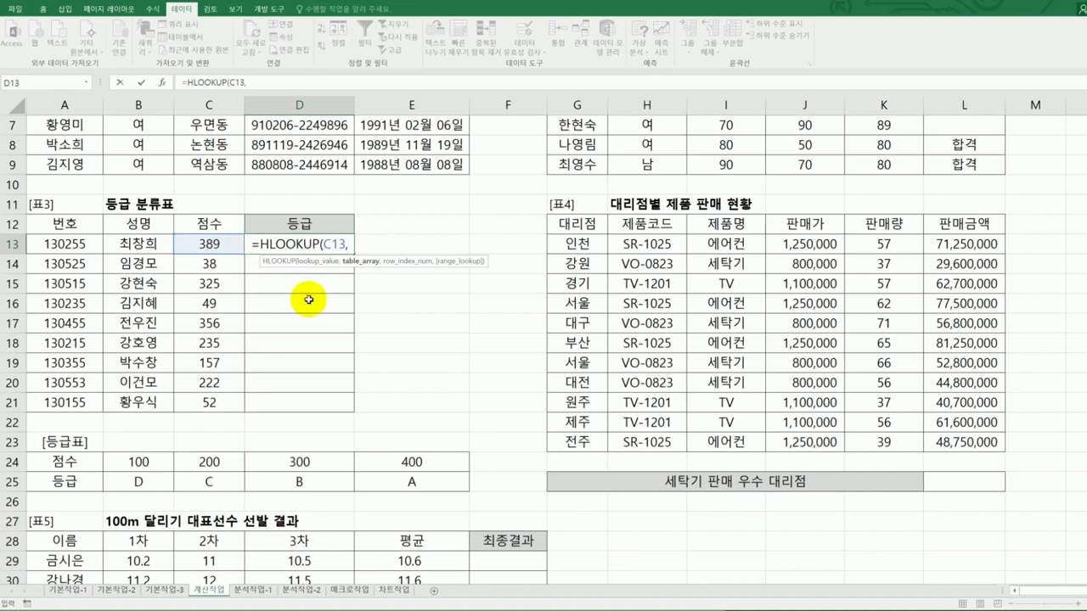
left_click_drag(135, 461, 412, 484)
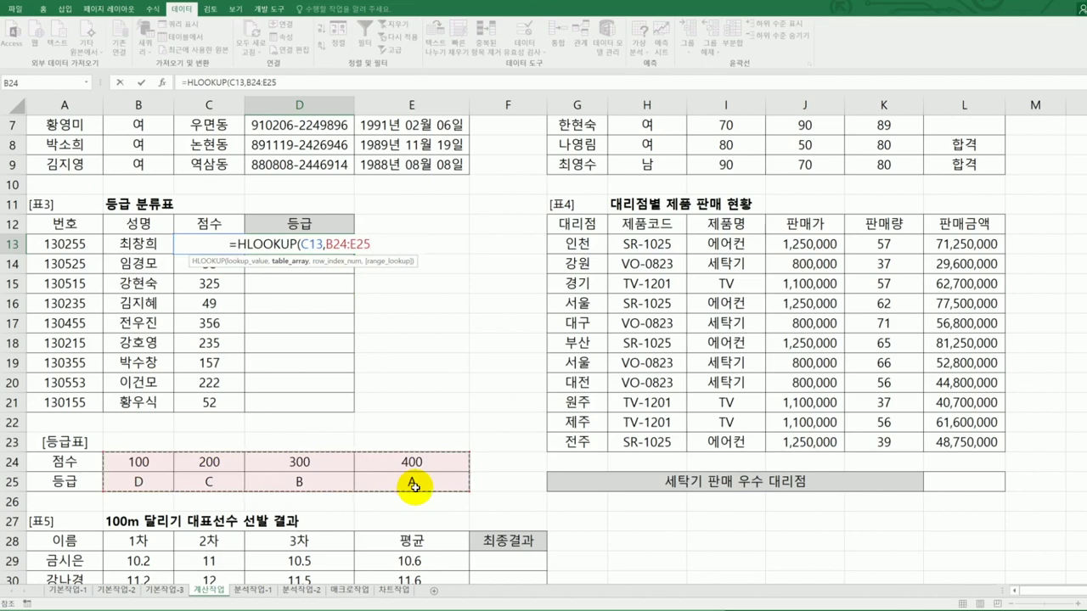
key("F4")
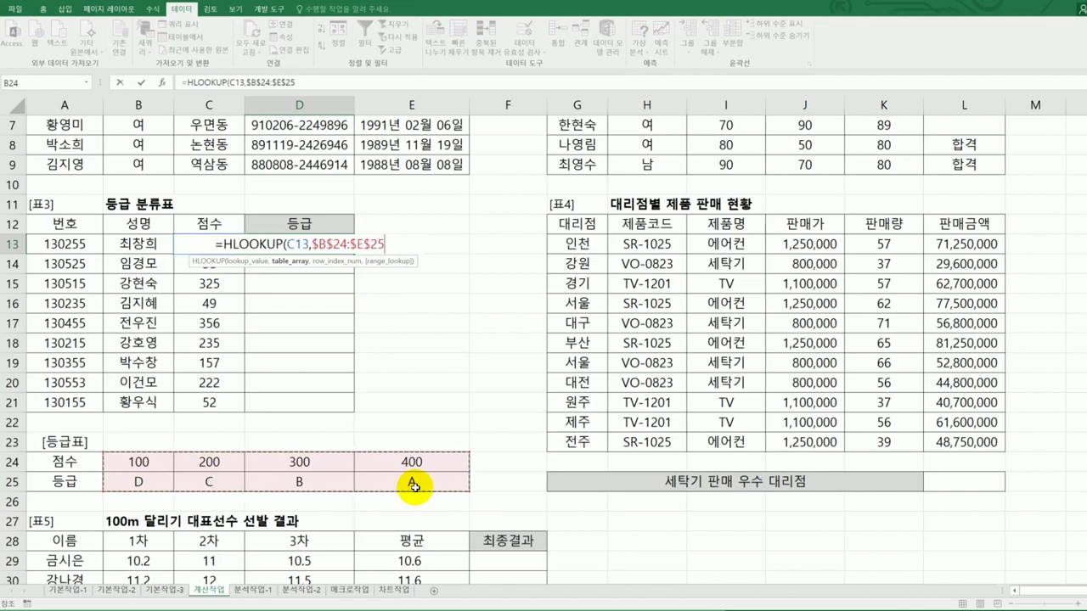
type(",")
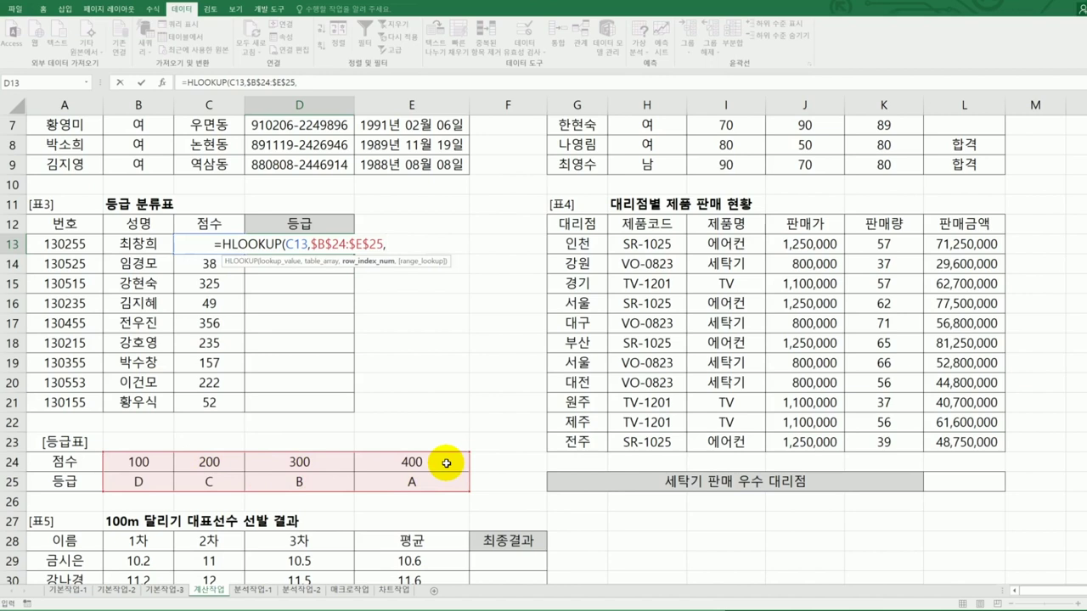
type("2")
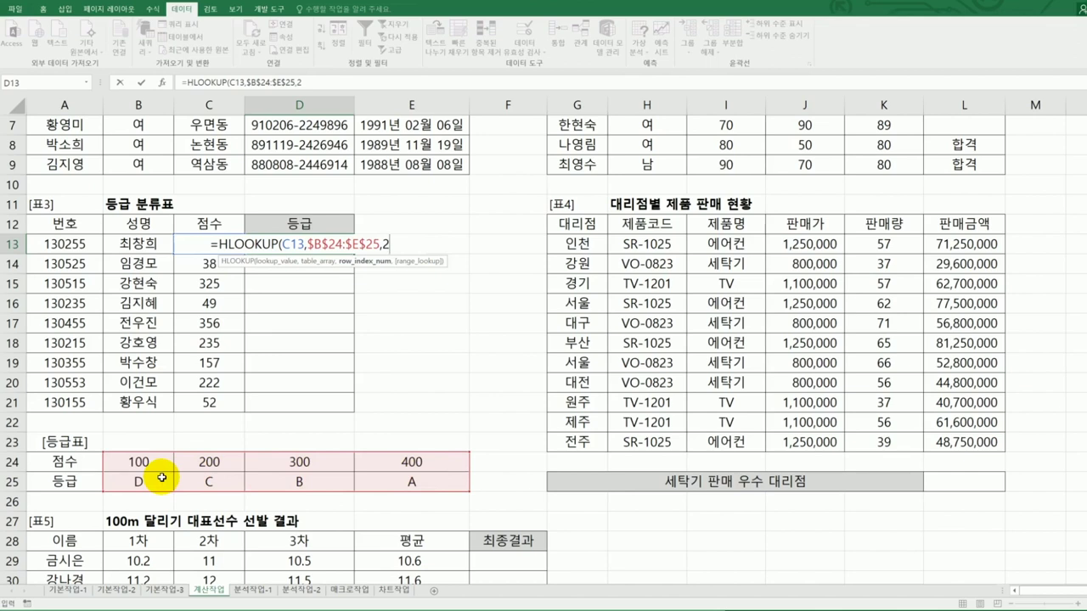
type(",")
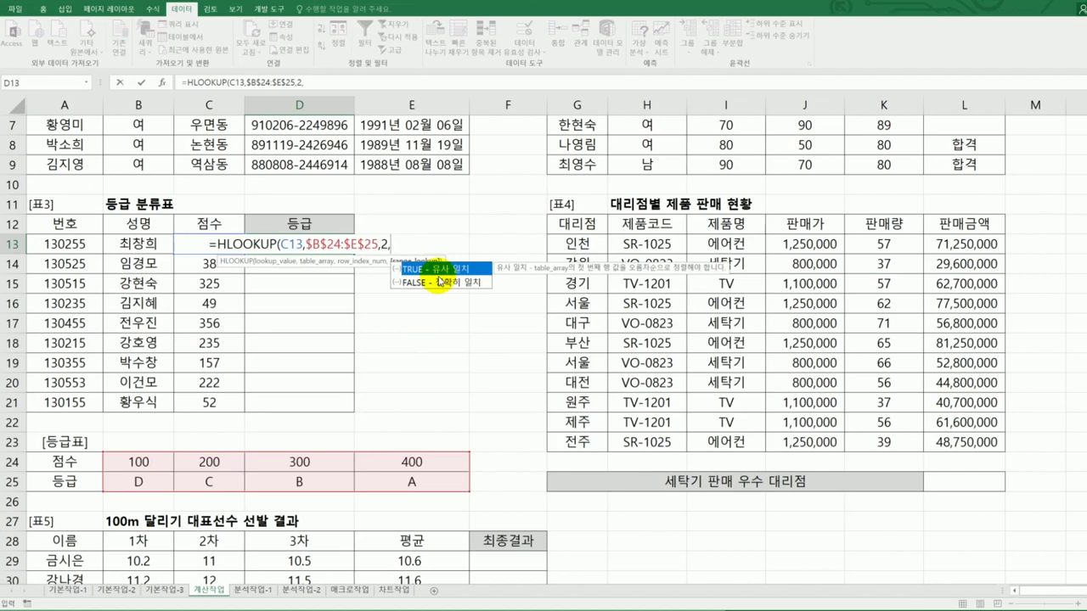
key("Tab")
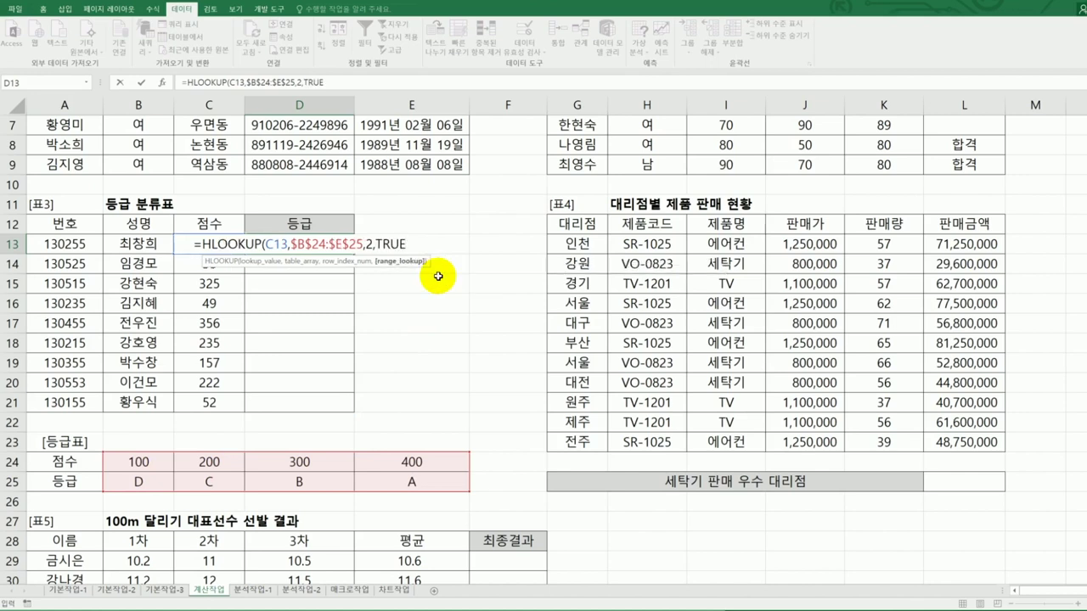
type(")")
key("Return")
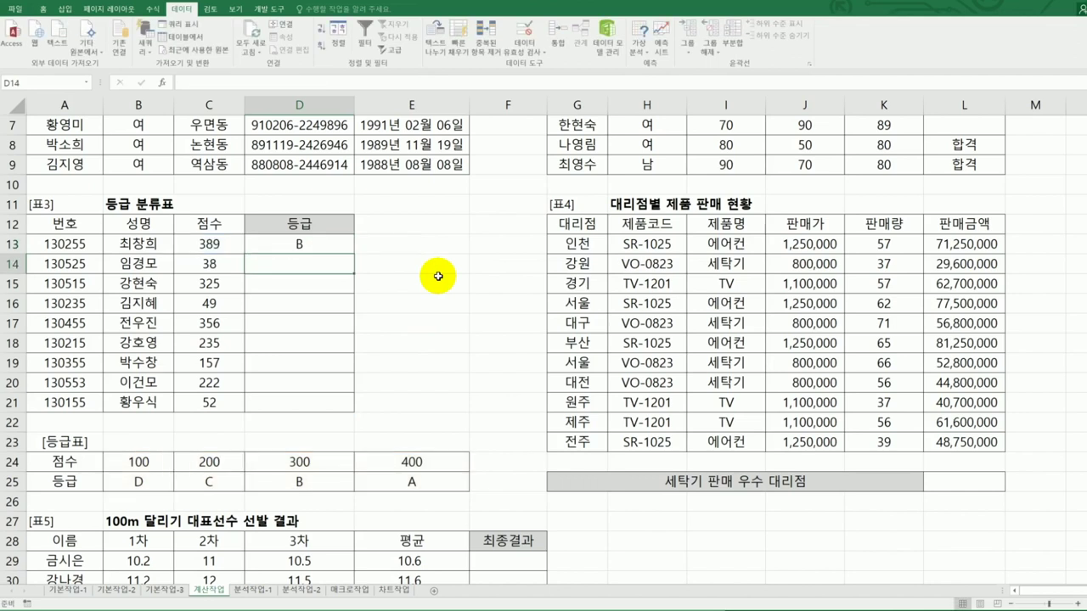
- Fill the D13 grade formula down through D21 and check the scores behind the #N/A results
left_click(317, 248)
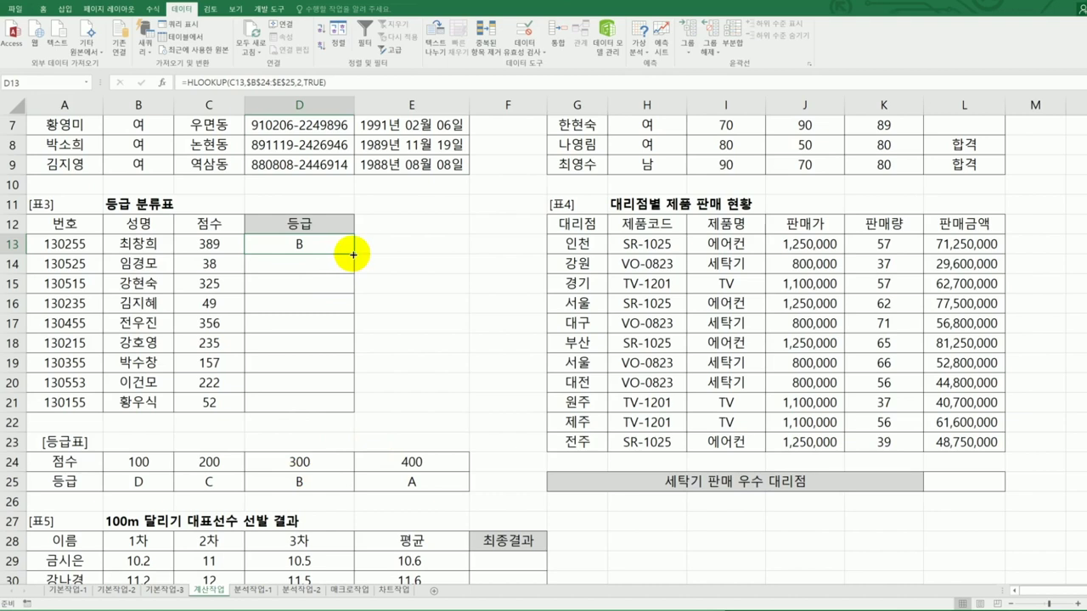
left_click_drag(354, 253, 357, 412)
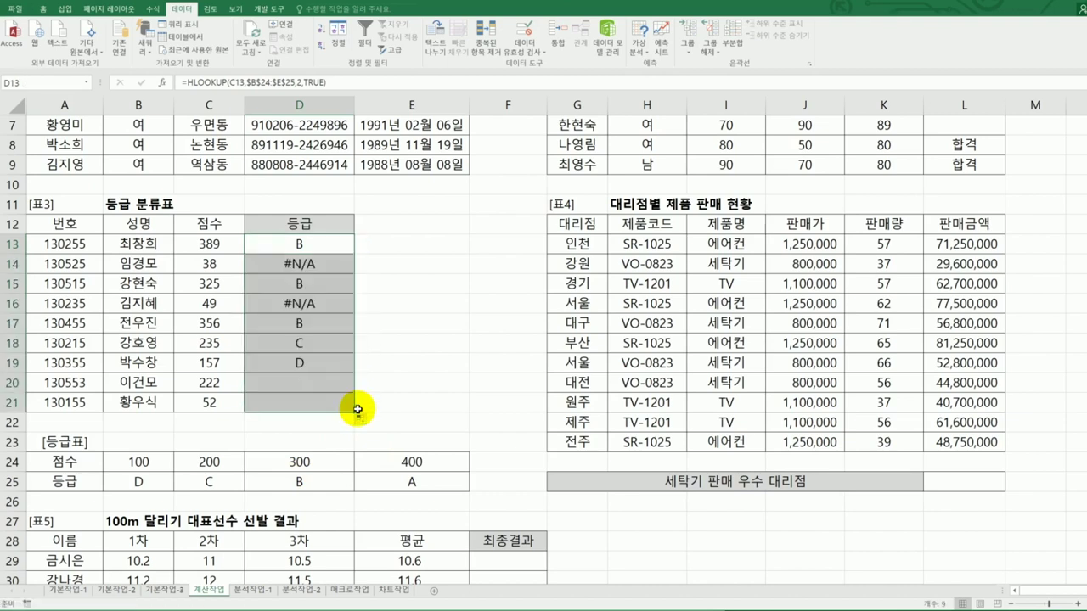
left_click(217, 281)
left_click(214, 301)
left_click(211, 400)
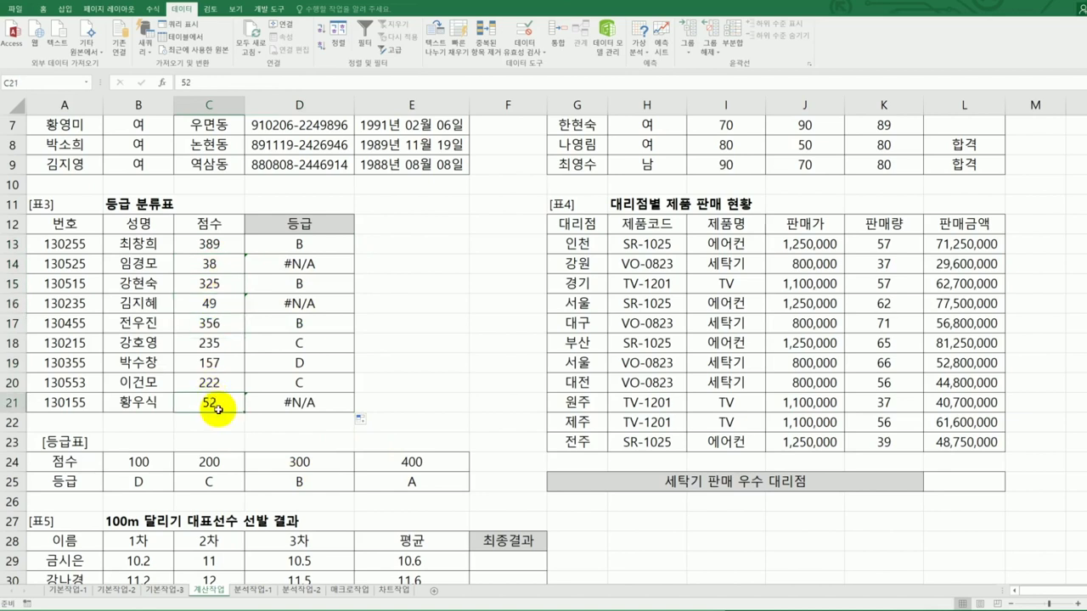
- Inspect the lookup formulas in D14 through D21 and reread the question in the document
left_click(293, 265)
left_click(299, 302)
left_click(294, 402)
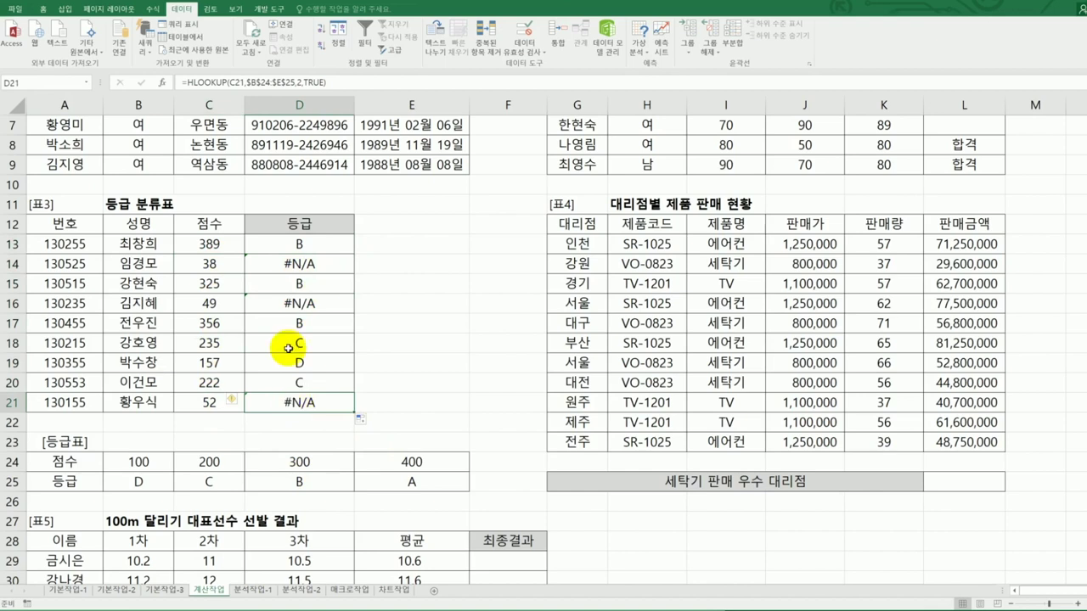
left_click(303, 244)
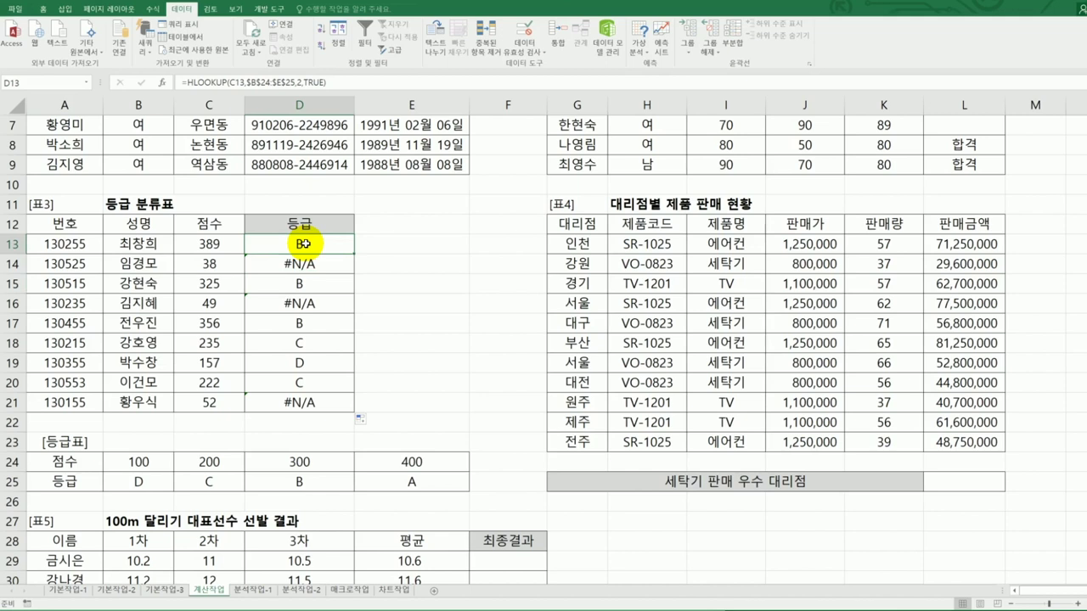
key("alt+Tab")
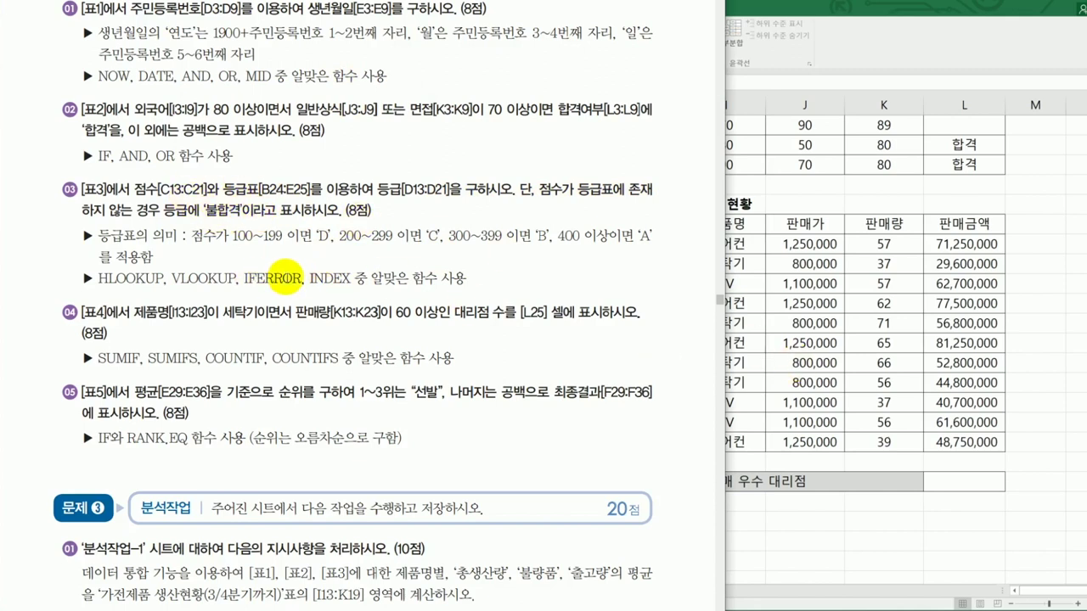
key("alt+Tab")
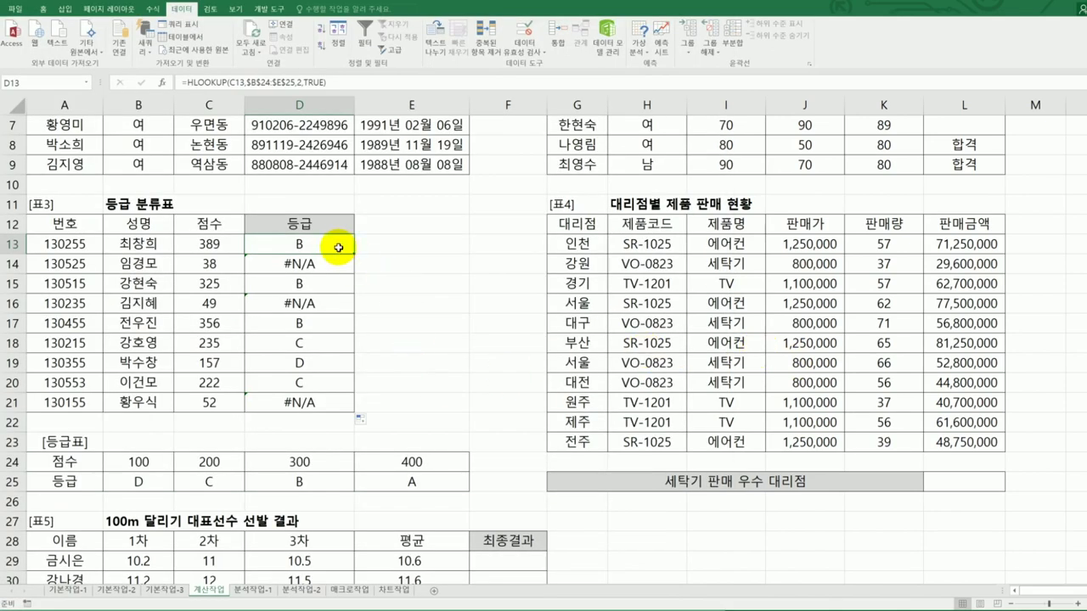
- Wrap D13's HLOOKUP in IFERROR with "불합격" as the fallback value
double_click(280, 246)
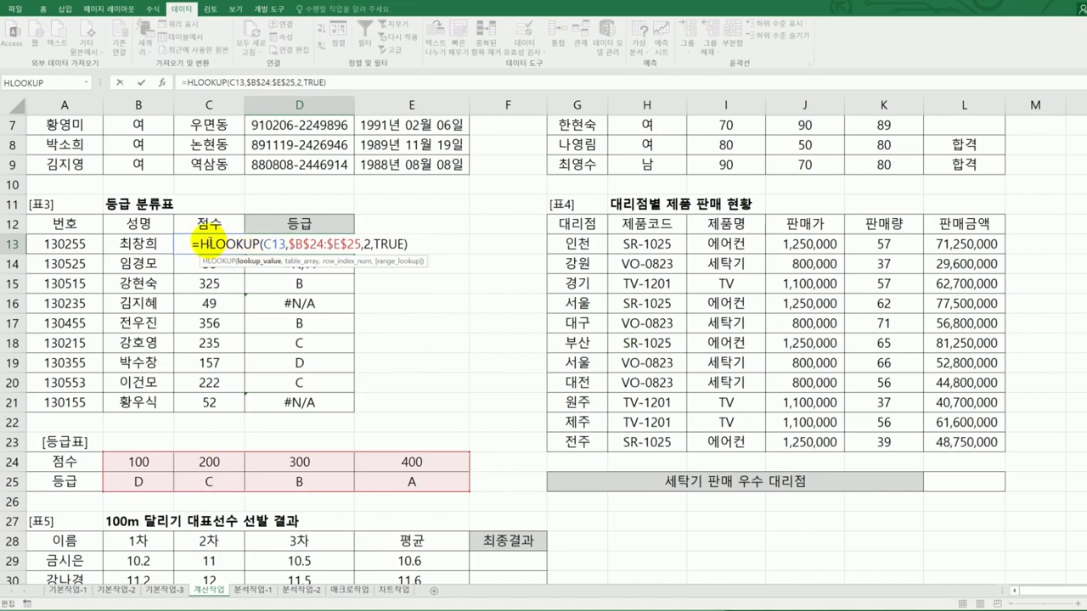
left_click(201, 243)
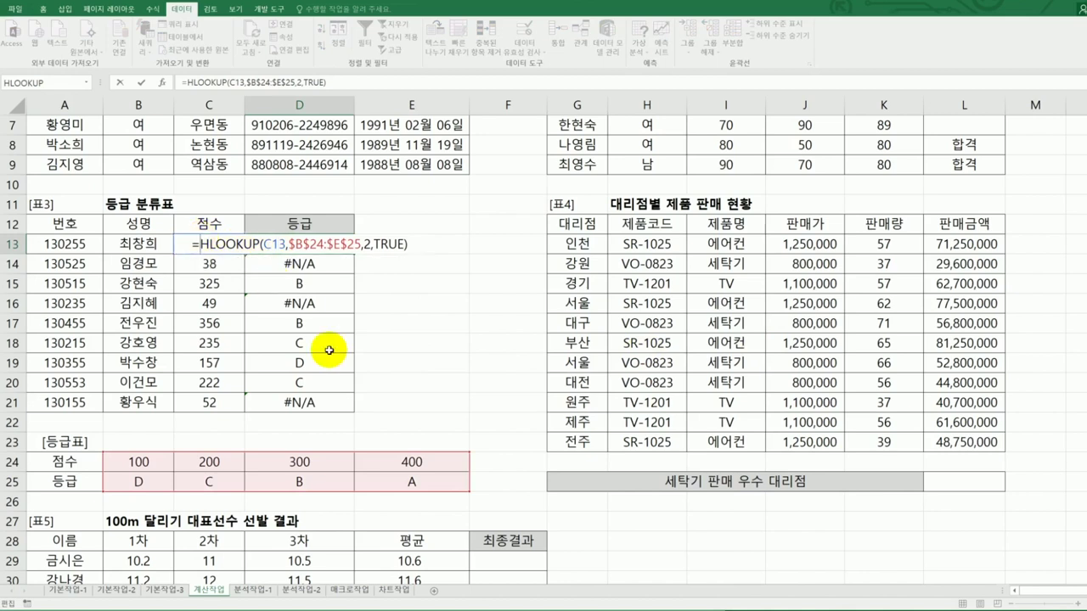
type("if")
key("Down")
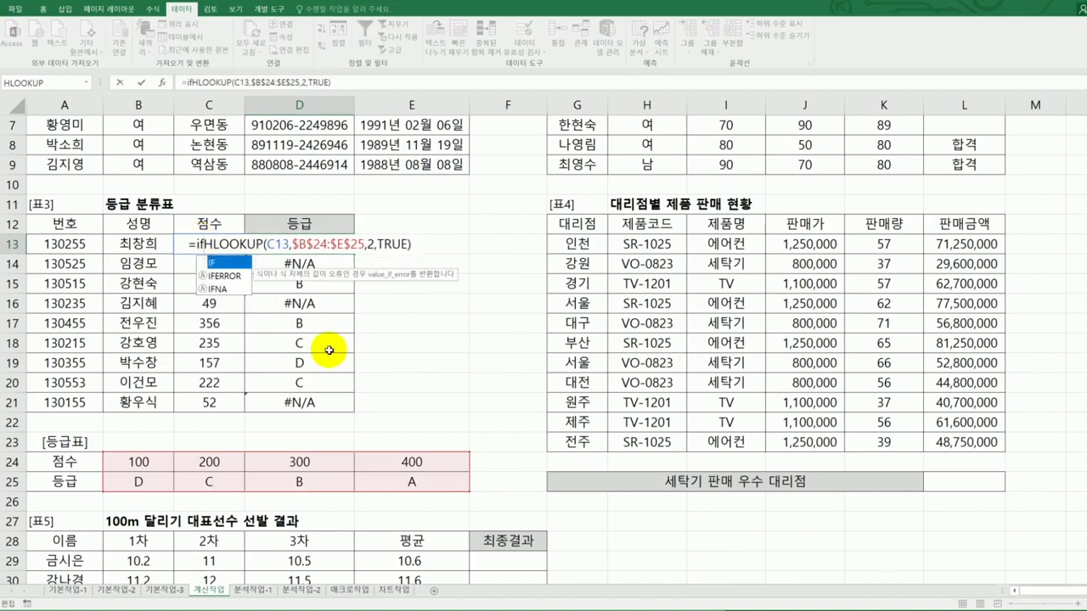
key("Tab")
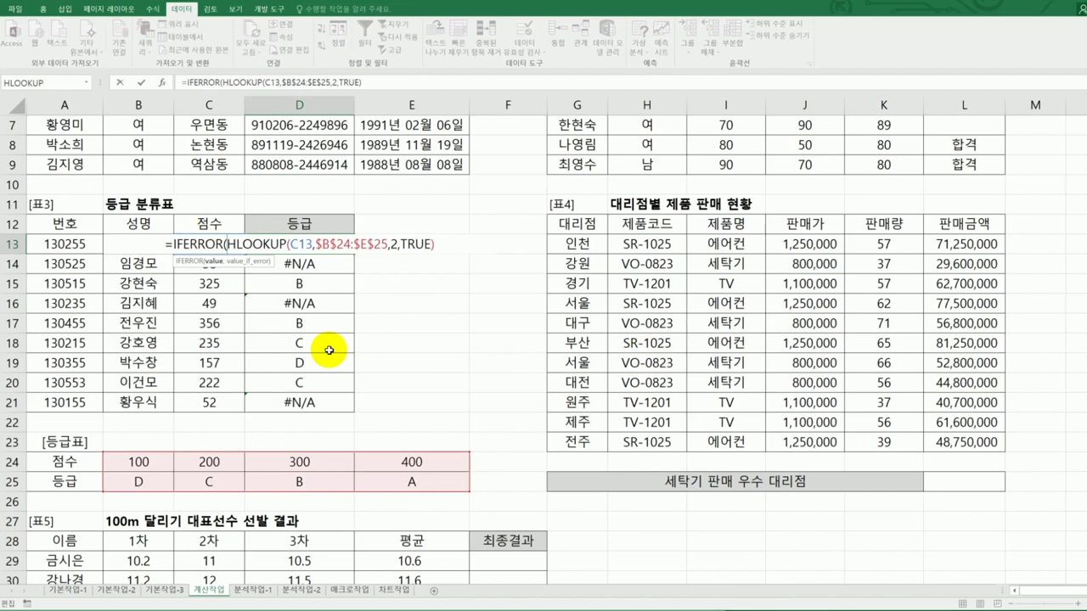
left_click(437, 245)
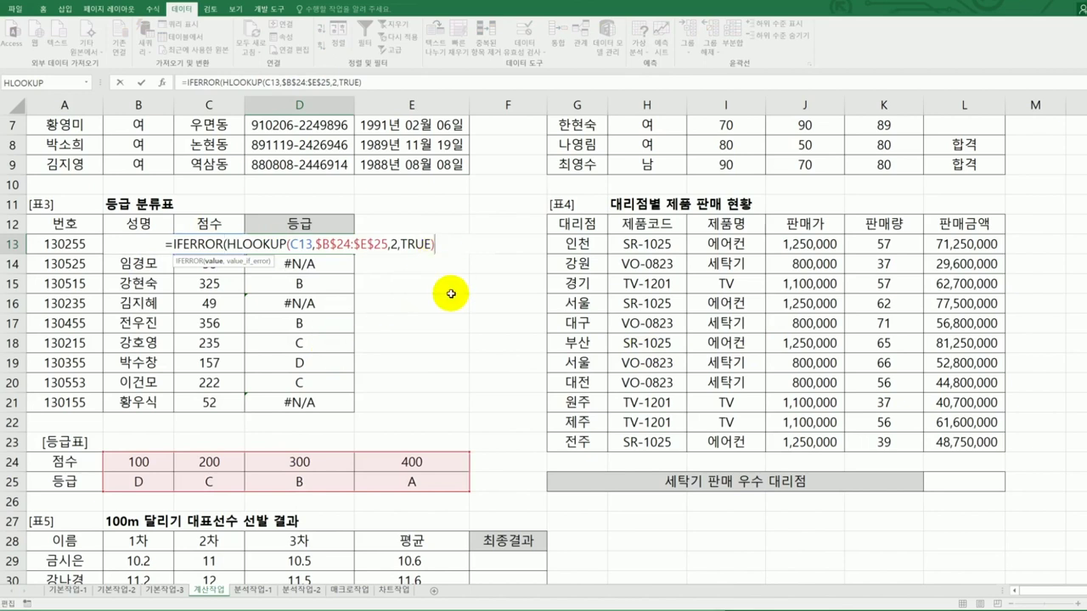
type(",\"불합격")
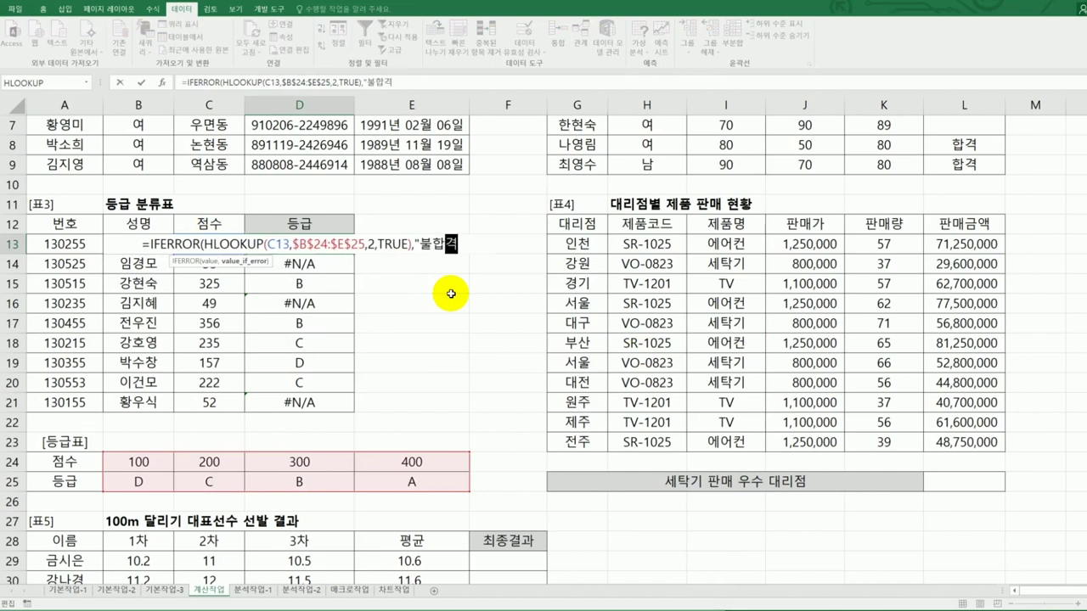
type("\"")
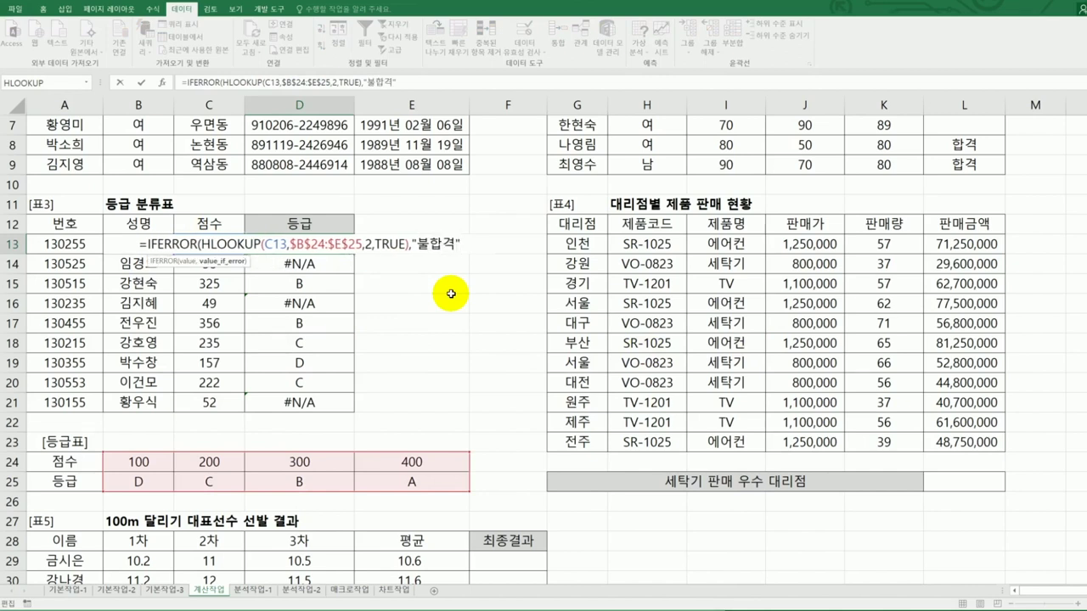
type(")")
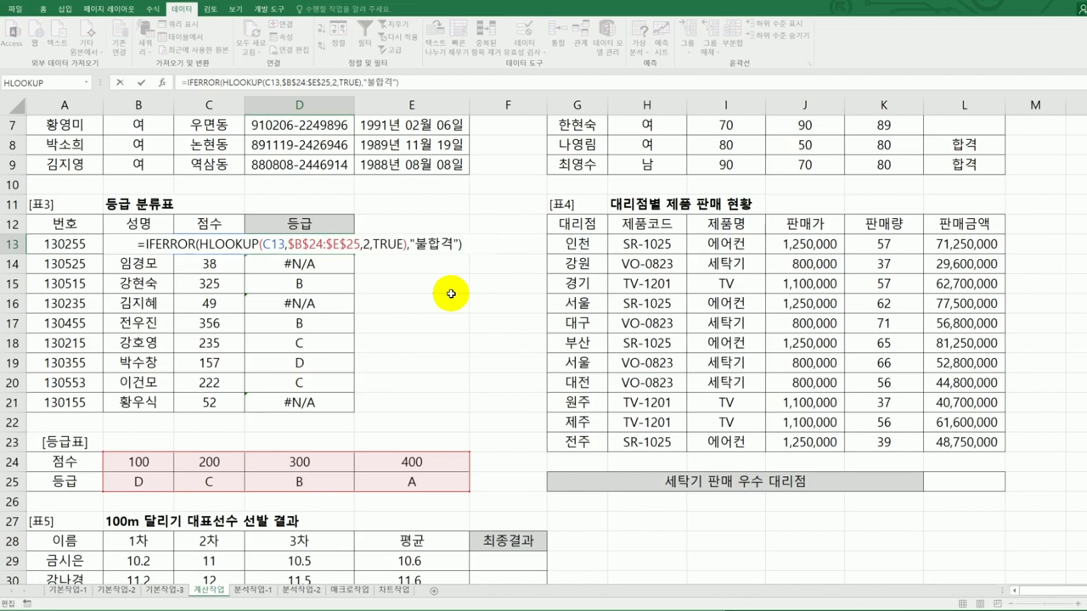
key("Return")
- Copy the IFERROR grade formula from D13 down to D21
left_click(338, 246)
left_click_drag(353, 255, 354, 406)
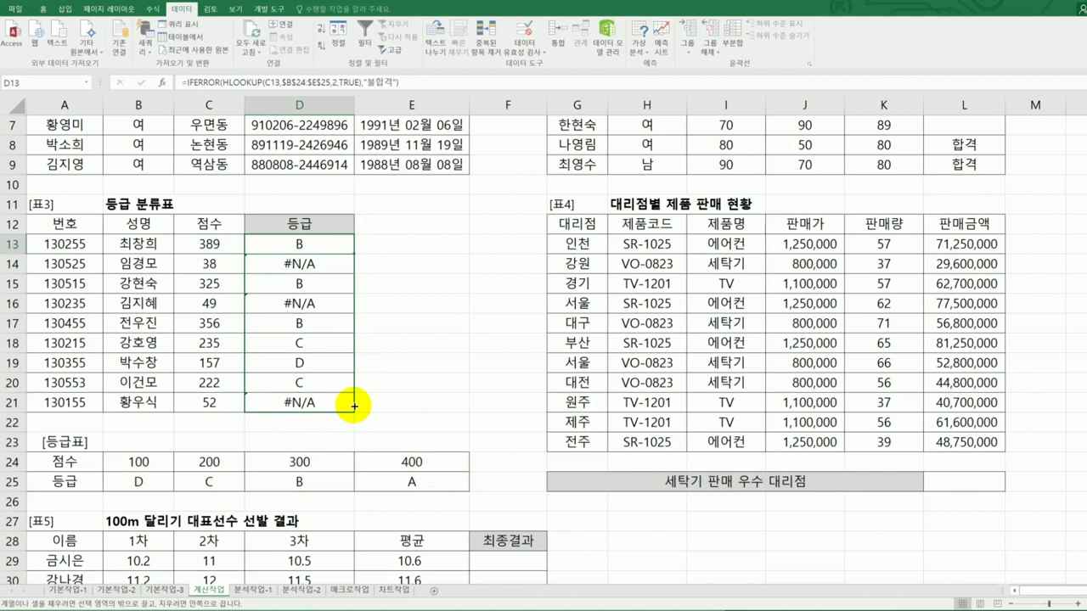
left_click_drag(354, 406, 354, 407)
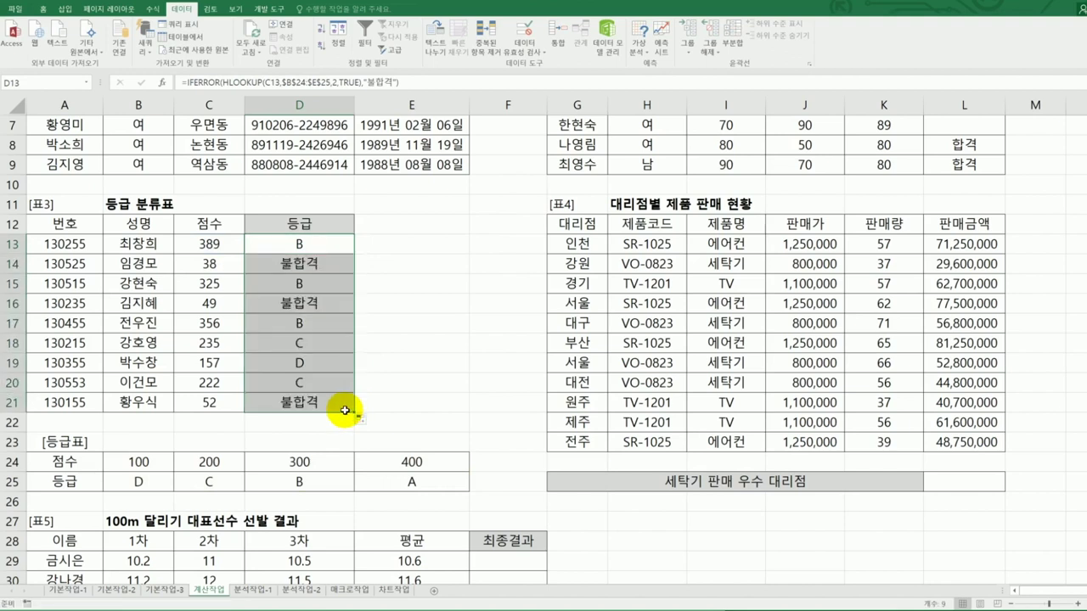
key("alt+Tab")
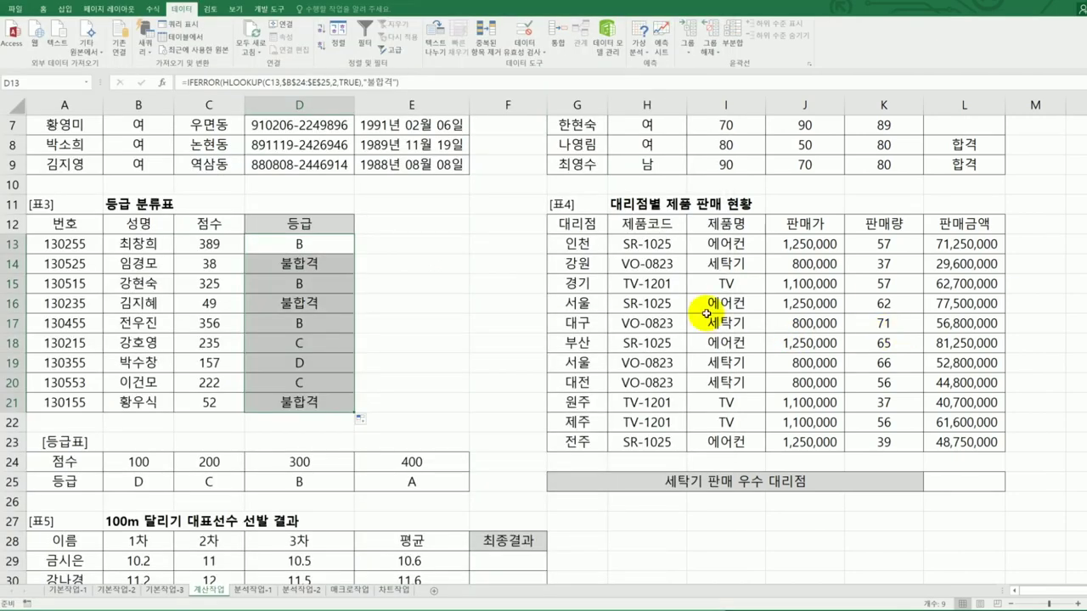
- Enter =COUNTIFS(I13:I23,"세탁기",K13:K23,">=60") in L25
left_click(959, 481)
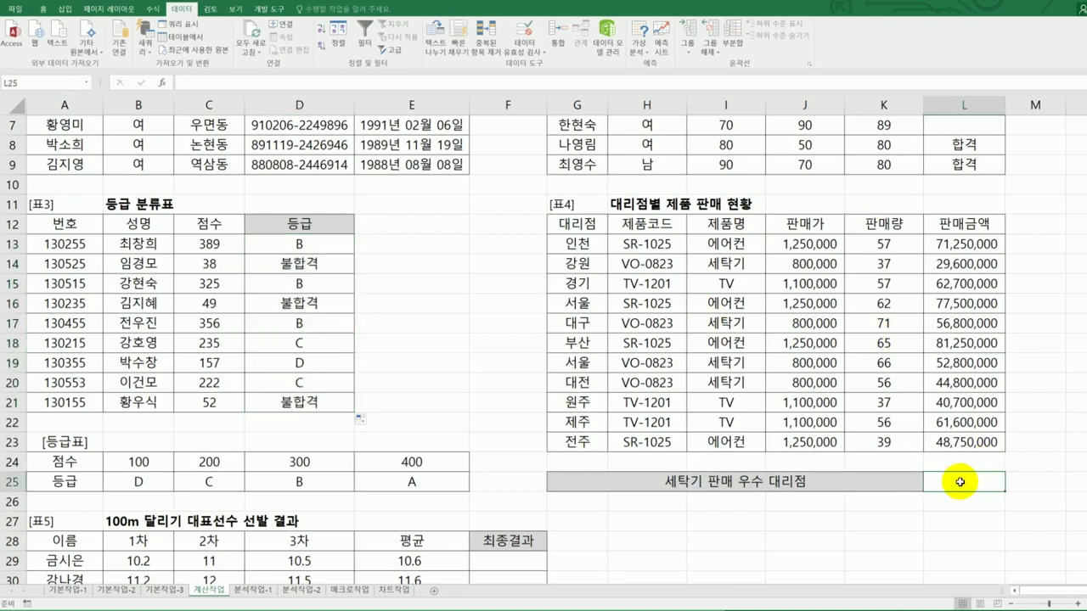
type("=")
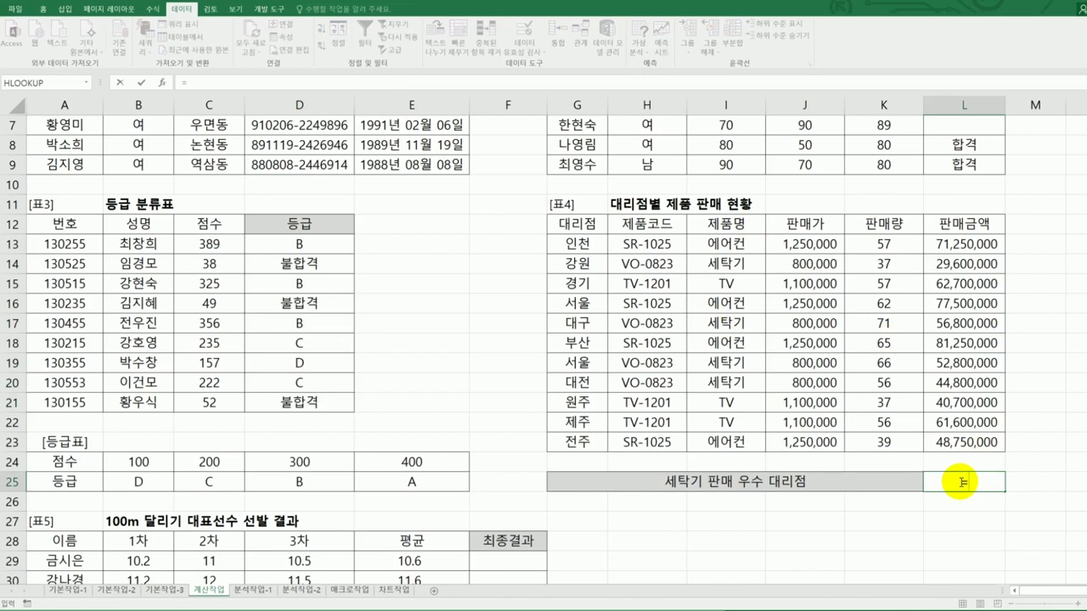
type("cou")
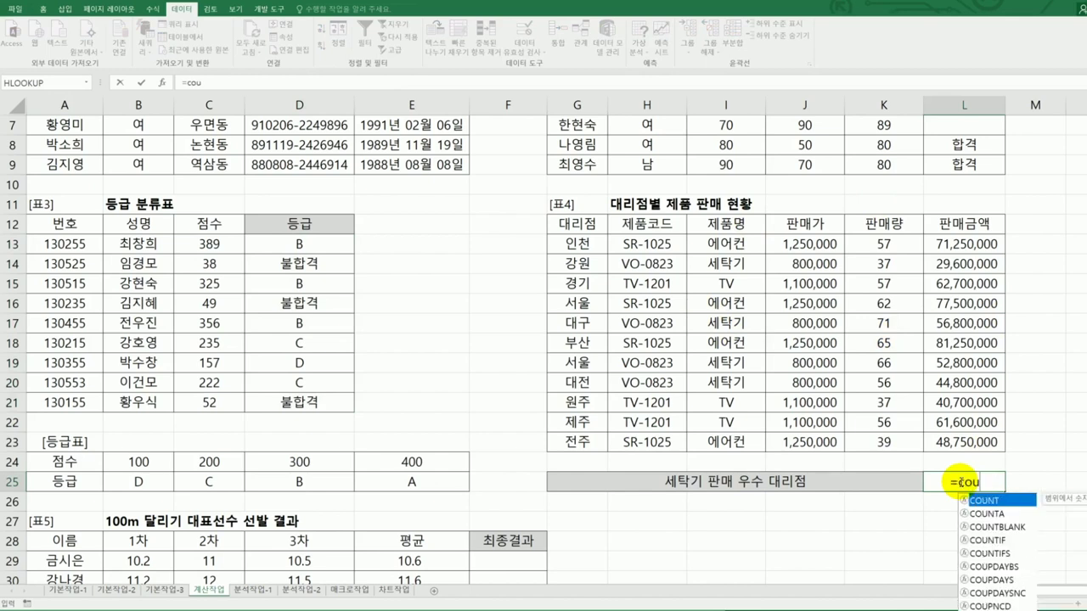
type("n")
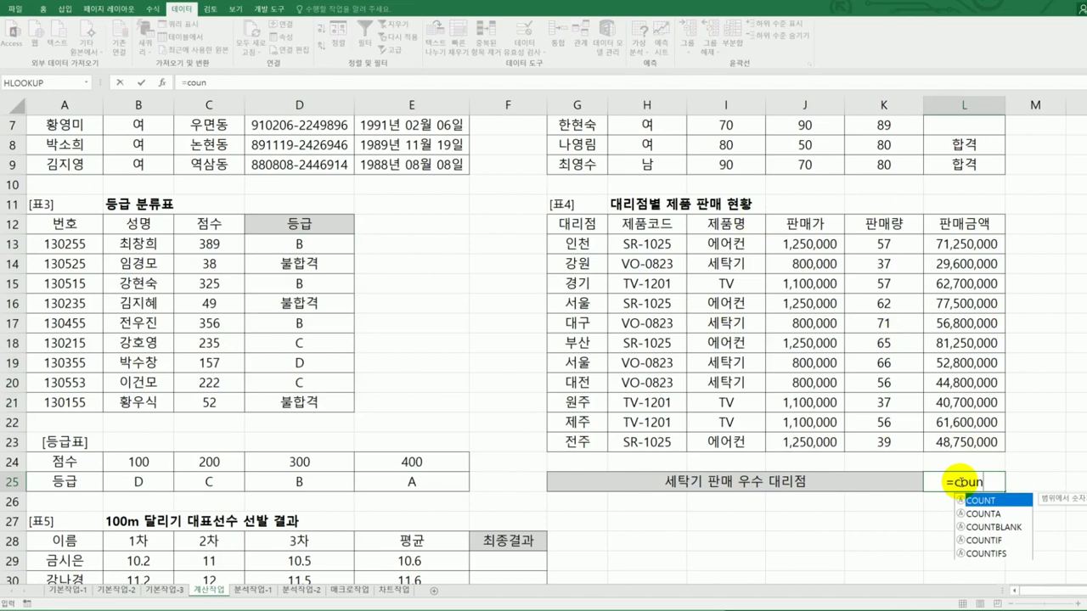
left_click(994, 561)
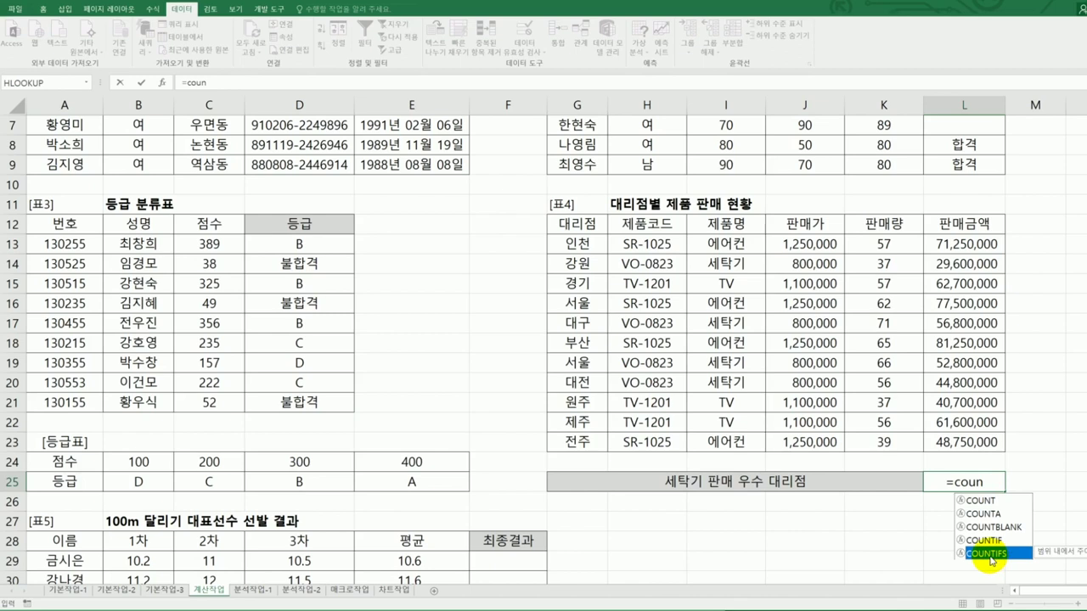
double_click(991, 556)
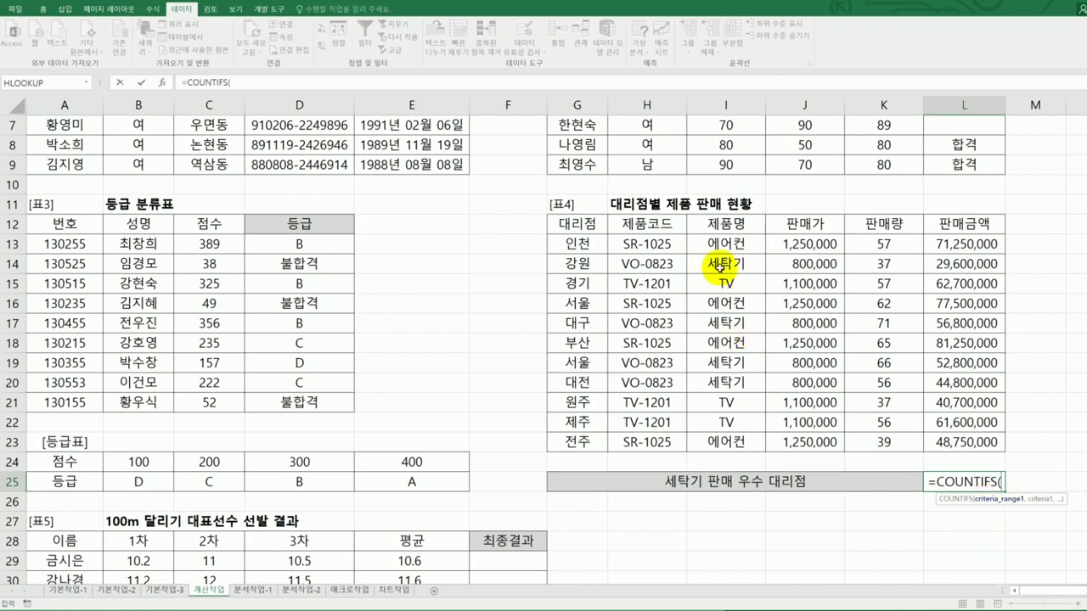
left_click_drag(724, 243, 726, 443)
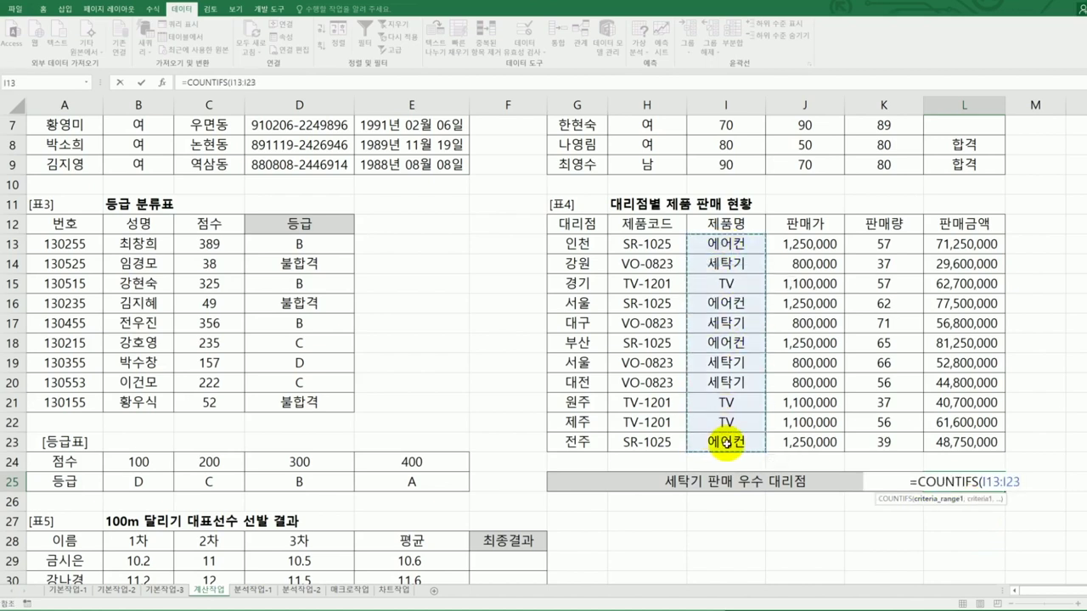
type(",\"세탁기\",")
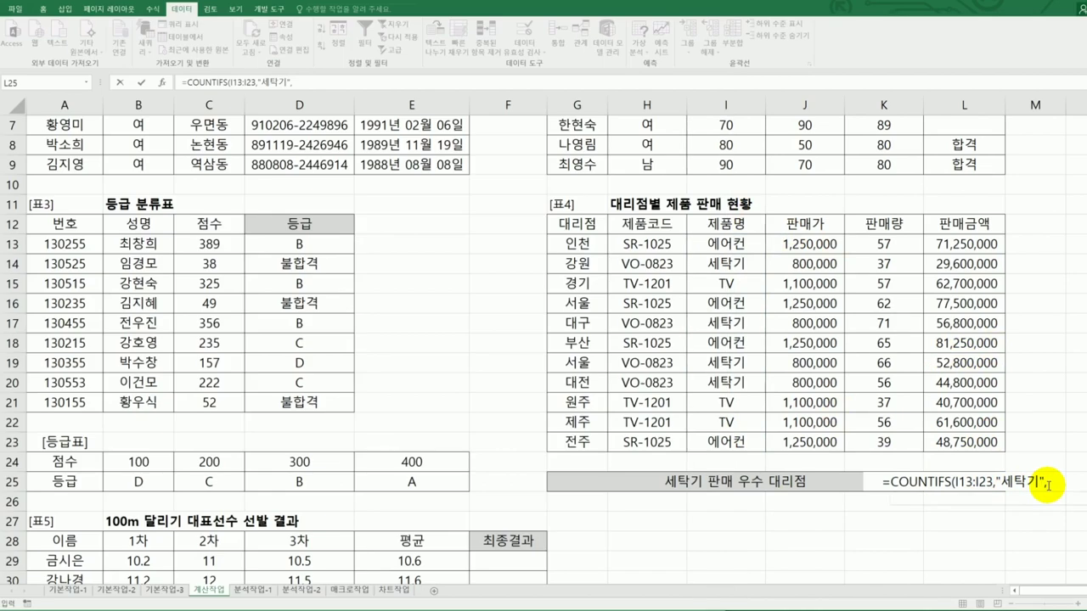
left_click(1048, 485)
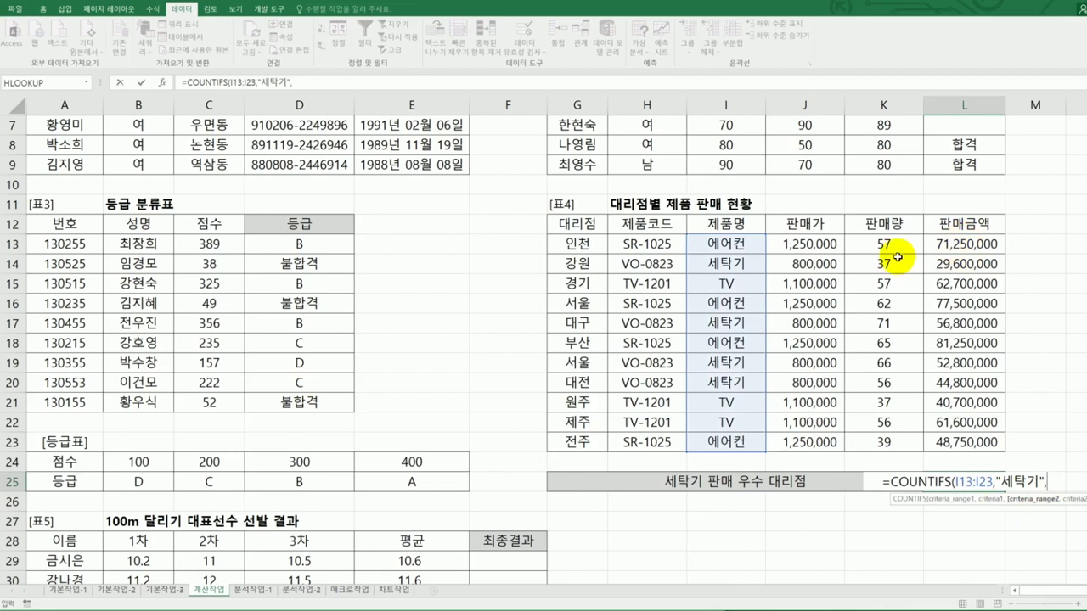
left_click_drag(903, 241, 902, 441)
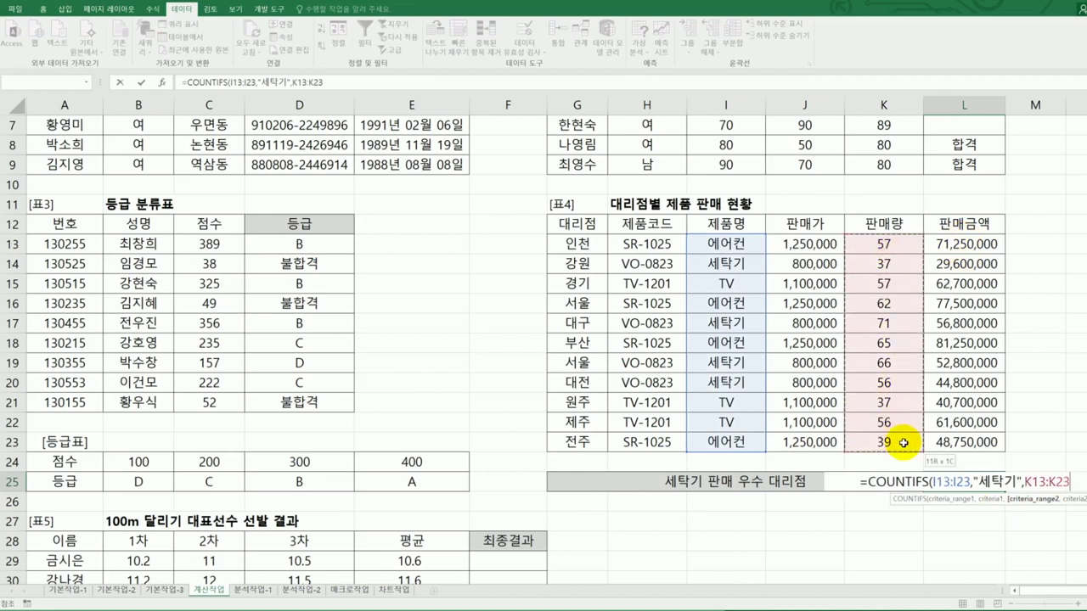
type(",")
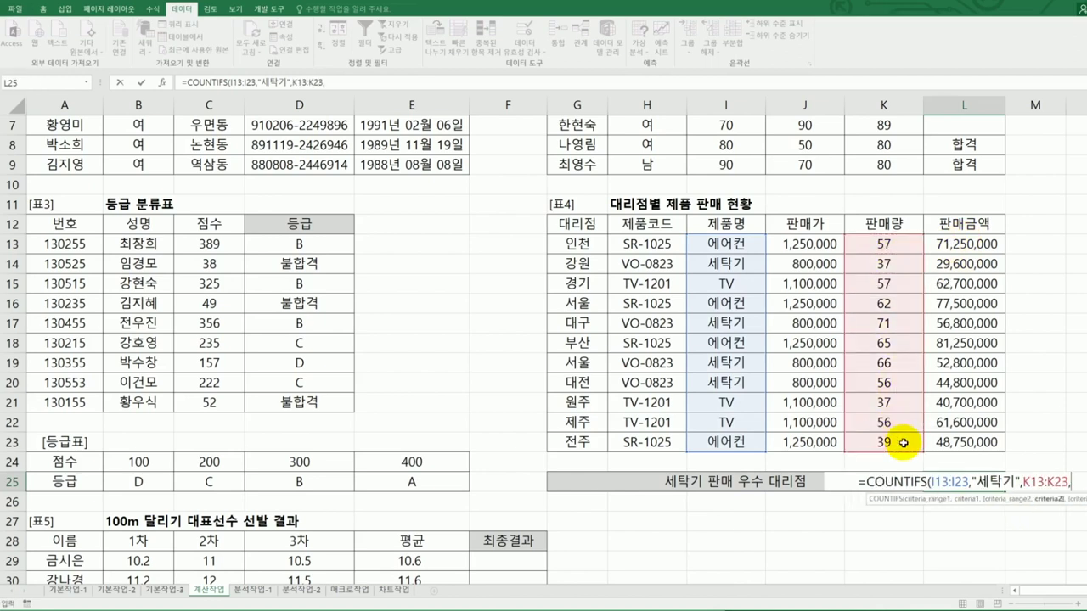
type("\"")
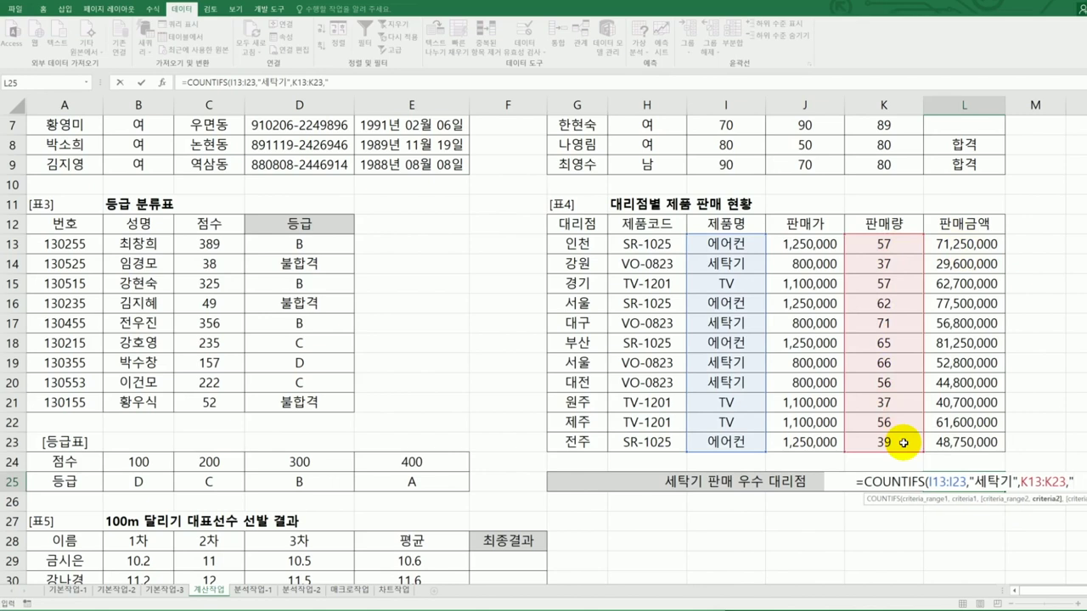
type(">=")
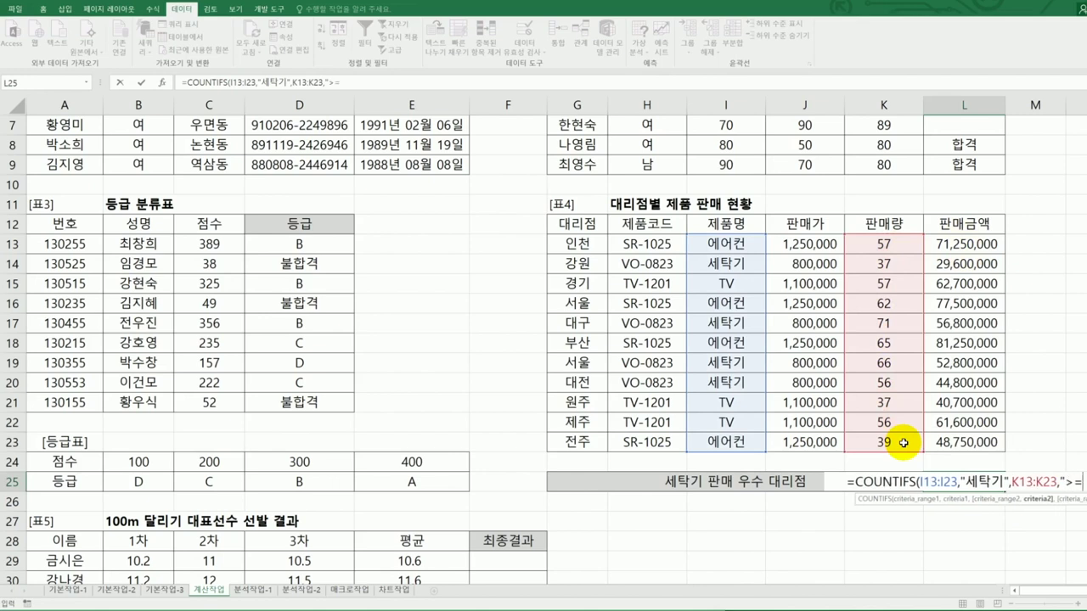
type("60\"")
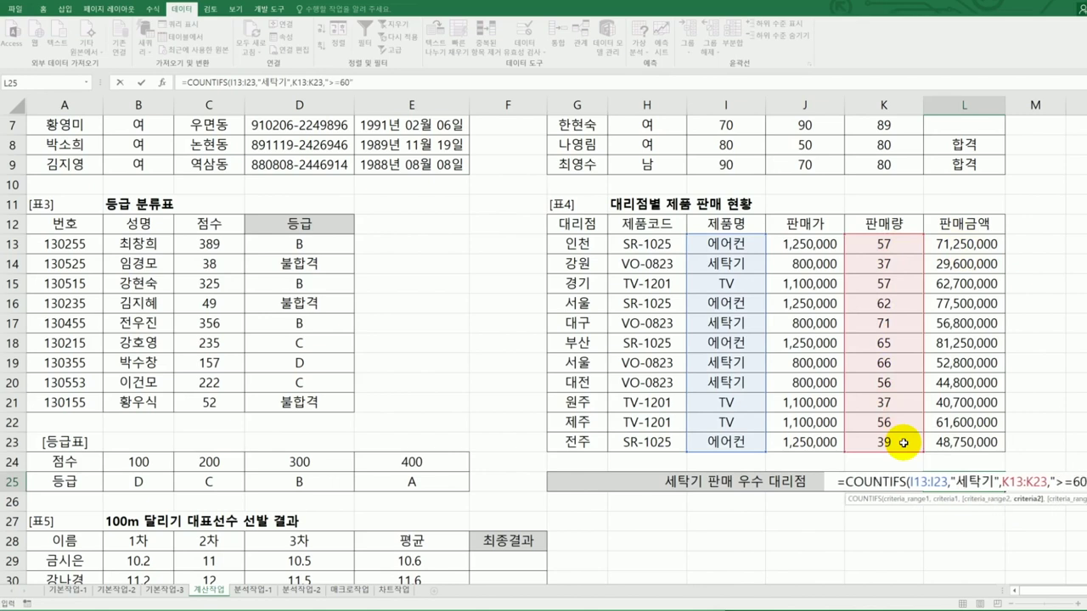
type(")")
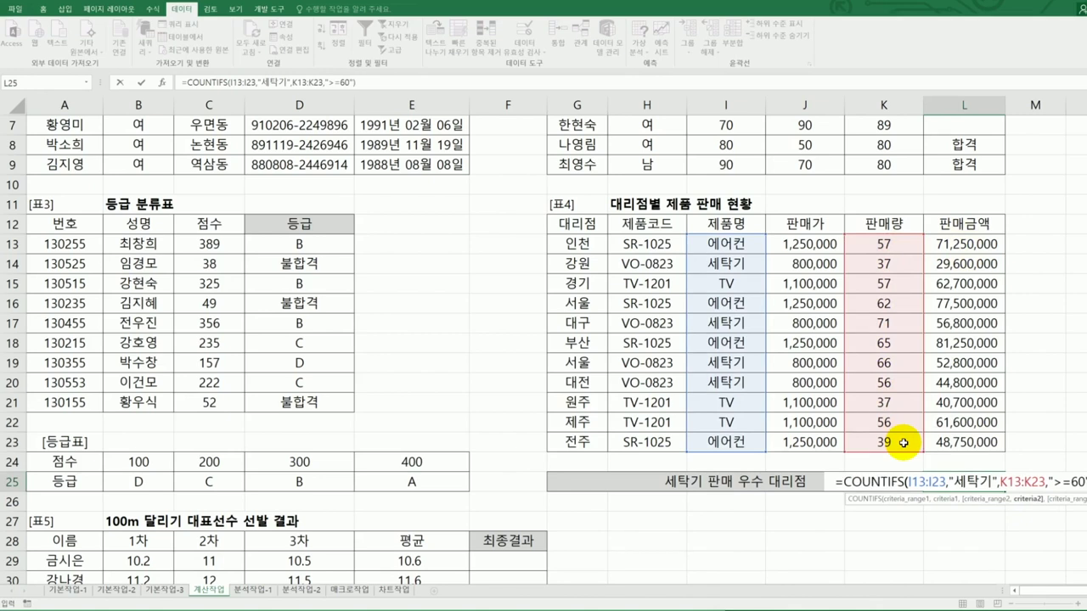
key("ctrl+Return")
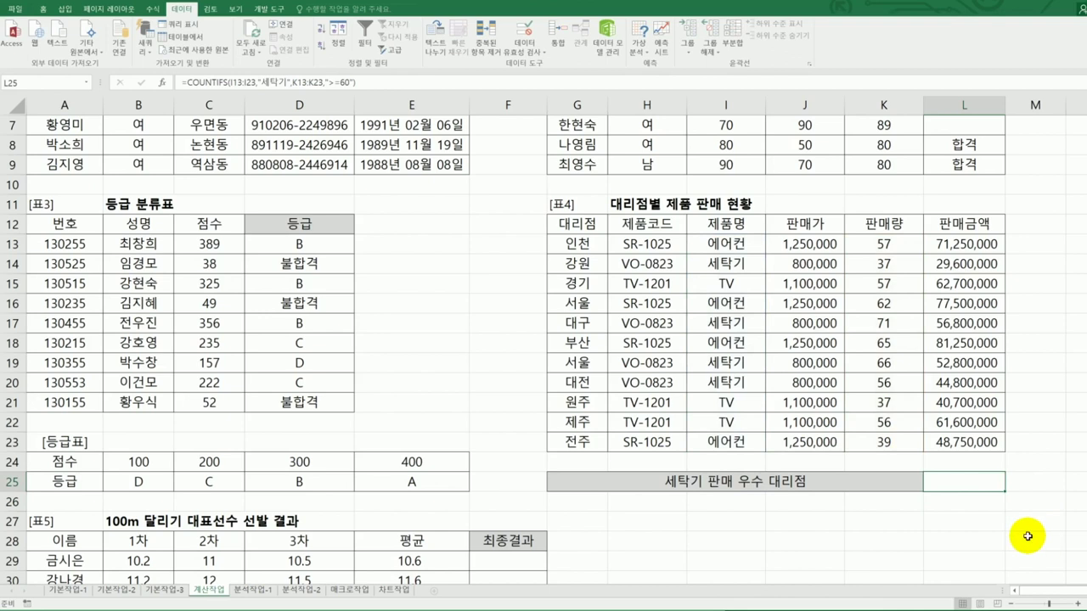
- Clear L25 and open the Insert Function dialog with the 모두 (all functions) category
key("Delete")
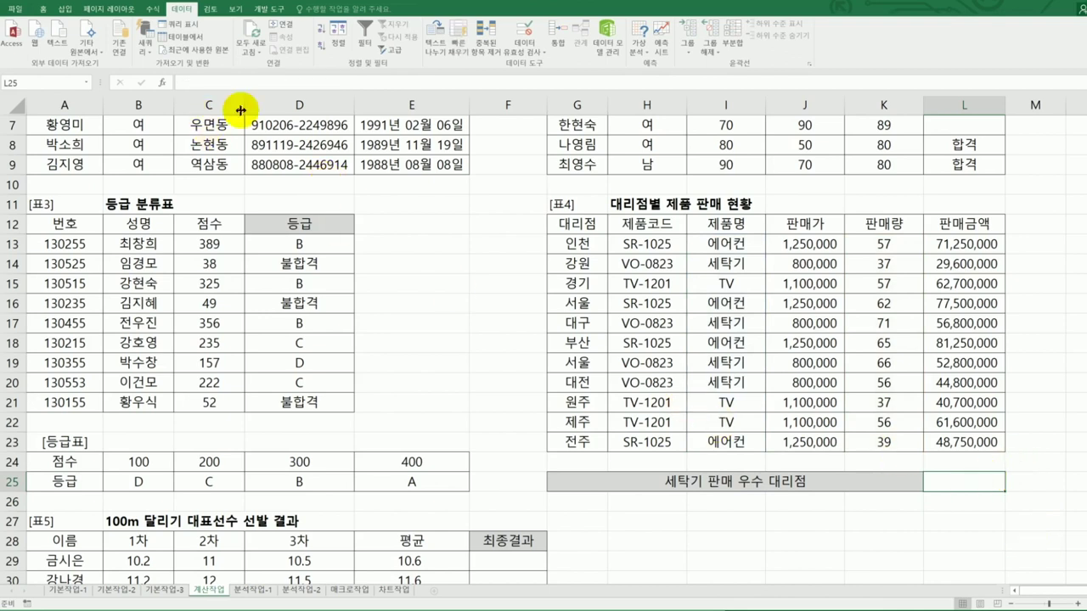
left_click(163, 88)
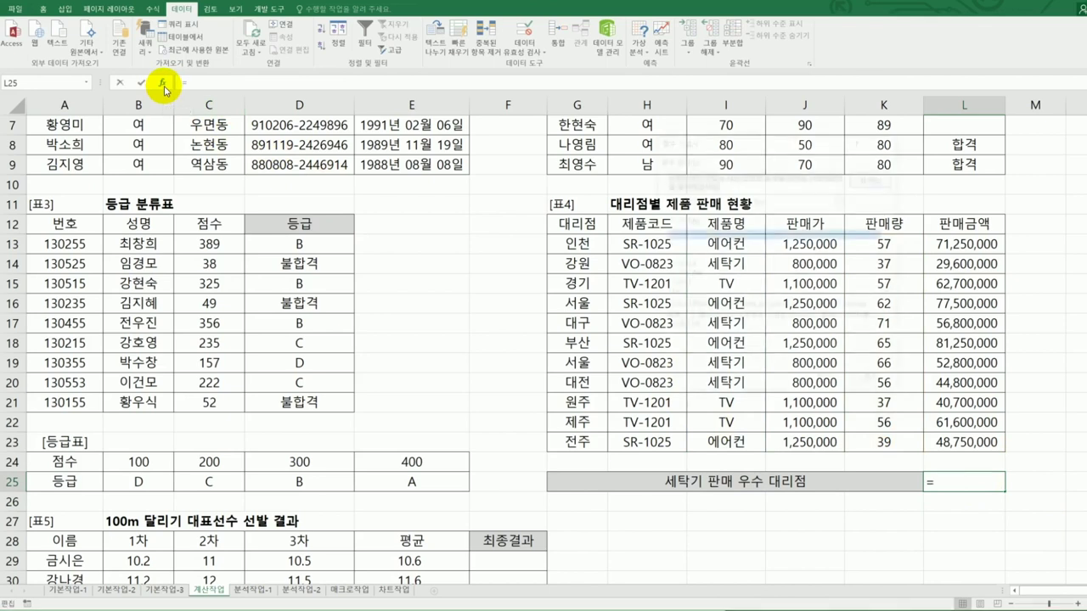
left_click(752, 201)
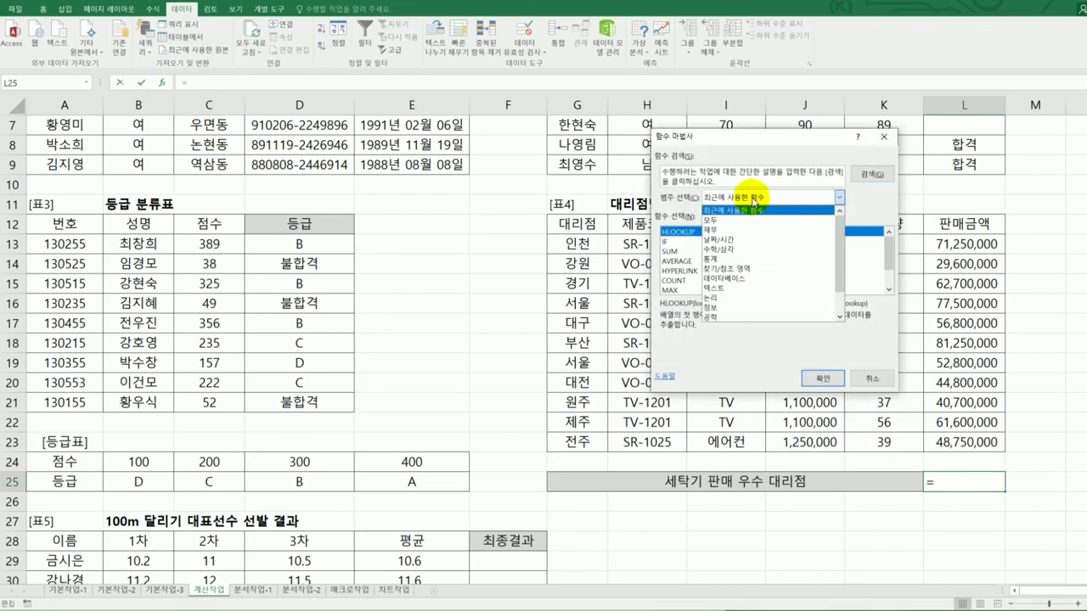
left_click(756, 258)
scroll(794, 249, "down", 3)
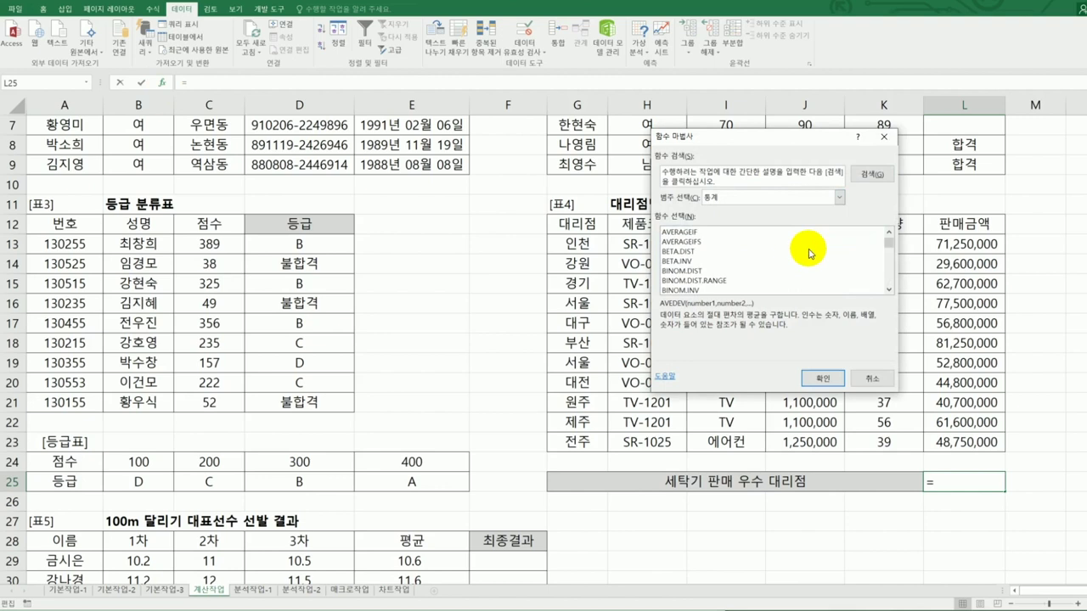
scroll(806, 259, "down", 4)
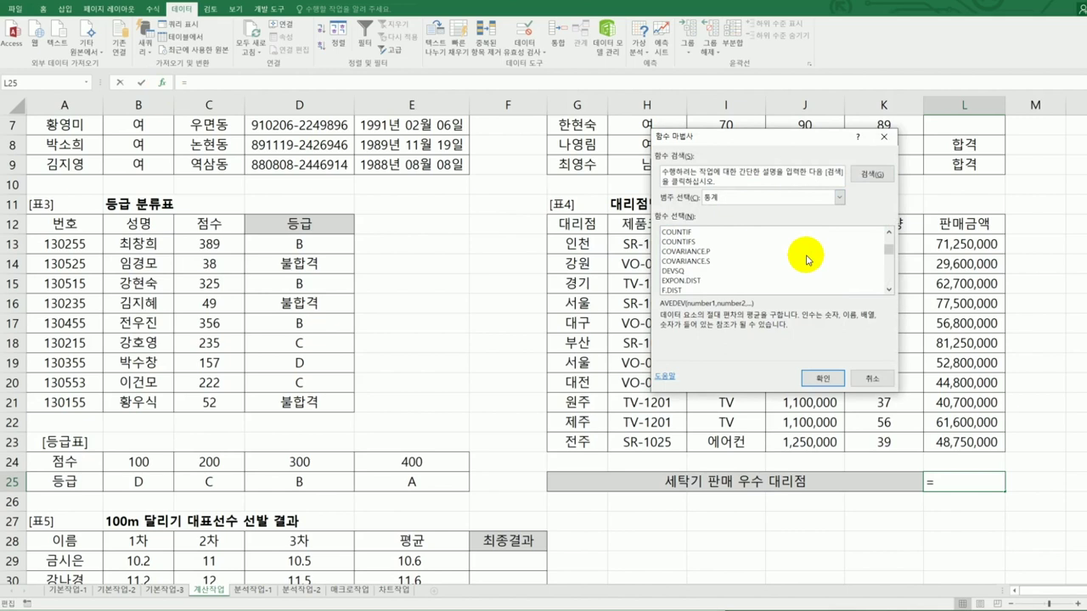
left_click(747, 197)
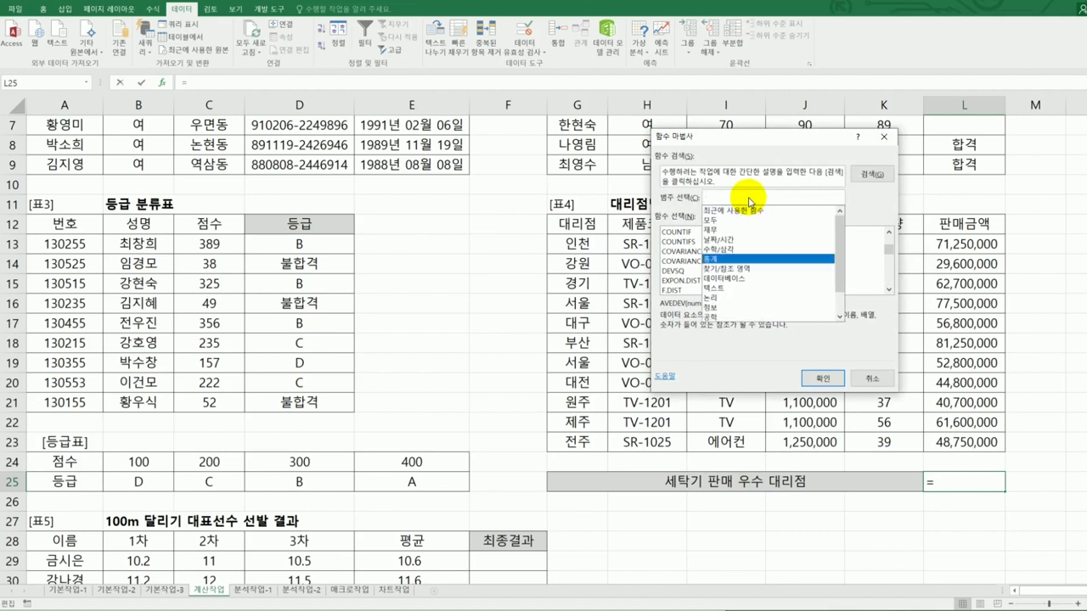
left_click(747, 222)
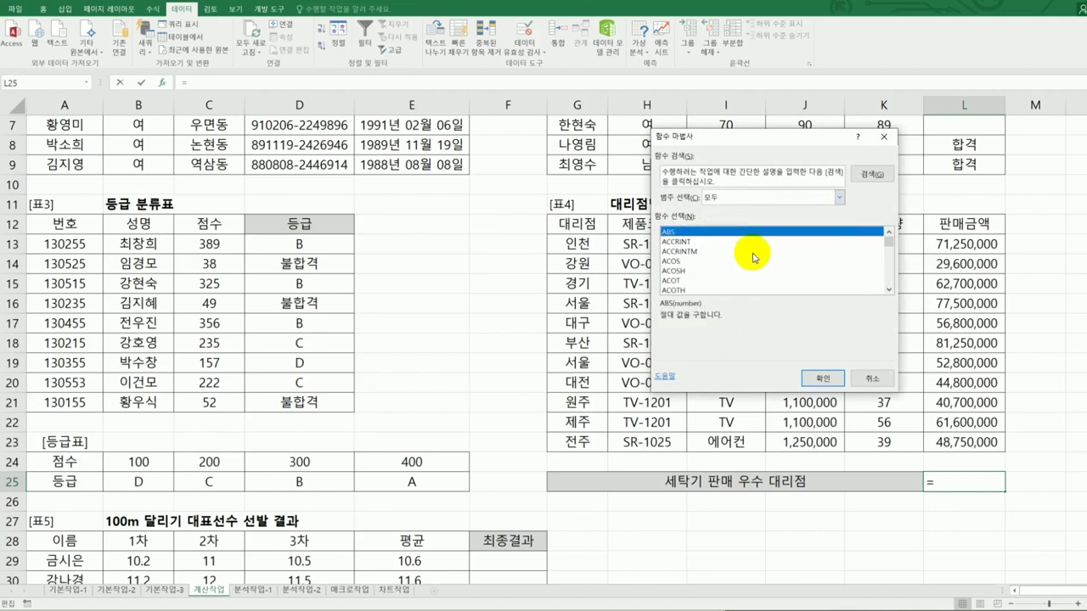
- Find COUNTIFS in the full function list and confirm it for L25
left_click(724, 270)
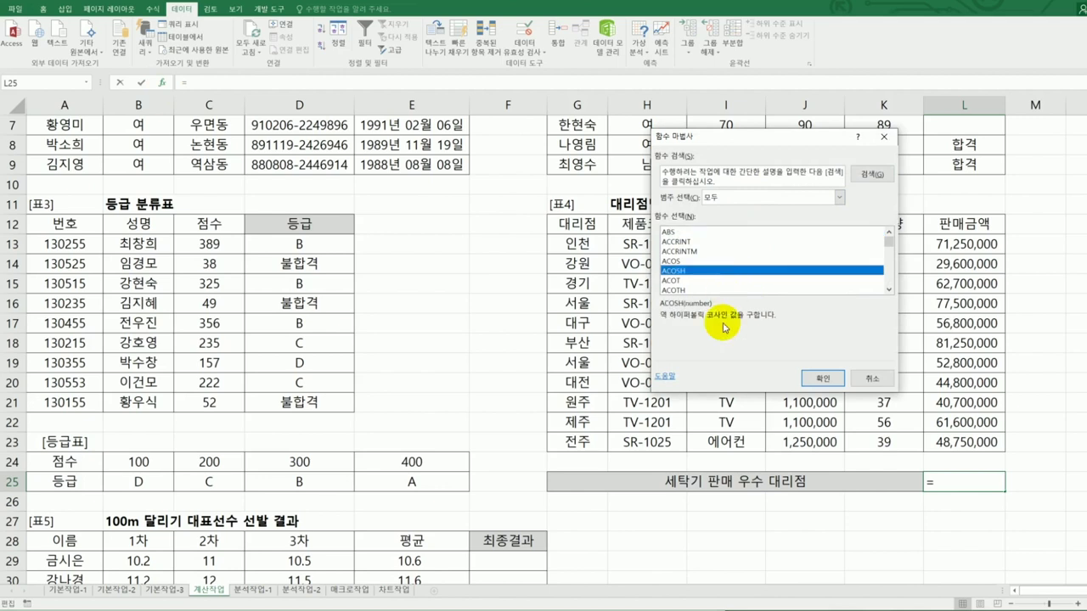
key("c")
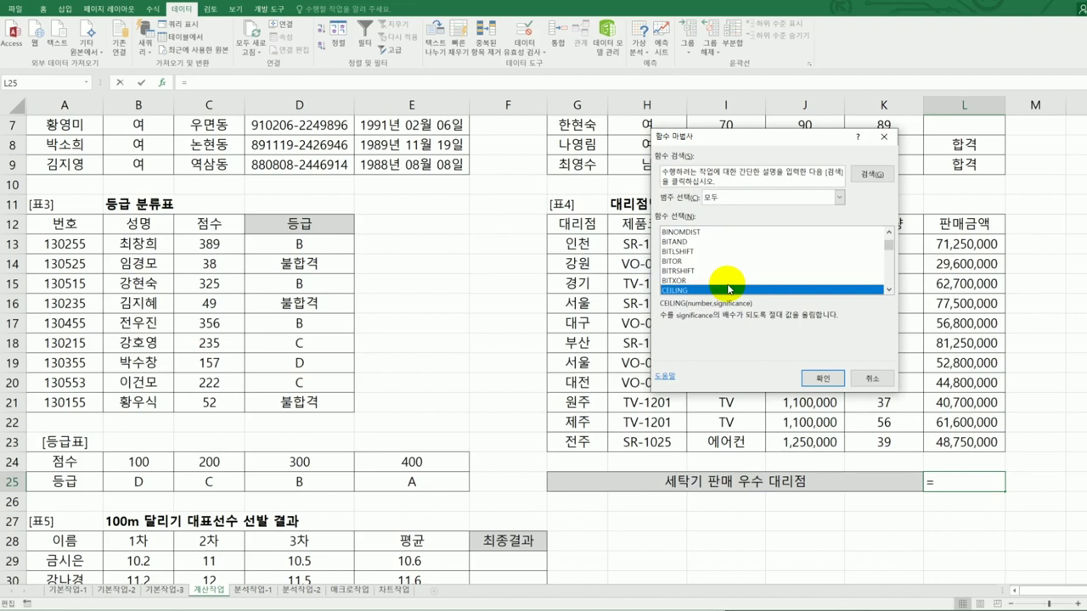
key("c")
key("o")
key("u")
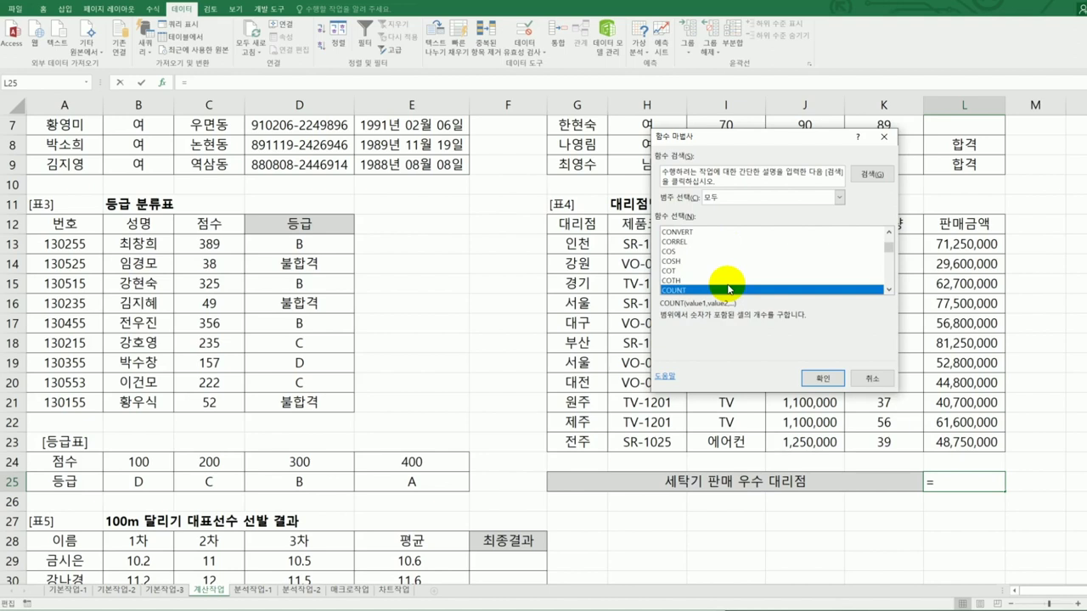
scroll(727, 289, "down", 2)
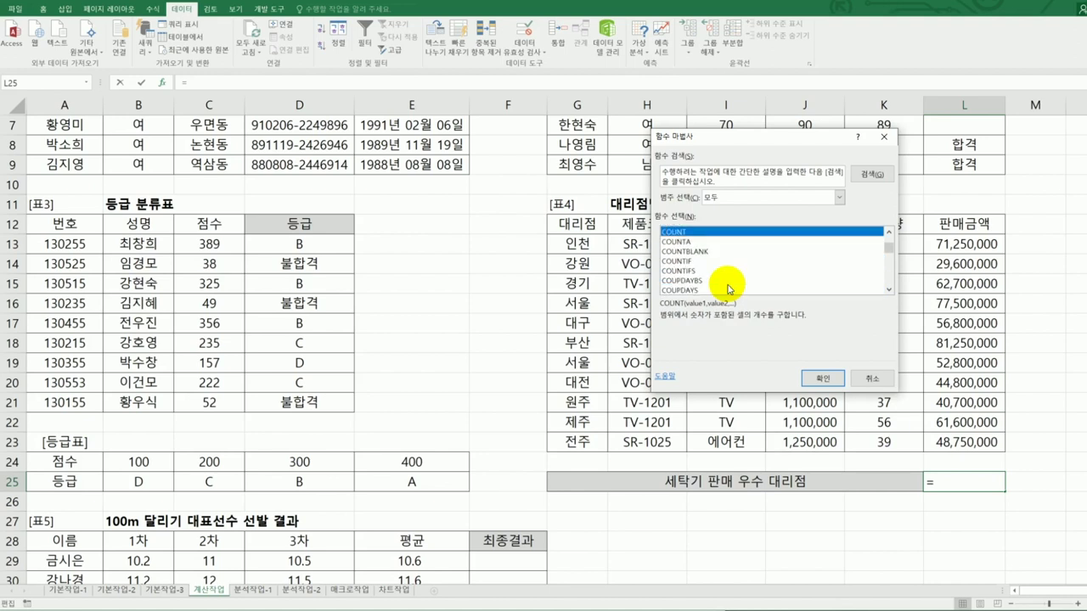
left_click(713, 272)
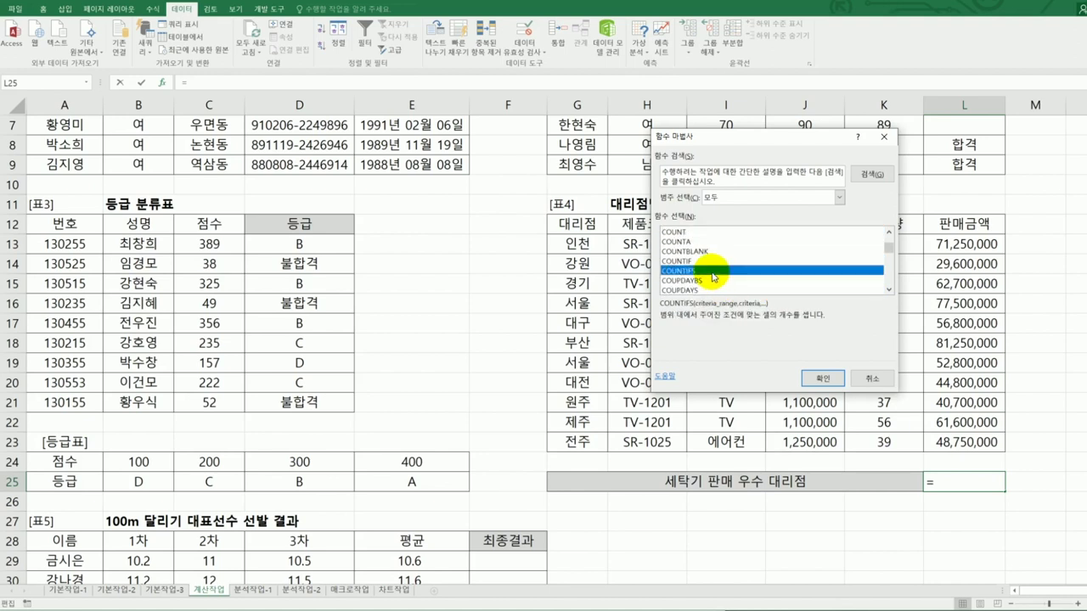
left_click(823, 378)
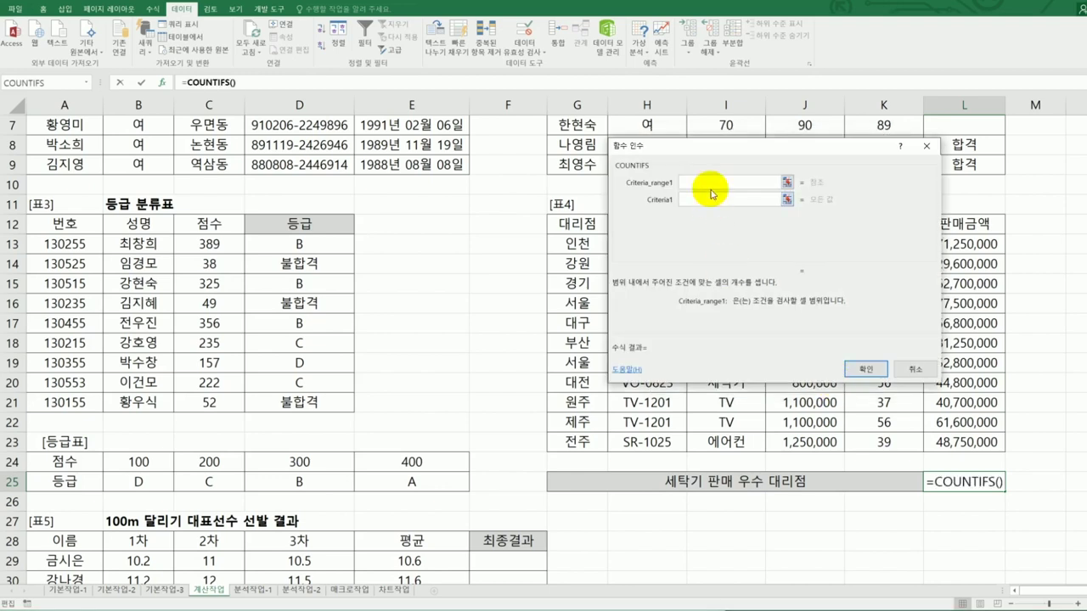
- Enter COUNTIFS arguments I13:I23 / "세탁기" and K13:K23 / ">=60", giving 2 in L25
left_click_drag(713, 150, 431, 157)
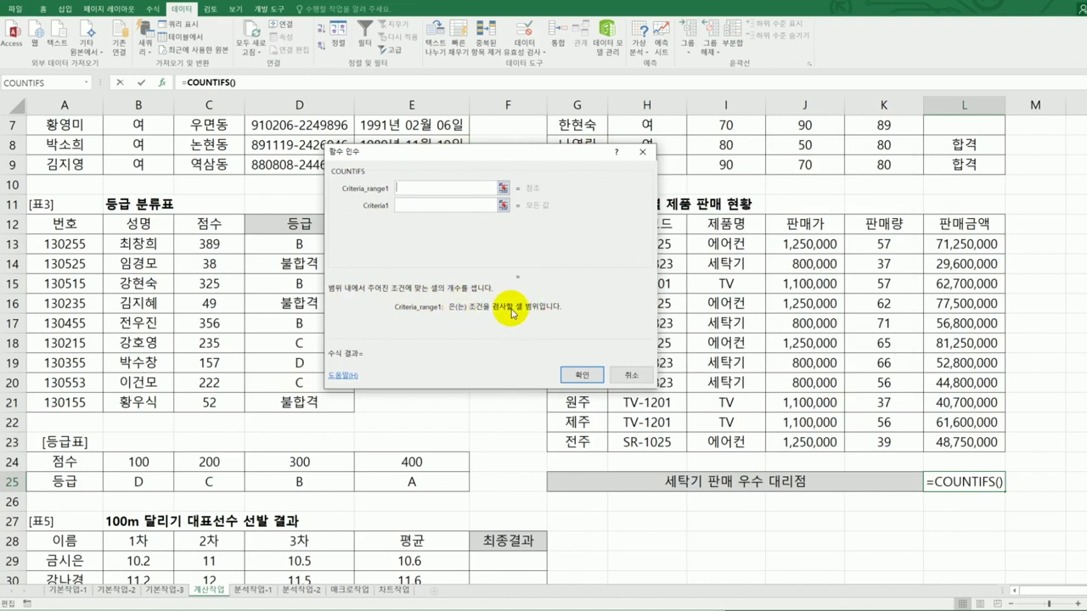
left_click_drag(504, 155, 370, 176)
left_click_drag(732, 248, 730, 440)
left_click(328, 225)
type("세탁기")
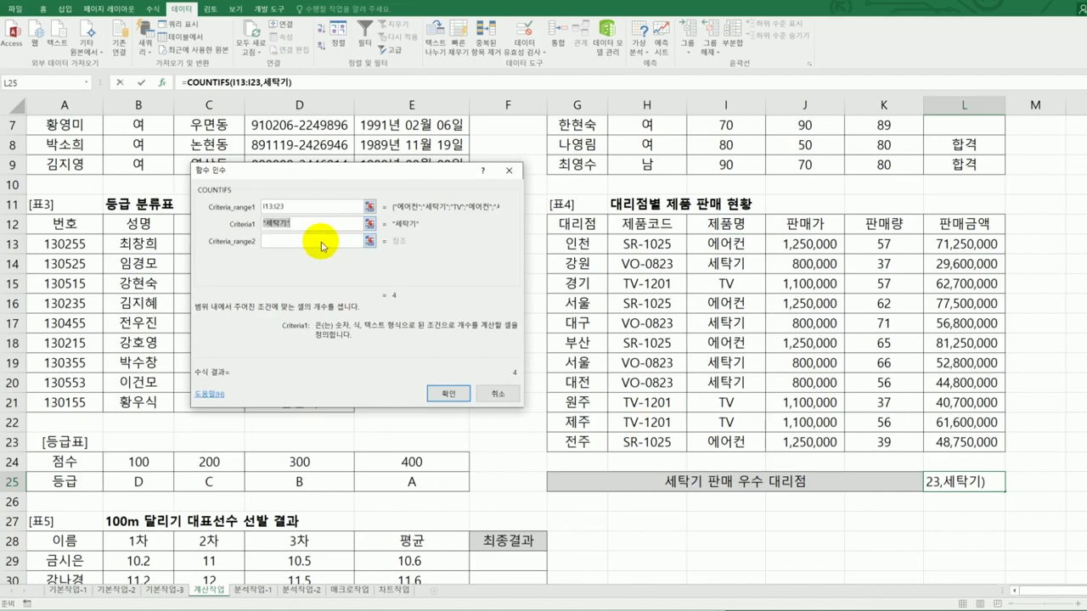
left_click(323, 243)
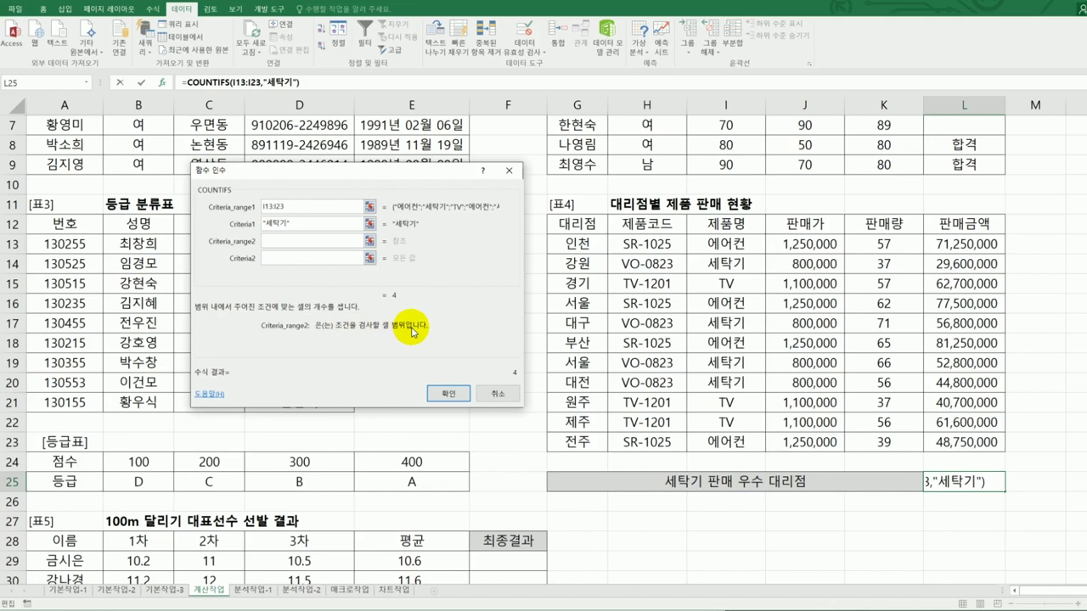
left_click_drag(883, 244, 883, 437)
left_click(282, 259)
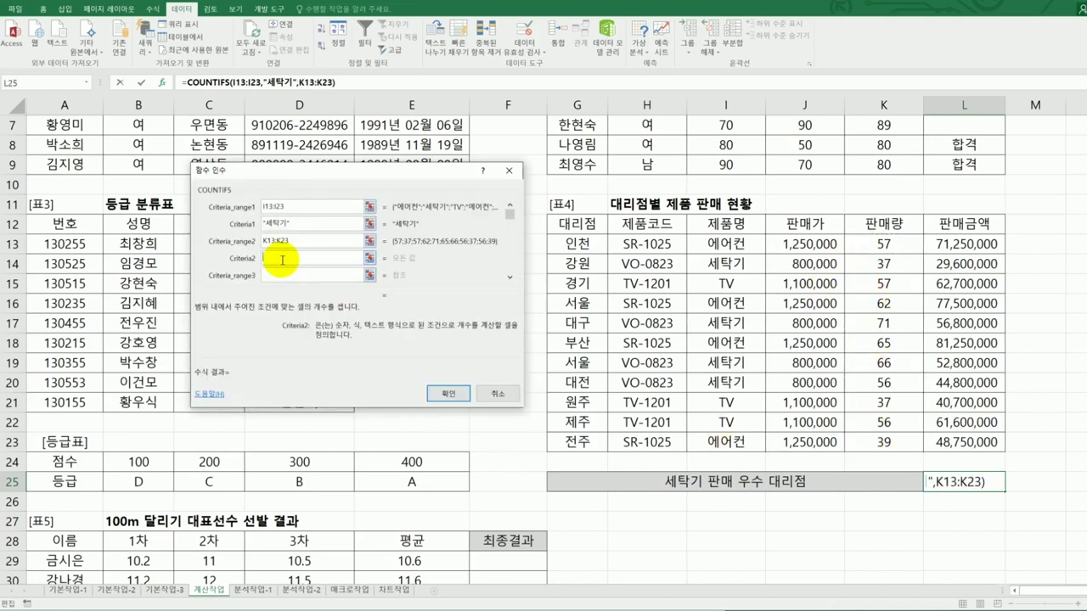
type(">=60")
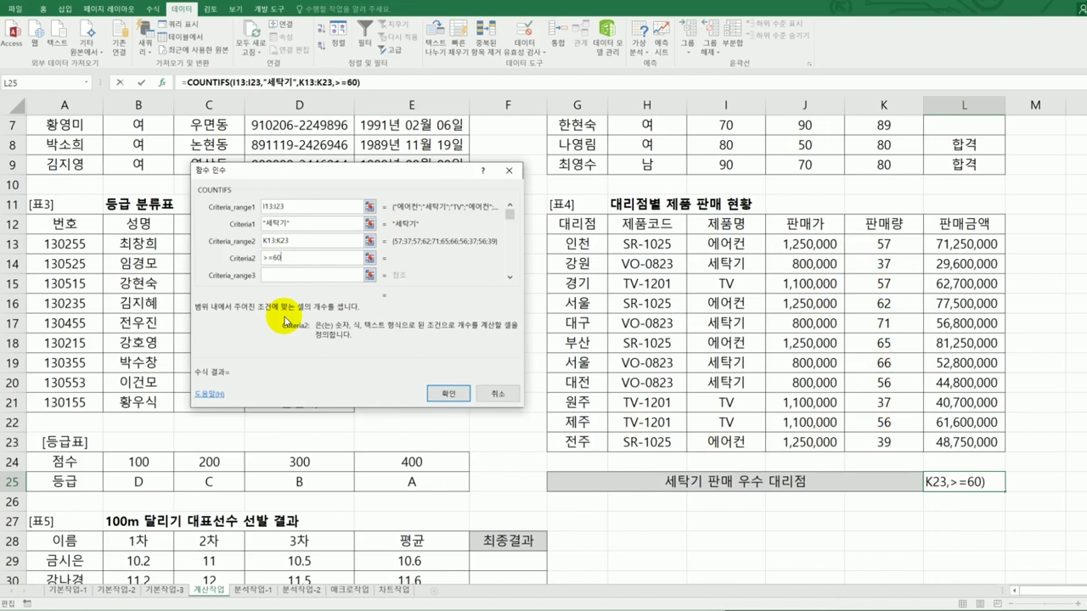
left_click(447, 393)
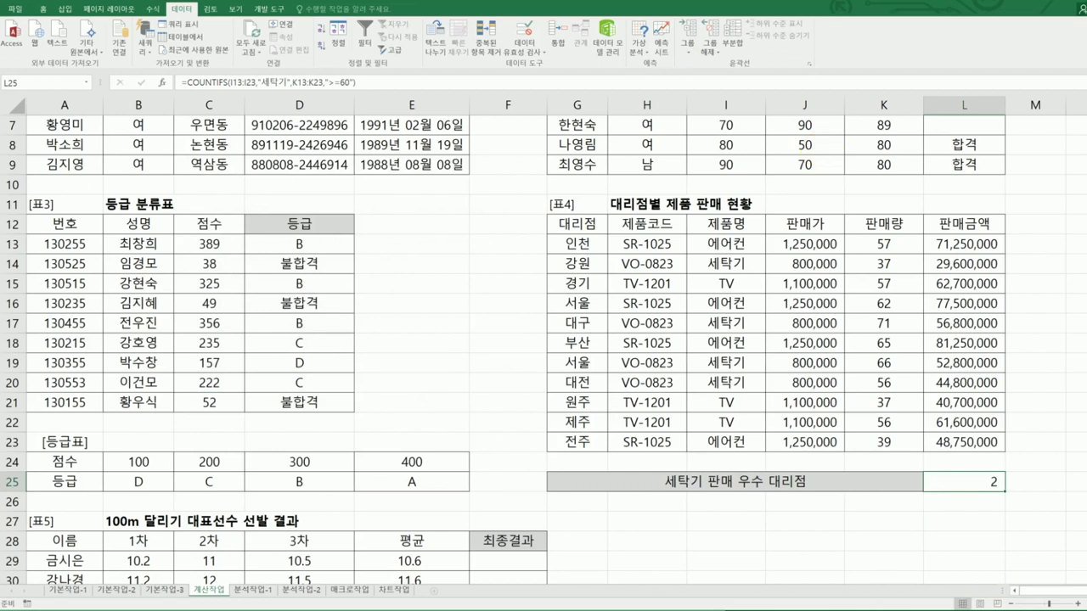
key("alt+Tab")
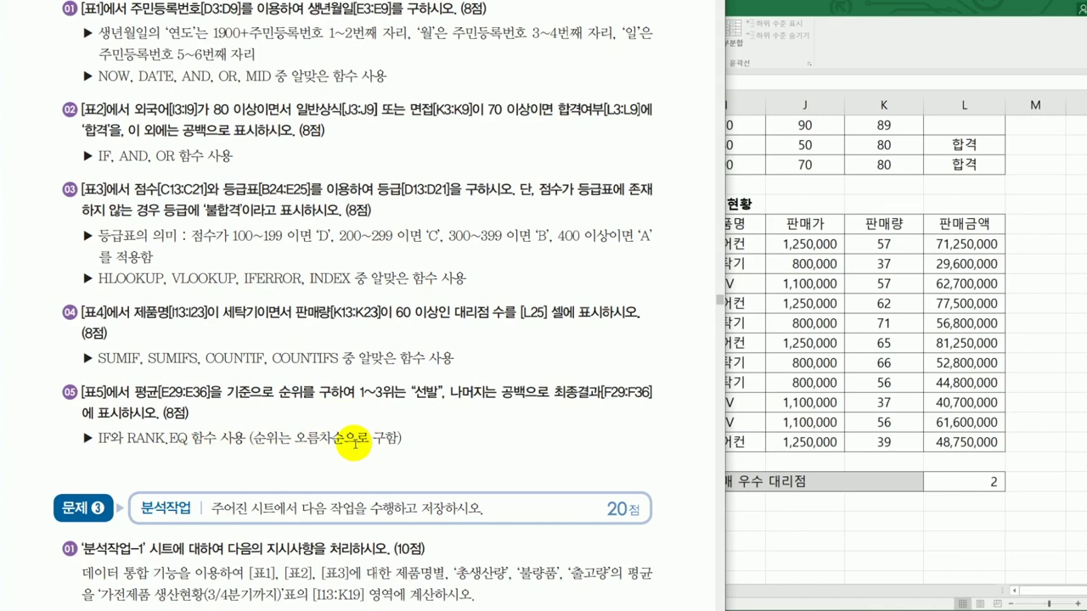
scroll(512, 476, "down", 2)
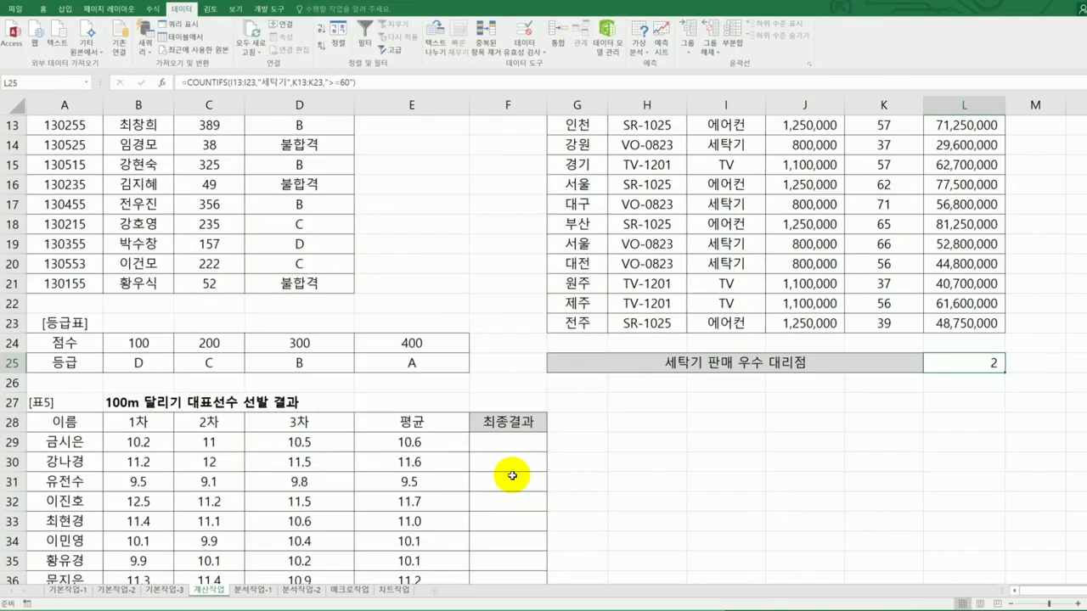
scroll(512, 476, "down", 2)
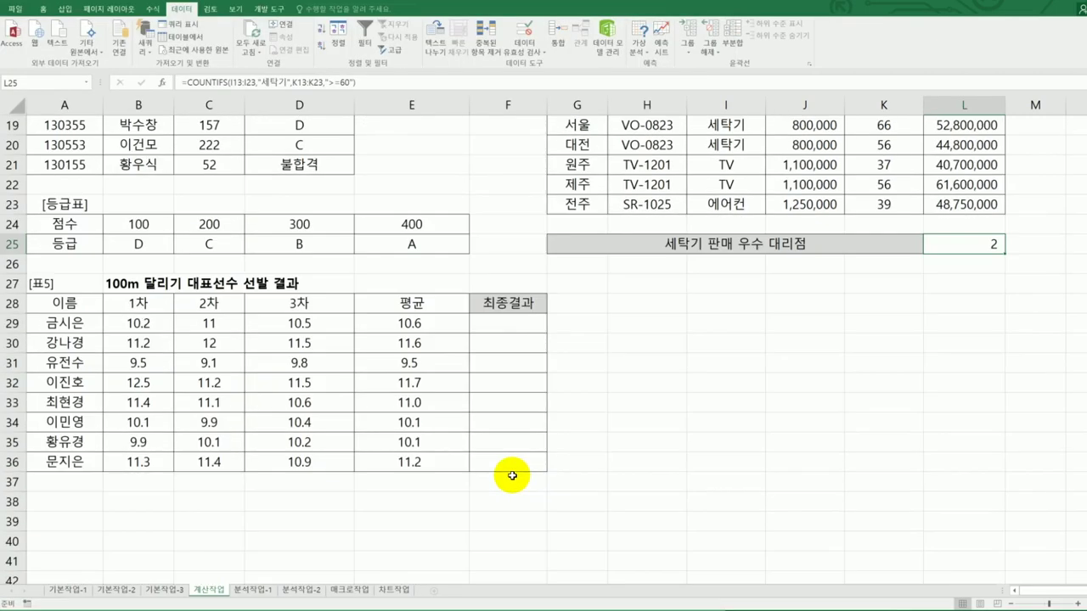
- Start a RANK.EQ formula in F29 and open its argument form
left_click(498, 326)
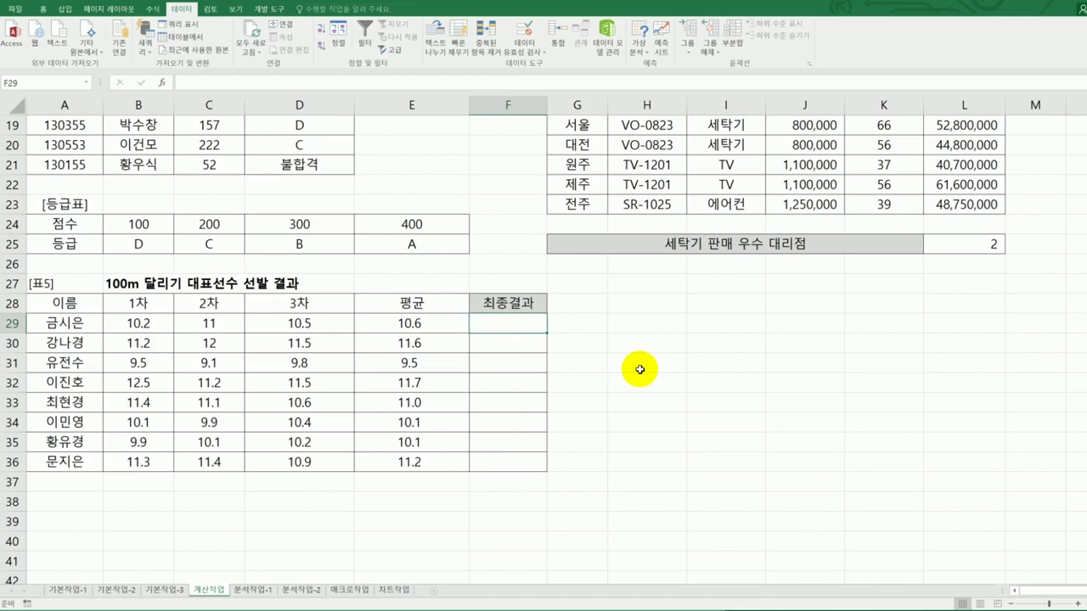
type("=")
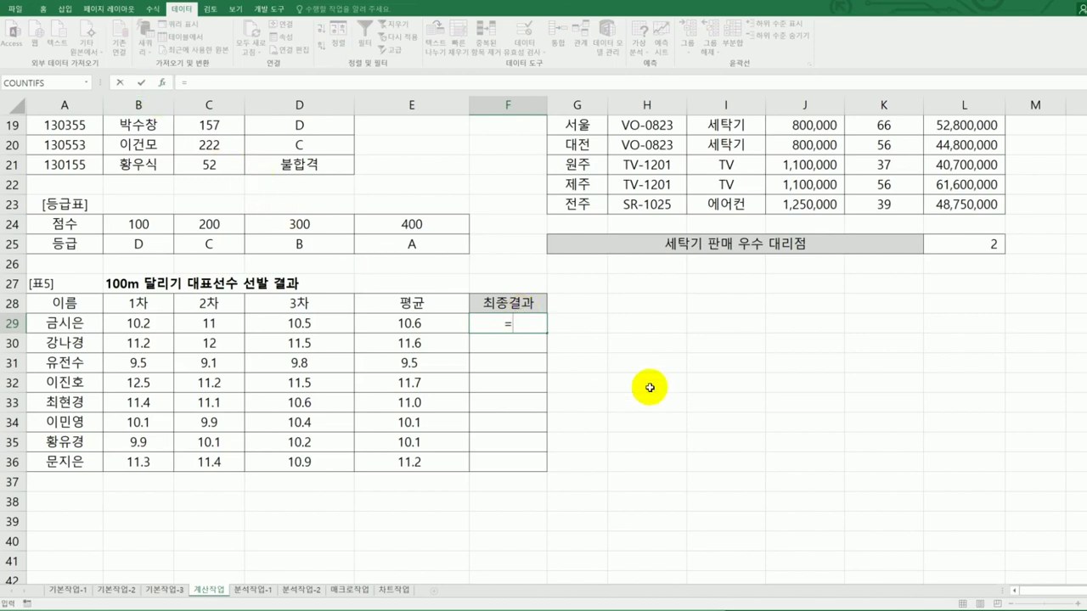
type("ㄱ")
key("BackSpace")
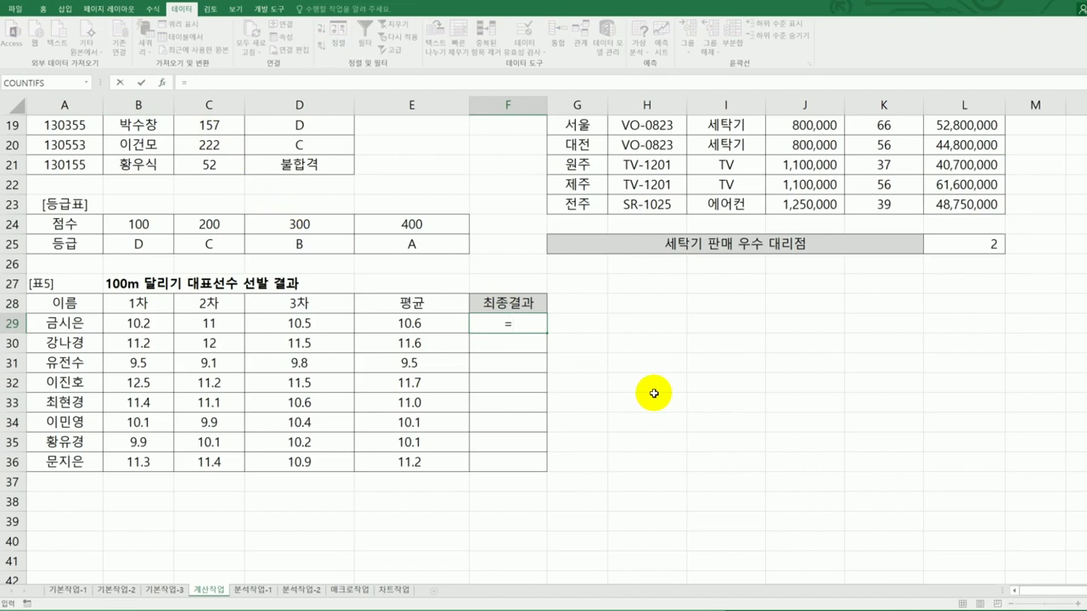
type("ran")
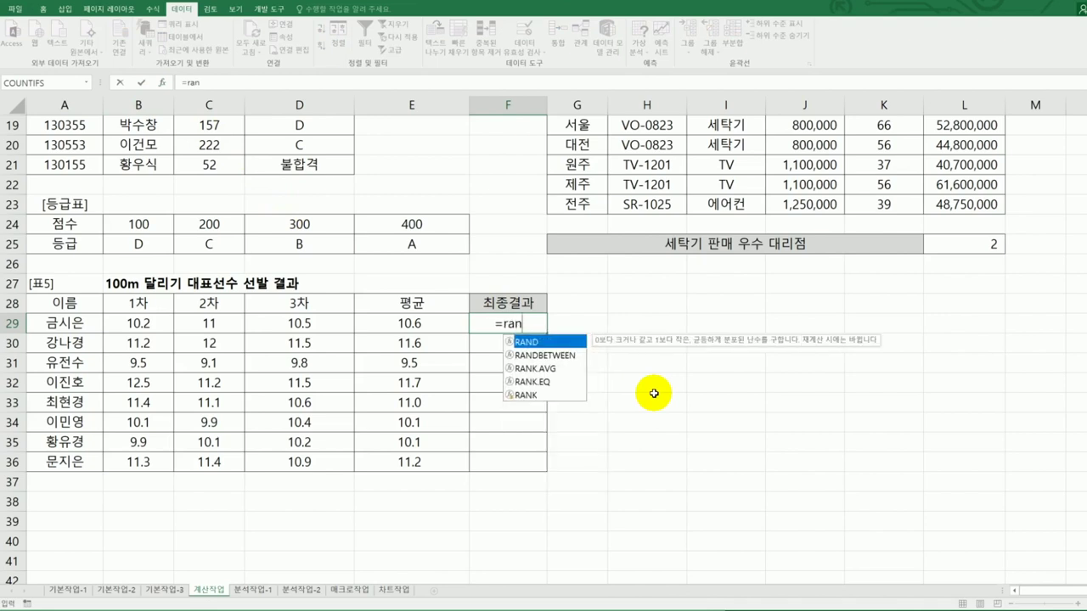
left_click(549, 384)
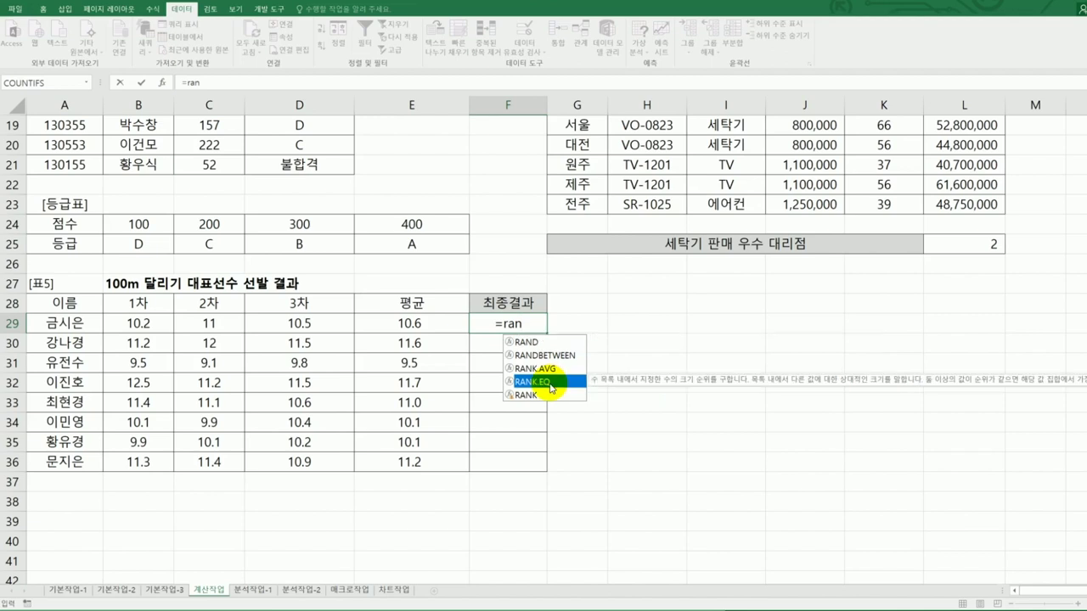
double_click(549, 384)
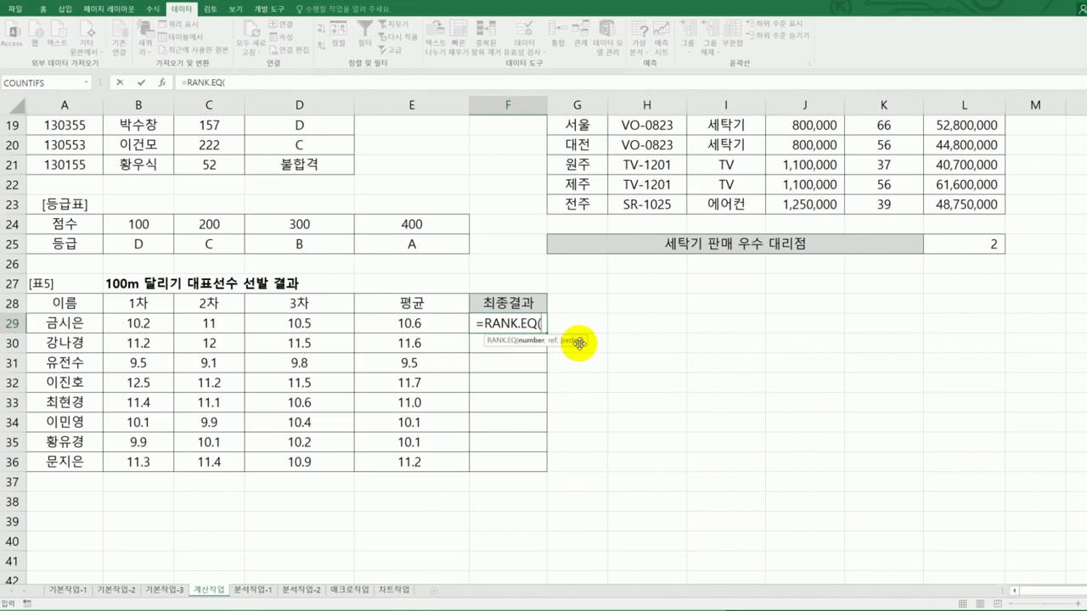
left_click(162, 85)
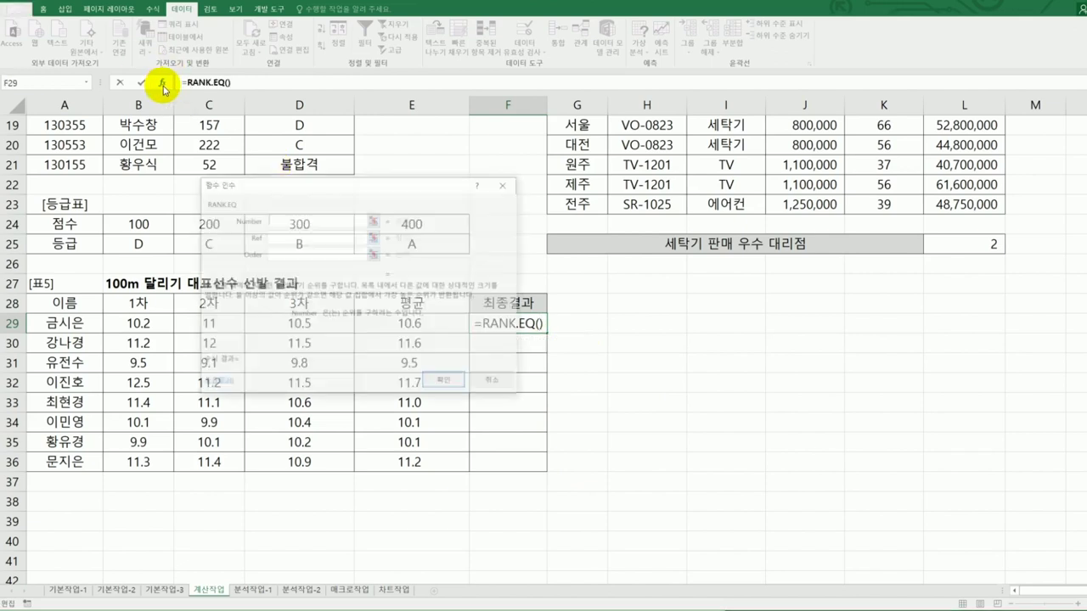
- Set RANK.EQ to Number E29, Ref $E$29:$E$36, Order 1 and confirm it
left_click_drag(374, 176, 758, 278)
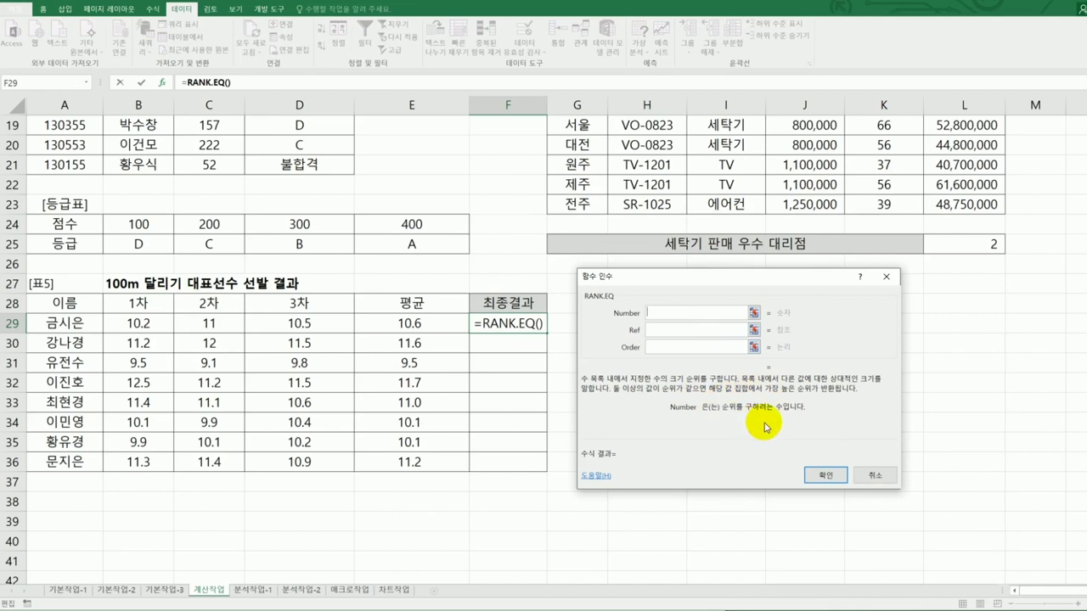
left_click(422, 319)
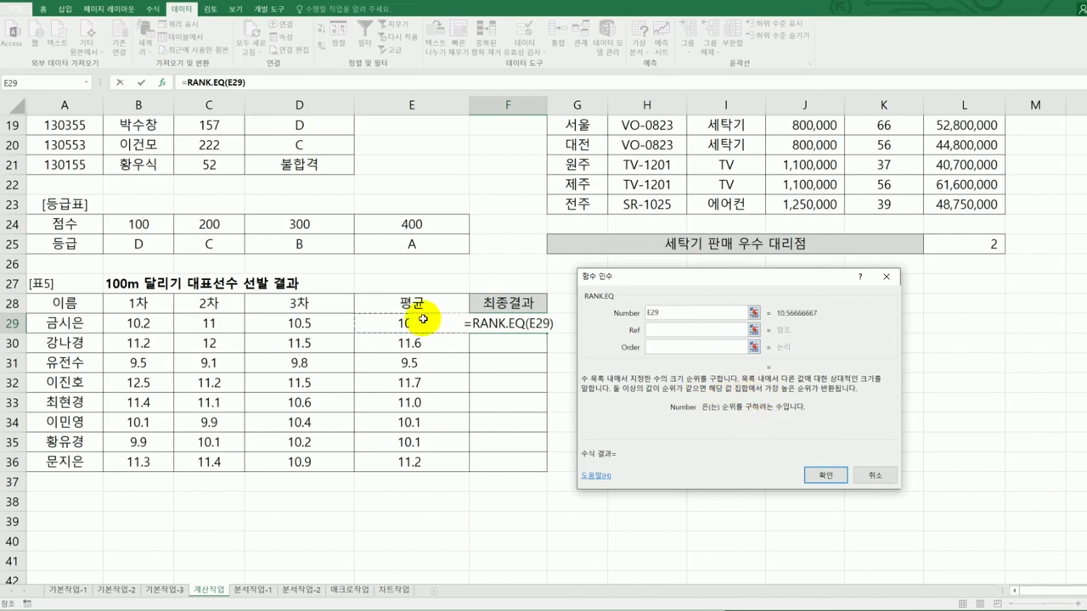
left_click(670, 330)
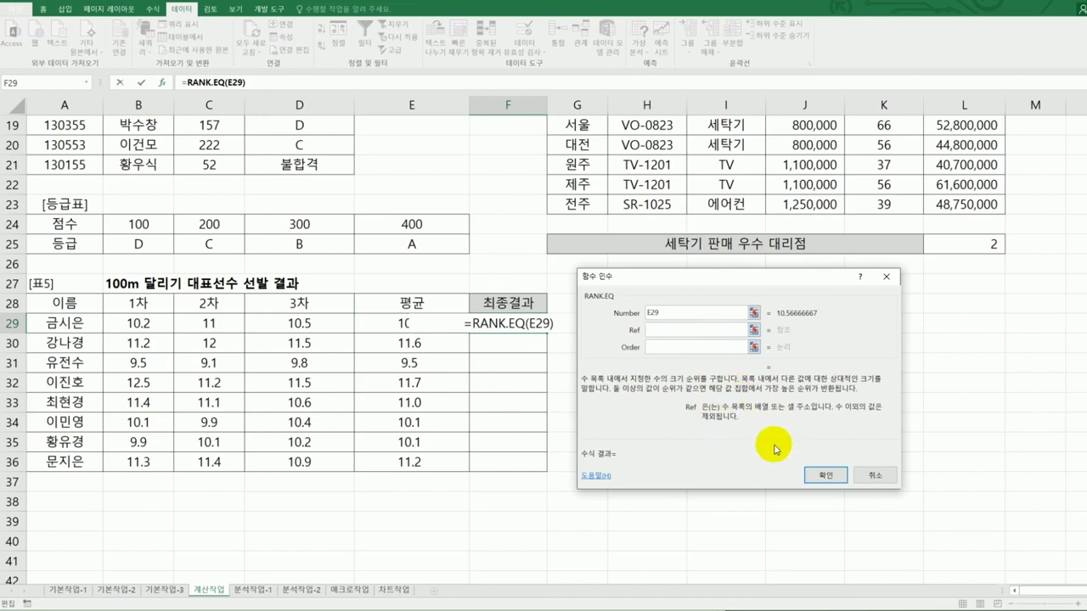
left_click_drag(361, 319, 406, 470)
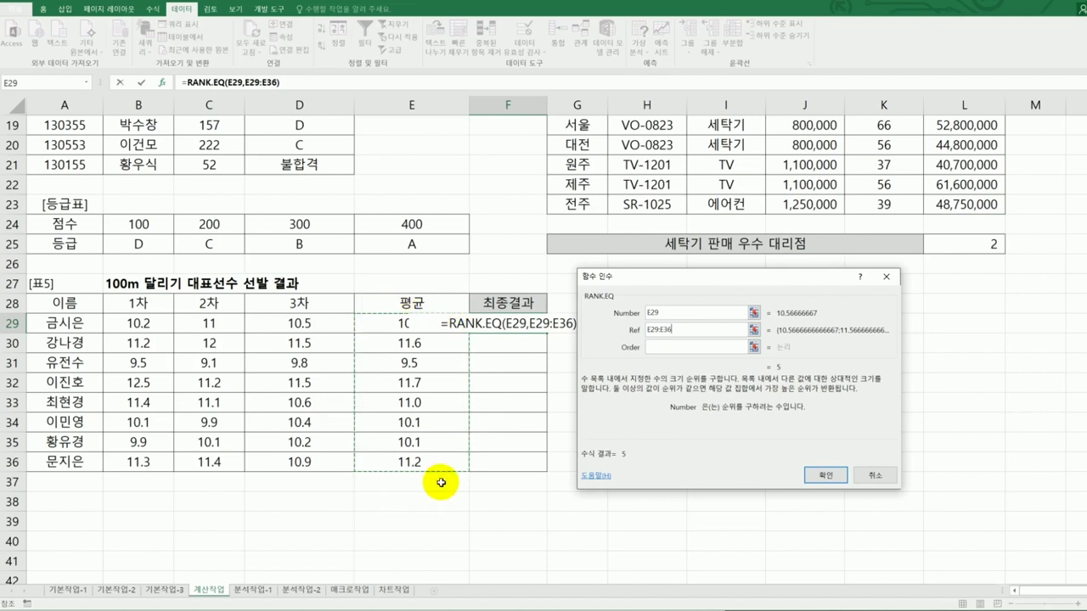
key("F4")
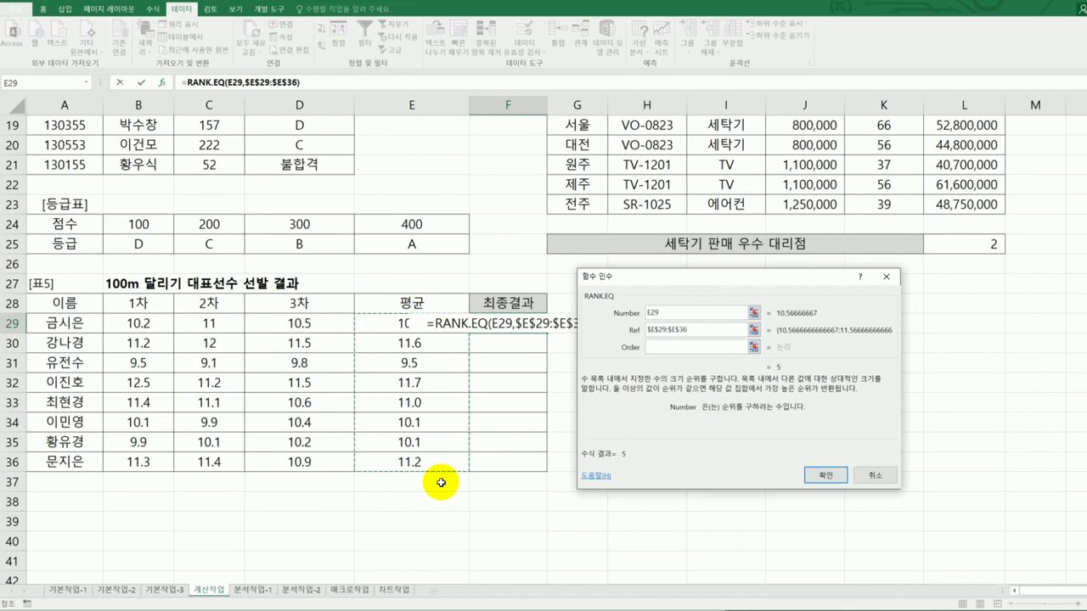
left_click(652, 348)
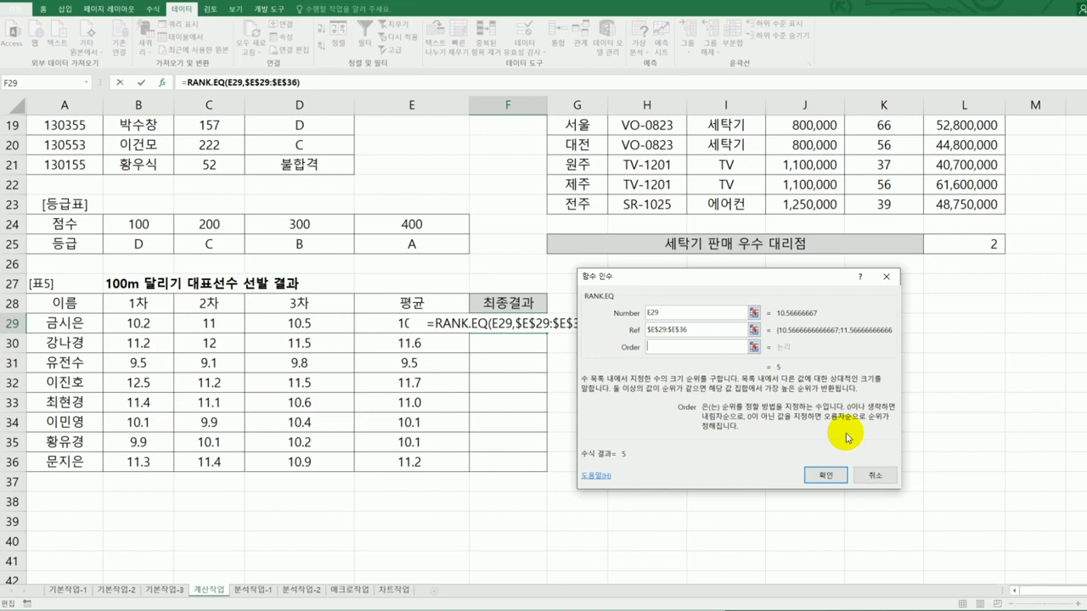
type("1")
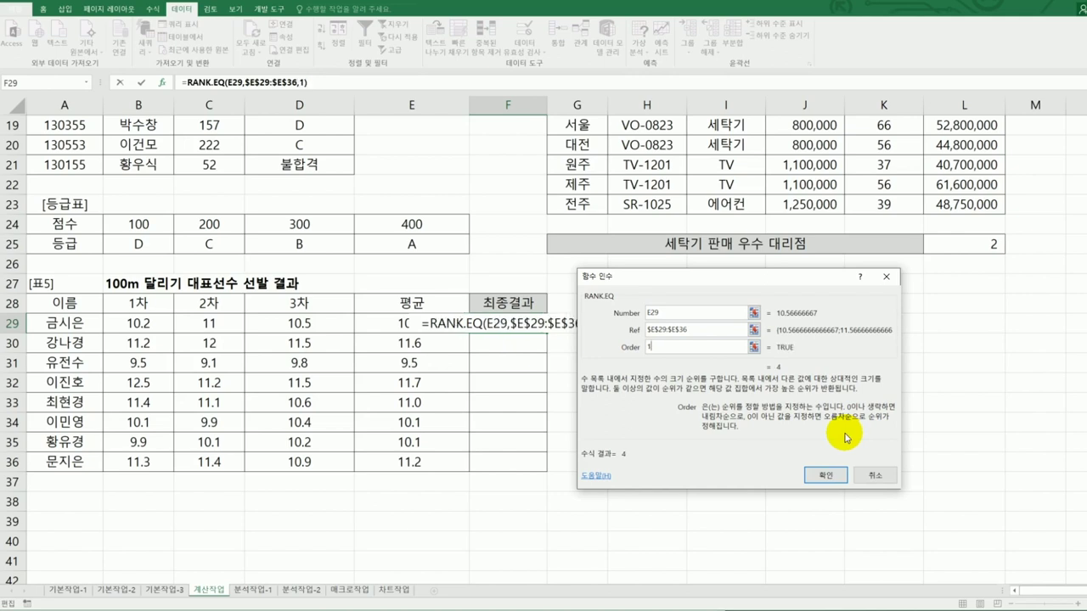
left_click(831, 476)
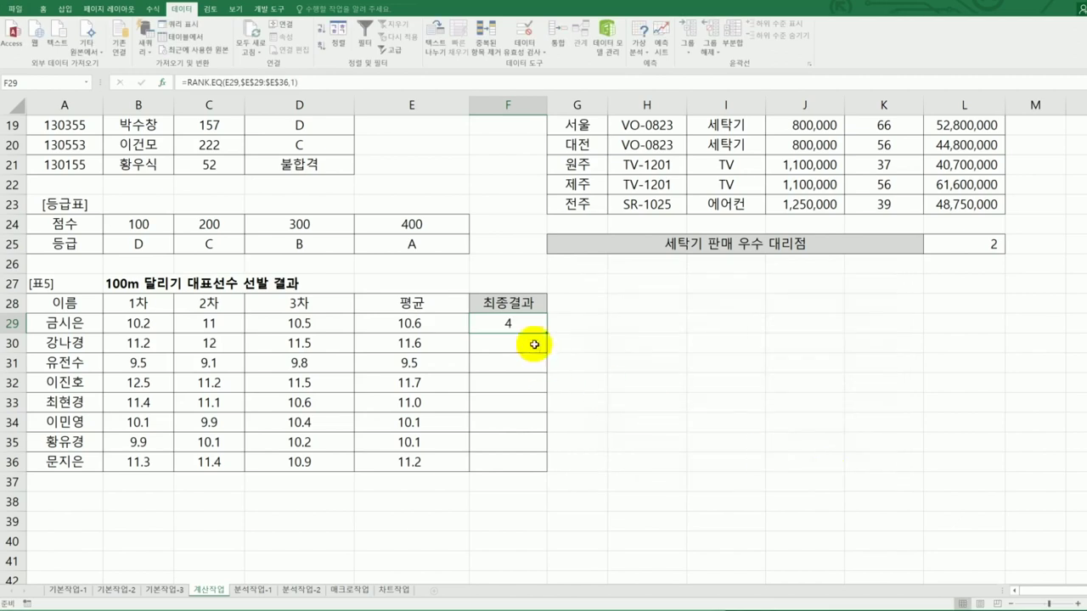
- Copy the rank formula down to F36, then reselect F29 to revise its formula
left_click_drag(544, 333, 549, 472)
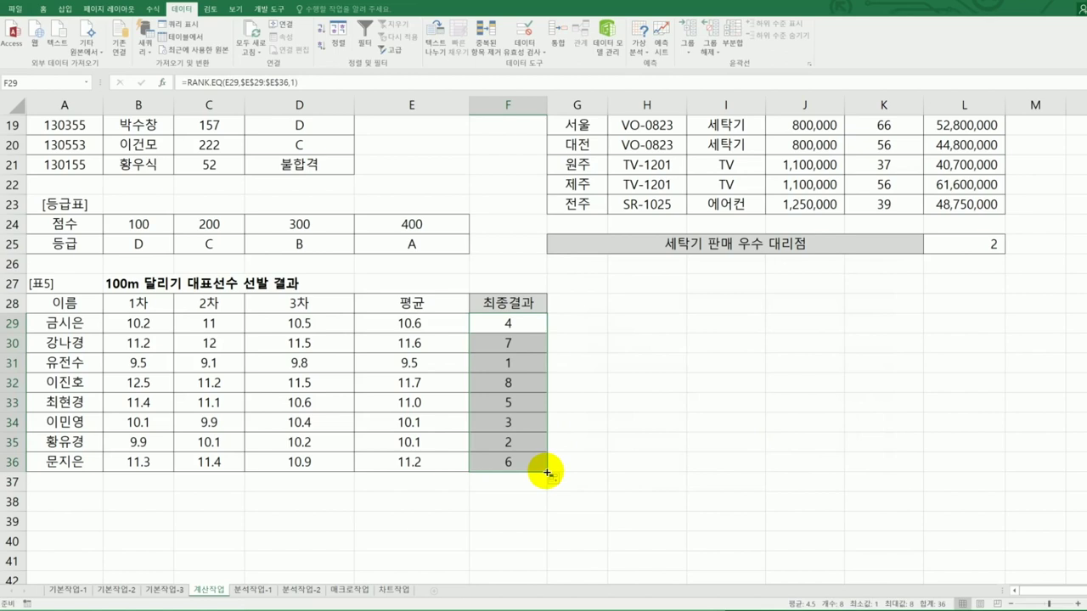
key("alt+Tab")
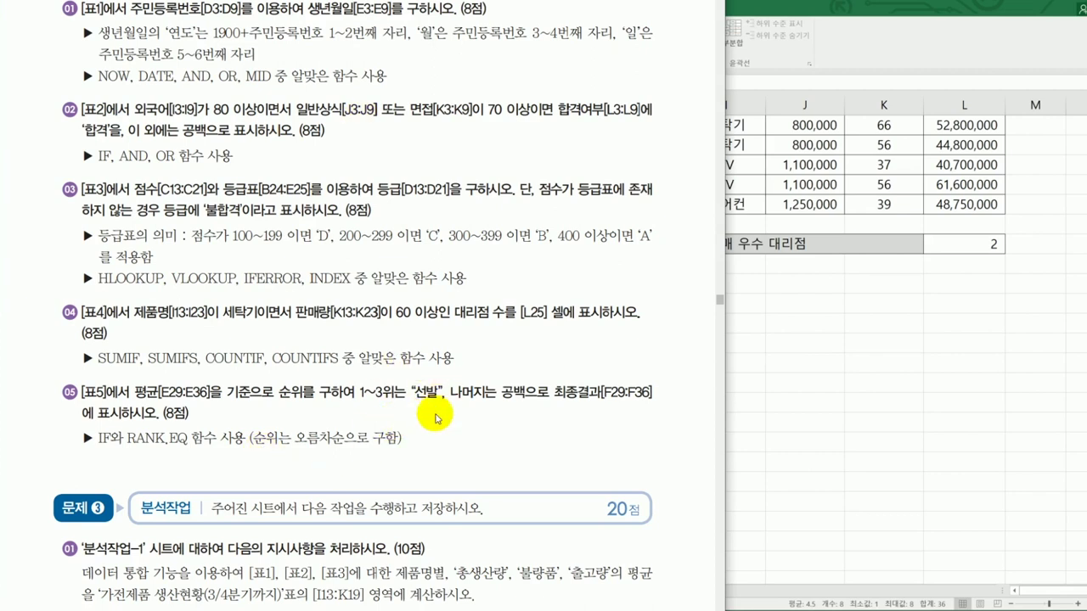
key("alt+Tab")
left_click(500, 328)
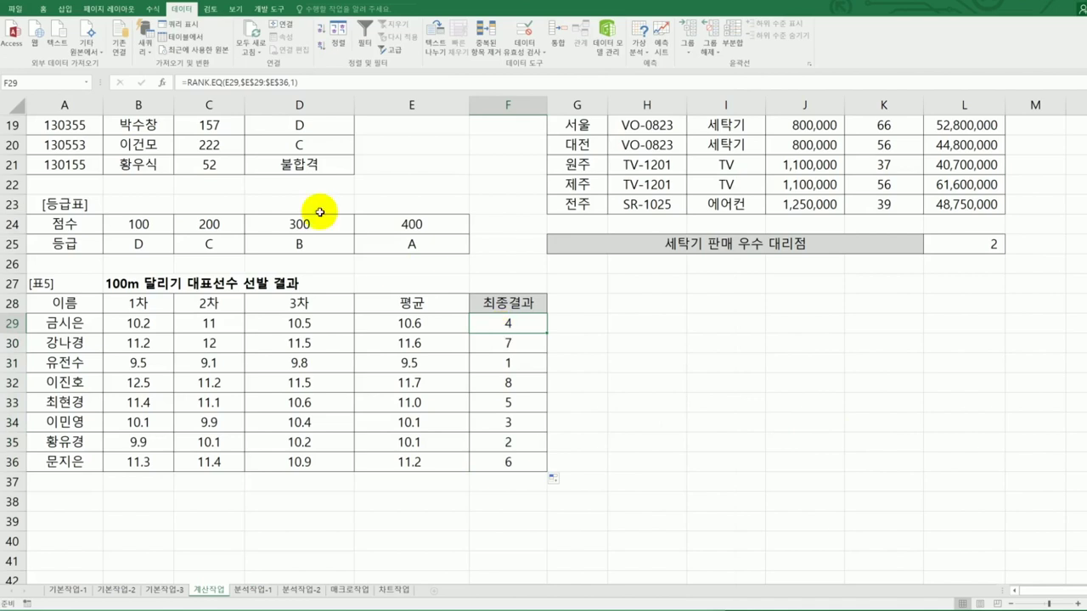
left_click(185, 82)
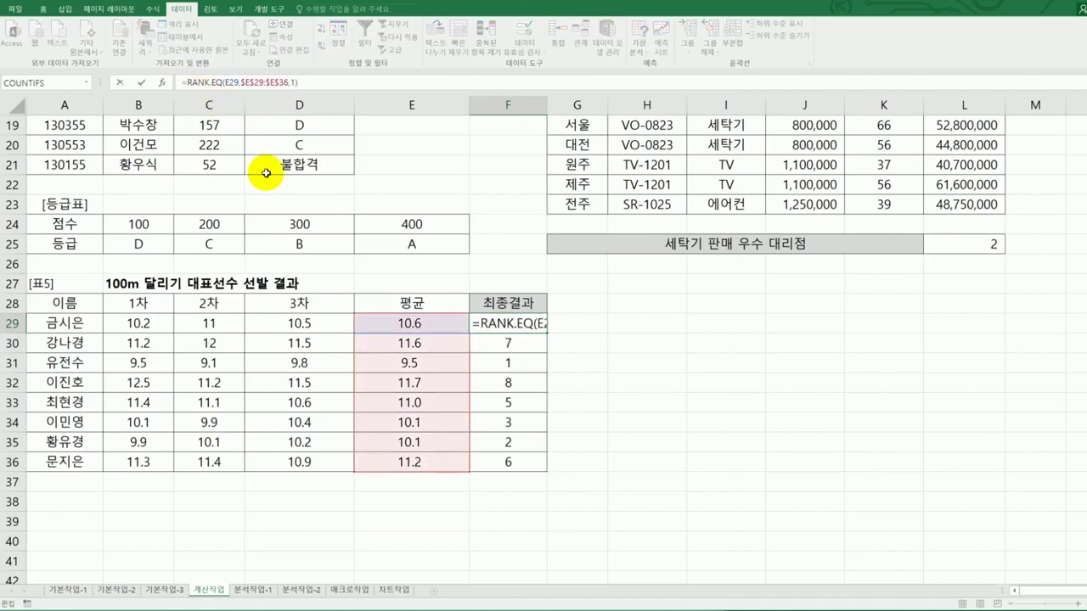
- Rewrite F29 as =IF(RANK.EQ(E29,$E$29:$E$36,1)<=3,"선발","")
type("if")
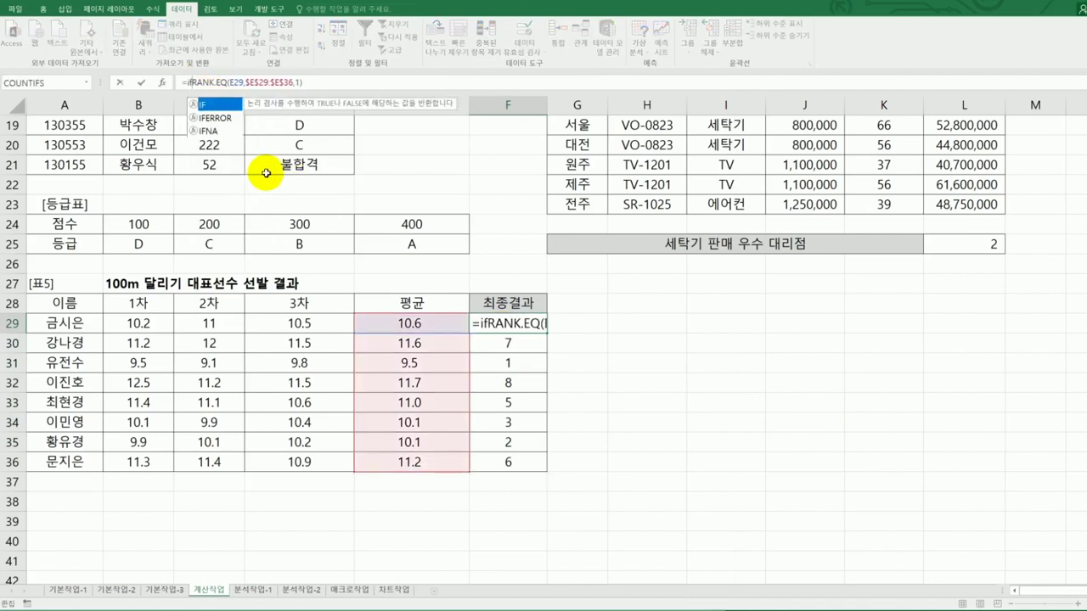
type("(")
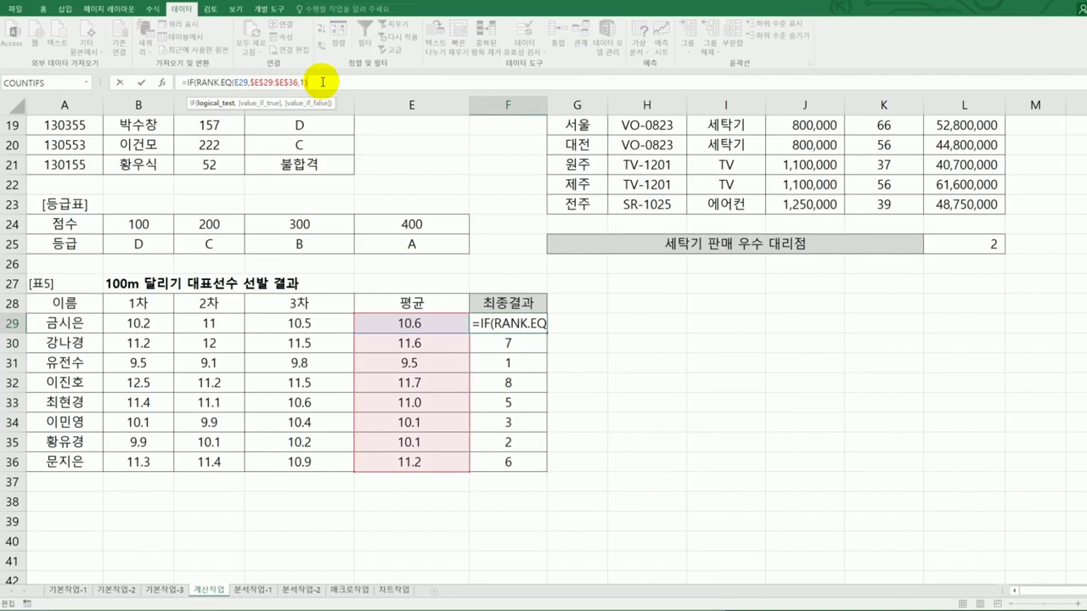
type("<")
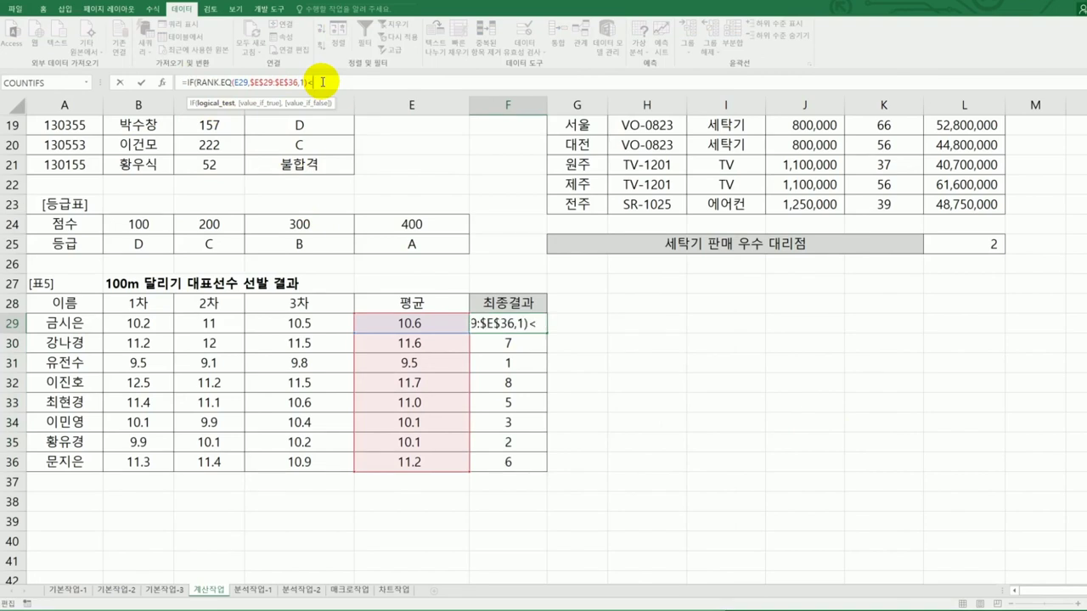
type("=3")
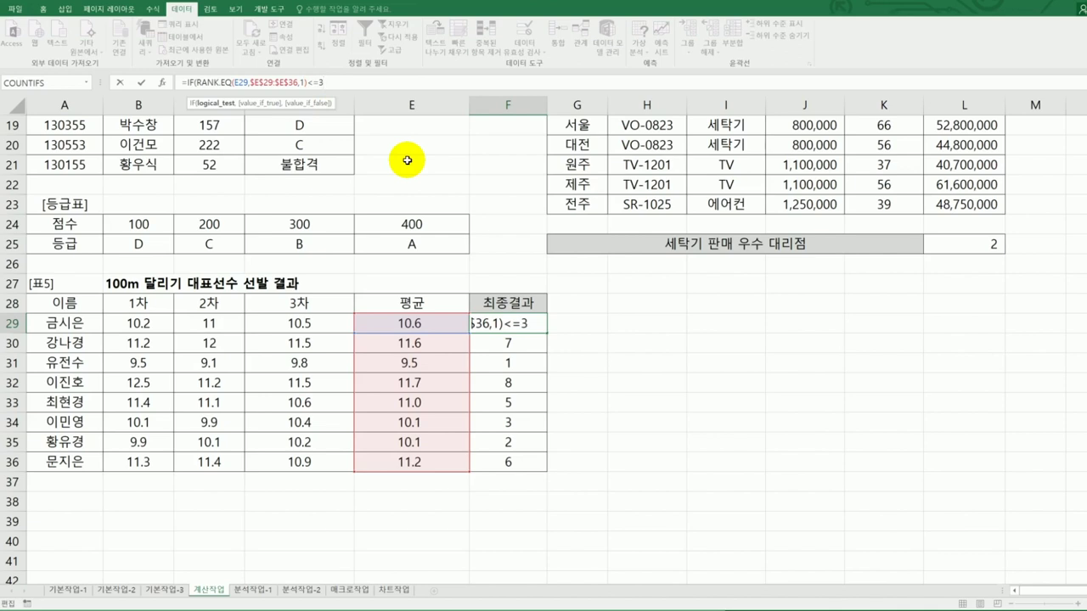
type(",")
type("\"ㅅ")
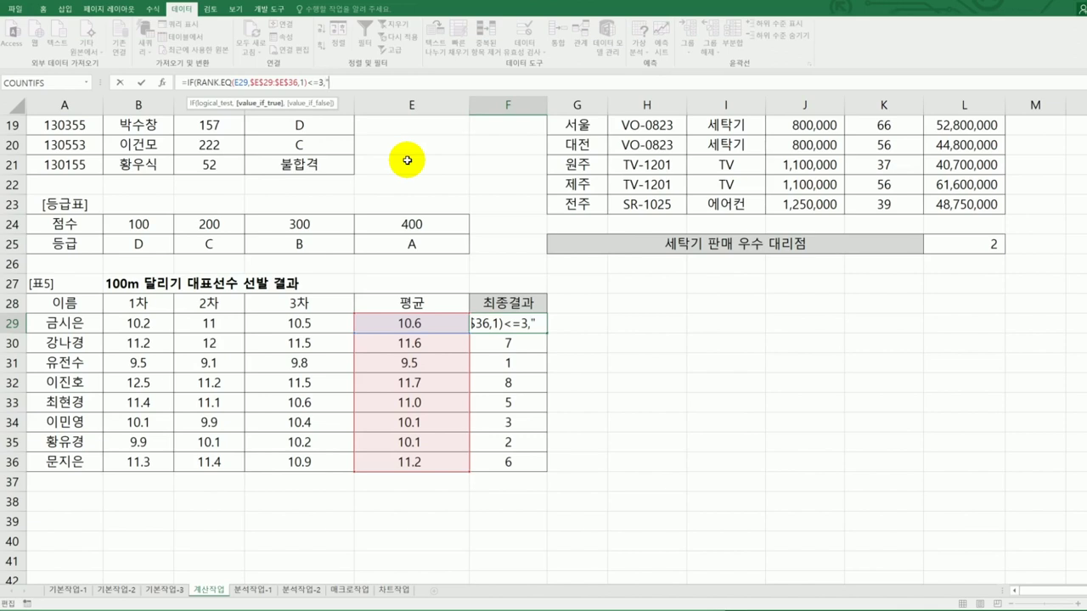
type("선발\"")
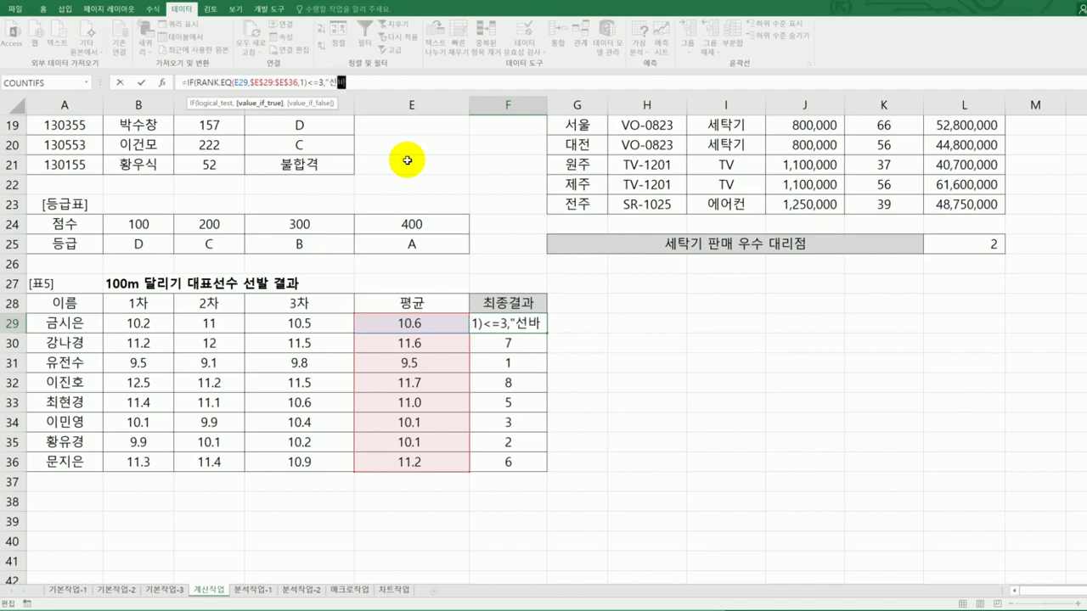
type(",\"\"")
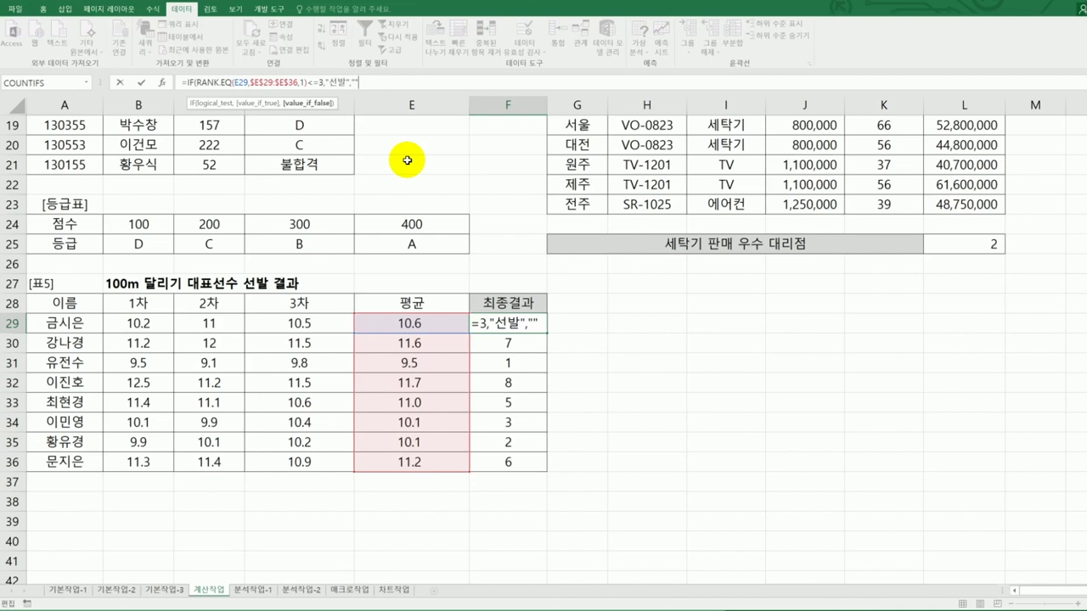
type(")")
key("Return")
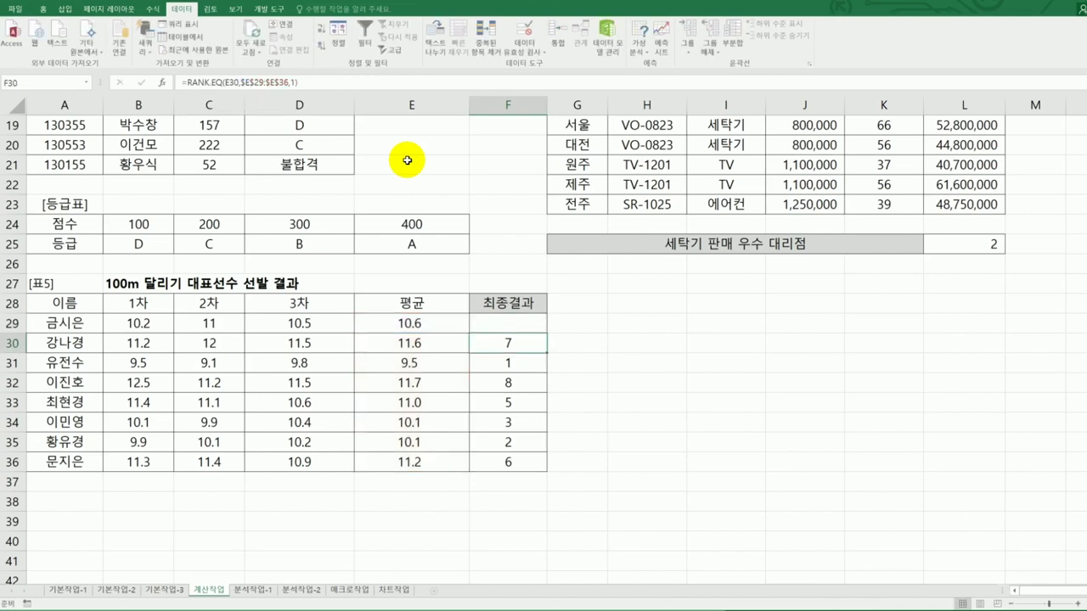
left_click(532, 328)
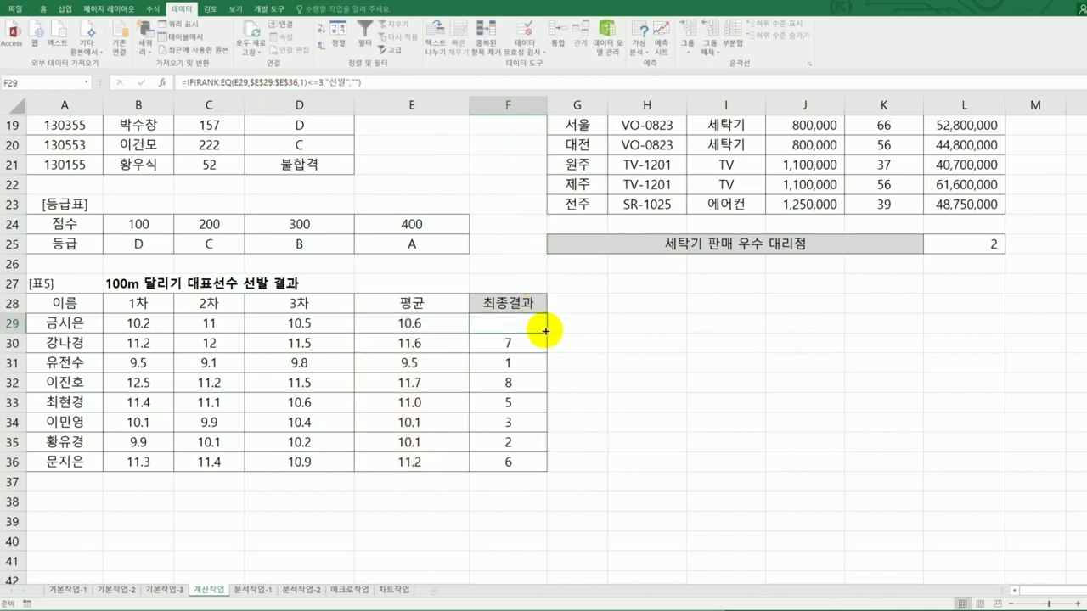
- Copy F29's IF/RANK.EQ formula down to F36 and review the exam instructions
left_click_drag(548, 334, 535, 461)
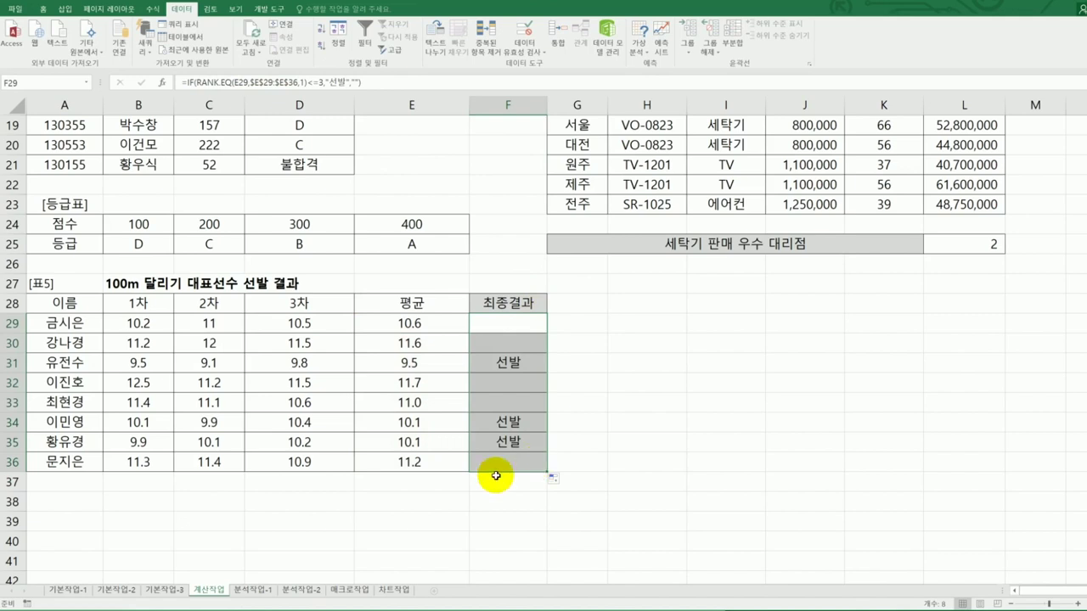
key("alt+Tab")
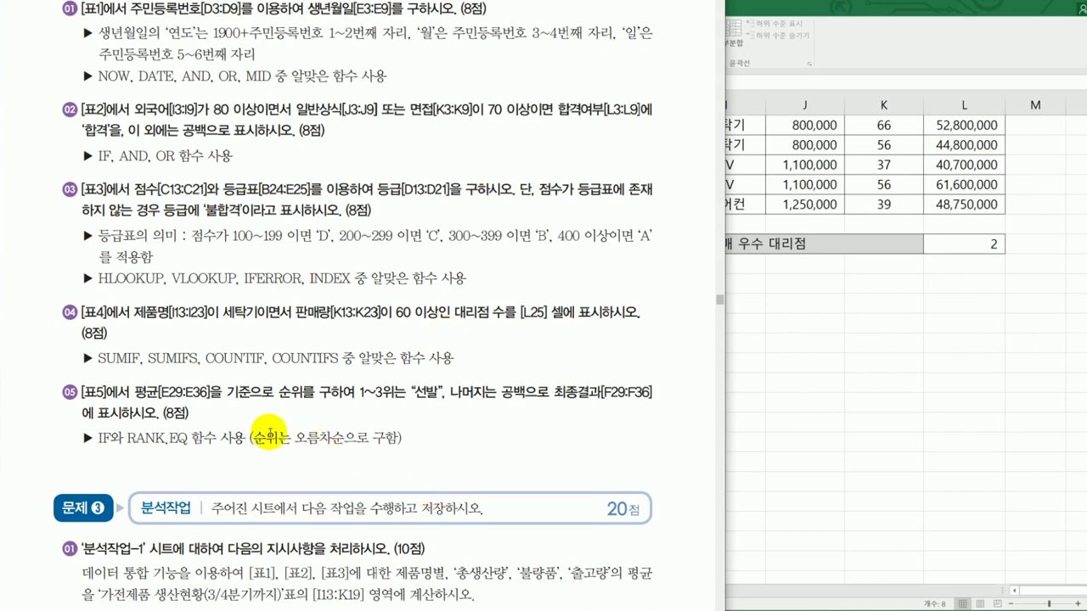
scroll(306, 446, "down", 5)
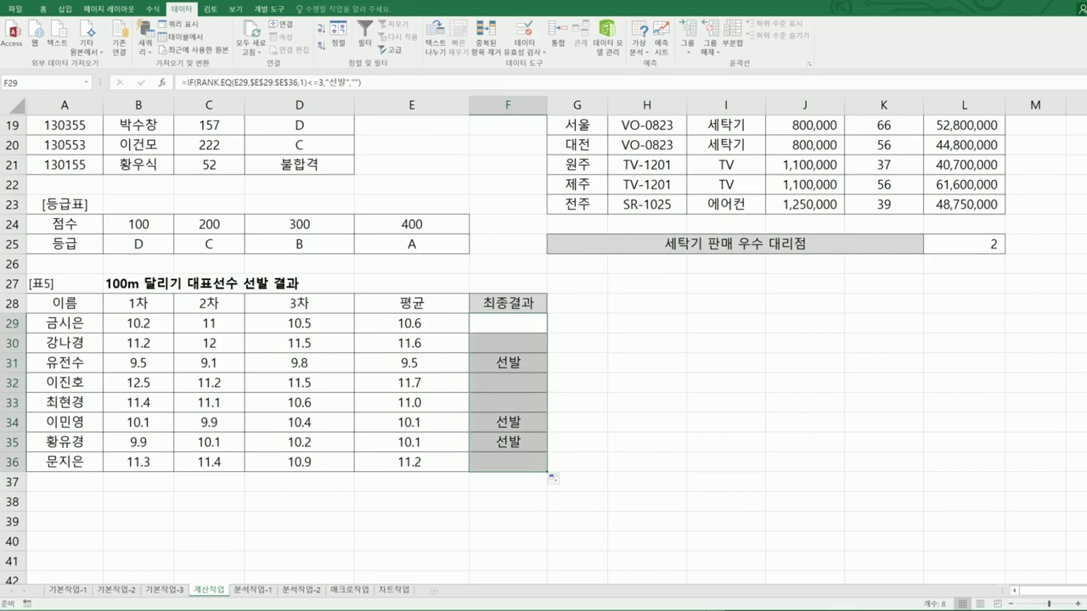
- Go to the 분석작업-1 sheet, select H12:K19, and check the consolidation task
left_click(253, 590)
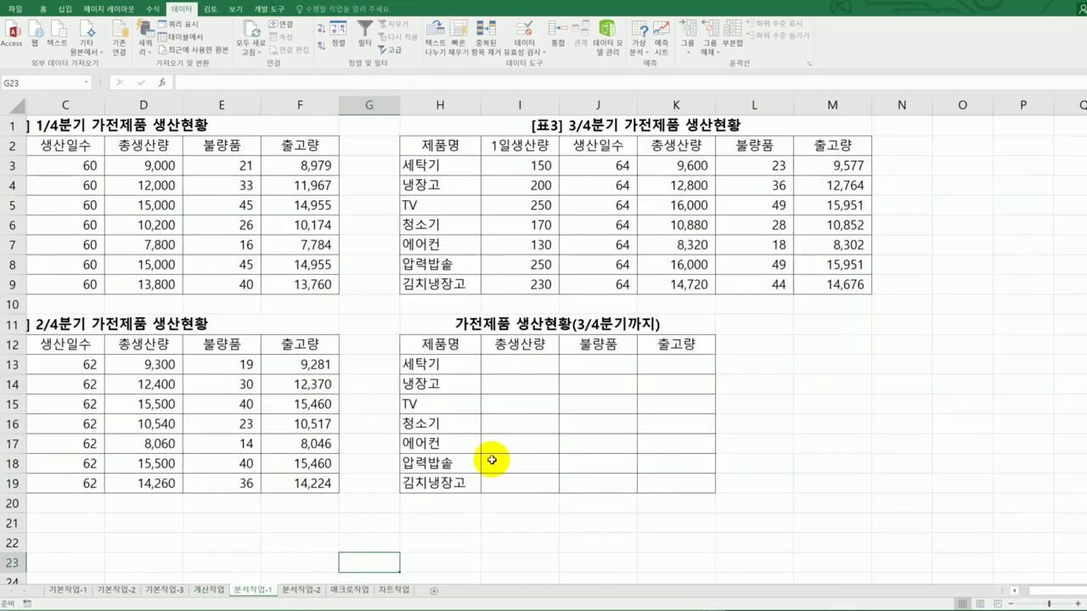
left_click(1014, 590)
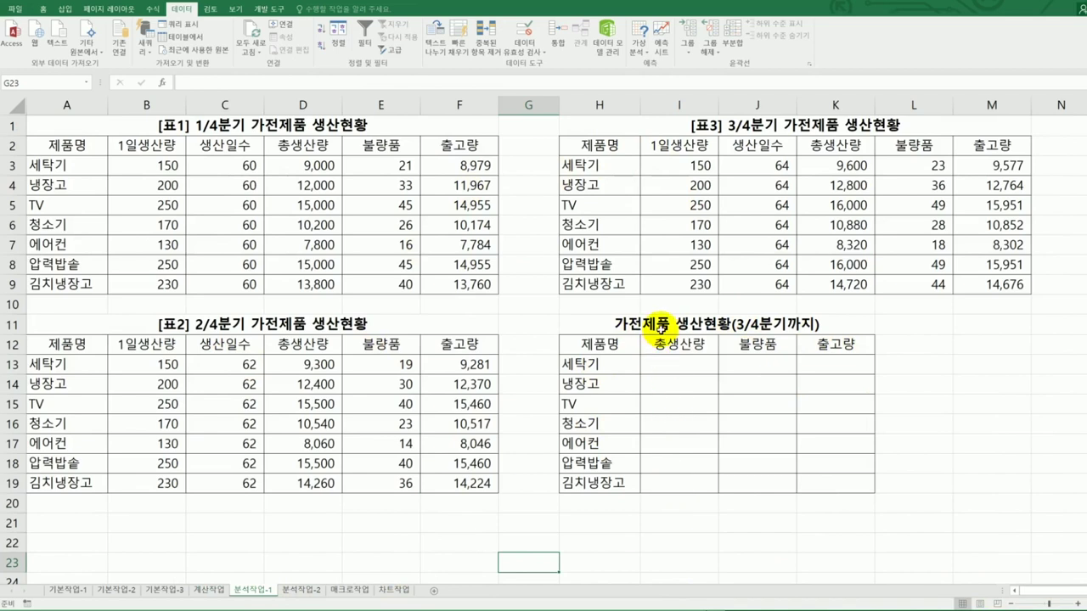
left_click_drag(611, 345, 811, 477)
key("alt+Tab")
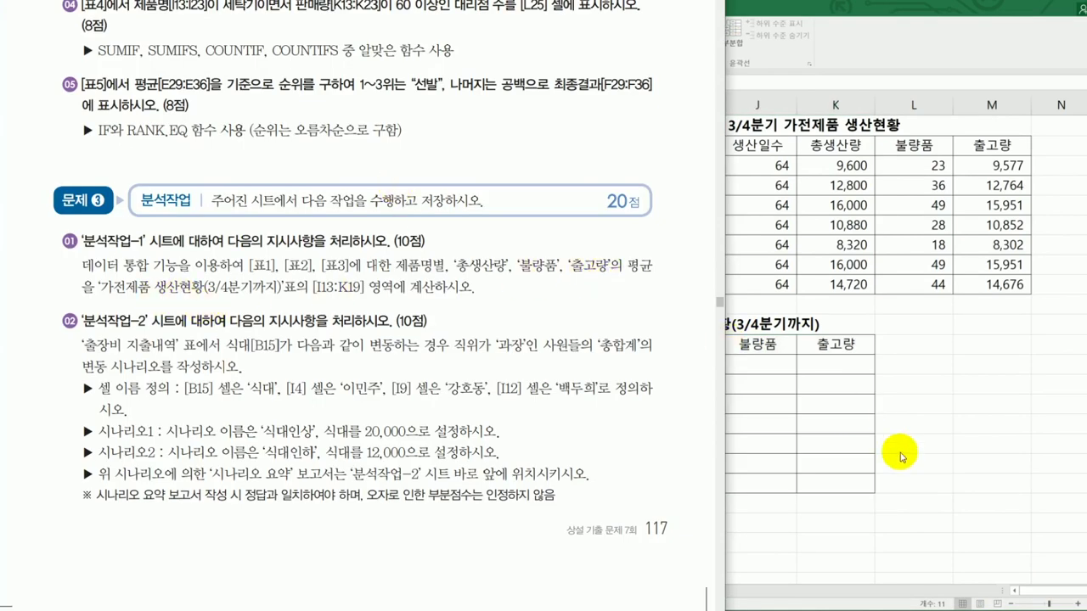
key("alt+Tab")
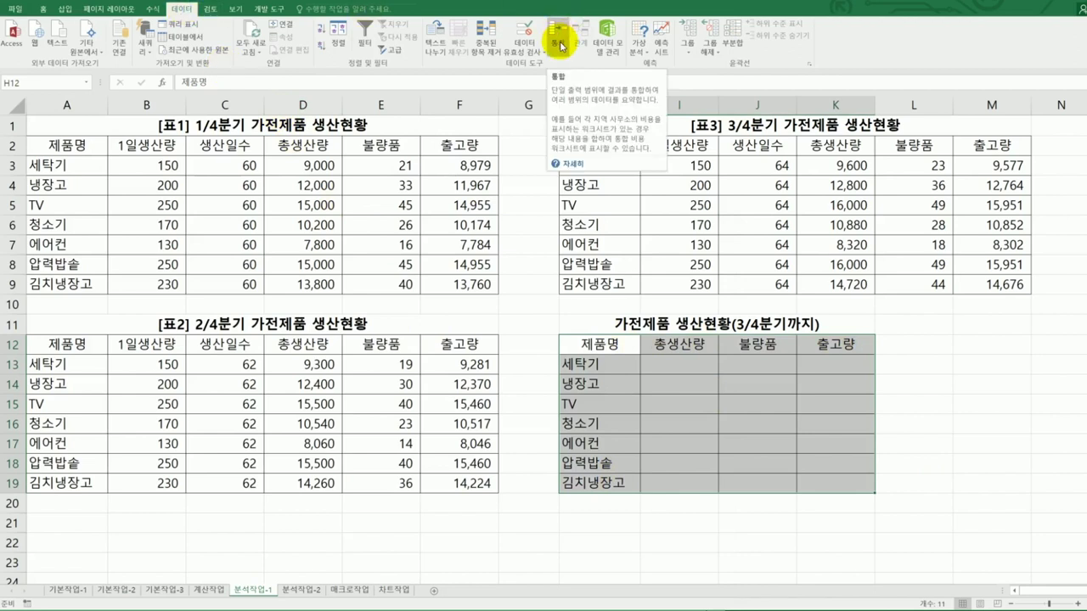
- In Consolidate, choose 평균 as the function and add the 표1 range A2:F9
left_click(560, 45)
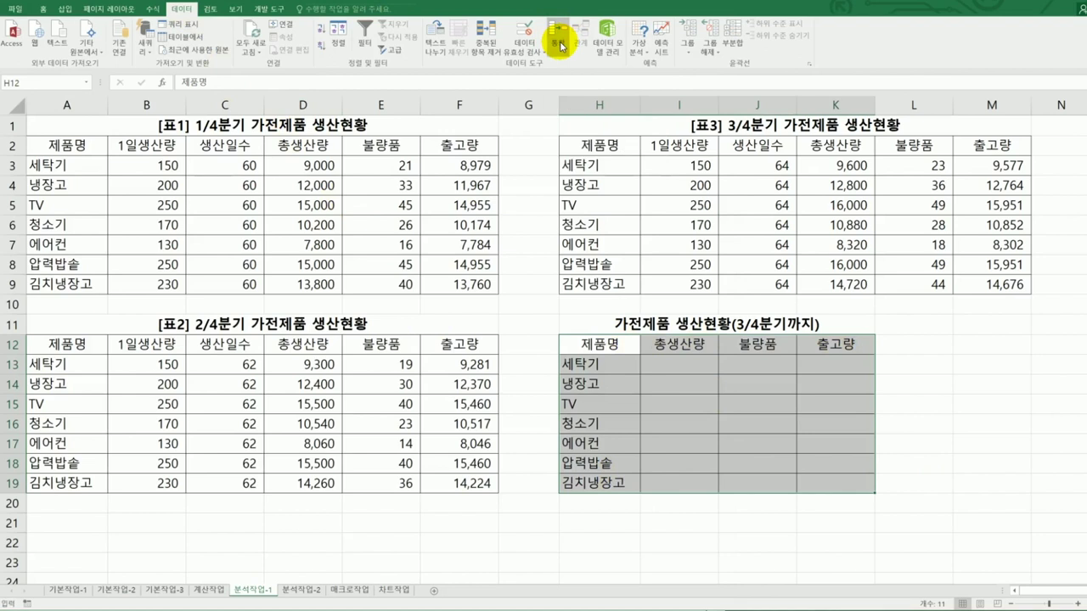
left_click_drag(730, 281, 859, 257)
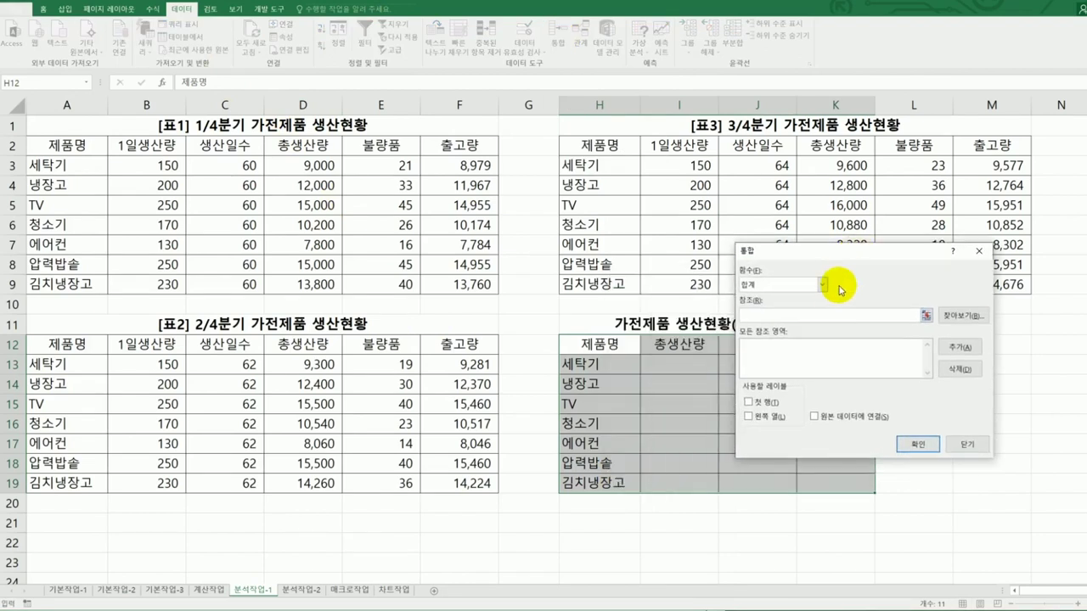
left_click(756, 285)
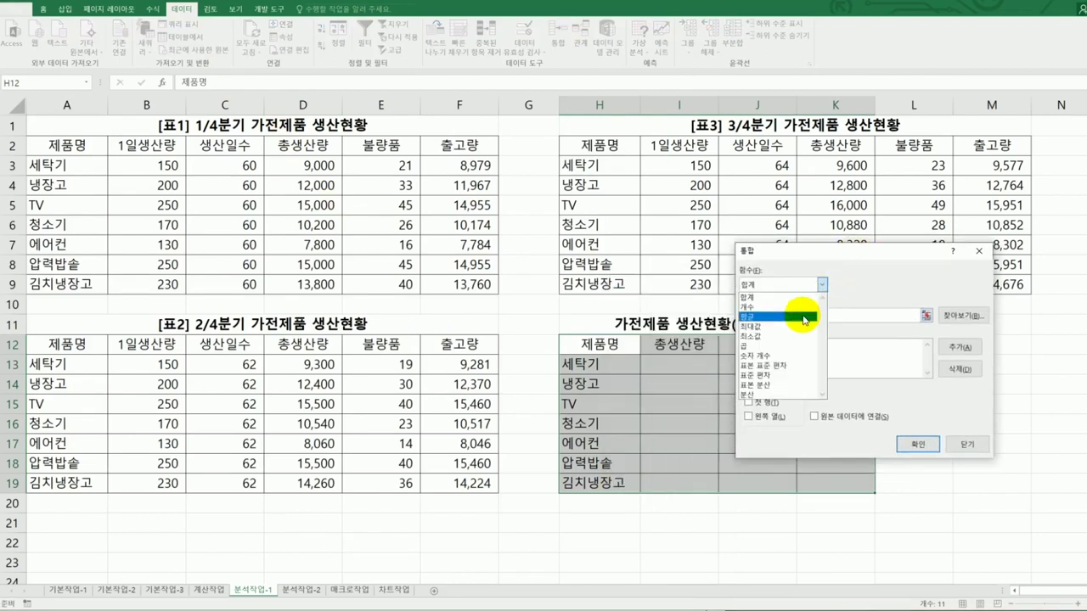
left_click(803, 318)
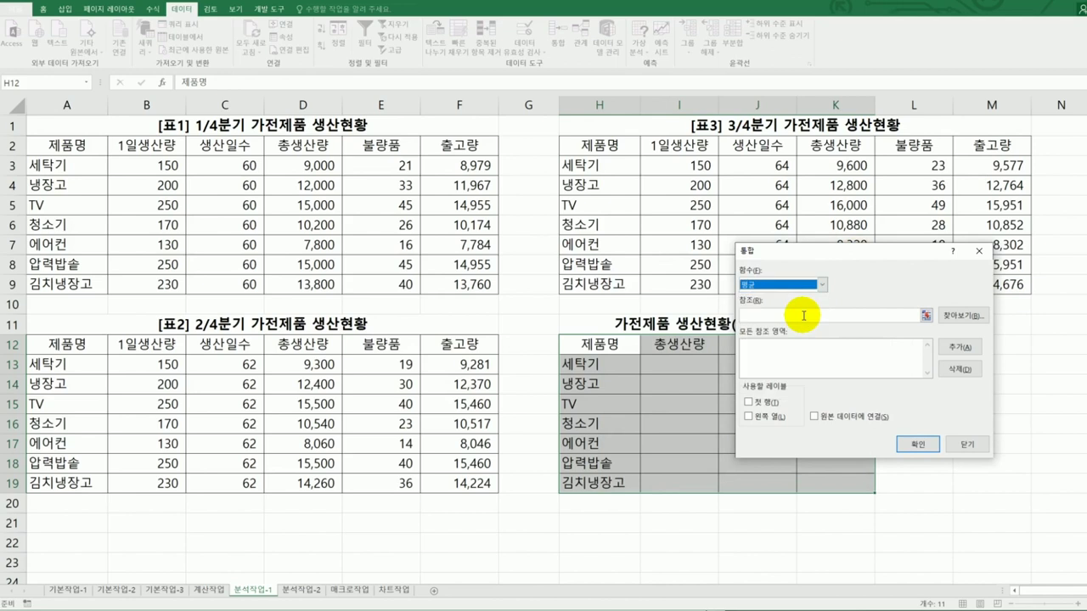
left_click(803, 316)
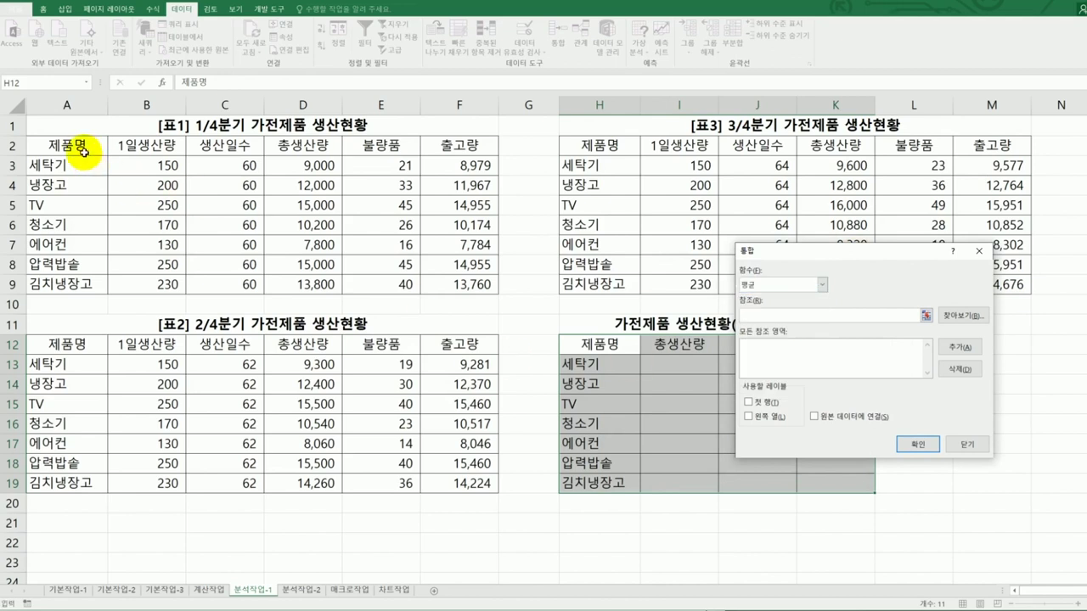
left_click_drag(82, 147, 459, 286)
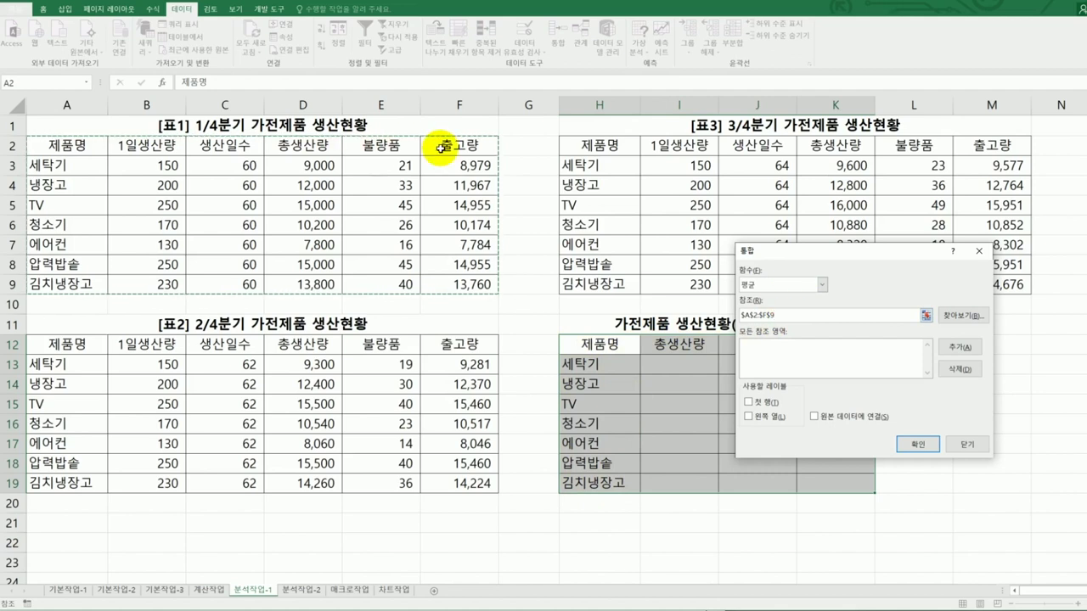
left_click(948, 350)
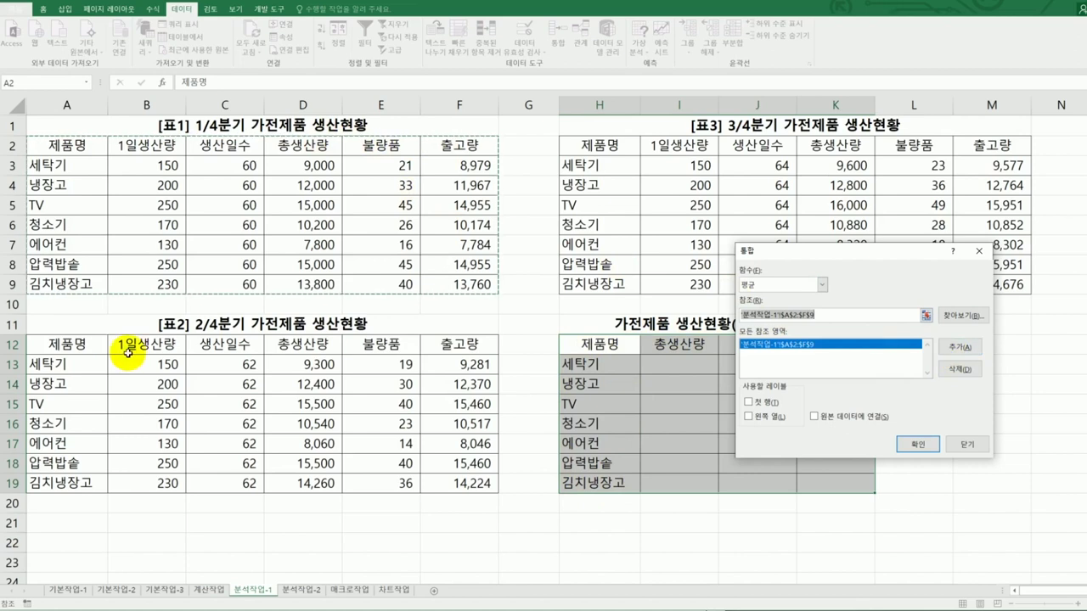
- Add A12:F19 and H2:M9, use first row and left column labels, and consolidate
left_click_drag(95, 348, 465, 486)
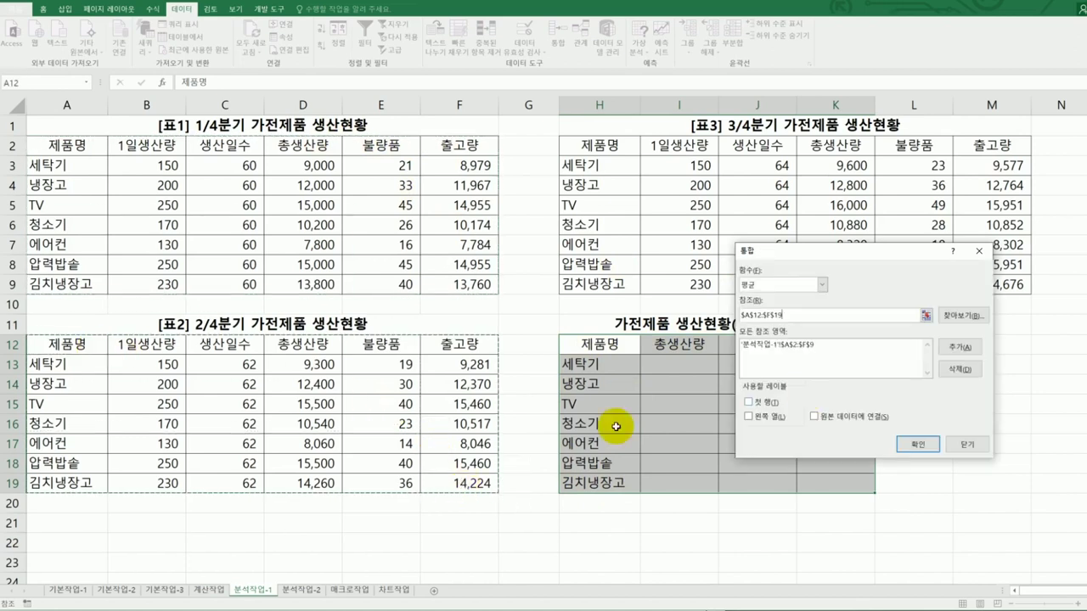
left_click(944, 348)
left_click_drag(595, 149, 1009, 286)
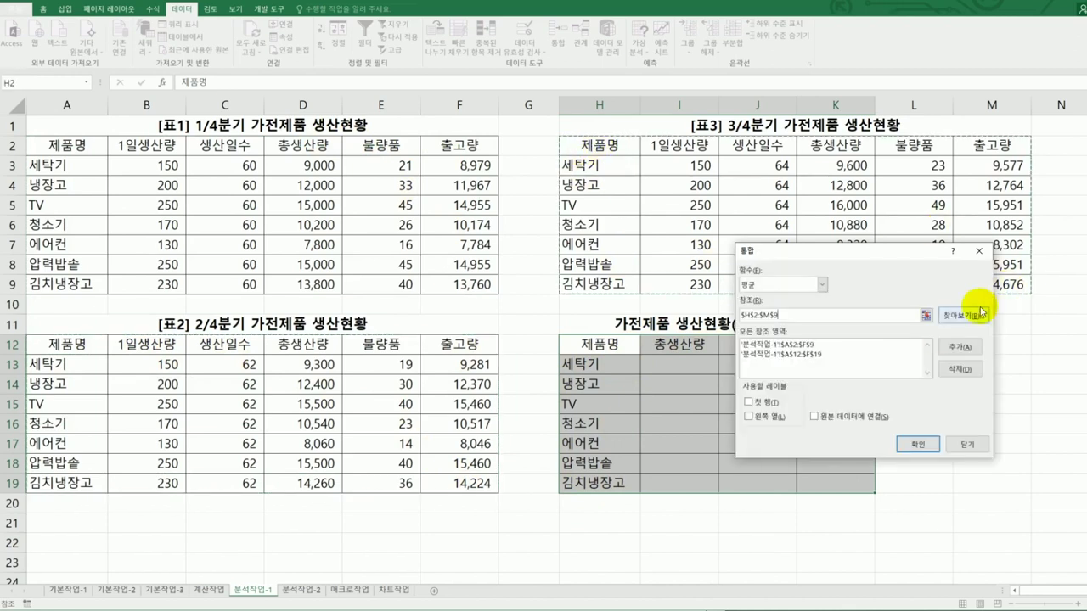
left_click(959, 347)
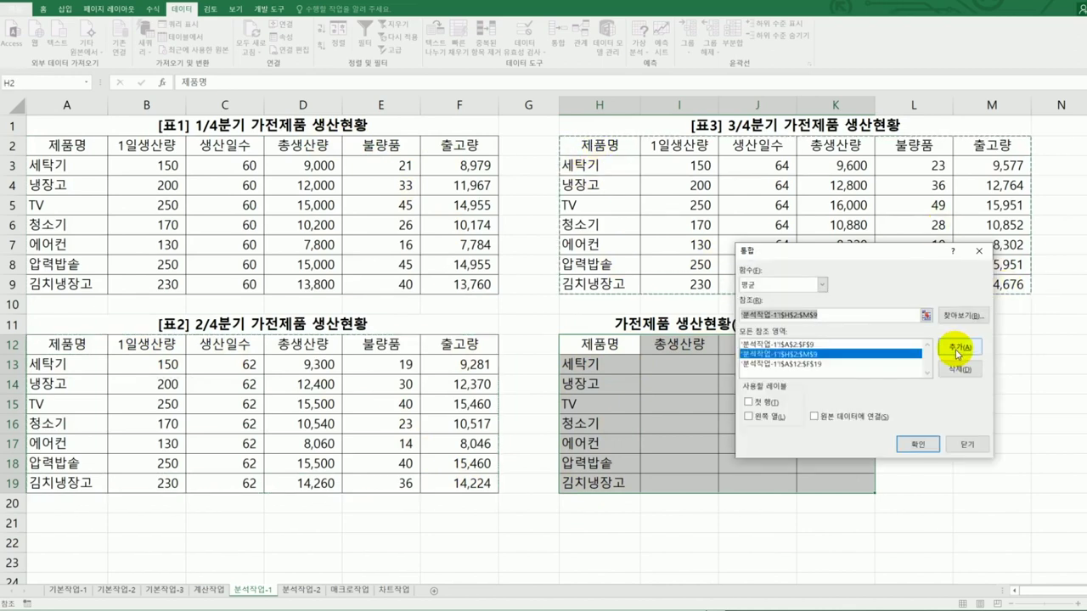
left_click(770, 406)
left_click(769, 417)
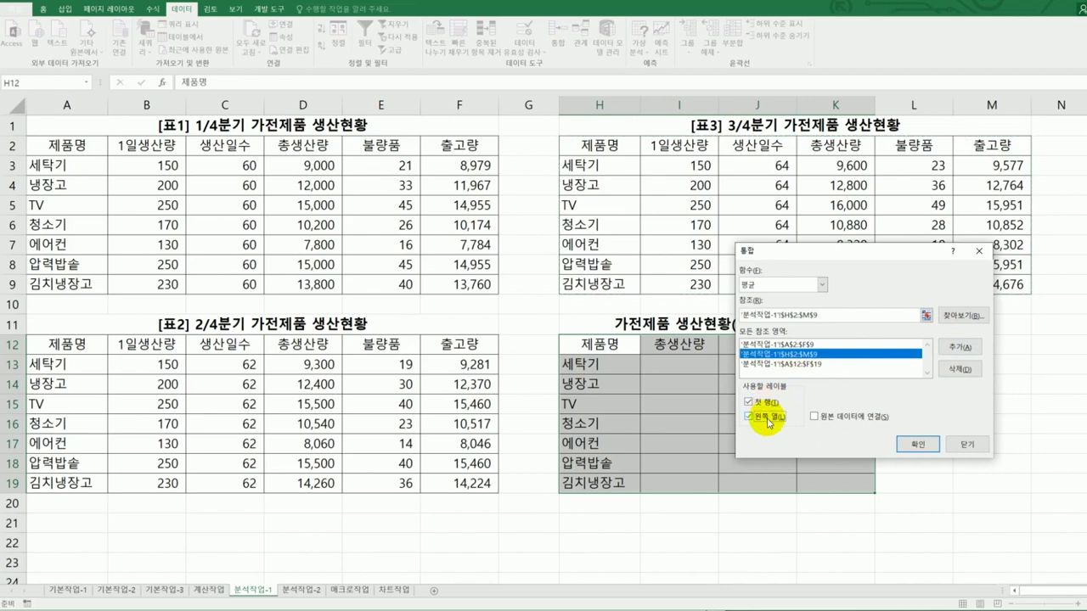
left_click(913, 443)
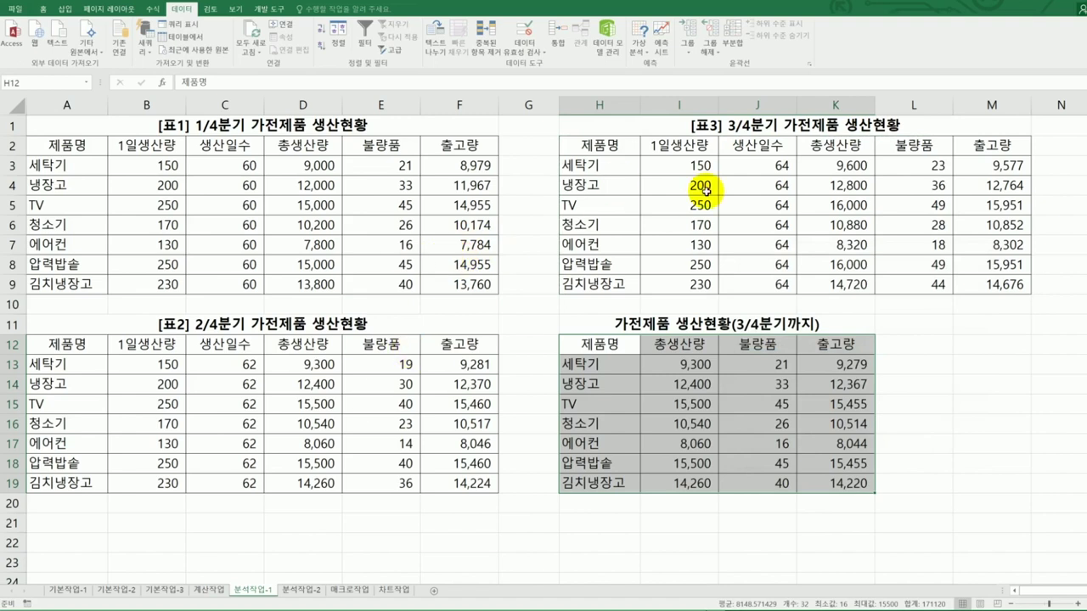
- Inspect the consolidated averages in I13:K19, e.g. 9,300, 21, 9,279 for 세탁기
left_click(616, 364)
left_click(607, 384)
left_click(604, 427)
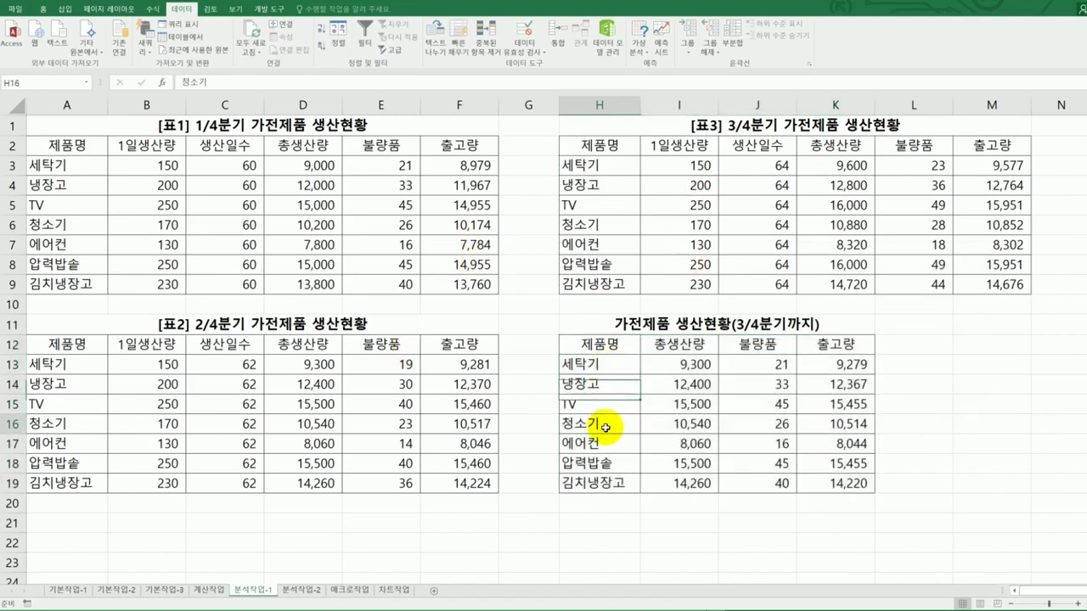
left_click(701, 349)
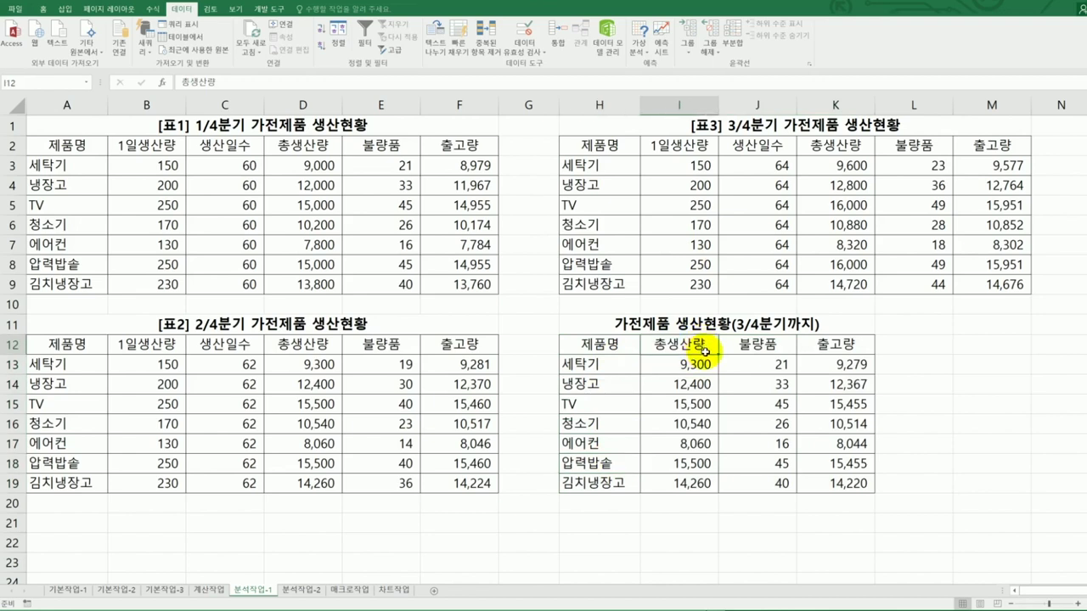
left_click(827, 343)
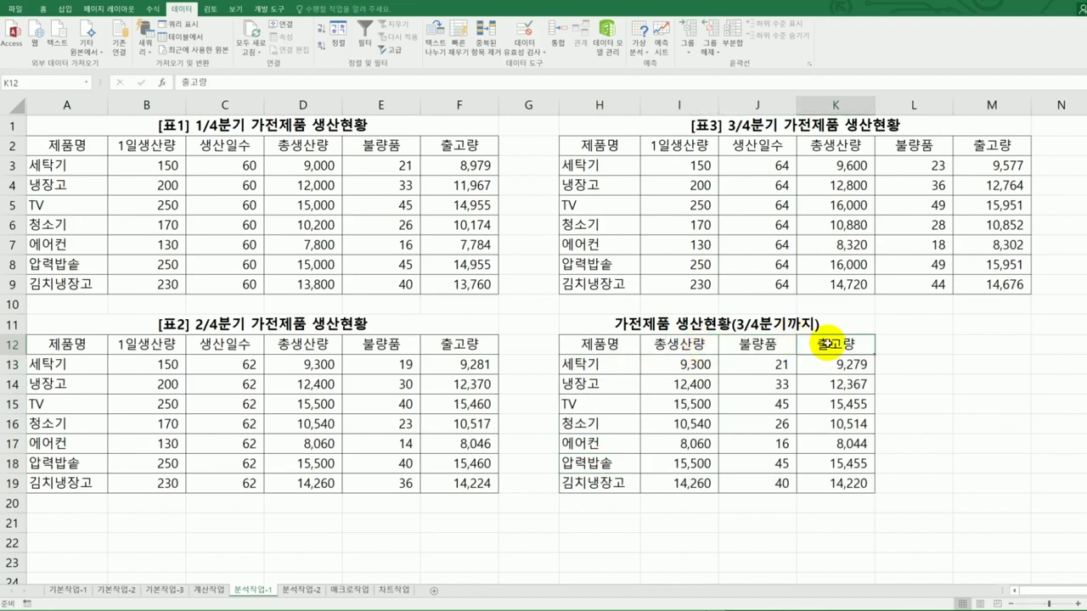
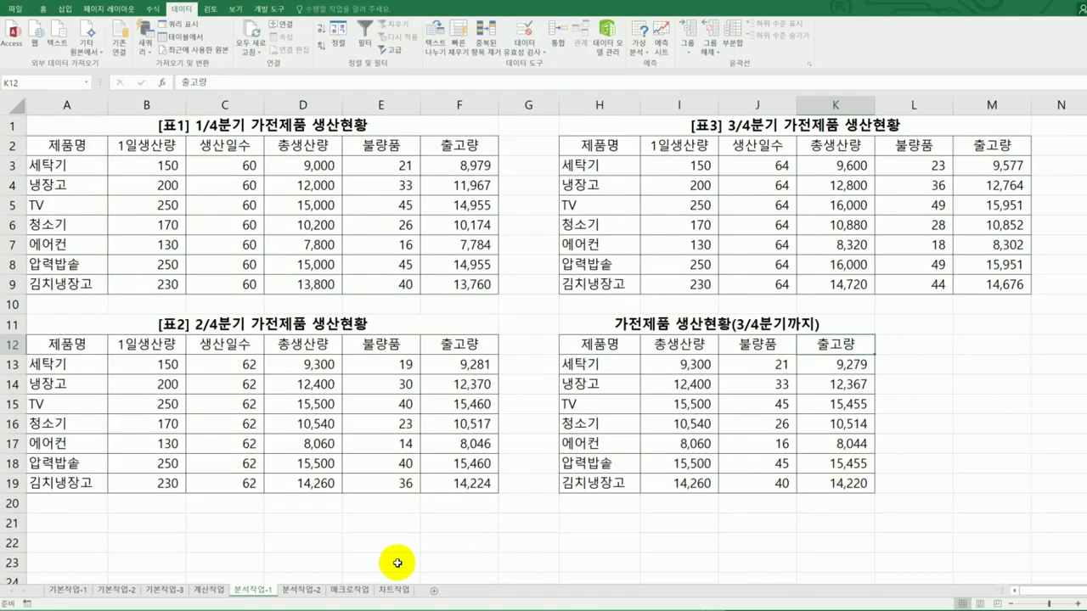
- Open the 분석작업-2 sheet and review the 과장 rows, the 총합계 formula in I13 and the textbook instructions
left_click(310, 592)
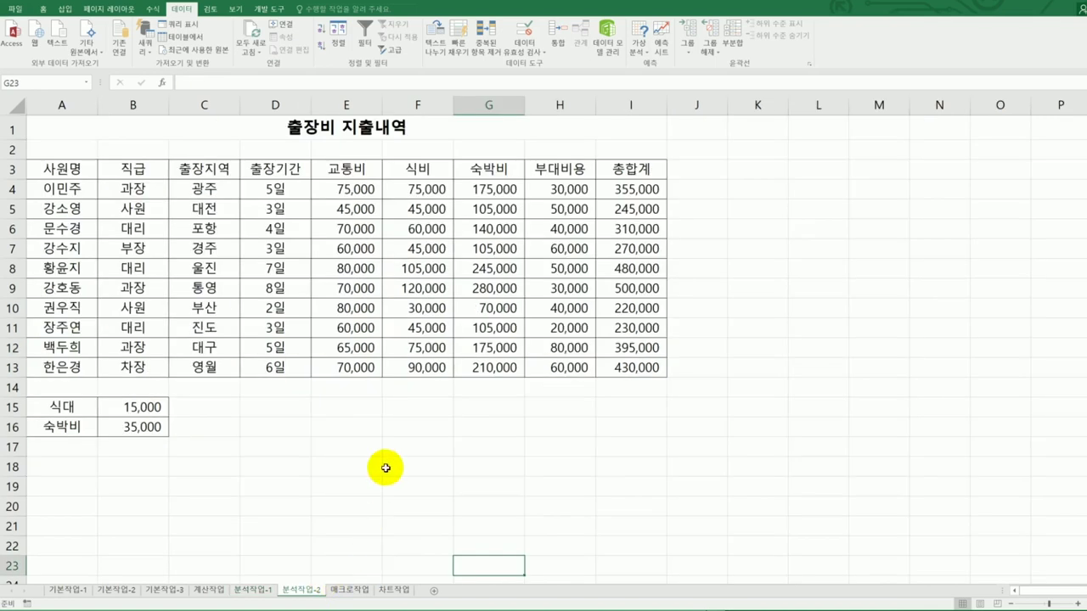
left_click(137, 187)
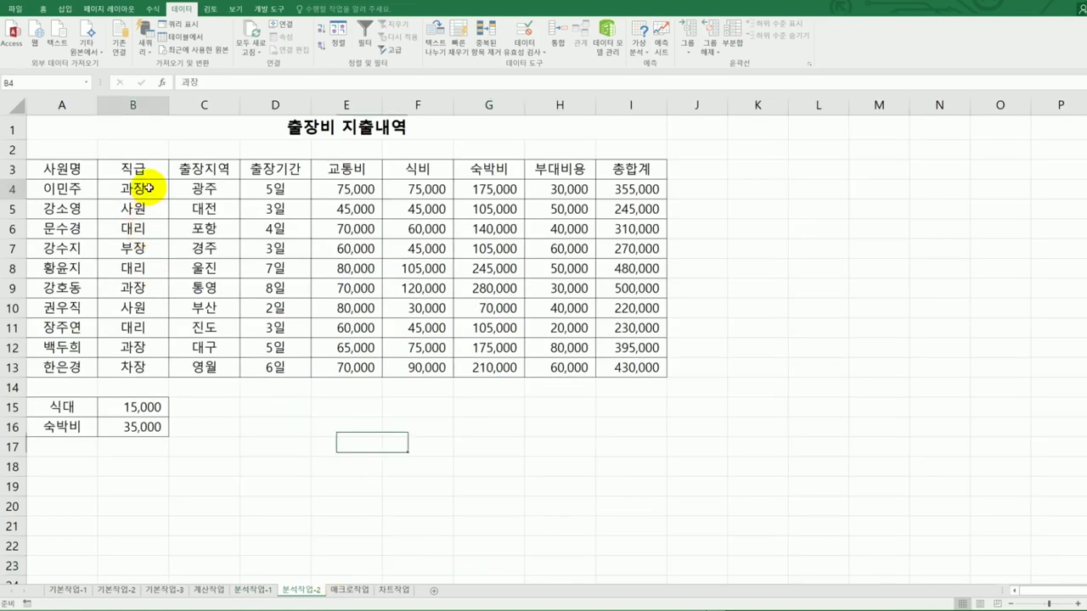
left_click(140, 284)
left_click(153, 351)
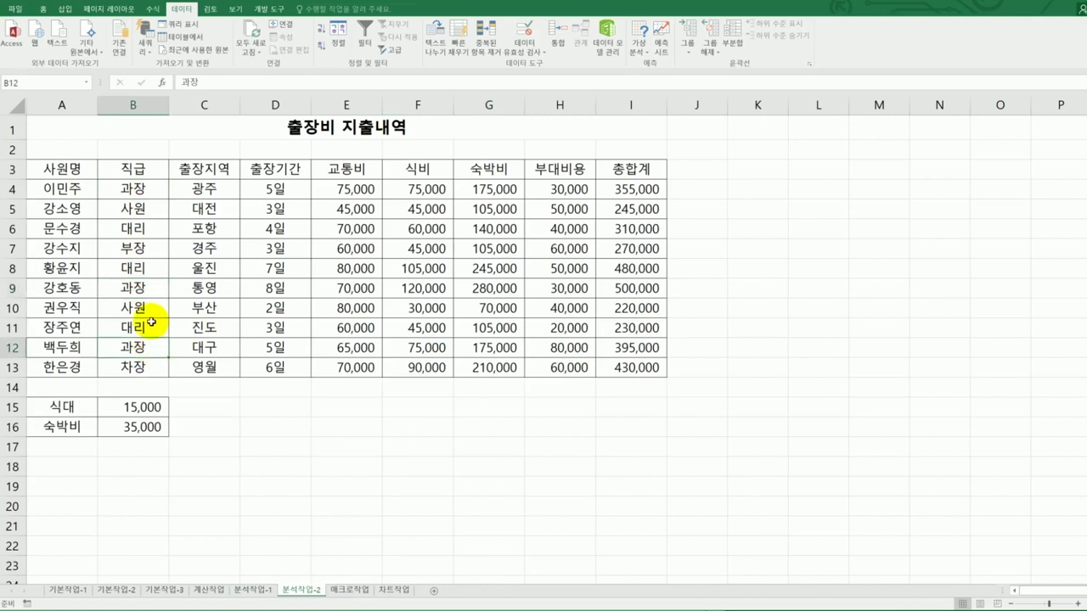
left_click(140, 286)
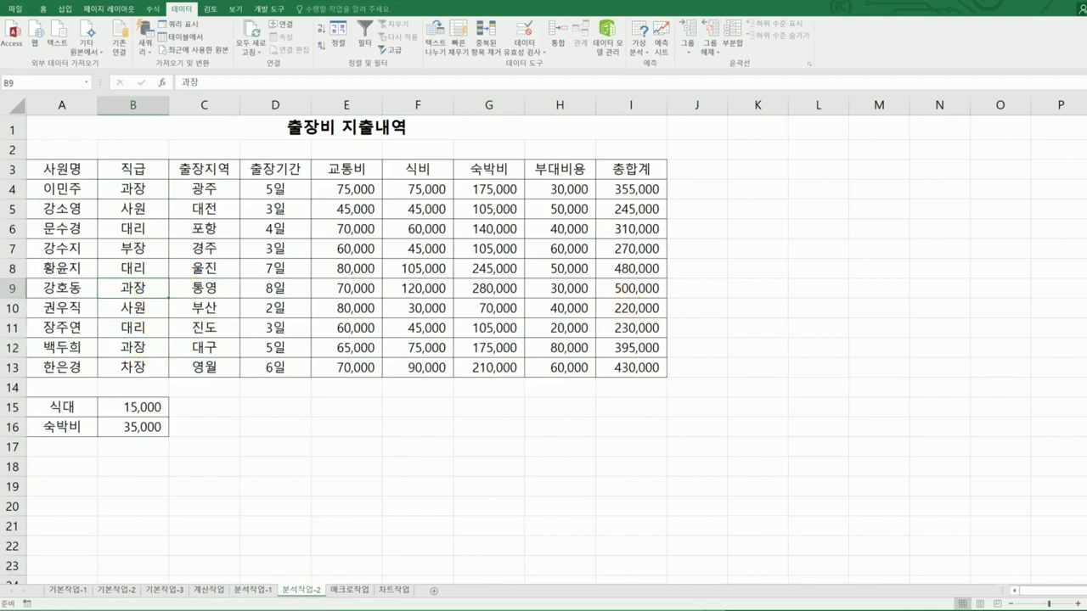
key("alt+Tab")
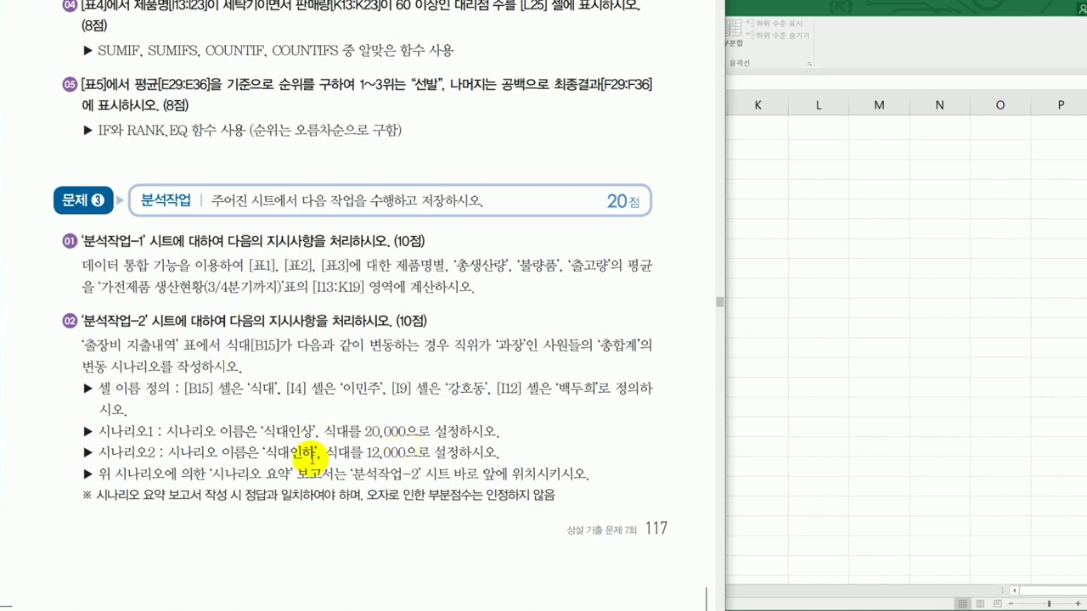
key("alt+Tab")
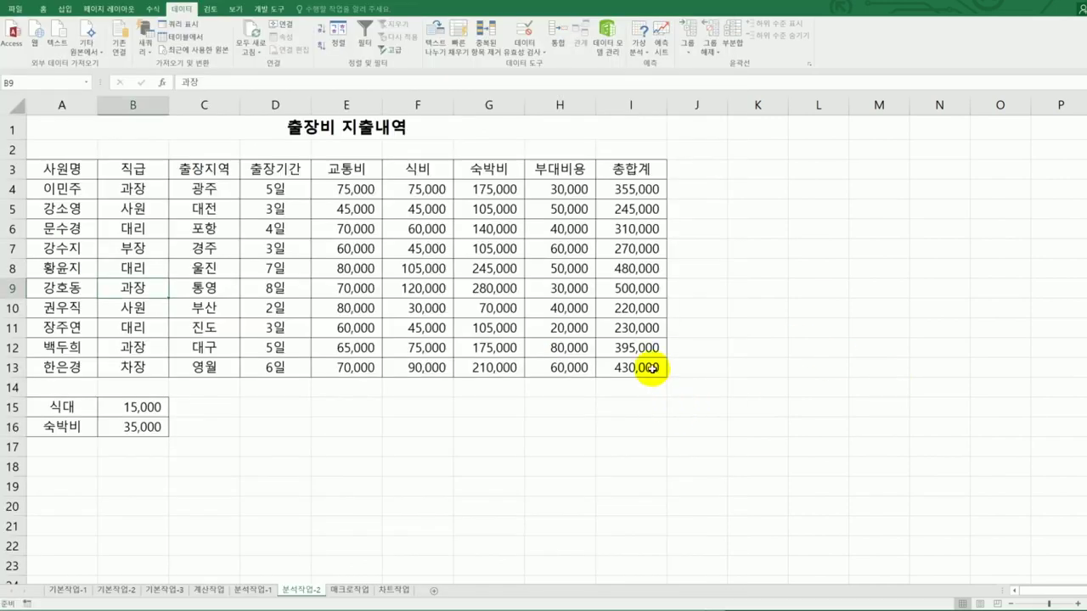
left_click(651, 368)
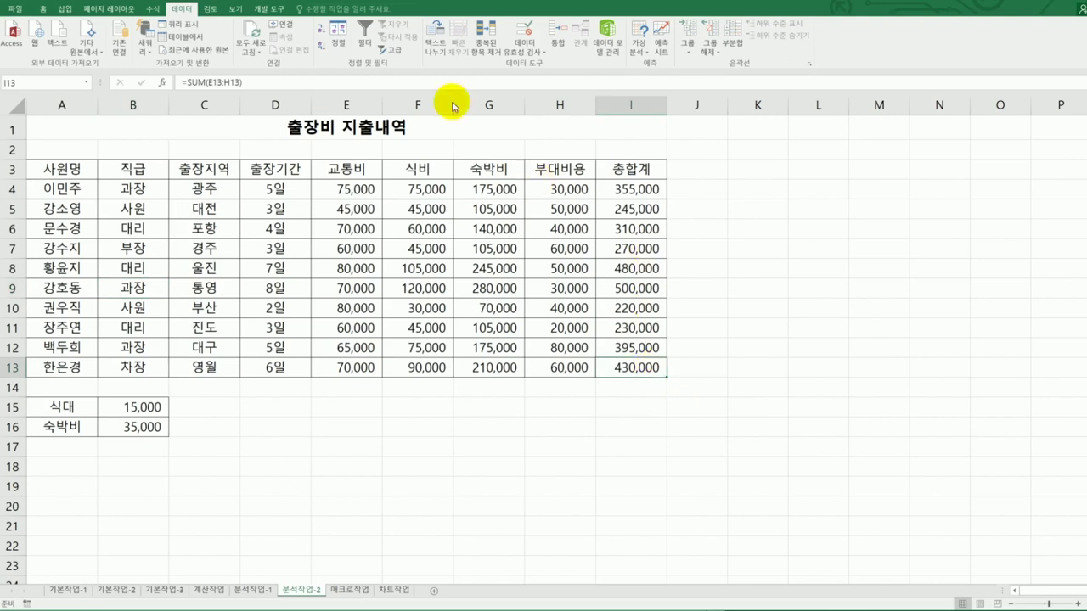
left_click(138, 407)
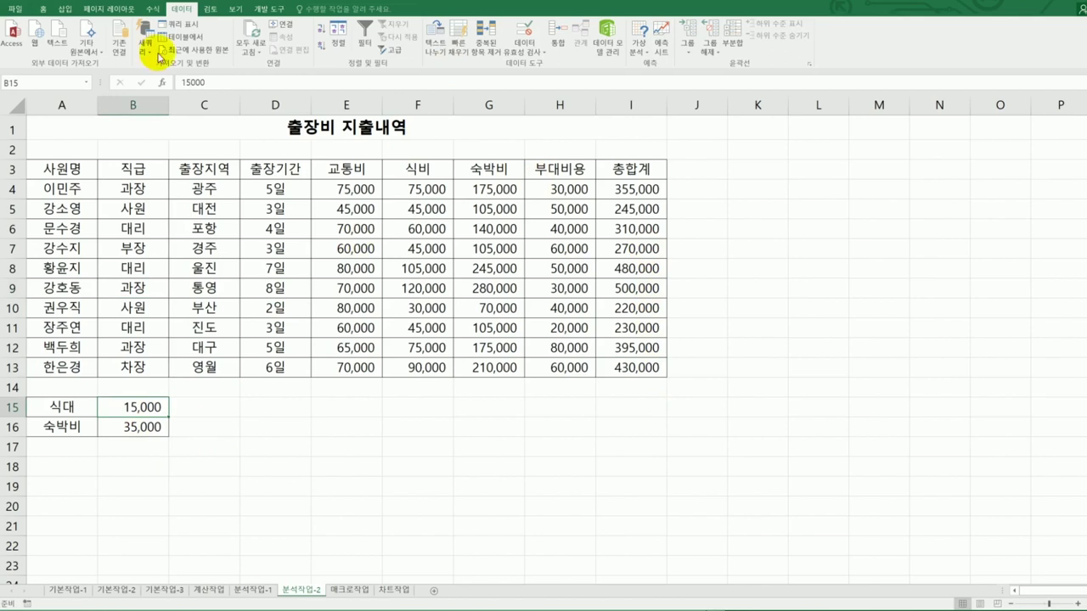
left_click(48, 82)
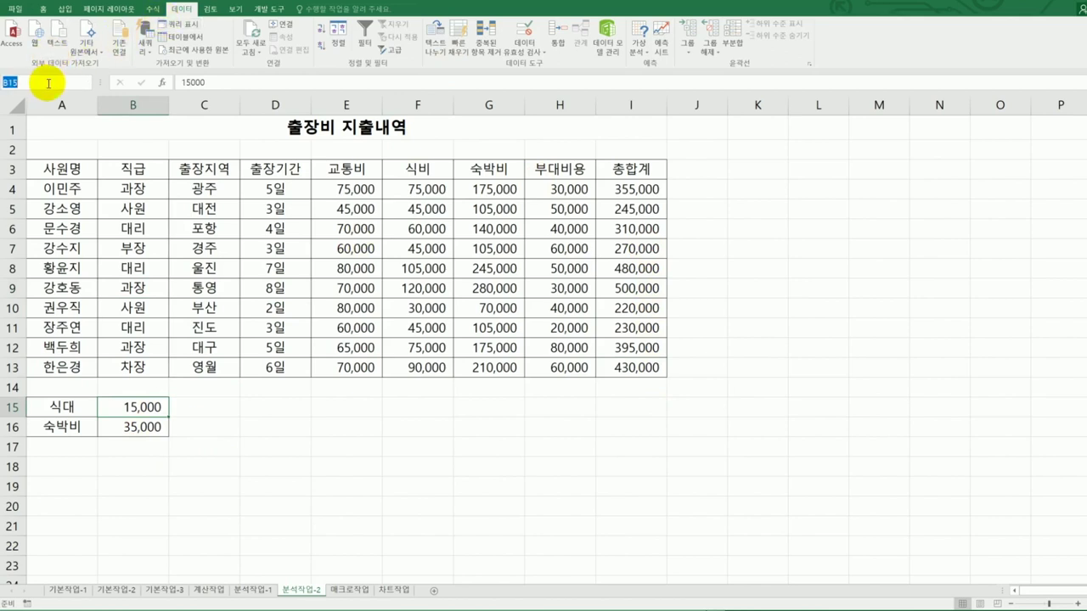
type("ㅅ")
type("식대")
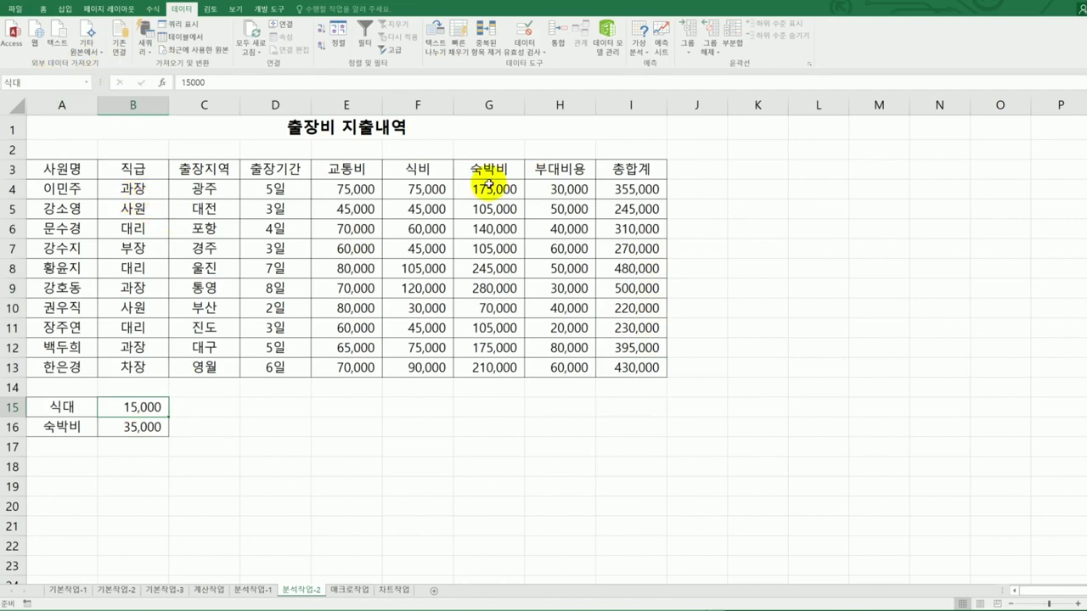
left_click(621, 193)
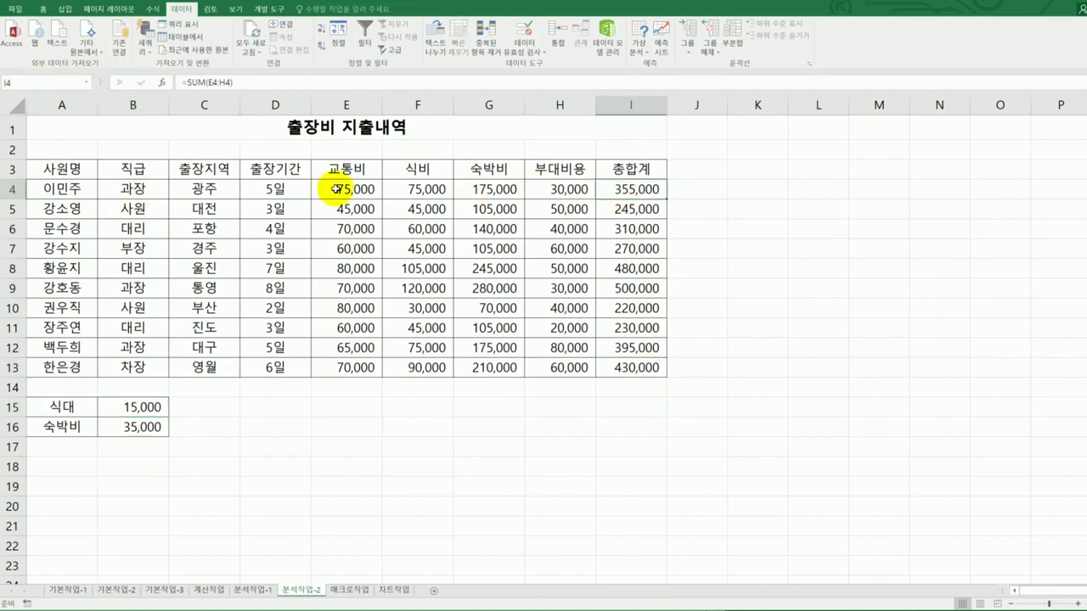
left_click(24, 86)
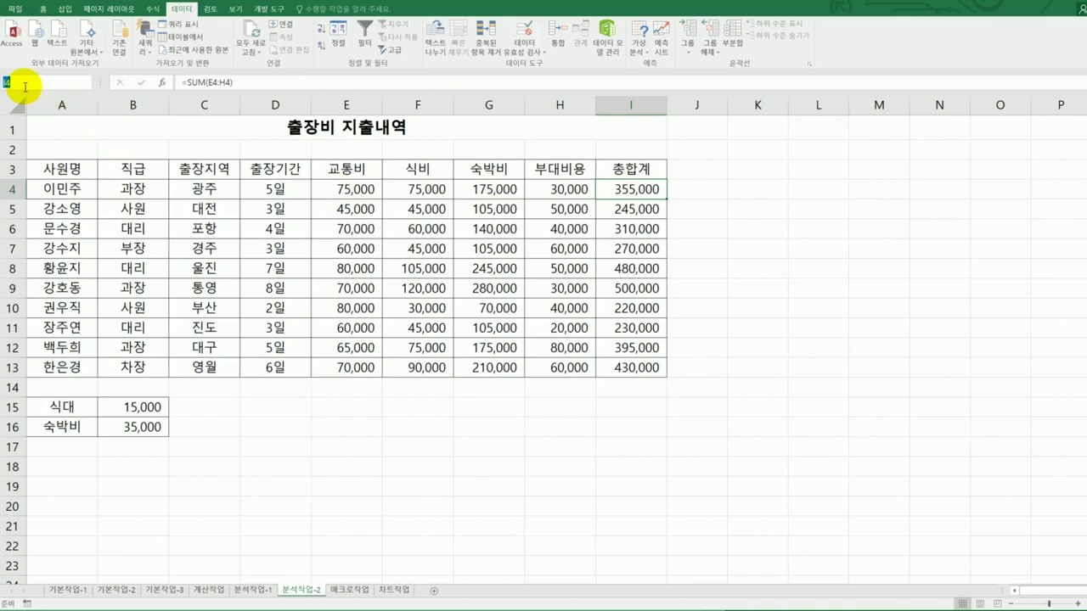
key("Return")
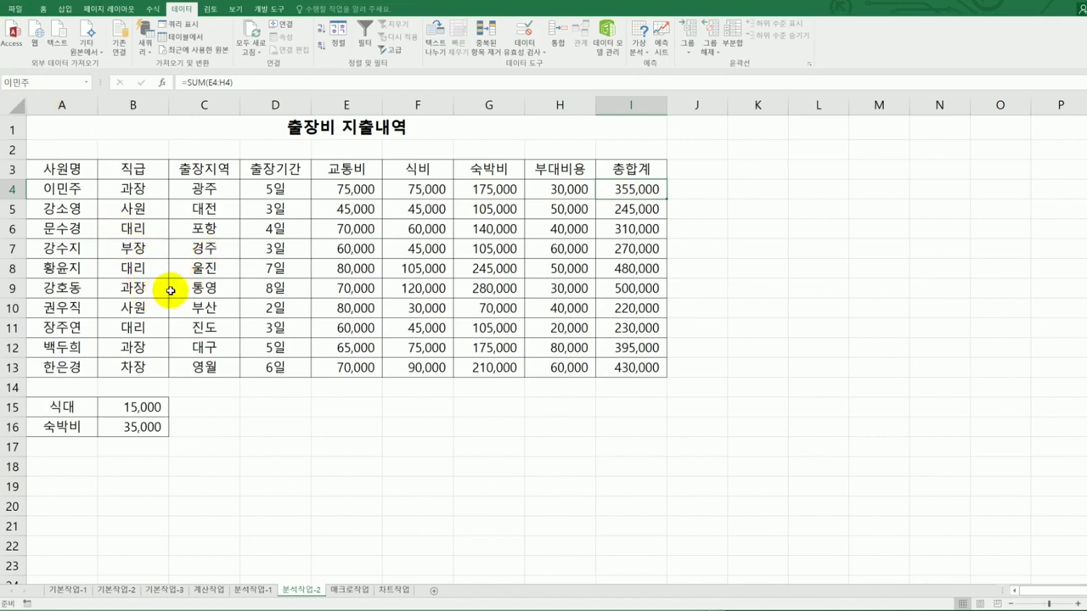
left_click(632, 288)
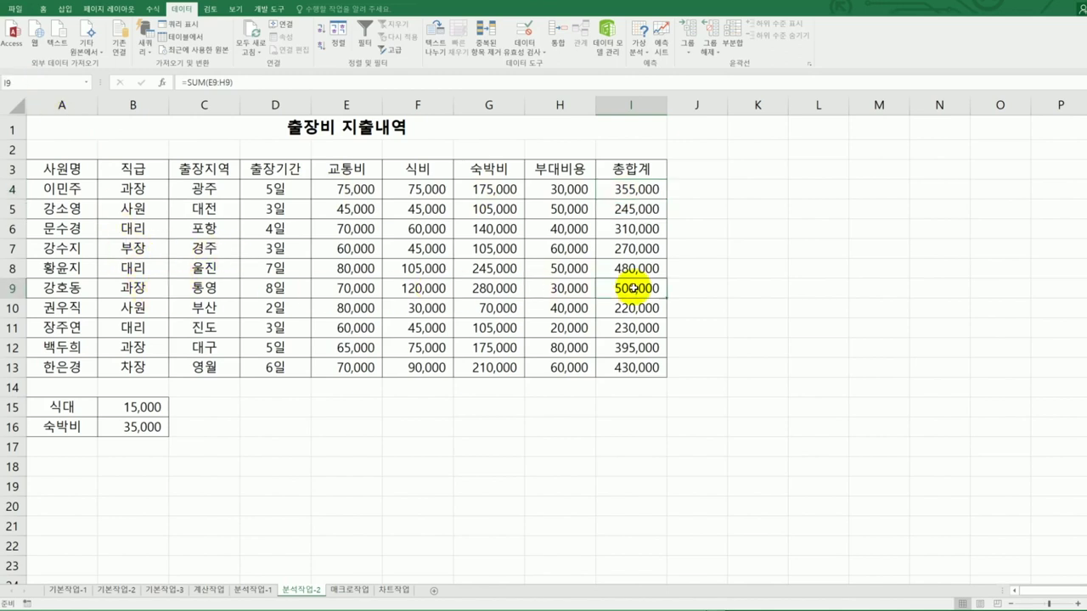
left_click(44, 81)
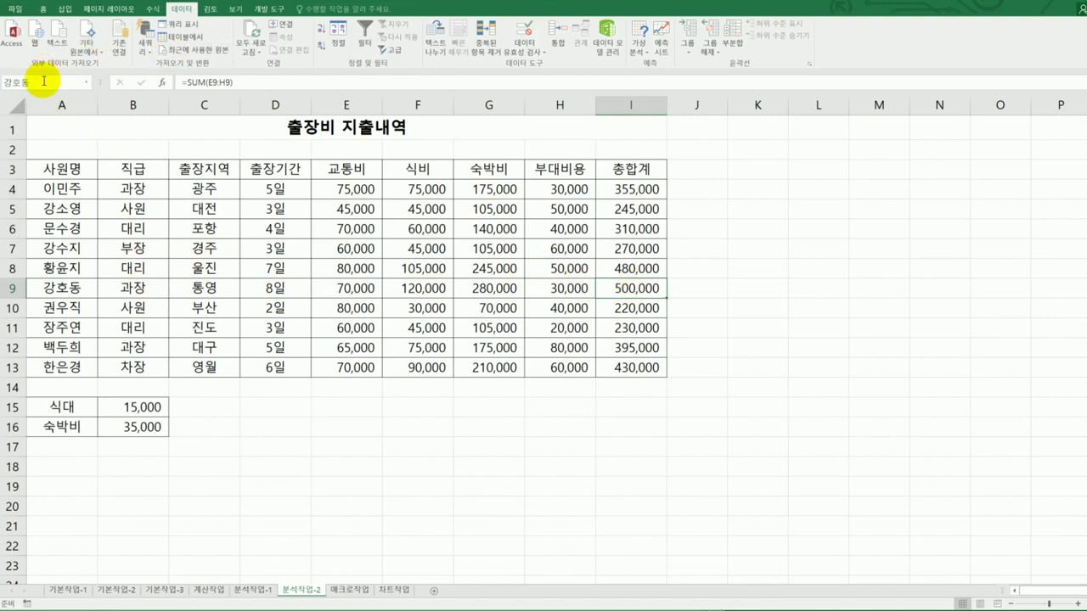
key("Return")
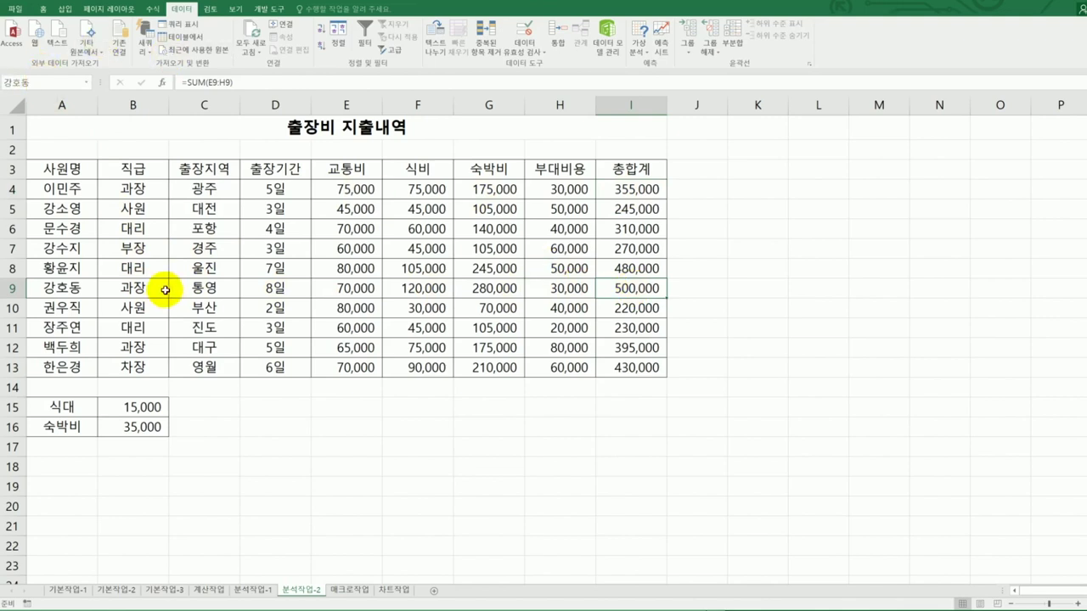
left_click(645, 348)
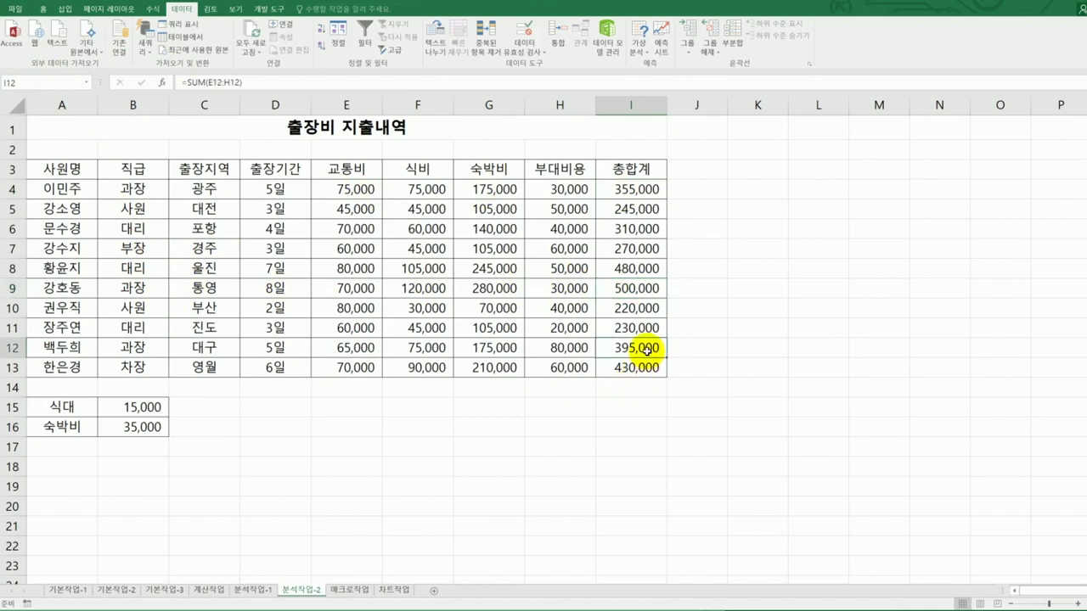
left_click(41, 84)
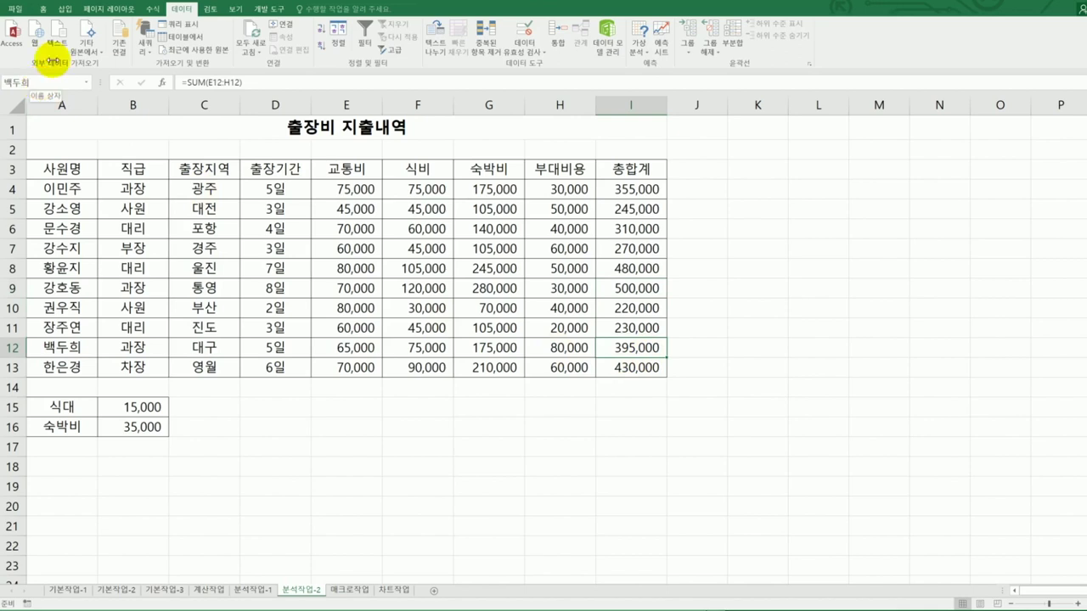
key("alt+Tab")
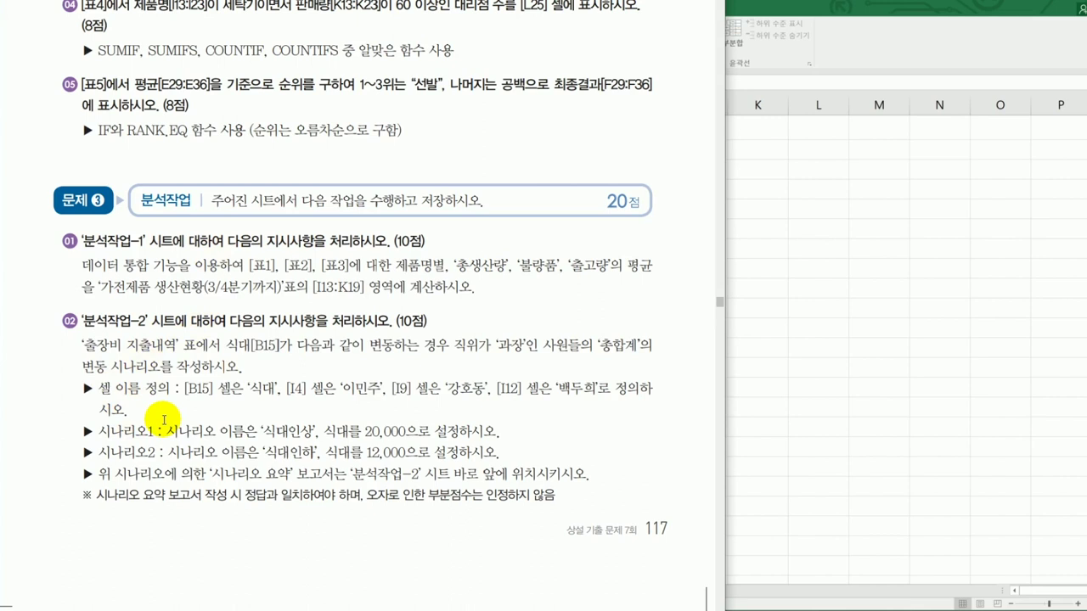
key("alt+Tab")
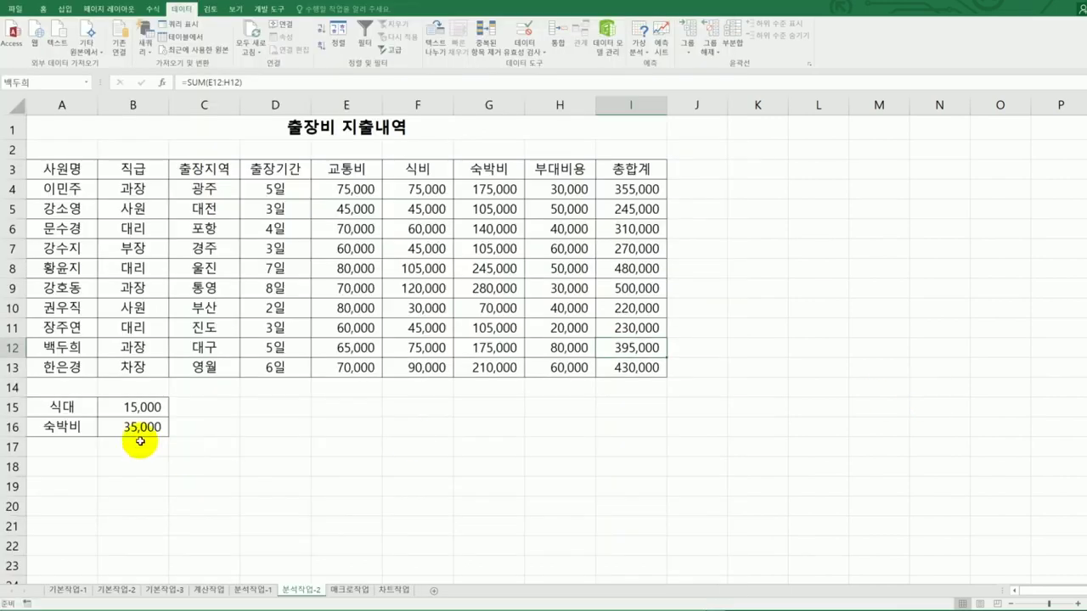
left_click(117, 414)
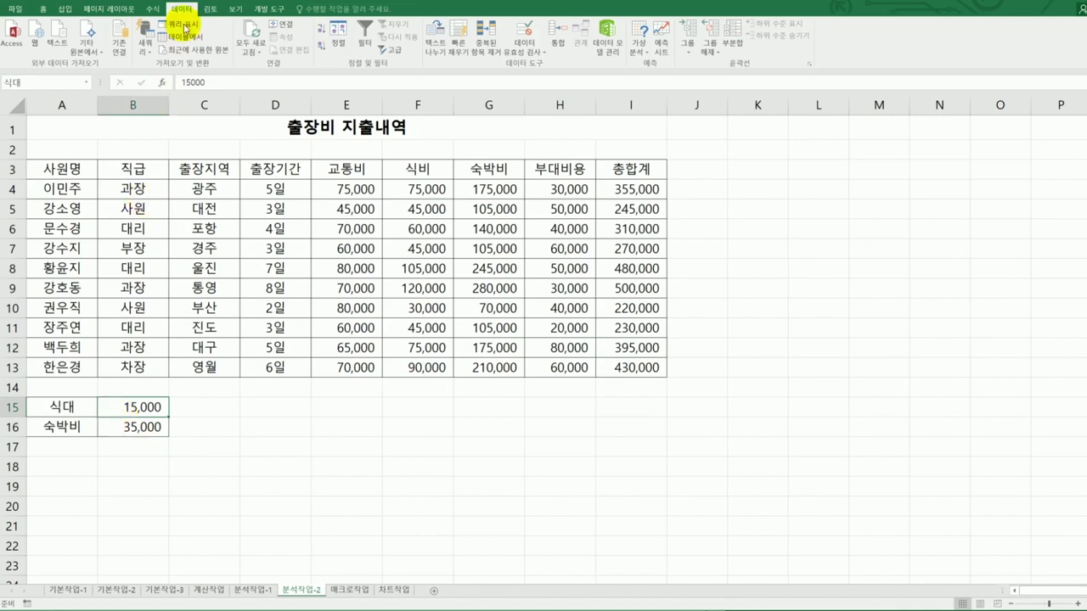
- Open the Scenario Manager from What-If Analysis
left_click(637, 52)
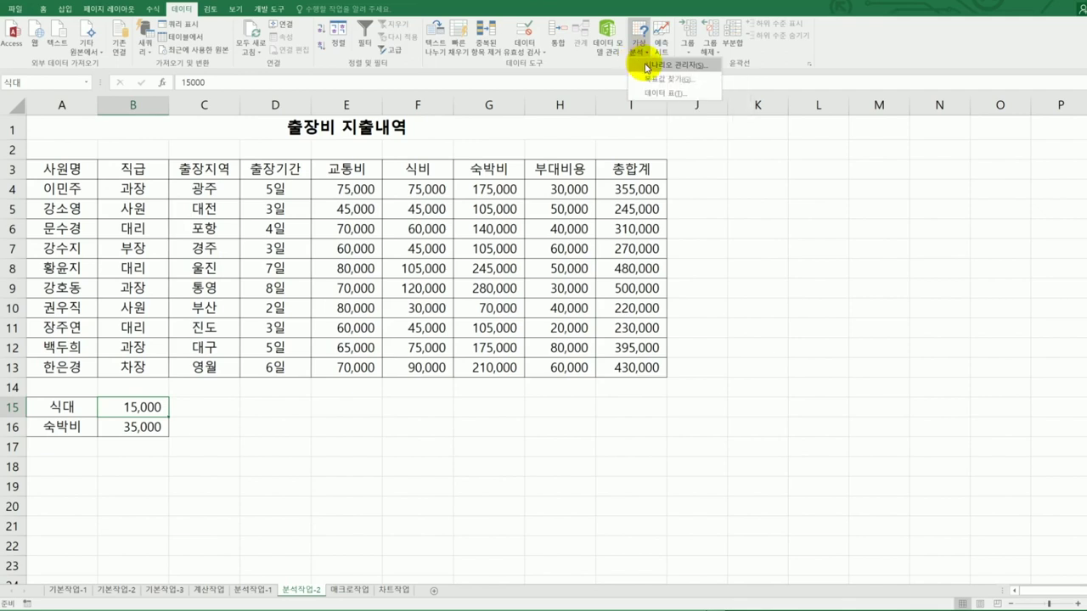
left_click(646, 66)
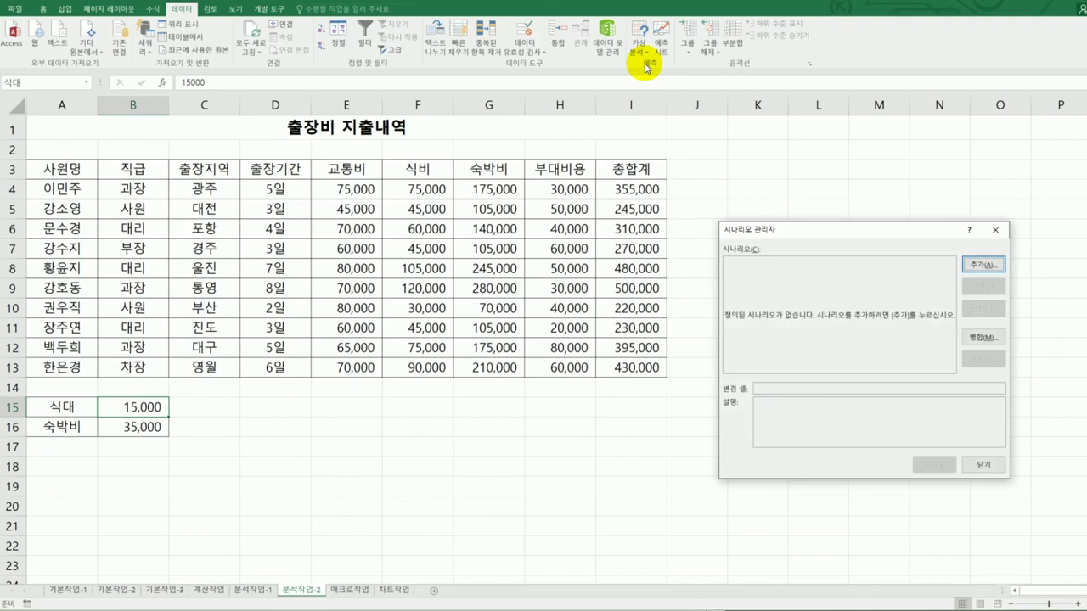
- Add scenario 식대인상 with a blank description, changing cell B15 and value 20000
left_click(978, 265)
key("Tab")
key("Tab")
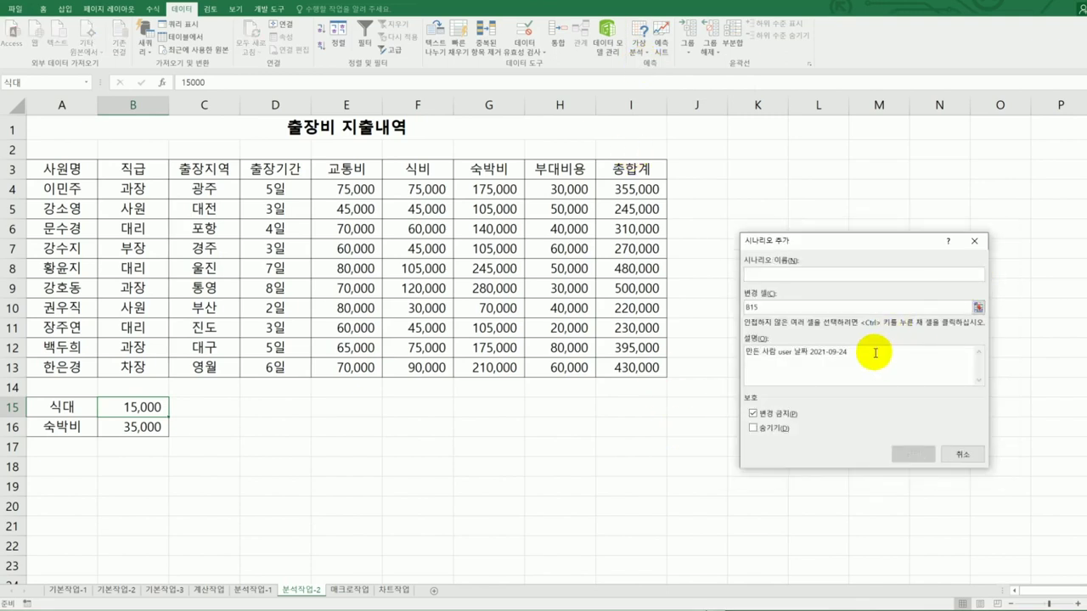
key("Delete")
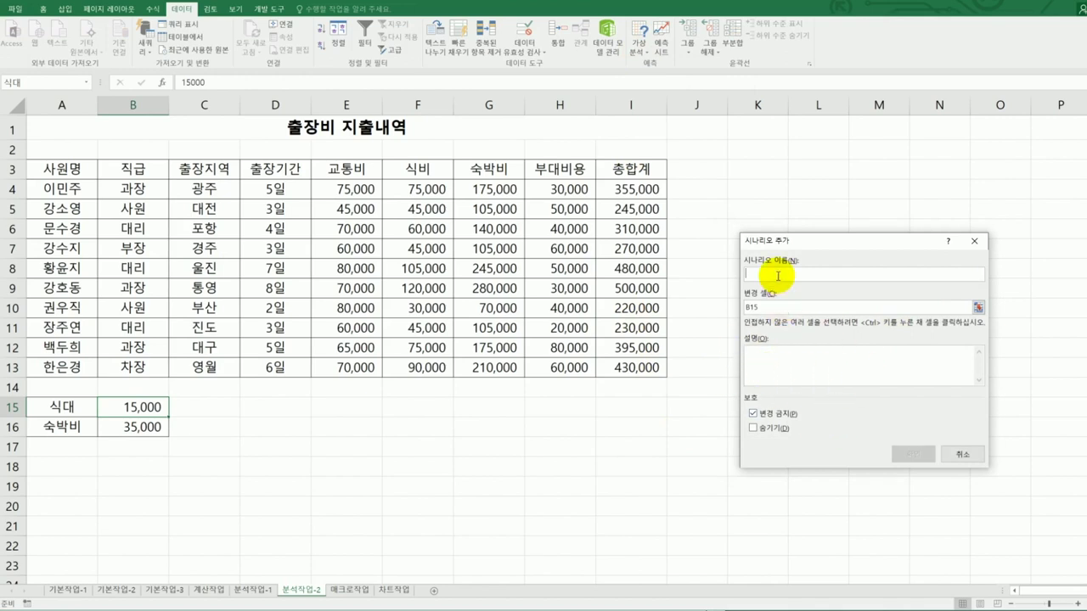
type("식대인상")
left_click(774, 307)
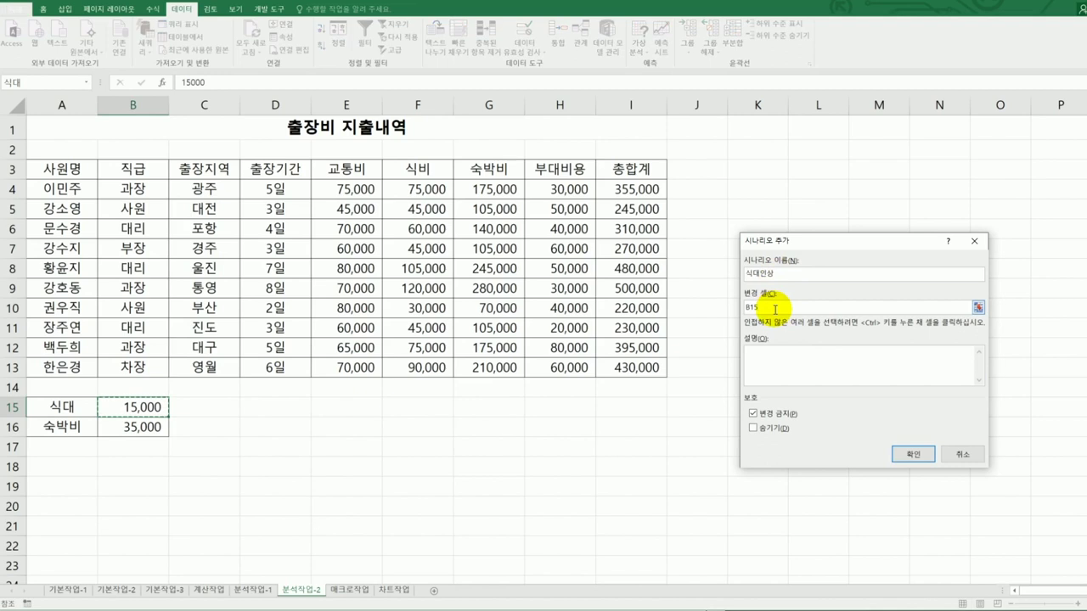
left_click(143, 407)
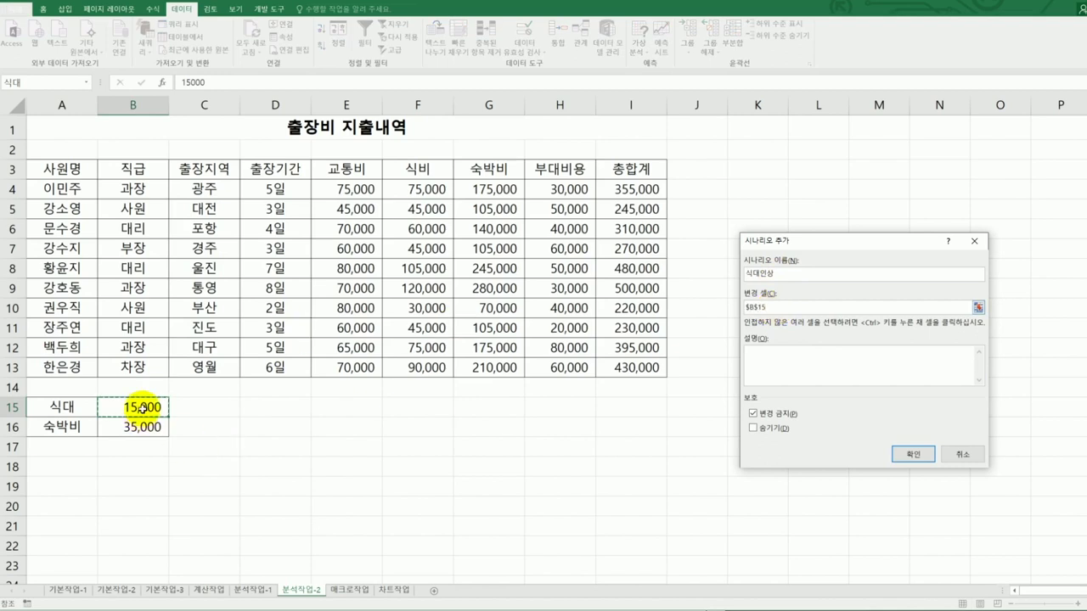
left_click(911, 454)
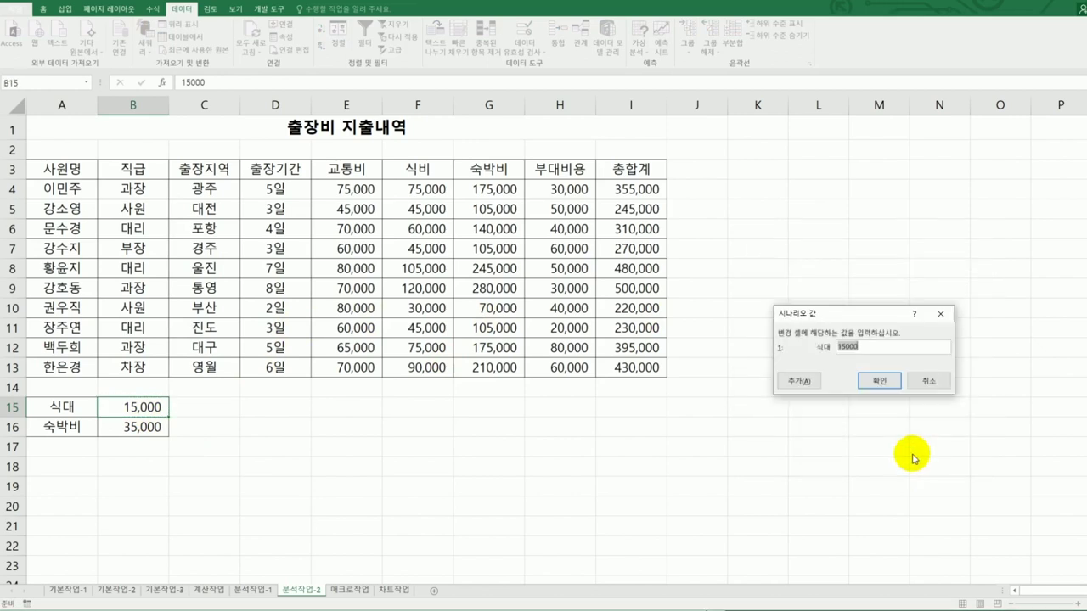
type("20000")
- Add a second scenario 식대인하 on changing cell B15 with value 12000
left_click(810, 387)
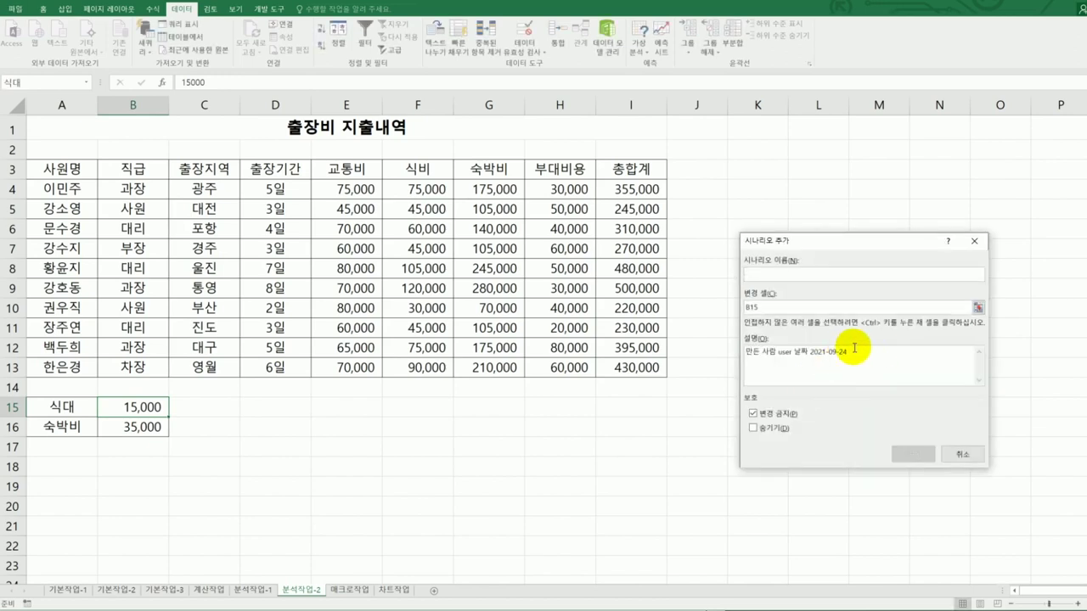
left_click_drag(880, 348, 666, 348)
key("Delete")
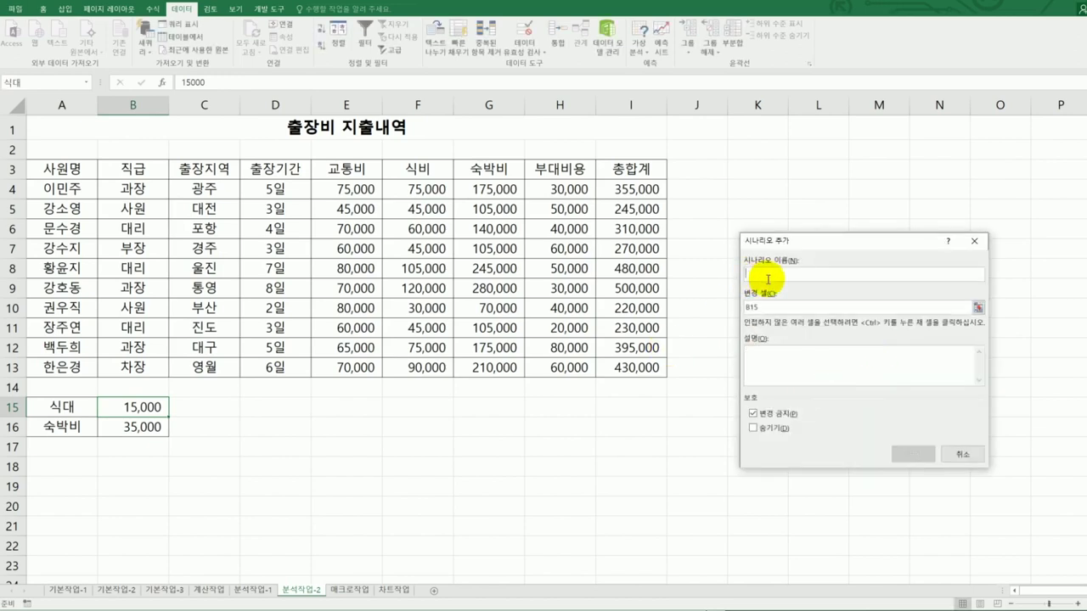
type("식대인상")
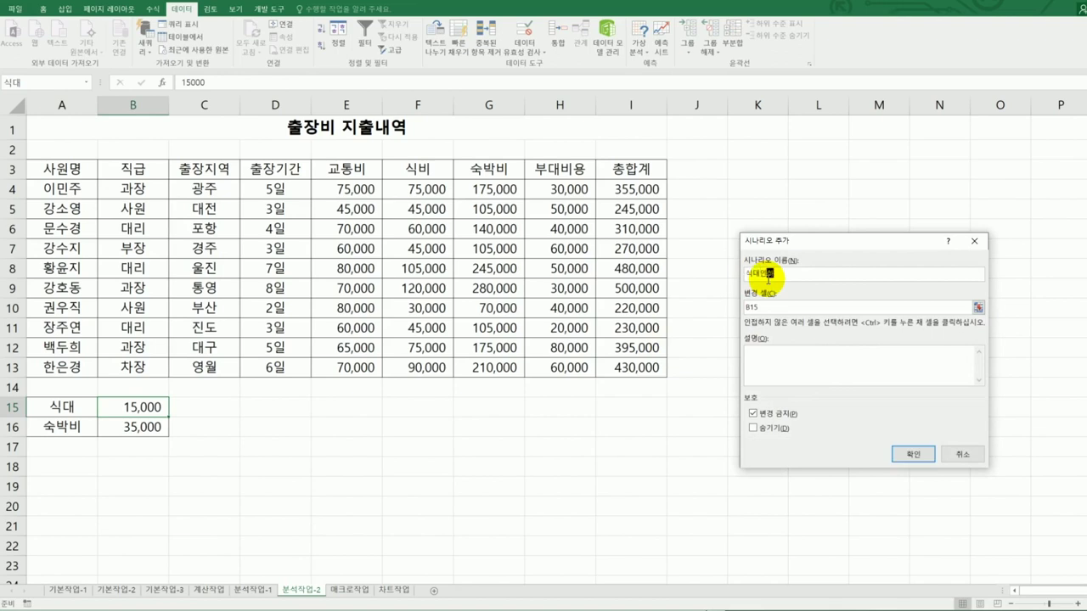
left_click(910, 453)
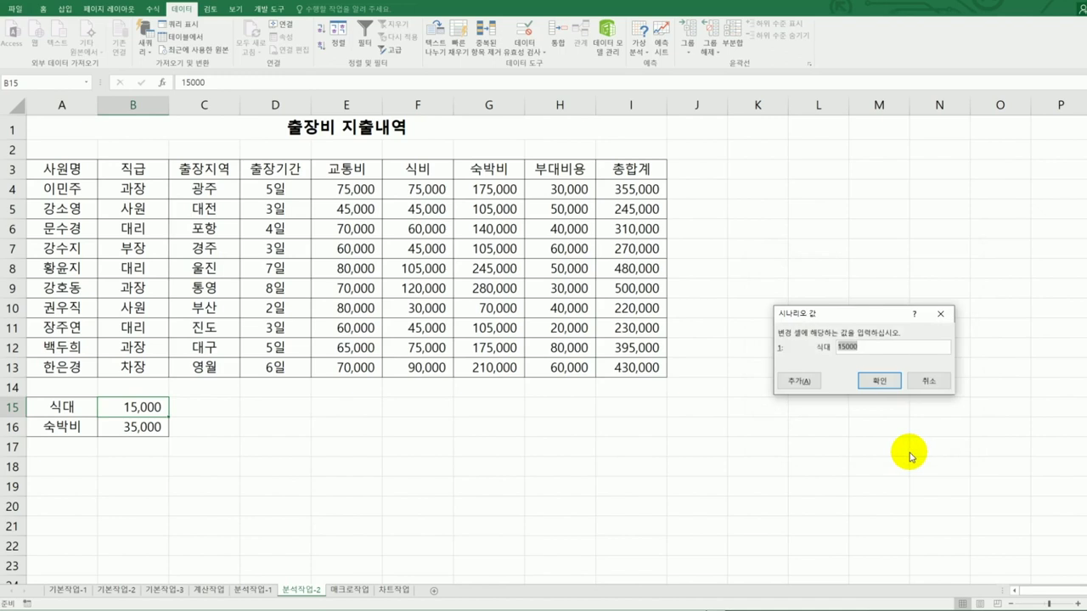
type("12000")
- Save 식대인하, then edit it to delete its automatic description while keeping 식대 at 12000
left_click(880, 382)
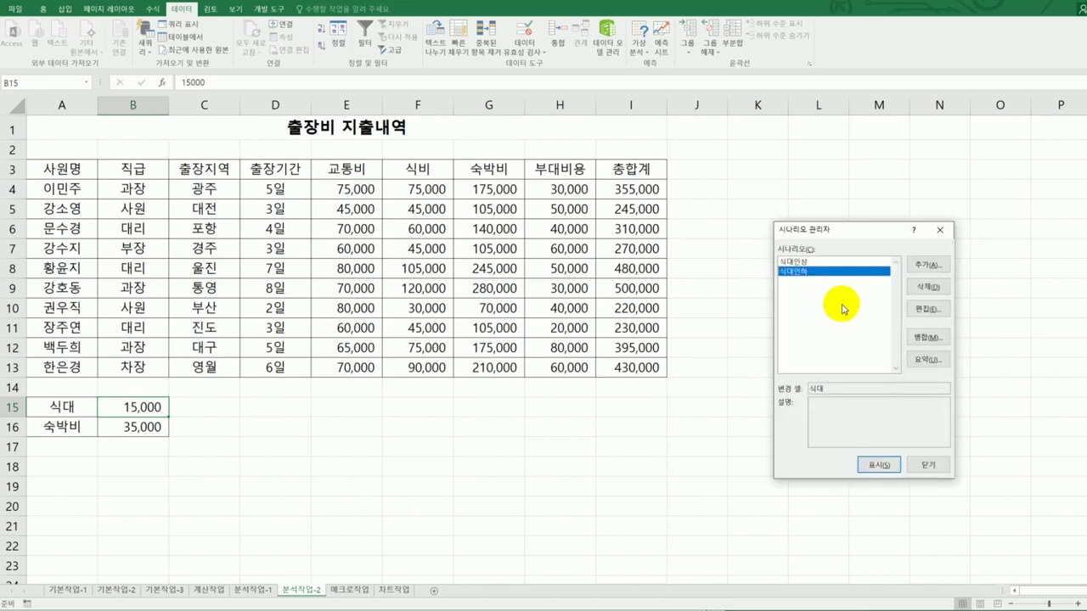
left_click(824, 260)
left_click(830, 272)
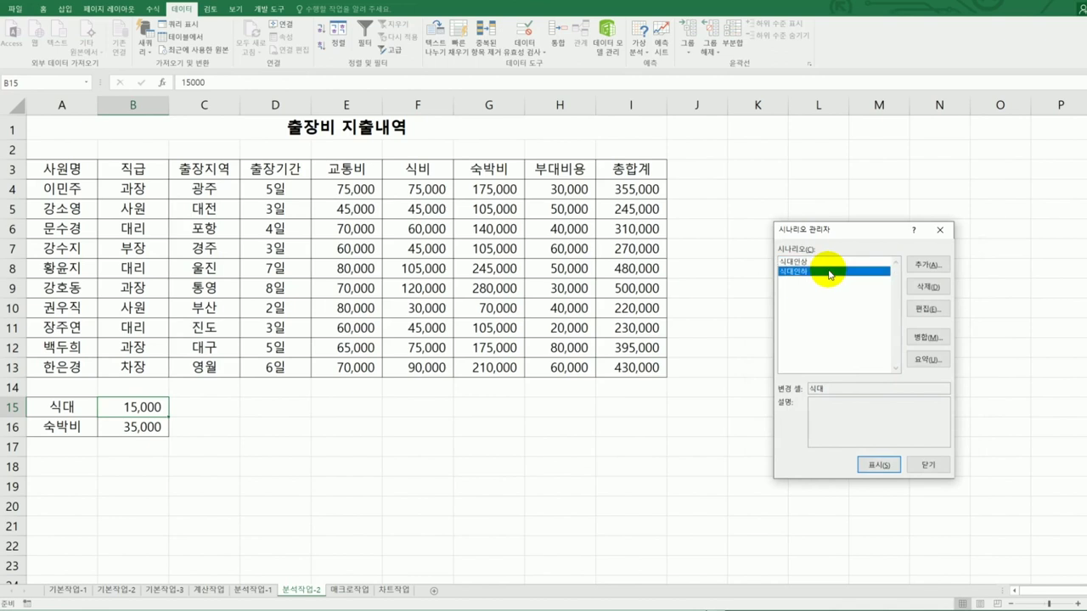
left_click(928, 308)
left_click_drag(857, 365, 709, 353)
key("Delete")
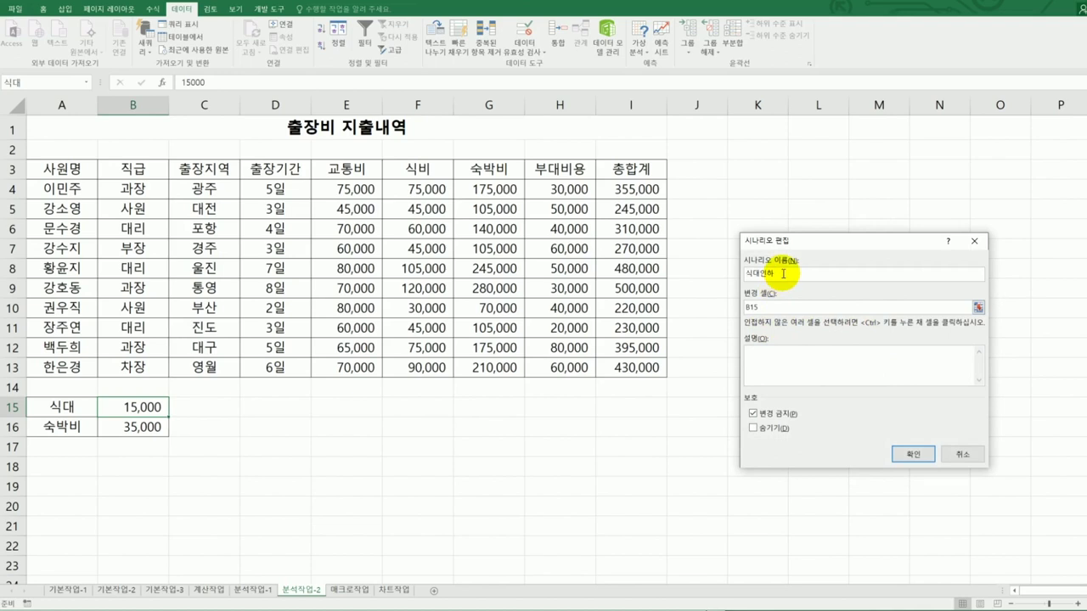
left_click(901, 453)
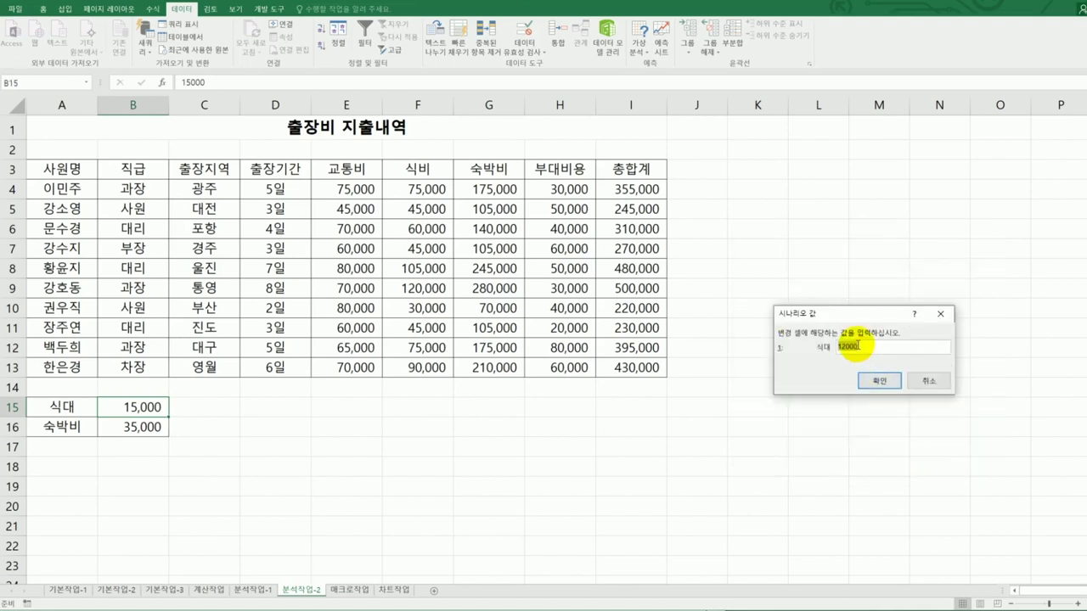
left_click(878, 382)
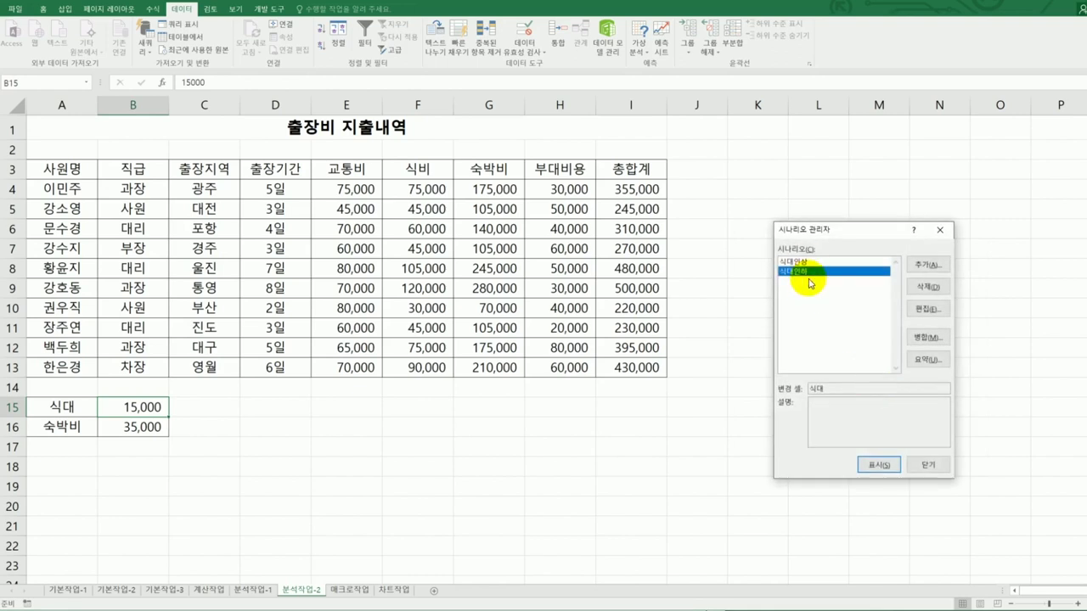
- Create a scenario summary report with result cells I4, I9 and I12
left_click(934, 359)
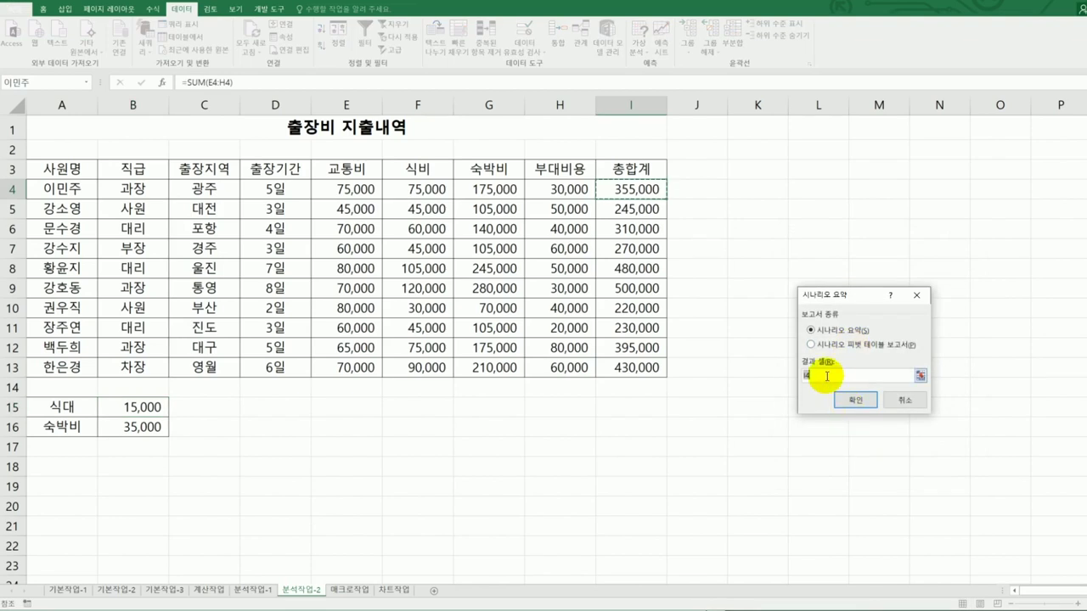
left_click(641, 188)
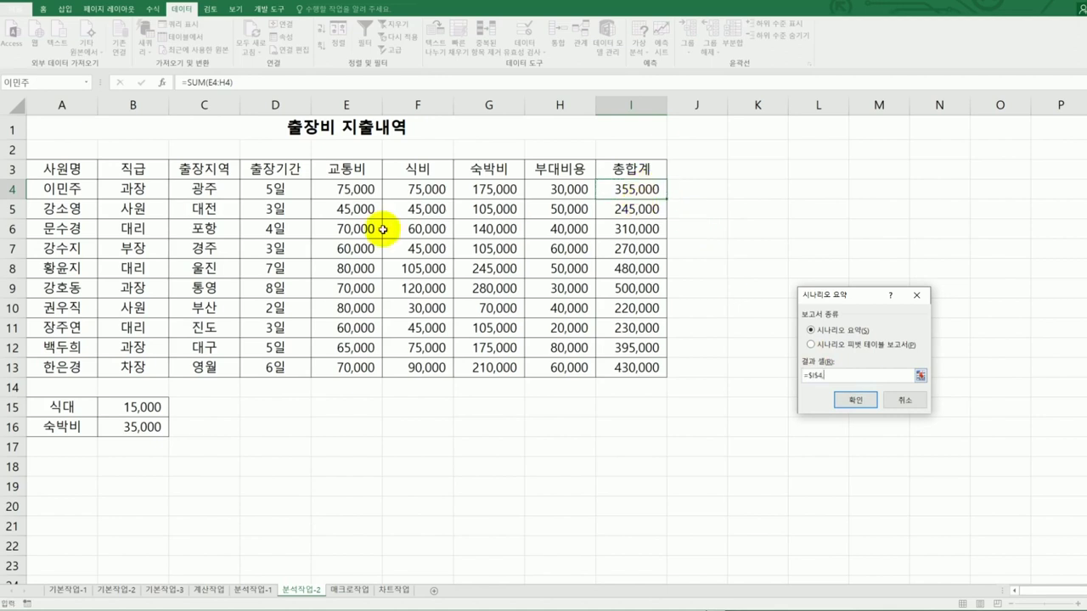
left_click(647, 288, "ctrl")
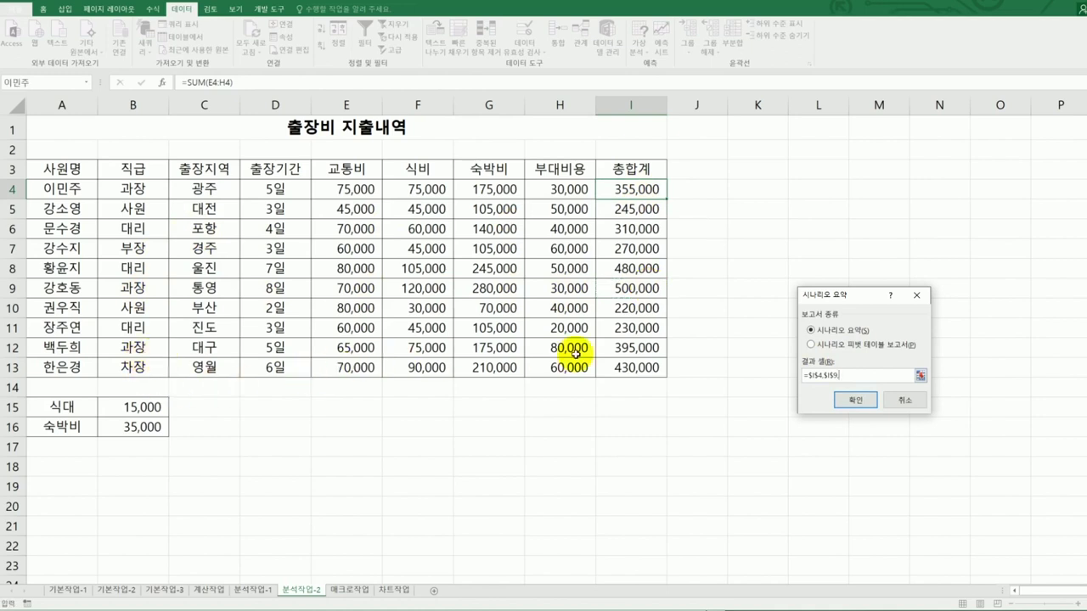
left_click(635, 350, "ctrl")
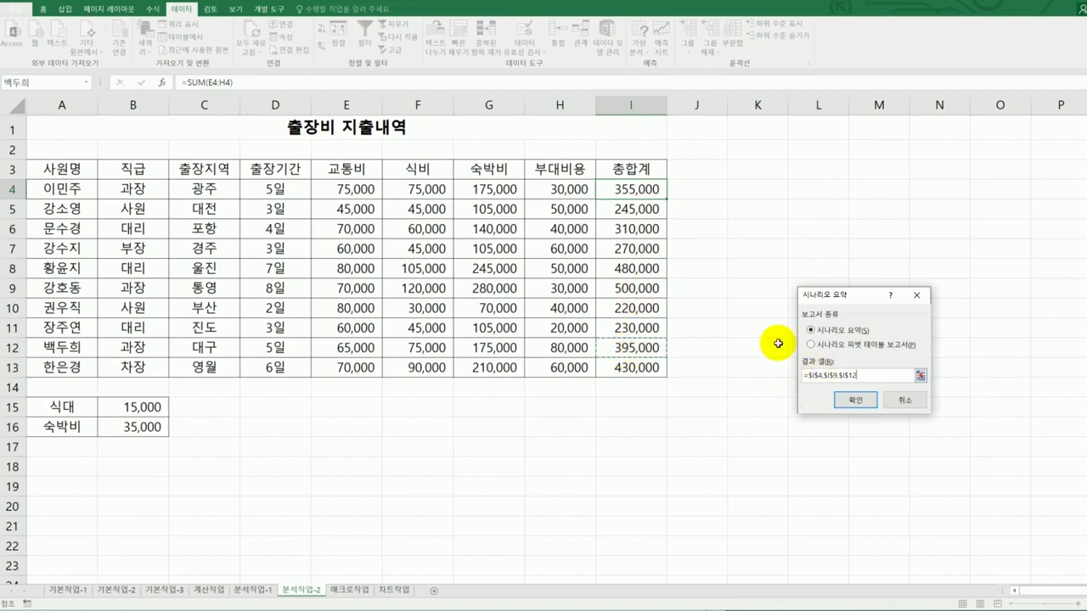
left_click(855, 399)
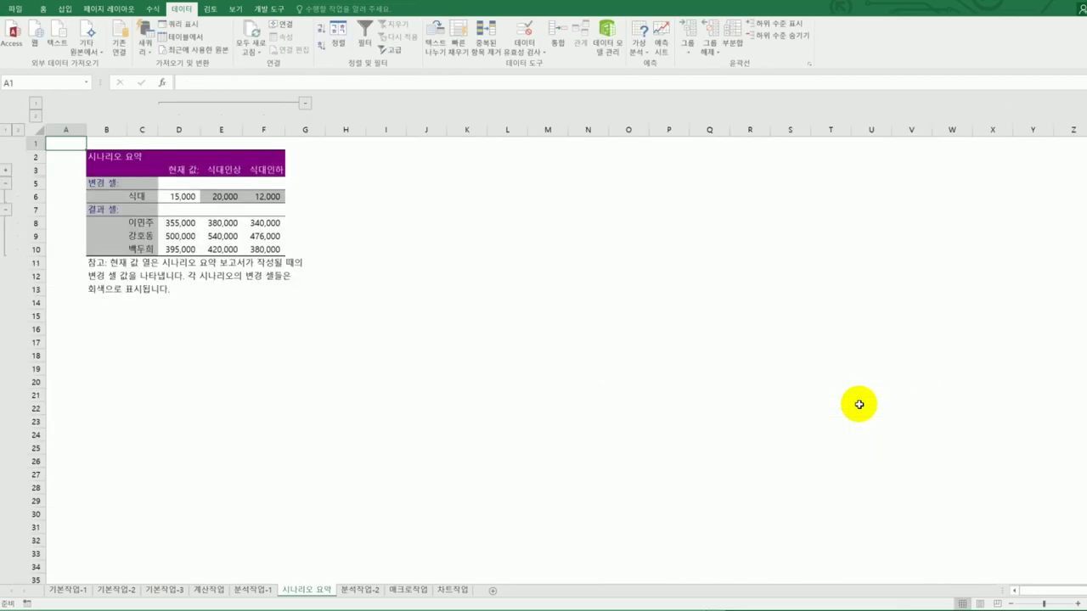
- Check the 시나리오 요약 sheet sits before 분석작업-2, then turn the textbook back a page
left_click(378, 594)
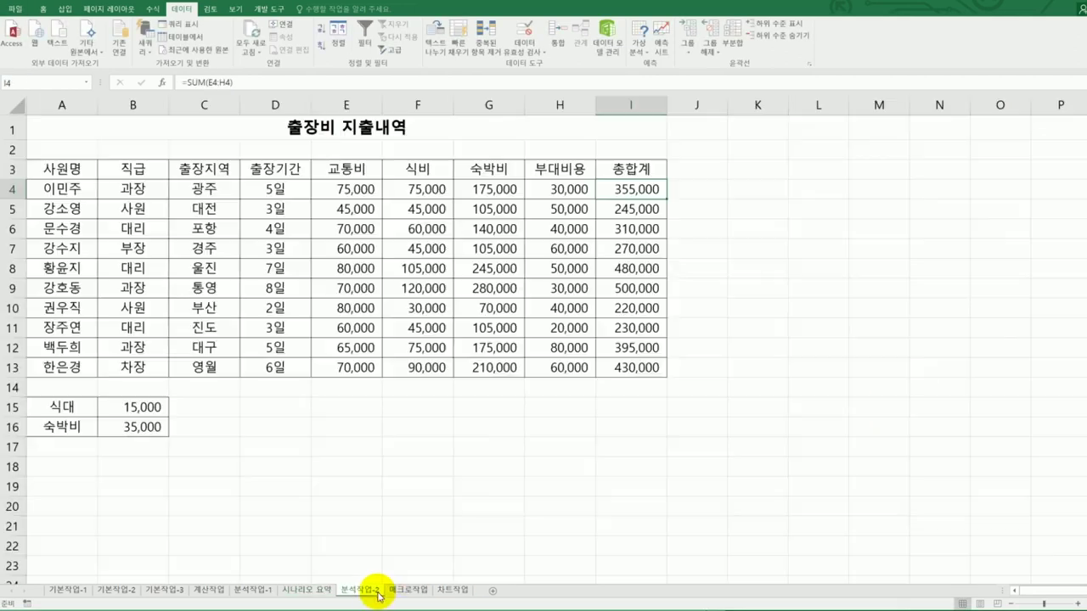
left_click(314, 593)
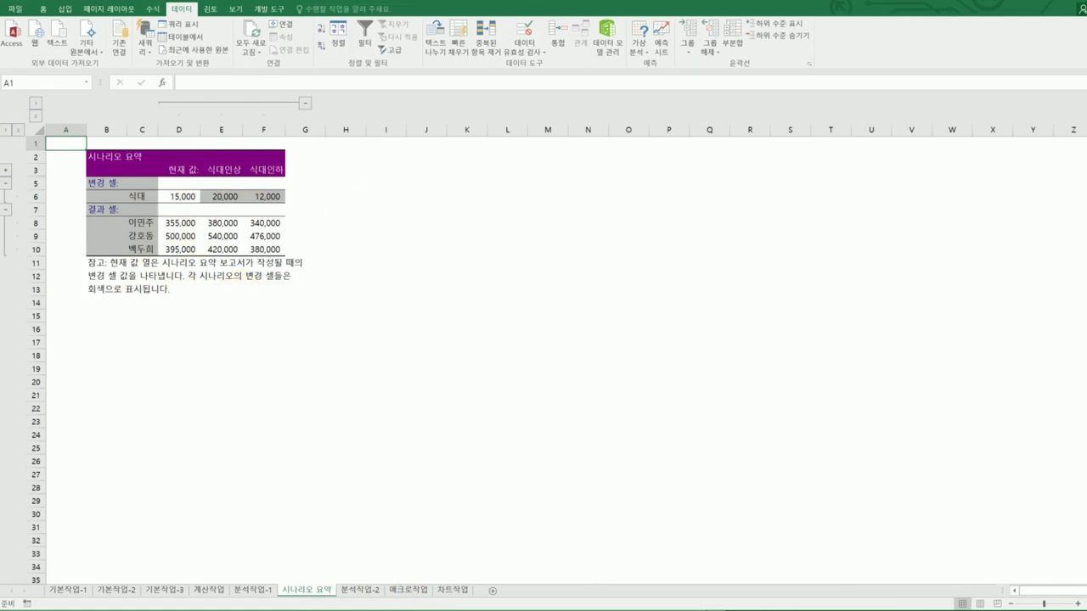
key("alt+Tab")
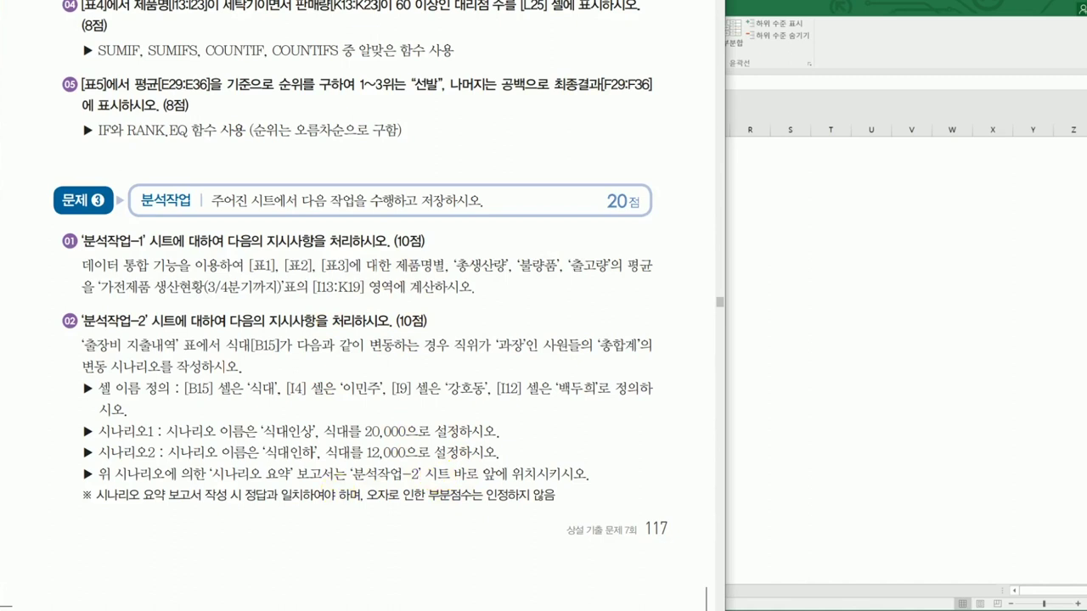
left_click_drag(17, 595, 696, 603)
- Scroll the textbook to the 문제4 매크로작업 instructions for the 지급액 macro, then return to Excel
scroll(357, 594, "down", 6)
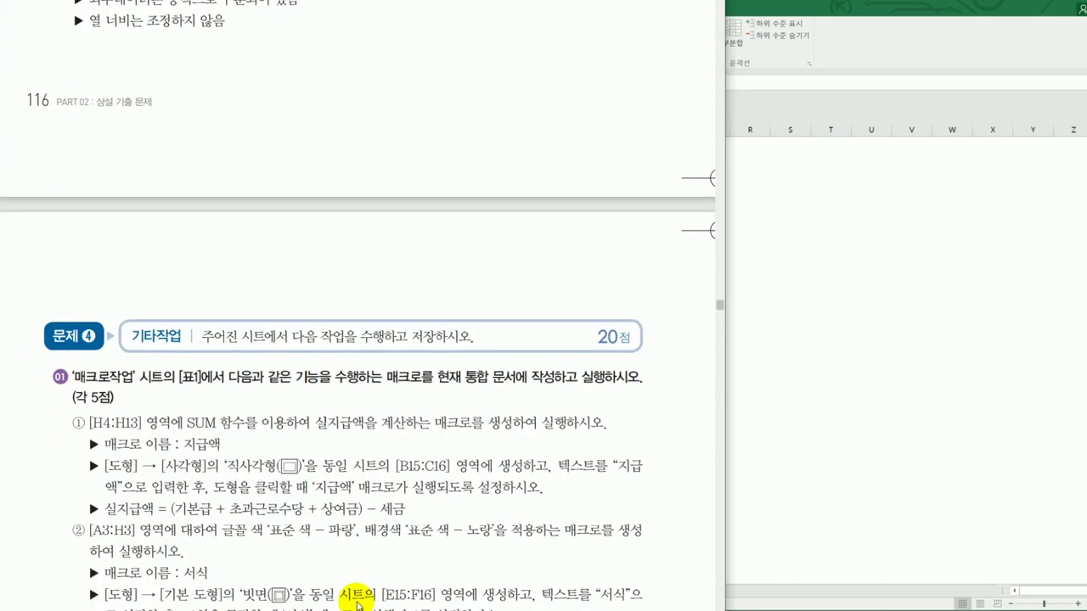
scroll(358, 604, "down", 5)
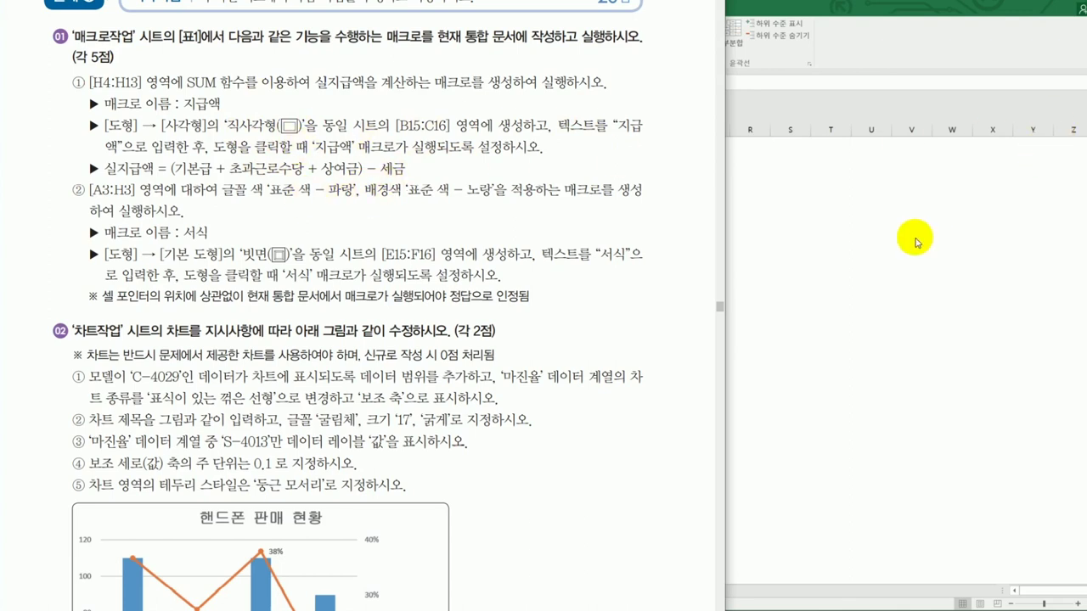
left_click(847, 270)
- On the 매크로작업 sheet, draw a plain rectangle over B15:C16 and label it 지급액
left_click(408, 589)
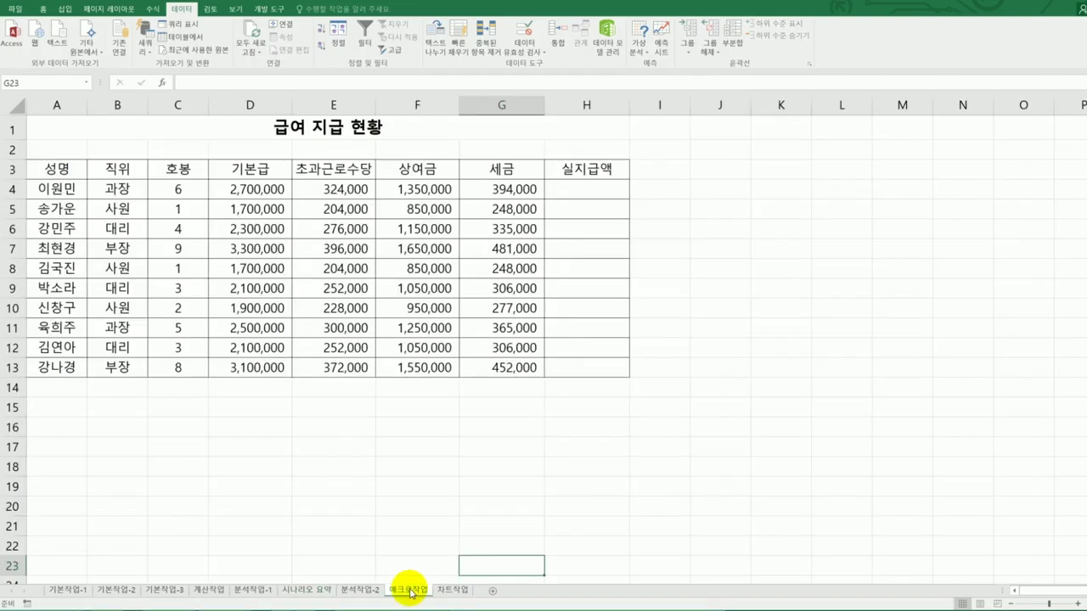
left_click(766, 365)
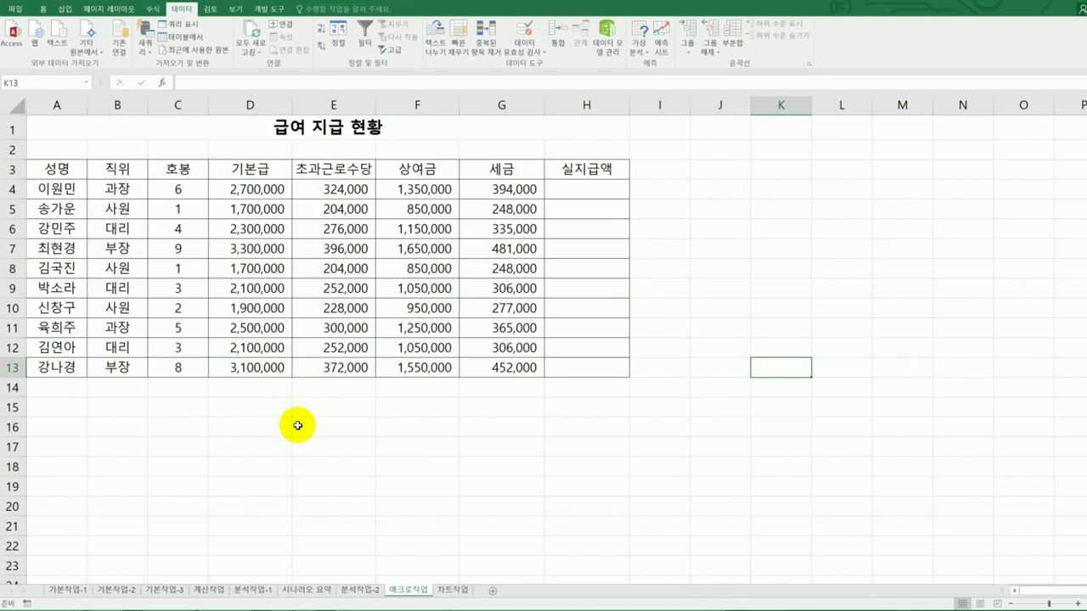
left_click(72, 12)
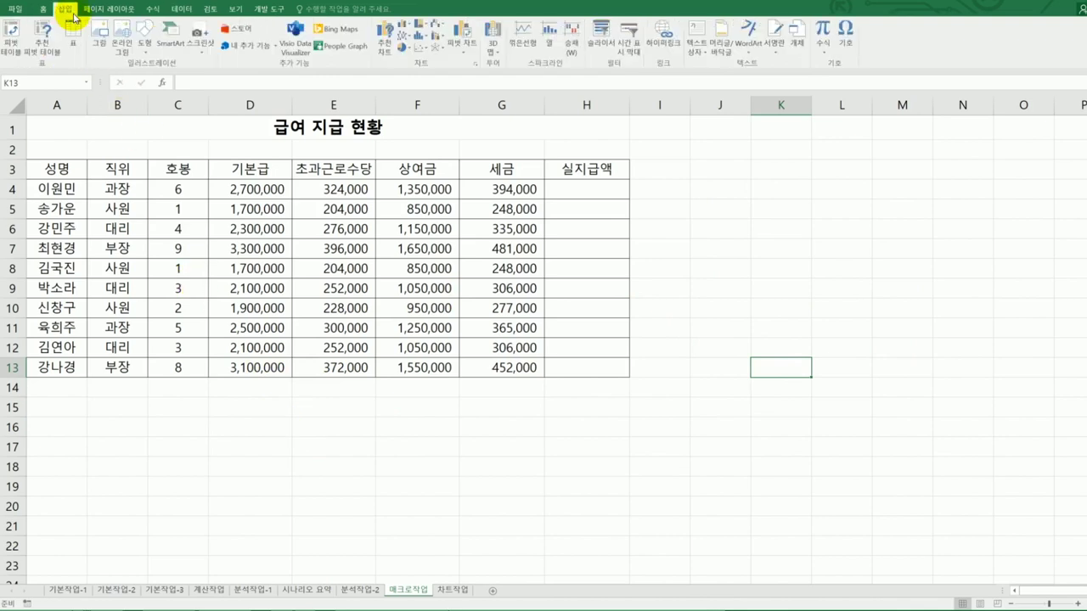
left_click(144, 46)
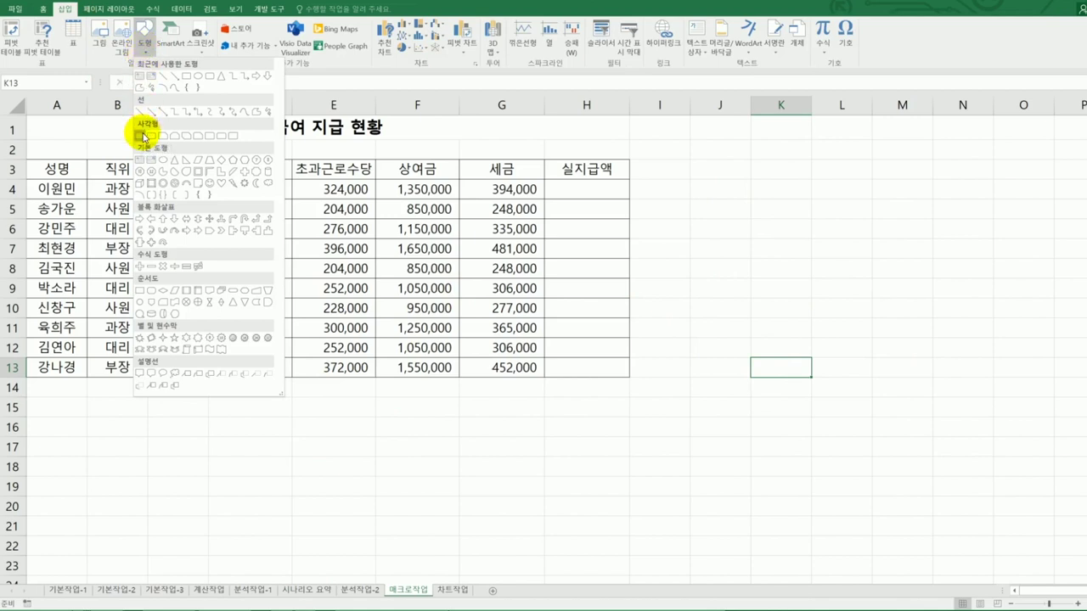
left_click(141, 135)
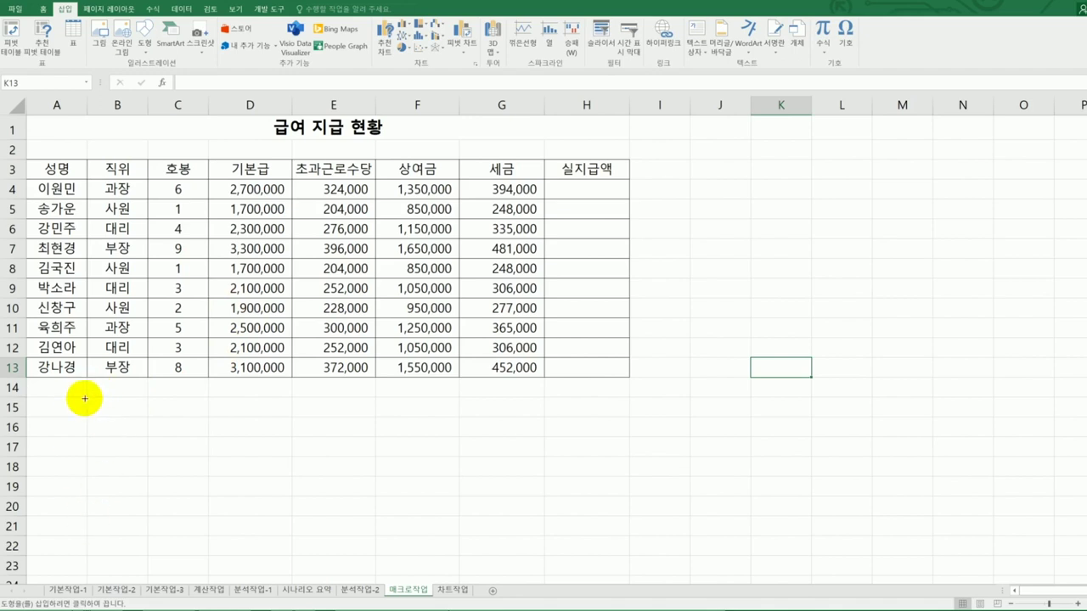
left_click_drag(86, 396, 190, 434)
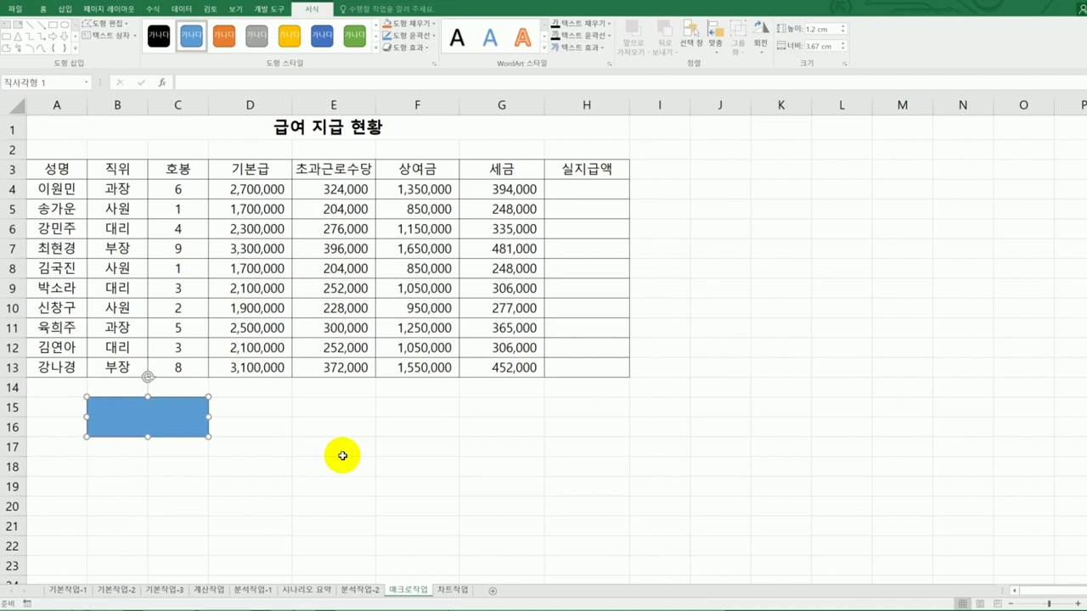
type("지급액")
left_click(342, 456)
- Assign a new macro named 지급액 to the rectangle and start recording it in this workbook
right_click(190, 417)
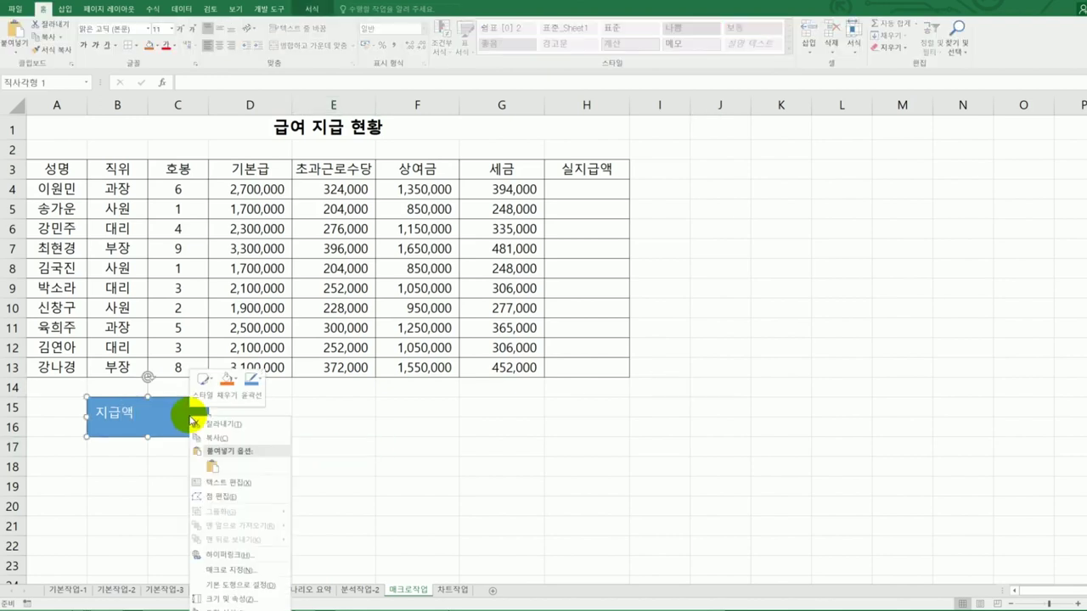
left_click(268, 575)
left_click_drag(292, 433, 847, 179)
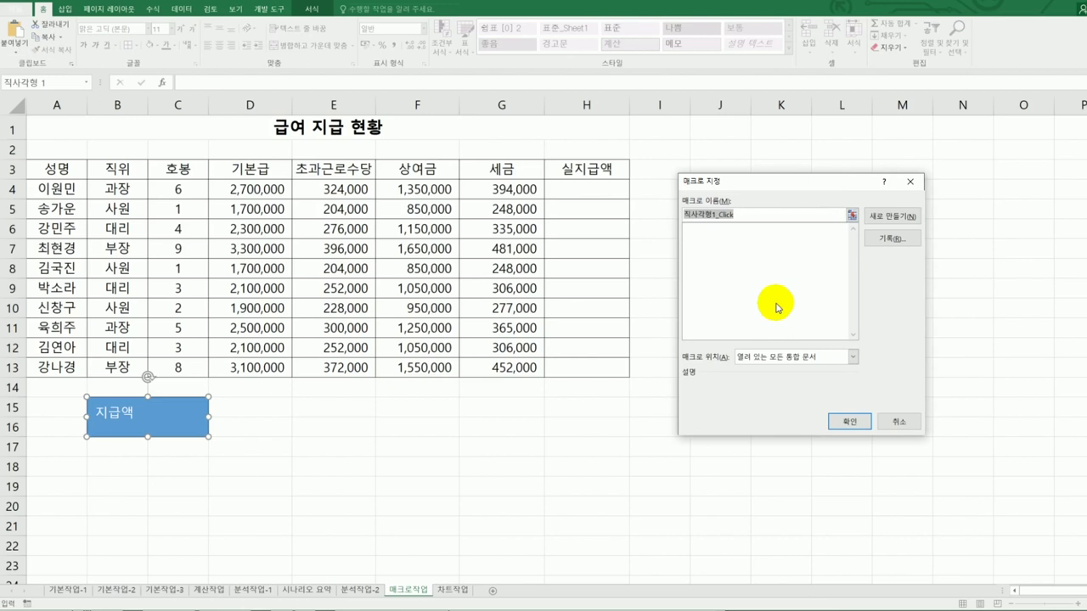
type("지급액")
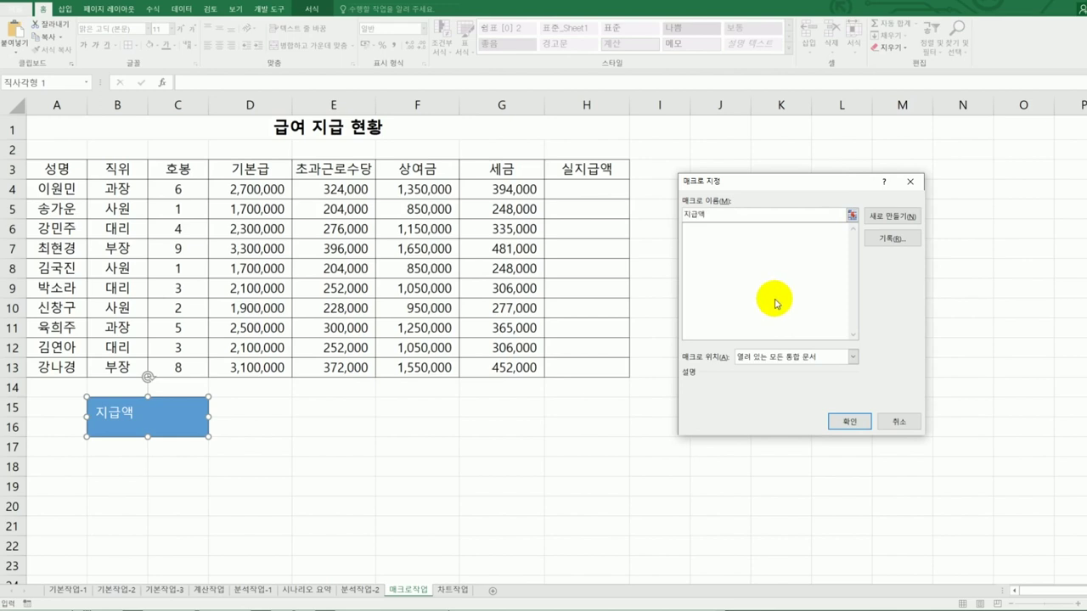
left_click(897, 241)
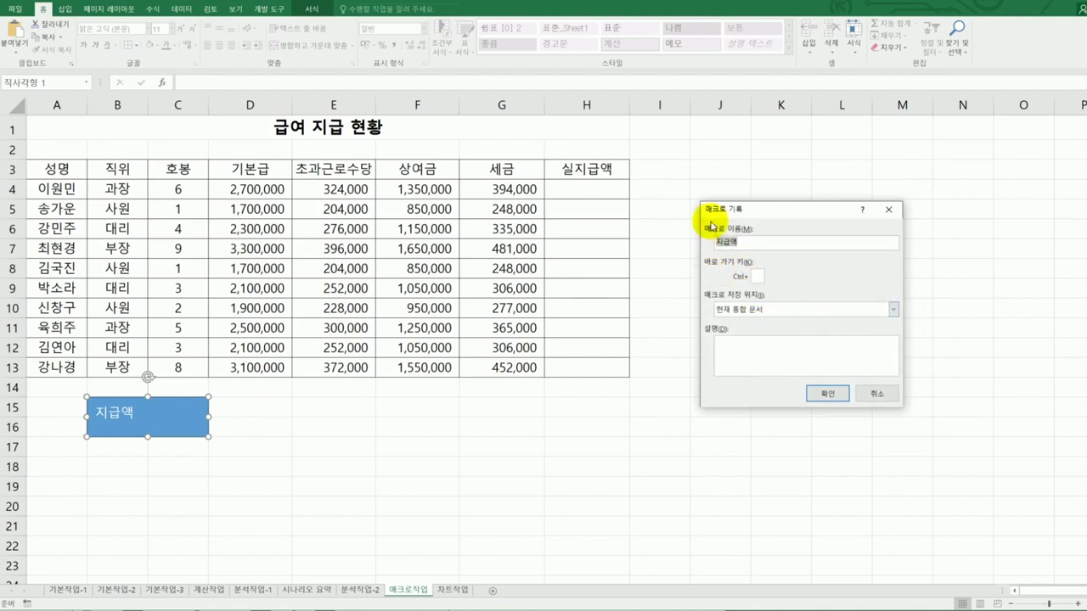
left_click(830, 394)
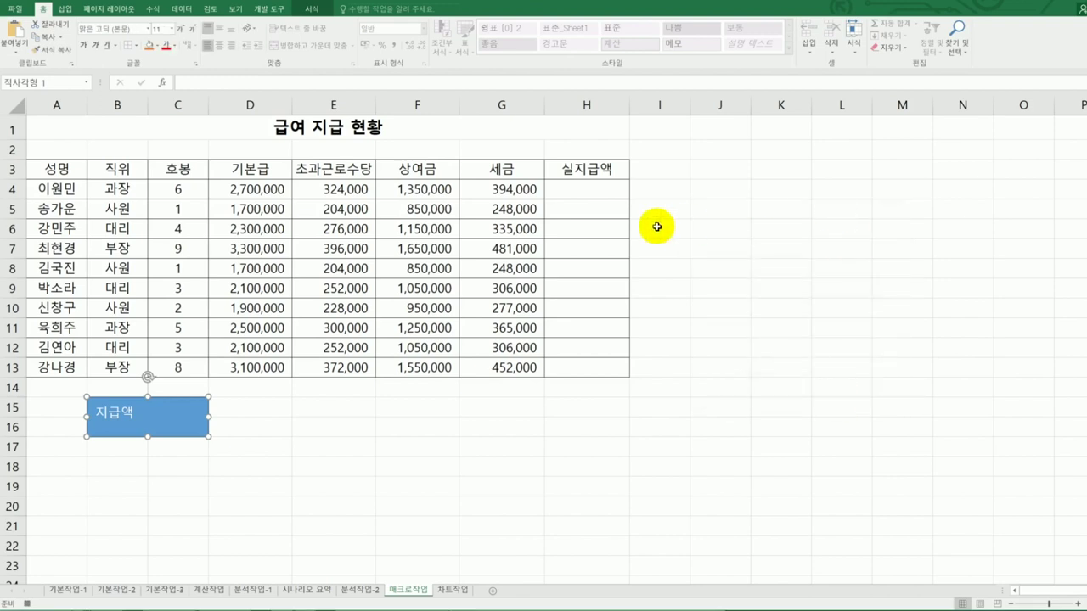
- Enter =SUM(D4:F4)-G4 in H4 to compute the first net pay
left_click(613, 189)
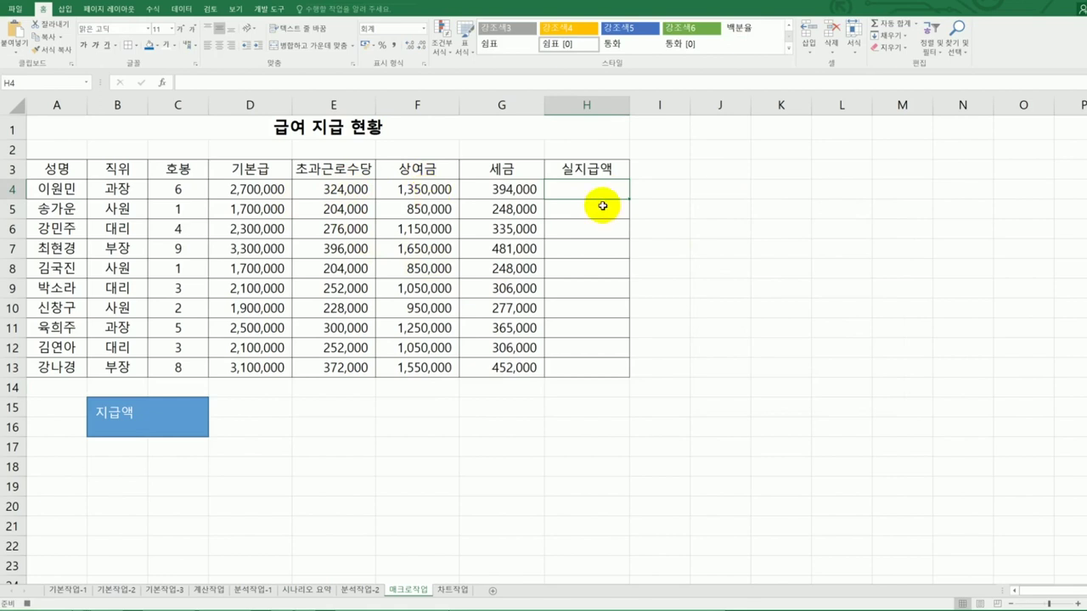
type("=")
type("너")
key("BackSpace")
type("sum(")
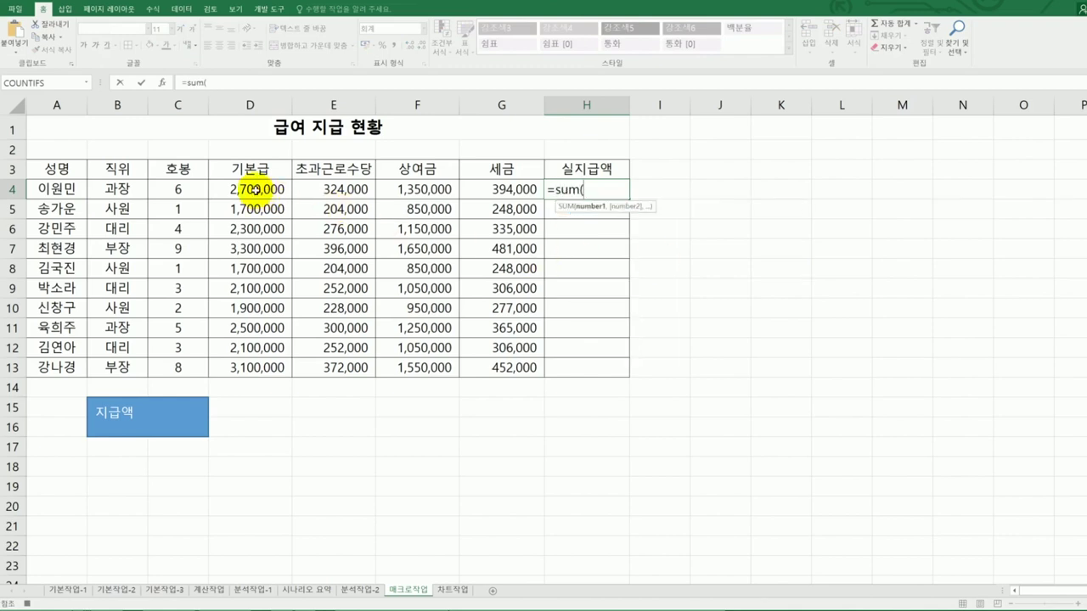
left_click_drag(255, 189, 397, 189)
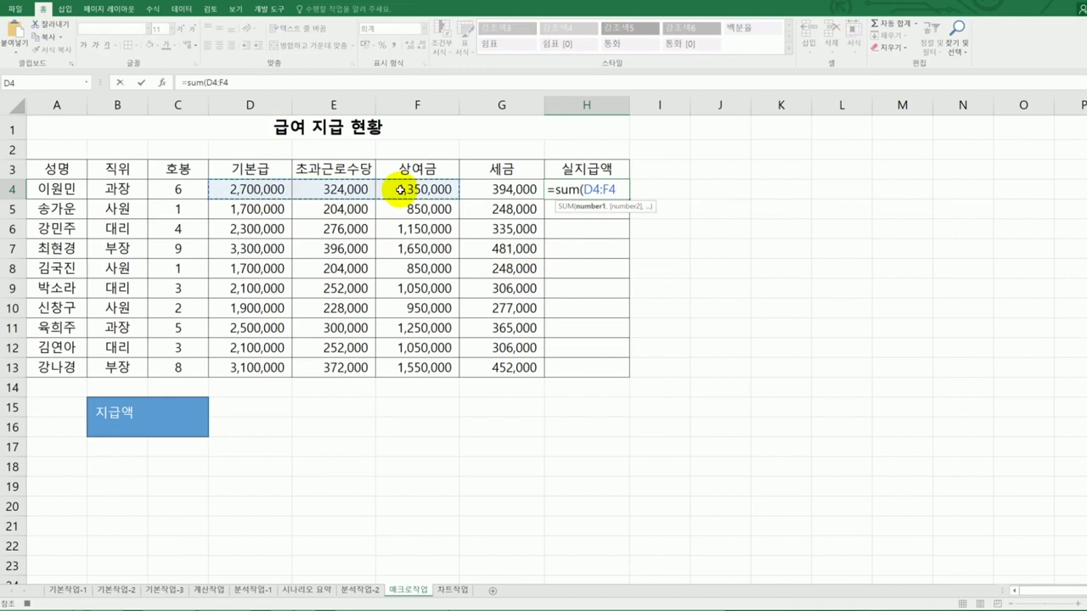
type(")-")
left_click(484, 189)
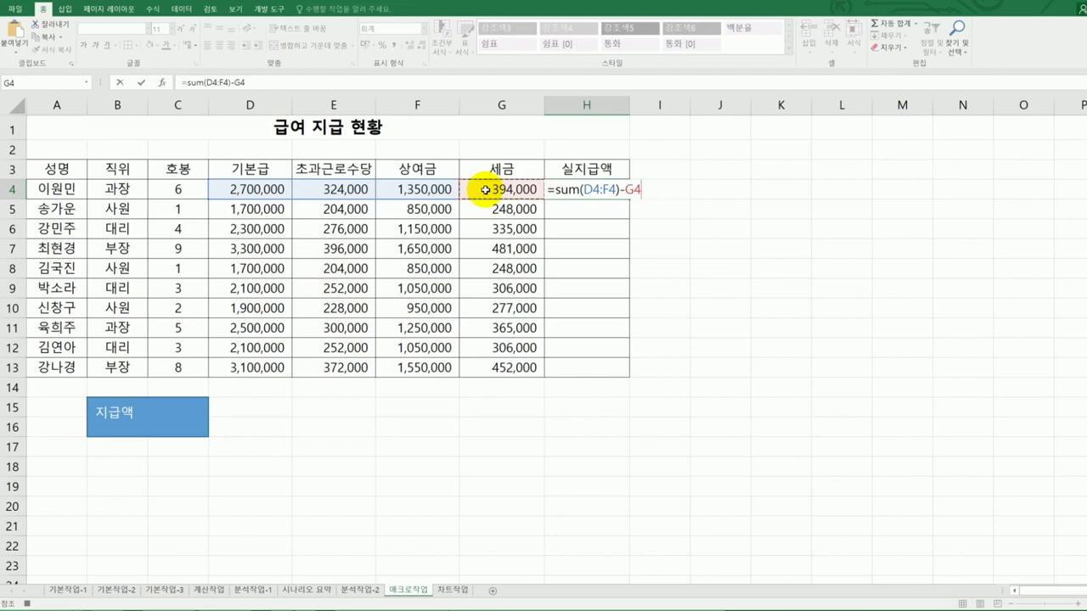
key("Return")
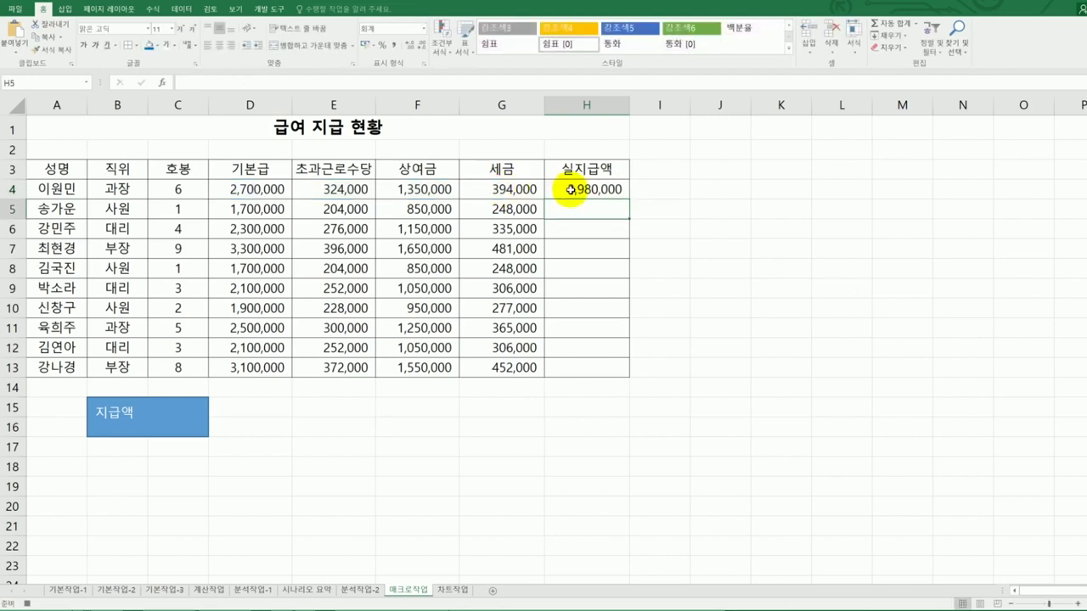
- Copy the net pay formula down to H13 and stop recording the macro
left_click(567, 190)
left_click_drag(629, 198, 632, 375)
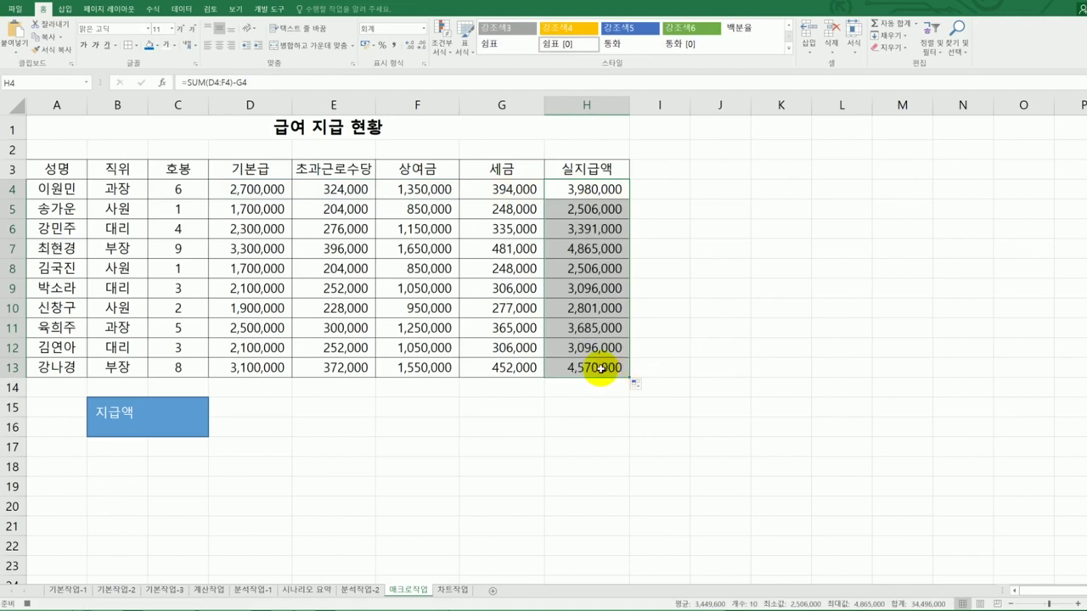
left_click(592, 367)
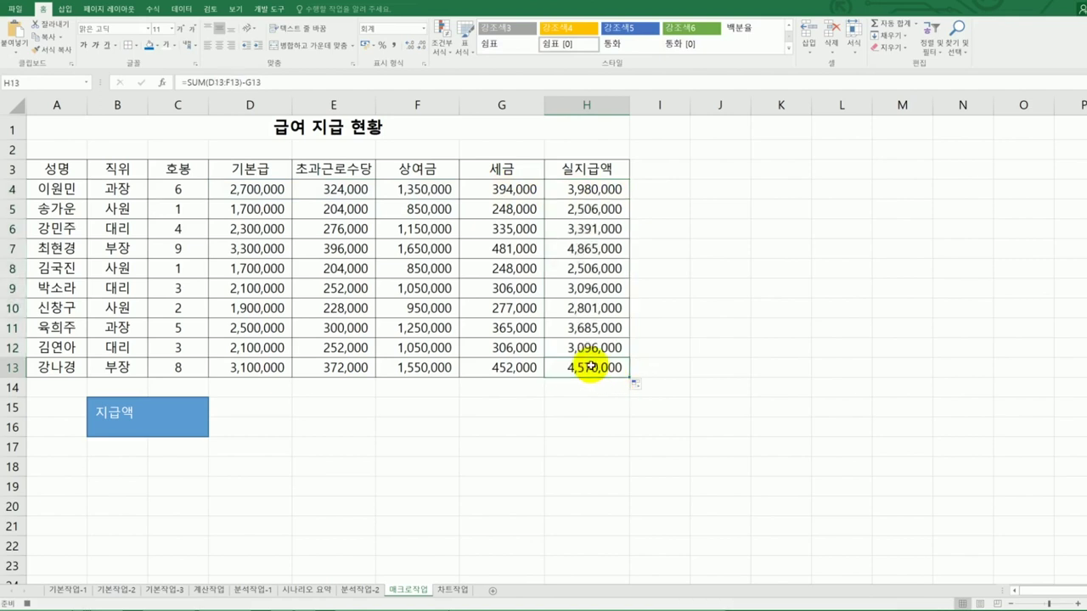
left_click(264, 9)
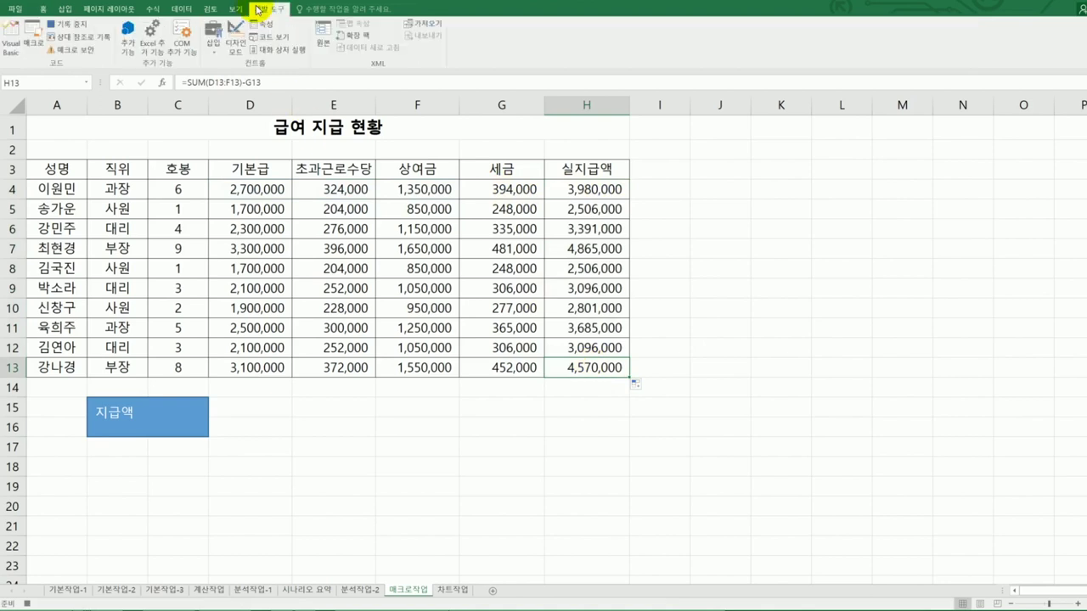
left_click(63, 33)
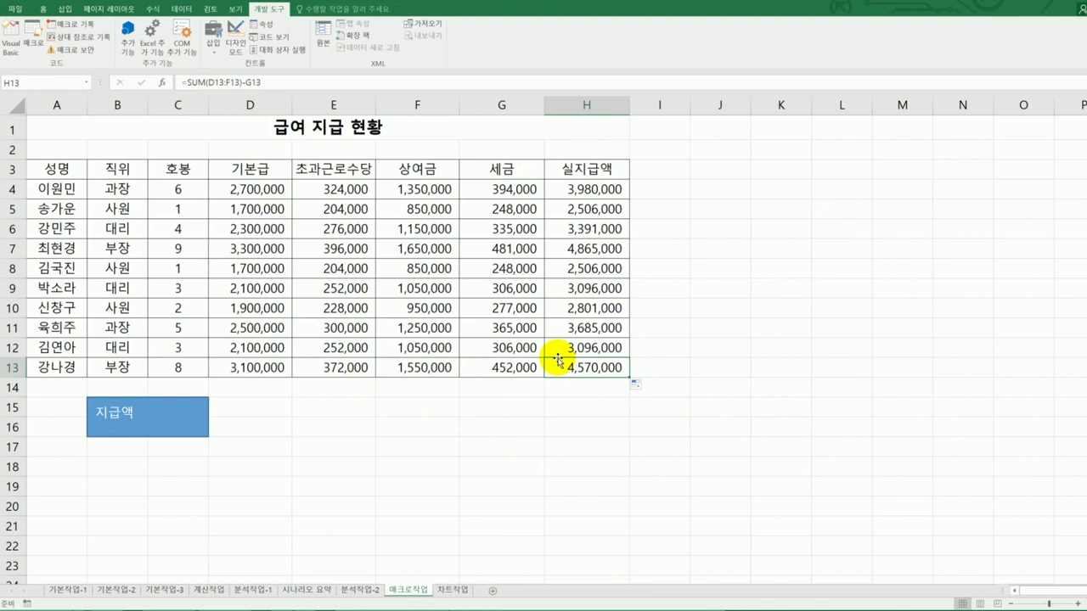
- Delete the values in H4:H13 and run the 지급액 rectangle's macro to refill them
left_click(773, 422)
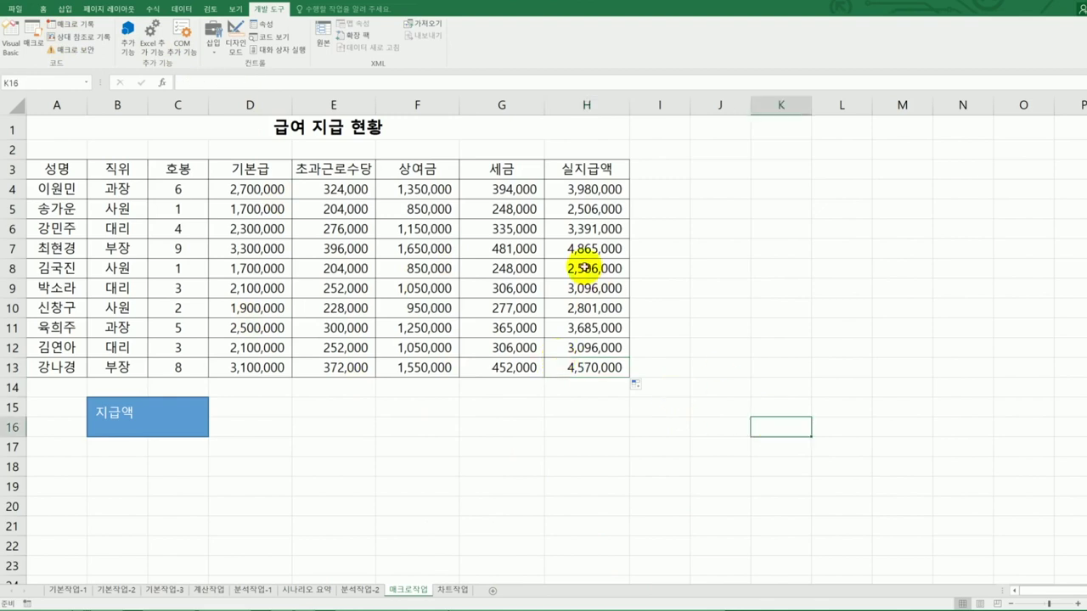
left_click_drag(571, 191, 586, 364)
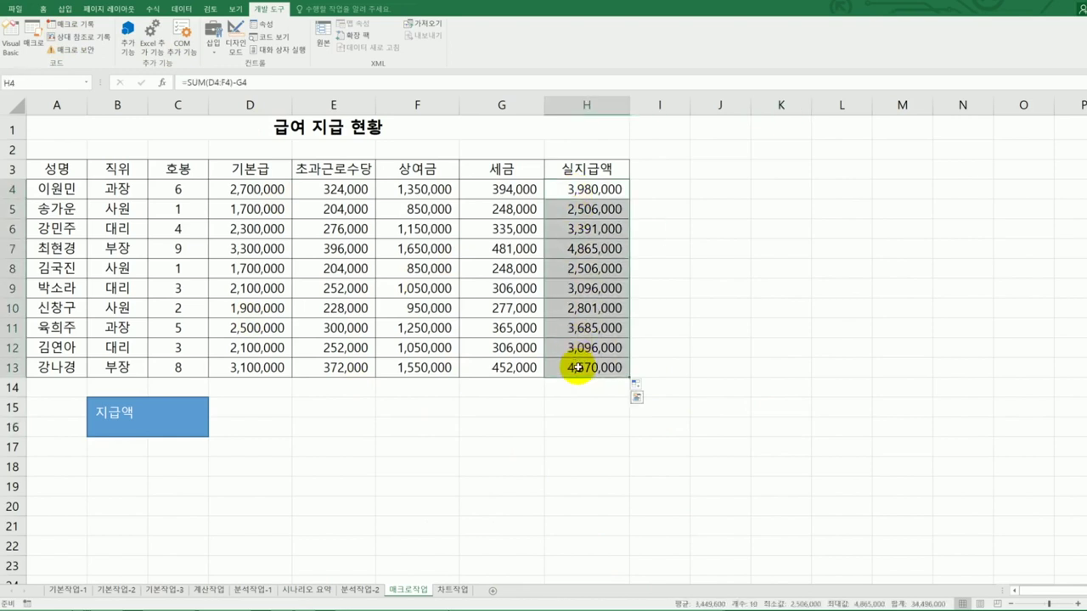
key("Delete")
left_click(762, 386)
left_click(145, 416)
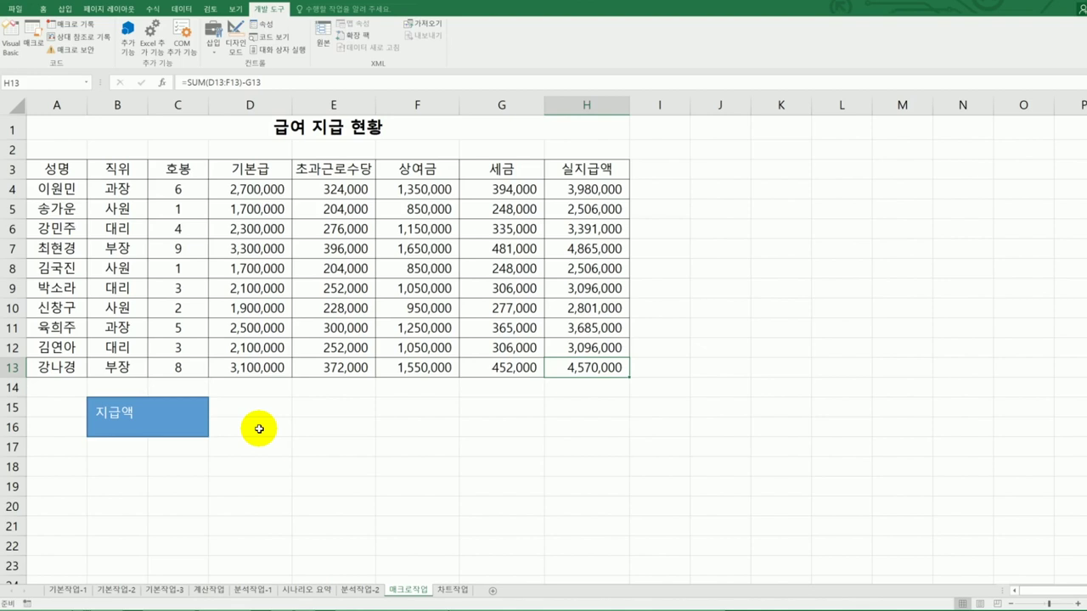
left_click(327, 480)
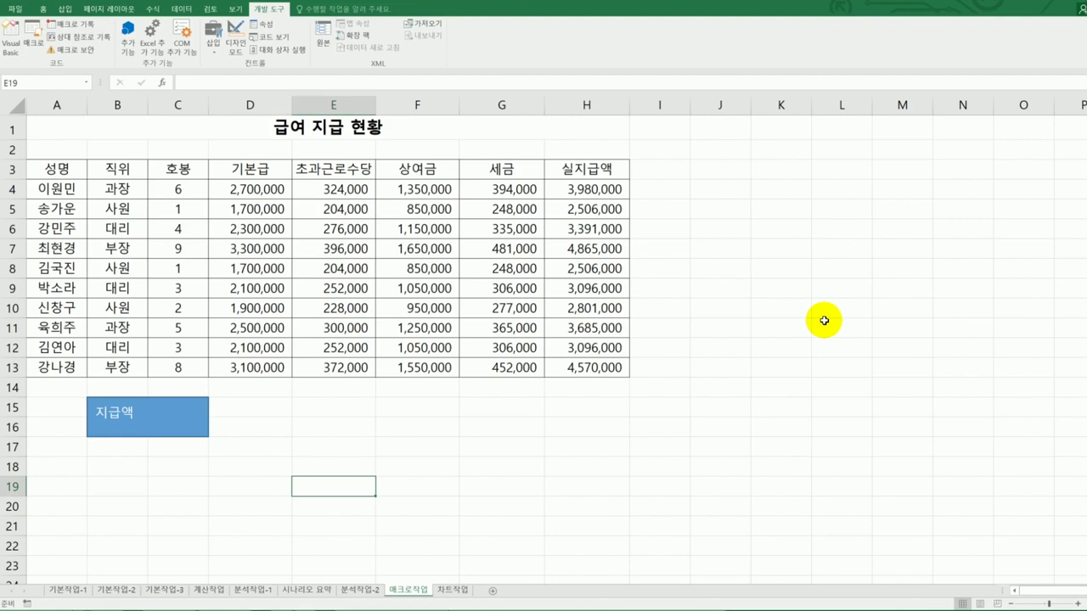
left_click(67, 9)
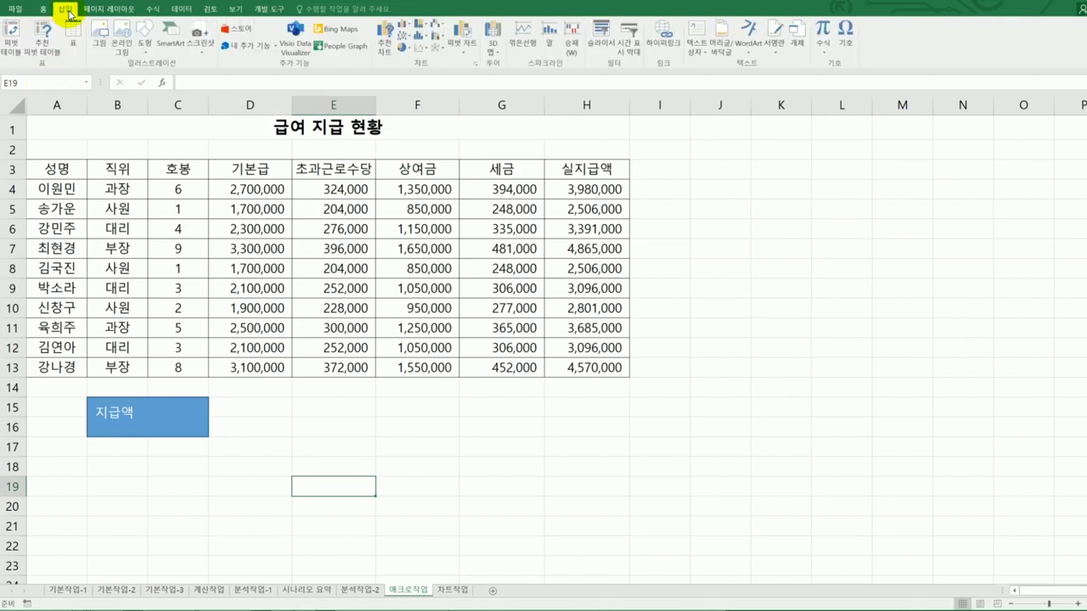
- Draw a bevel shape over E15:F16 labelled 서식
left_click(143, 39)
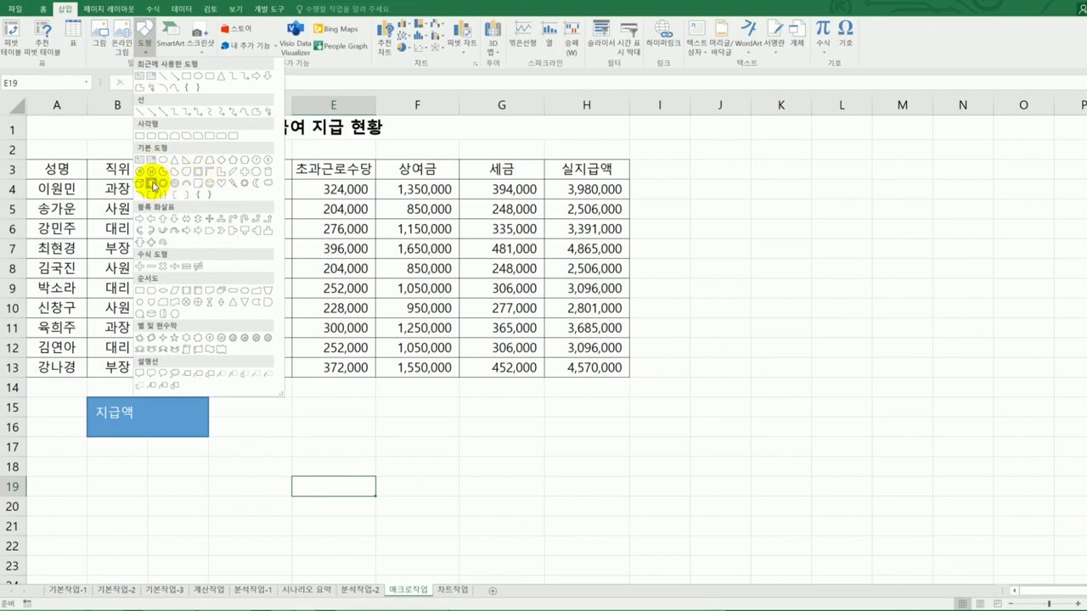
left_click(153, 184)
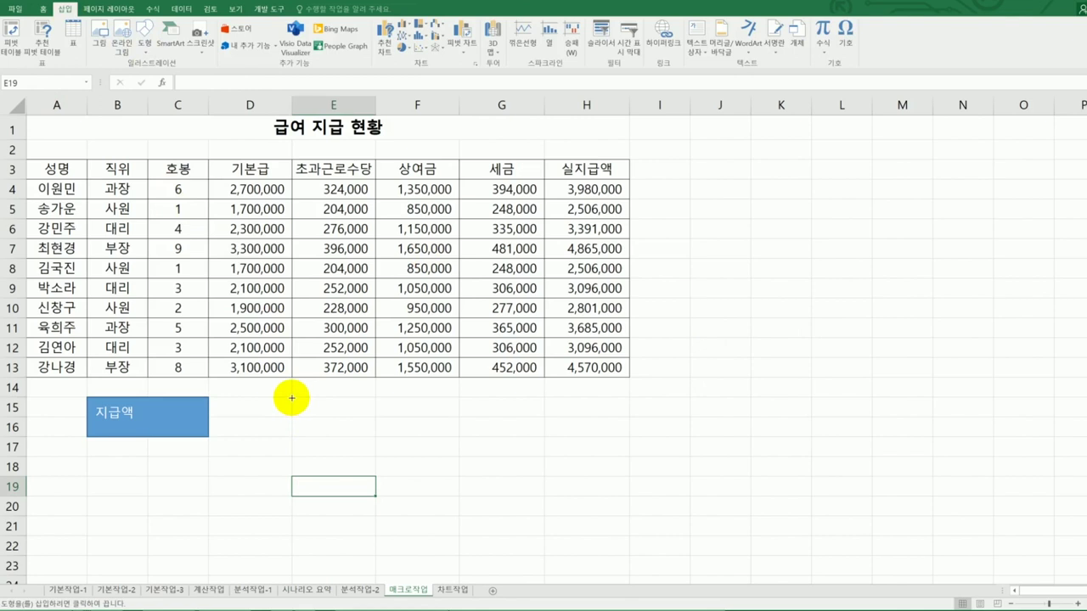
left_click_drag(291, 397, 434, 439)
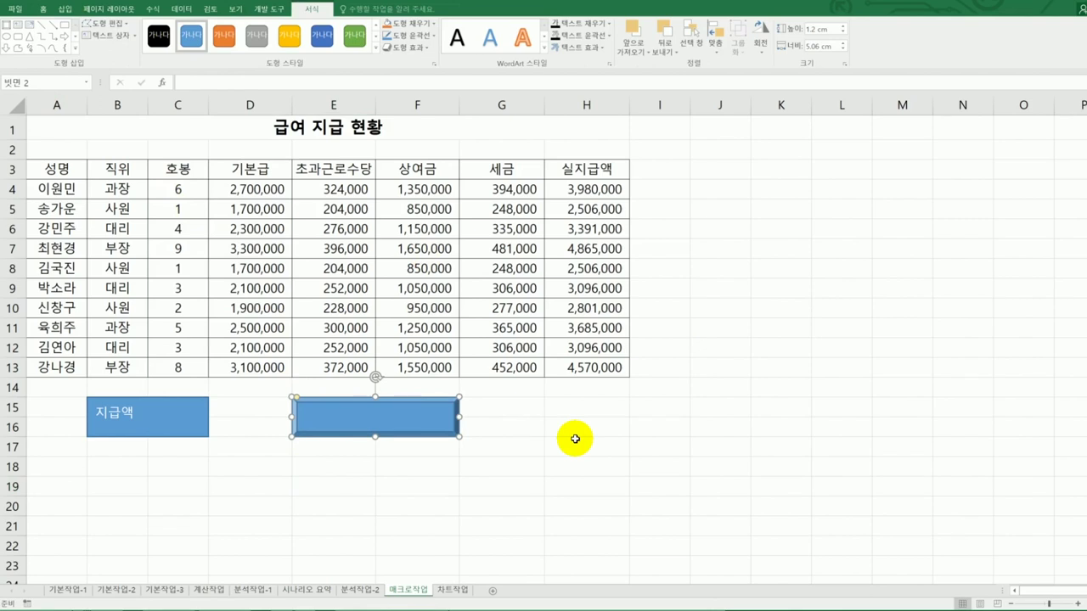
type("tjt")
key("BackSpace")
key("BackSpace")
key("BackSpace")
type("서시")
left_click(575, 439)
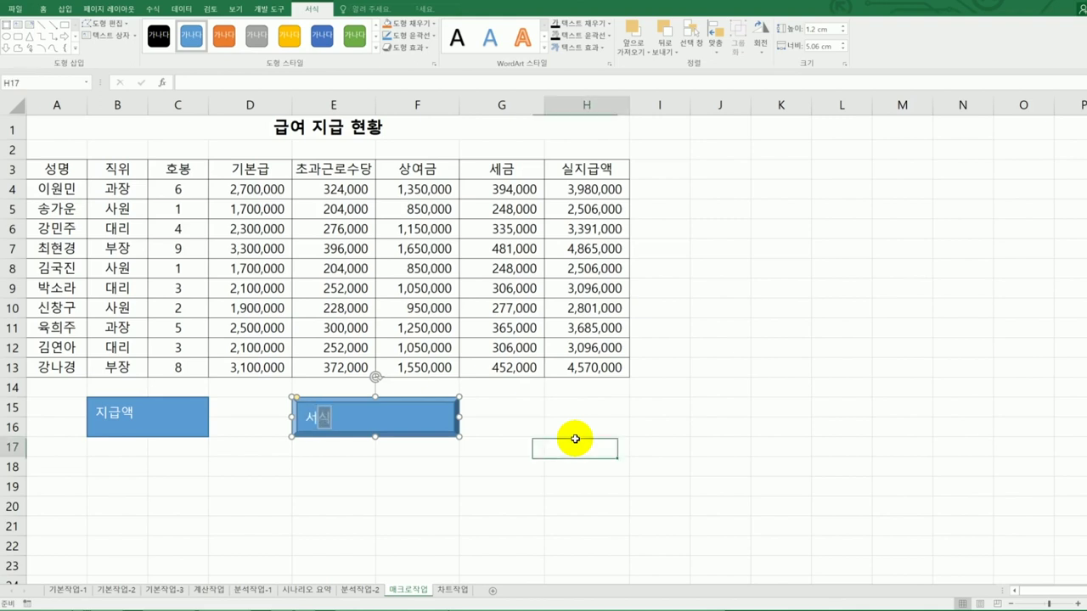
left_click(435, 419)
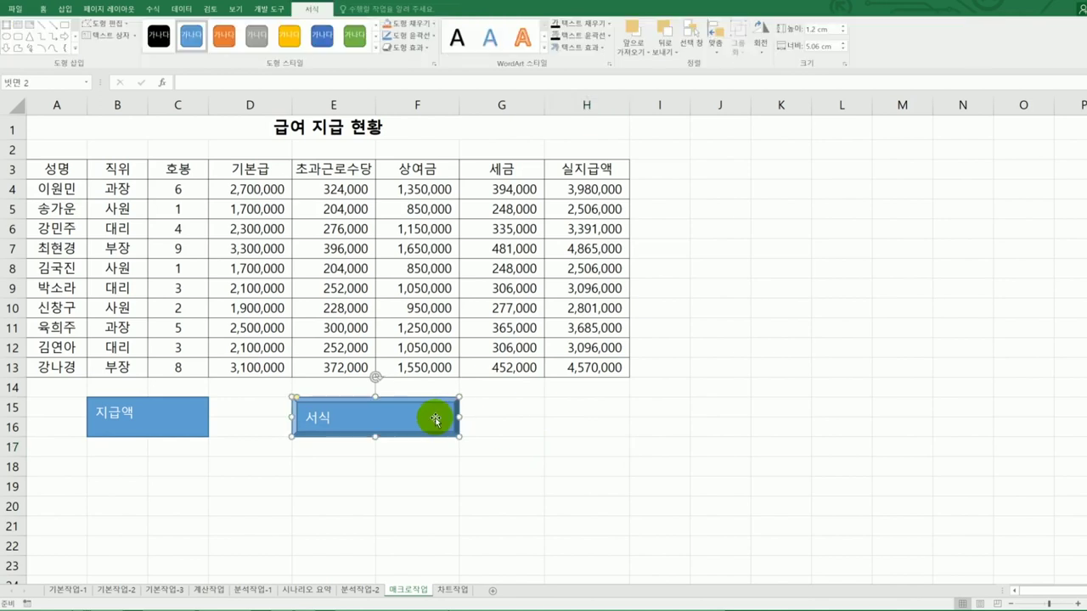
- Assign a new macro named 서식 to the bevel shape and begin recording it
right_click(435, 419)
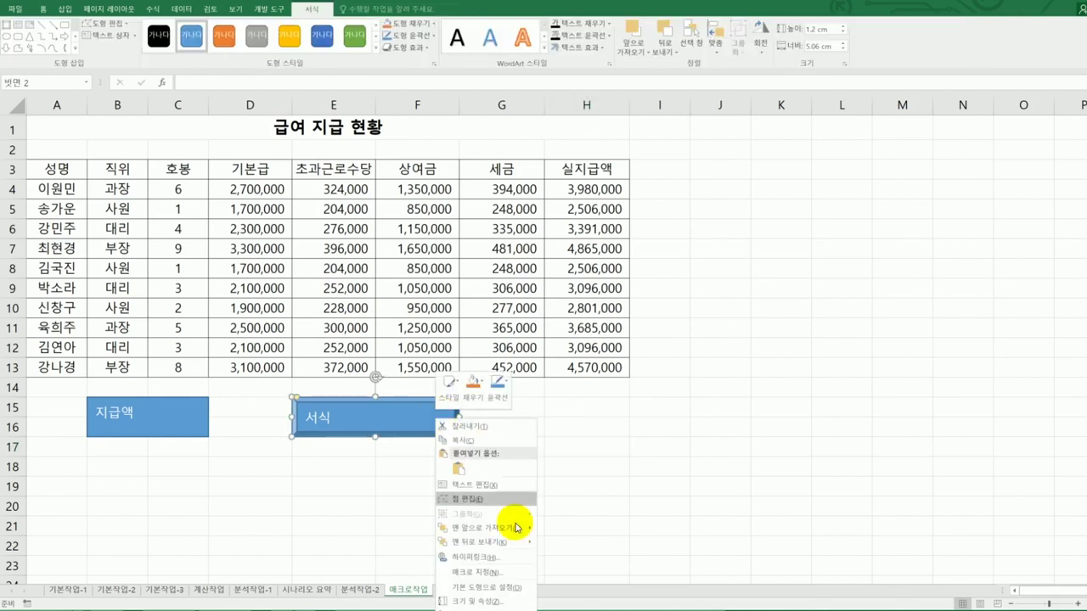
left_click(516, 570)
left_click_drag(565, 442, 872, 190)
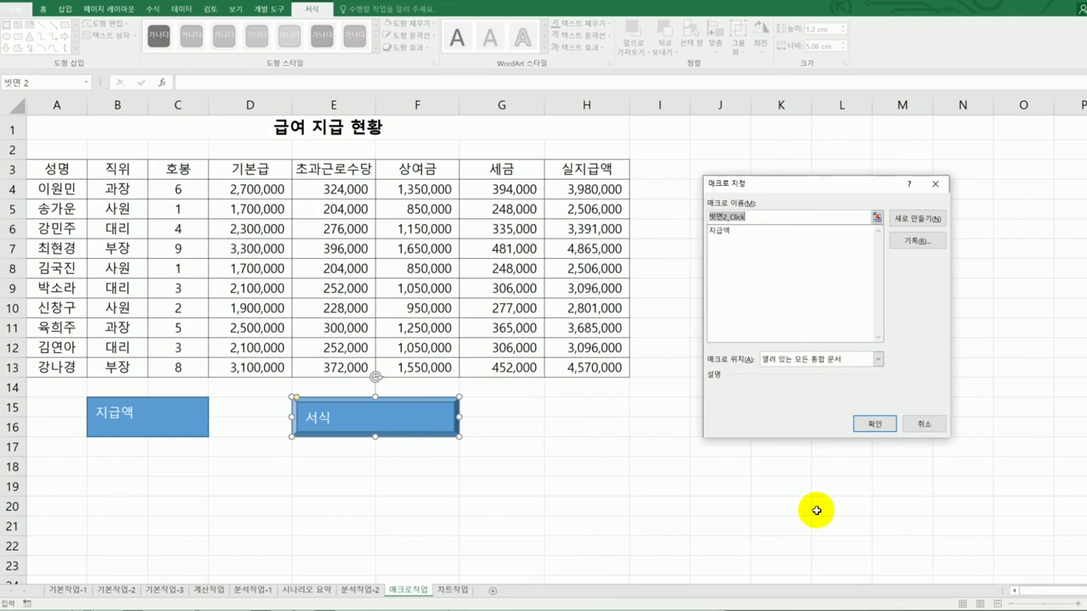
type("서식")
left_click(913, 243)
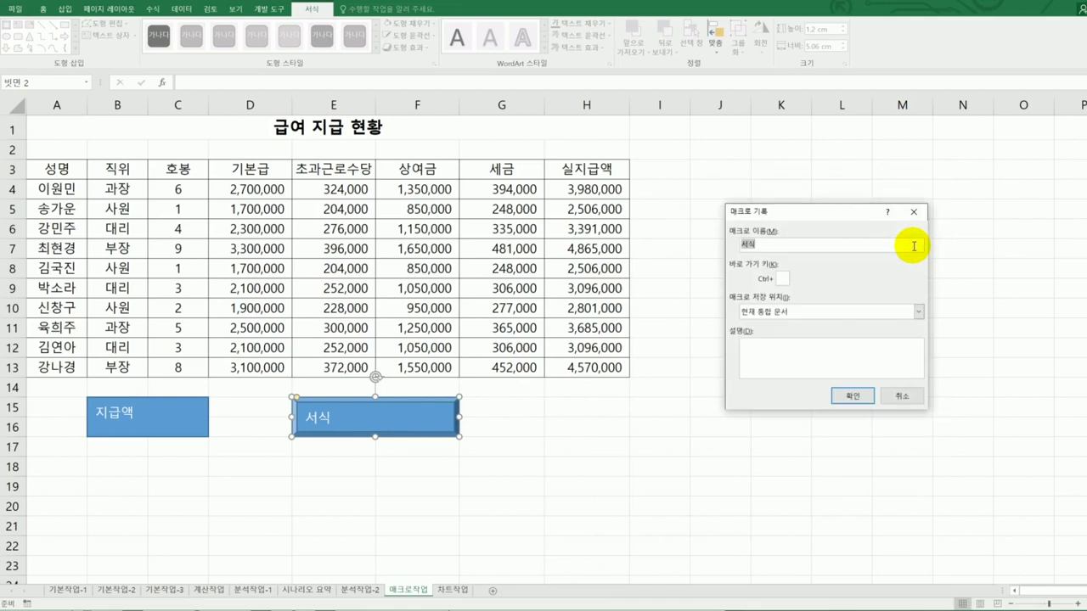
left_click(865, 404)
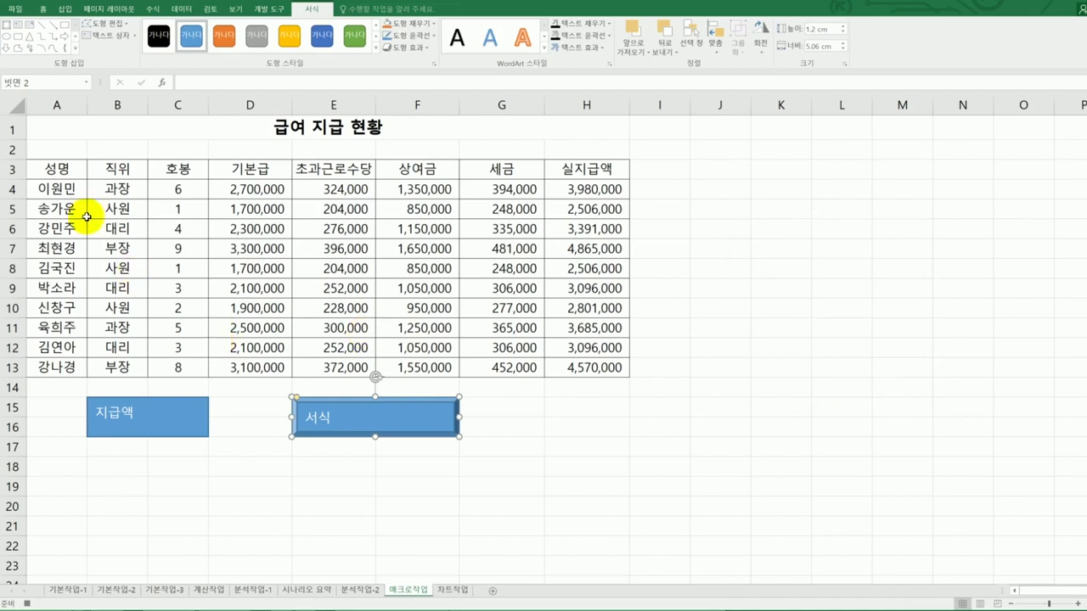
left_click(85, 174)
- Give A3:H3 blue font and yellow fill, then stop recording the 서식 macro
left_click_drag(84, 174, 550, 175)
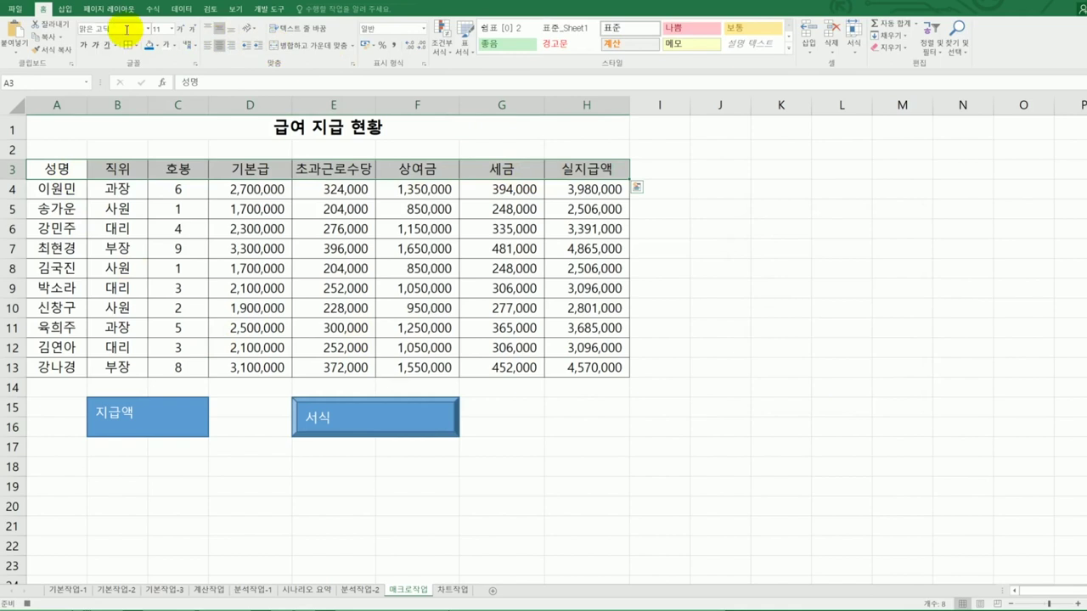
left_click(174, 47)
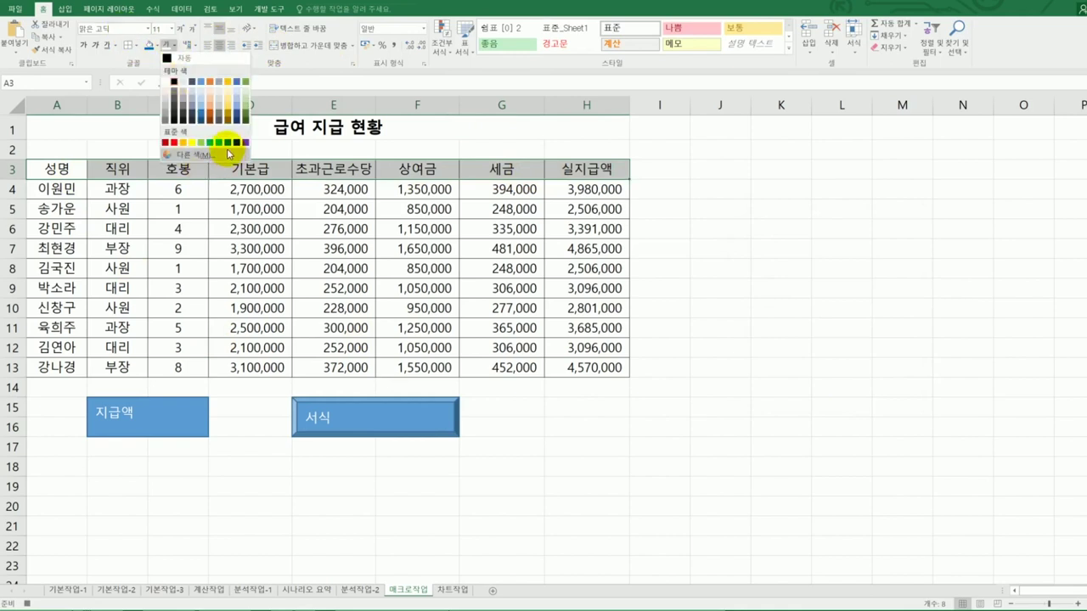
left_click(227, 144)
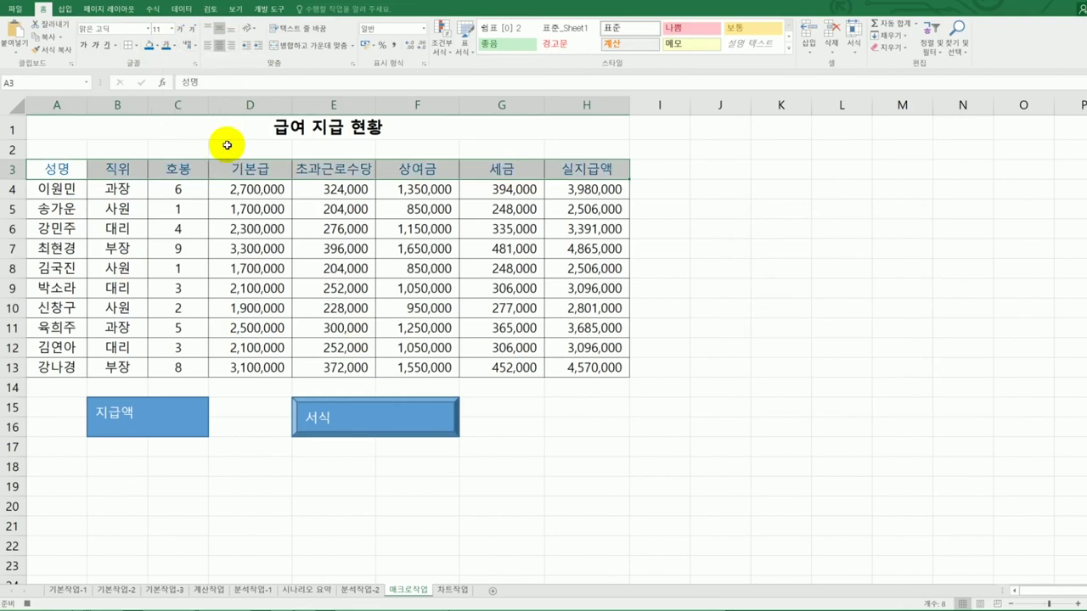
left_click(159, 49)
left_click(175, 132)
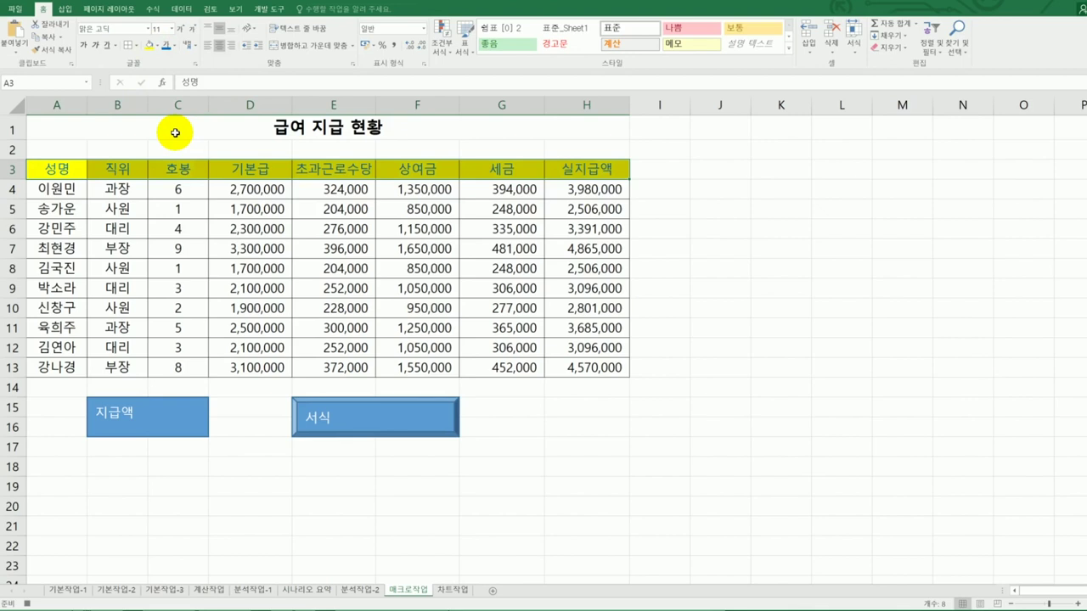
left_click(584, 171)
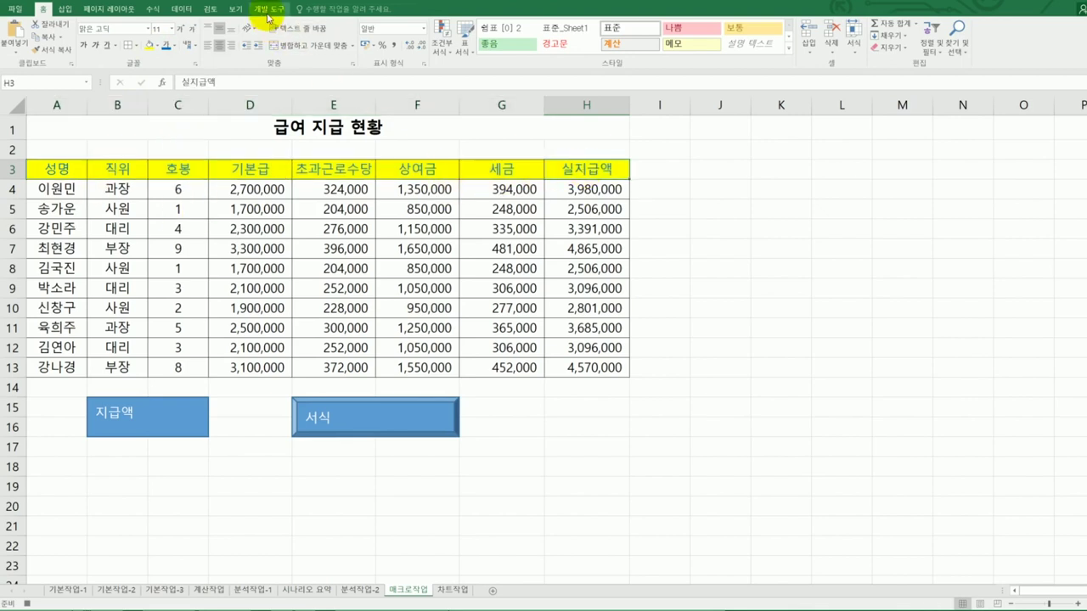
left_click(266, 9)
left_click(68, 24)
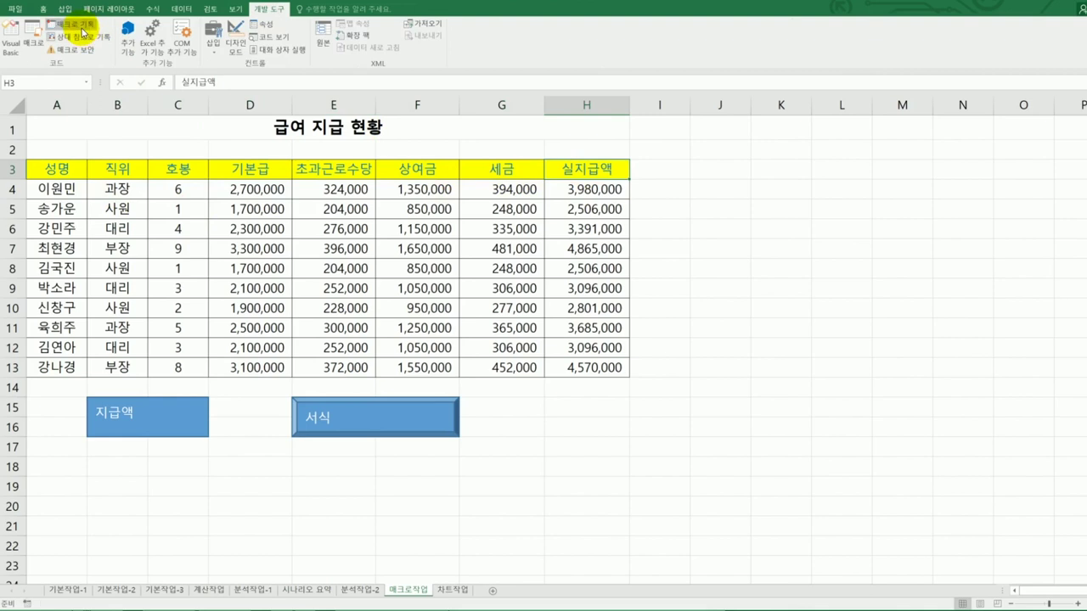
- Switch to the textbook PDF showing task 02's 차트작업 chart instructions
left_click(653, 424)
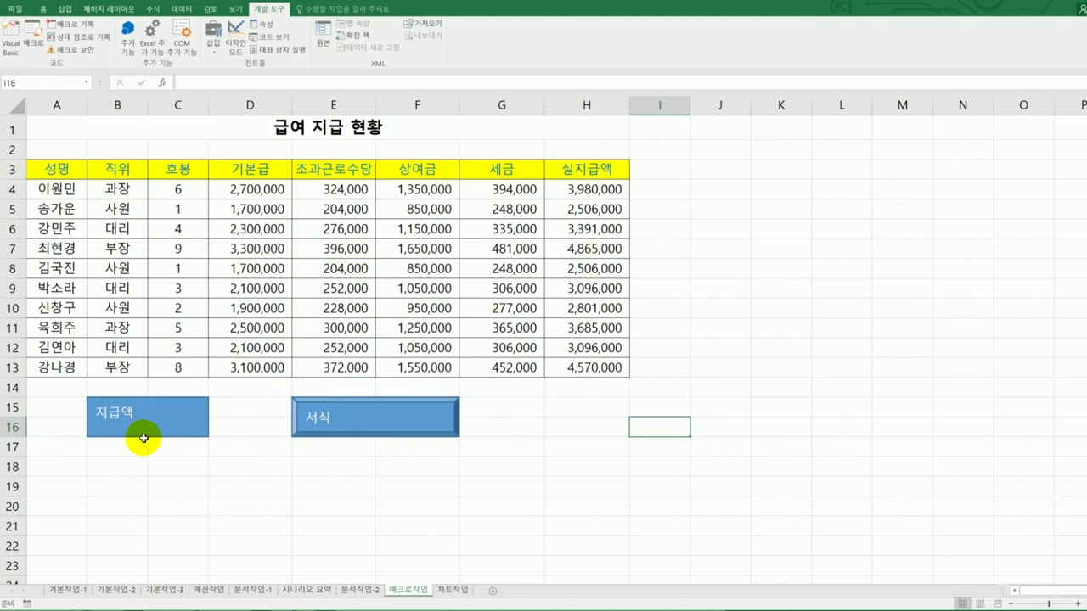
left_click(759, 430)
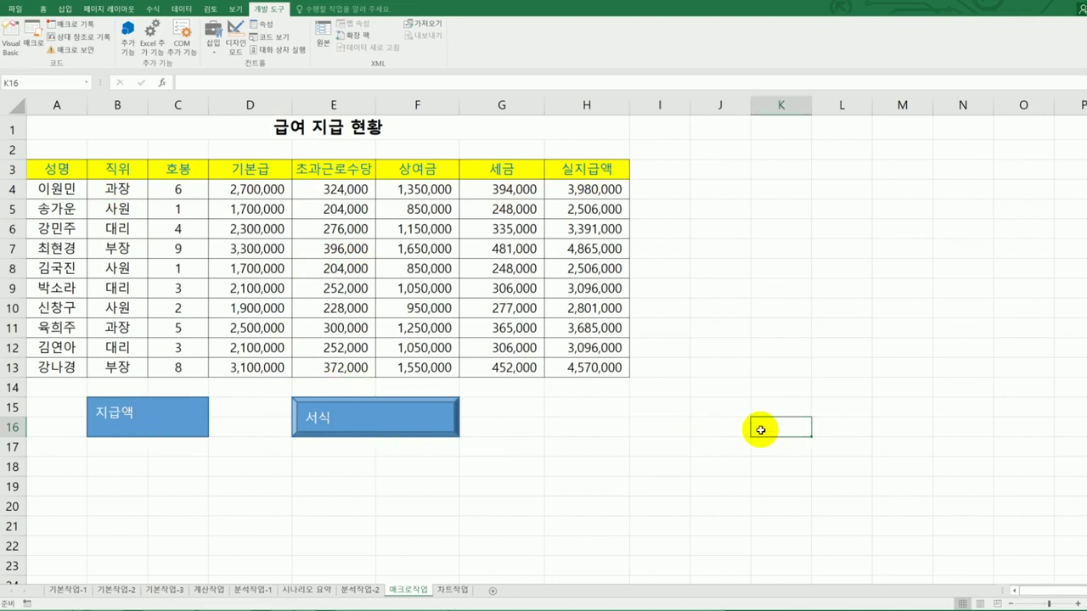
key("alt+Tab")
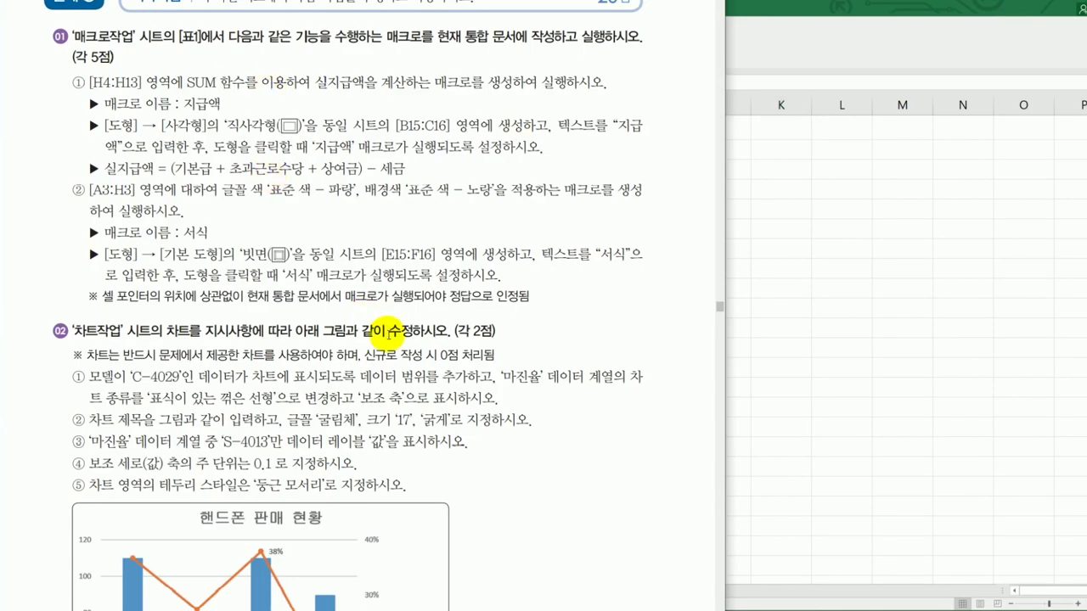
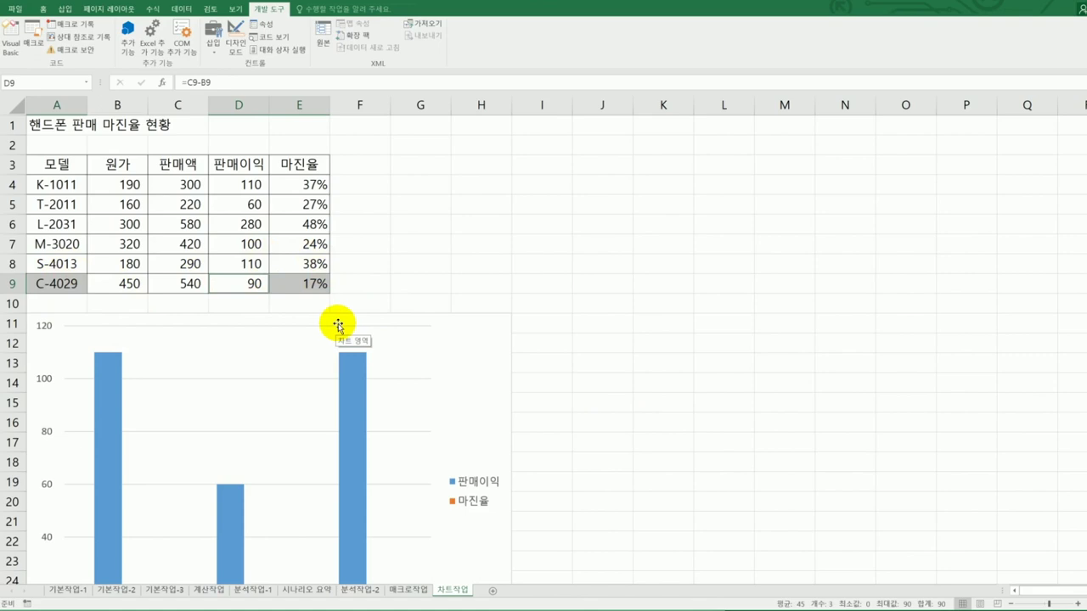
- Copy the C-4029 row (A9:E9) into the chart as a fourth 판매이익 bar at 90
key("ctrl+c")
left_click(499, 381)
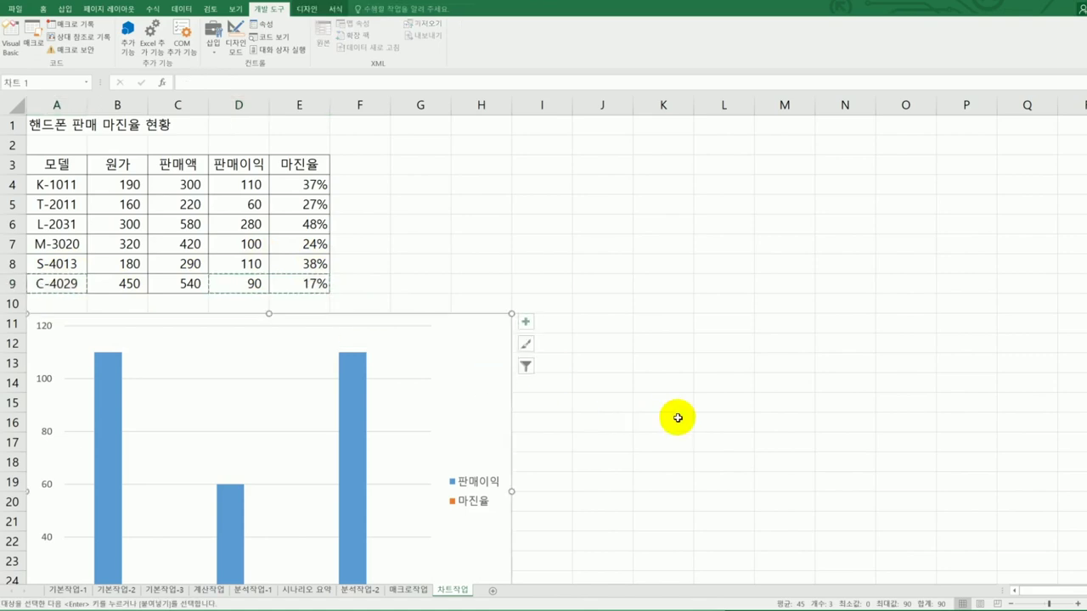
key("ctrl+v")
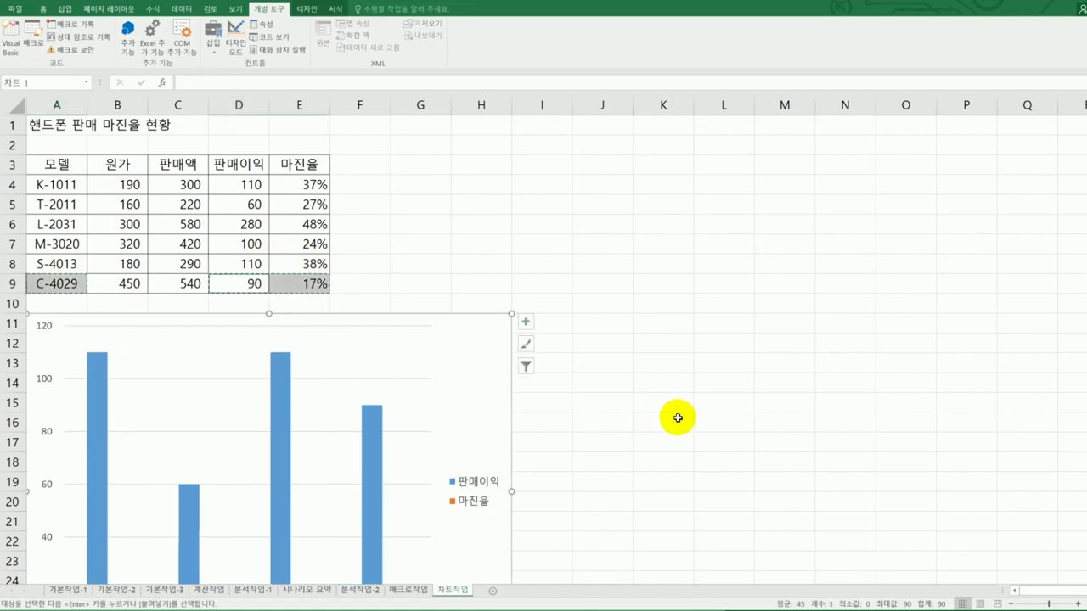
scroll(676, 417, "down", 2)
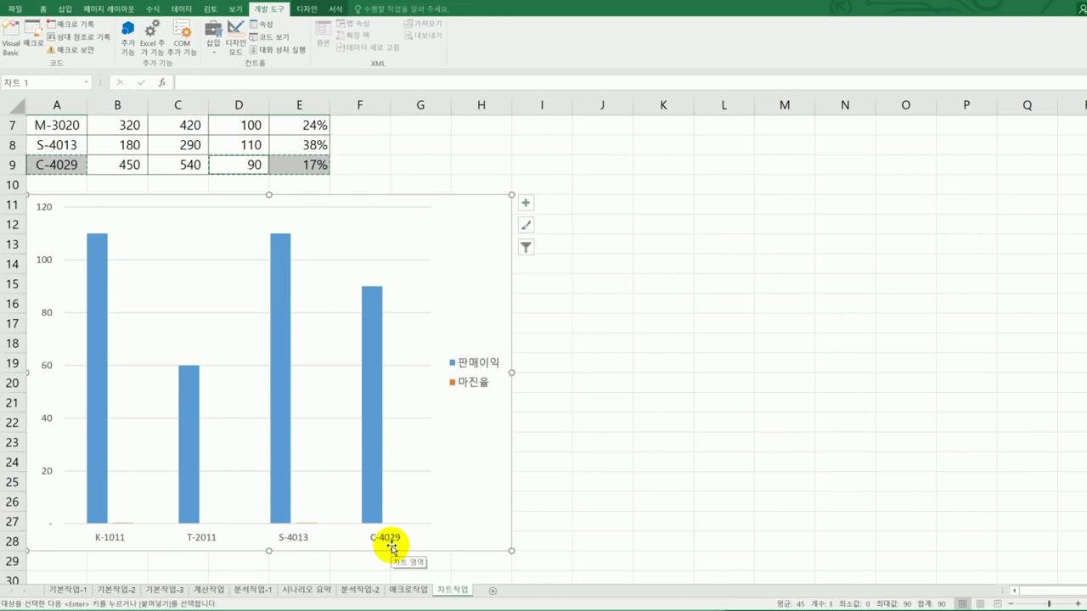
right_click(467, 238)
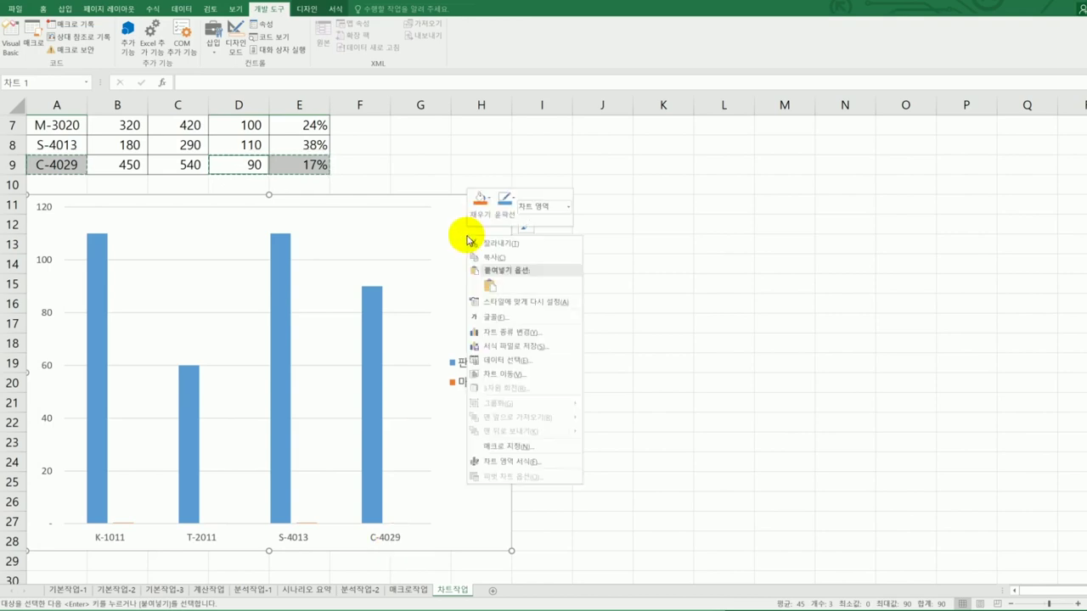
left_click(553, 360)
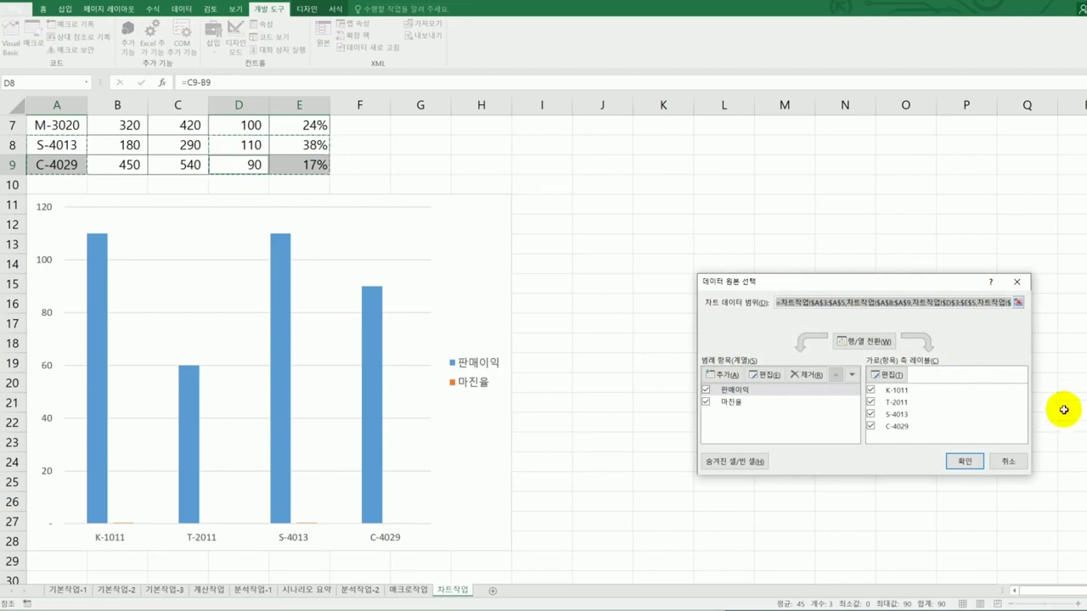
left_click(989, 460)
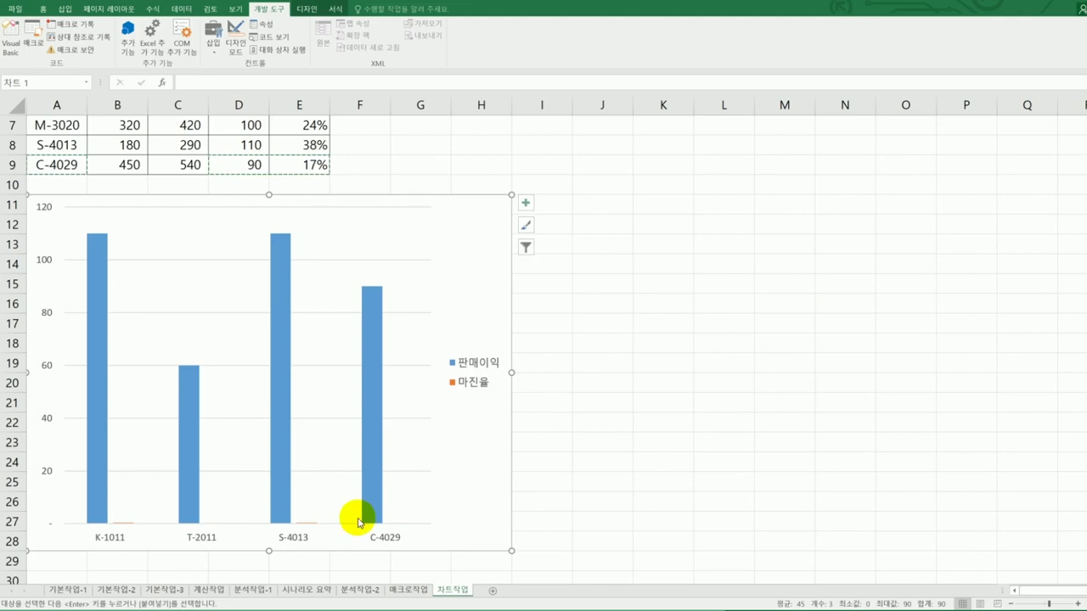
left_click(313, 528)
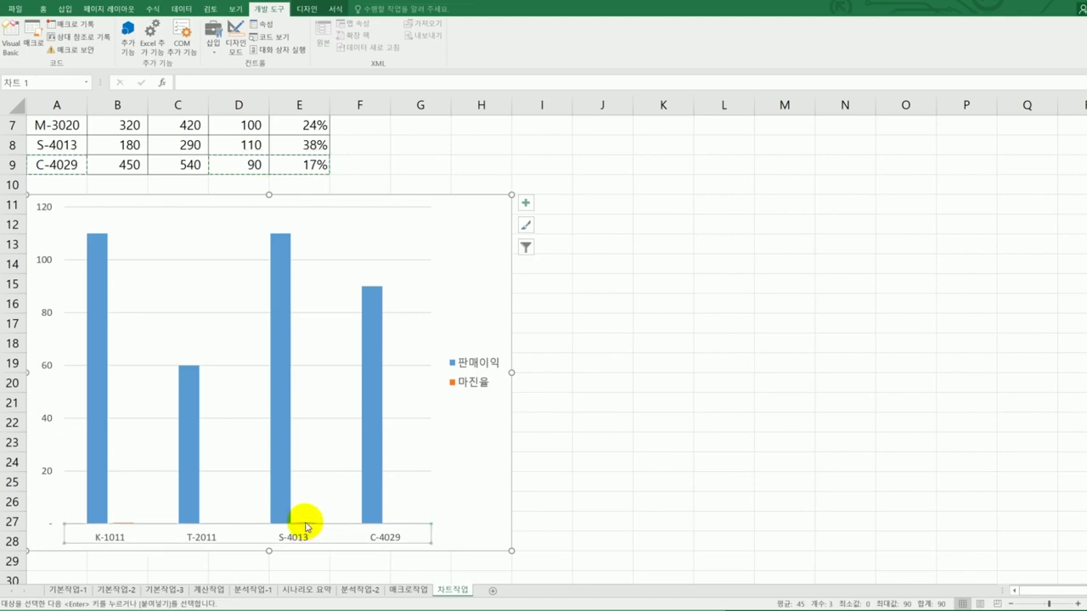
left_click(307, 525)
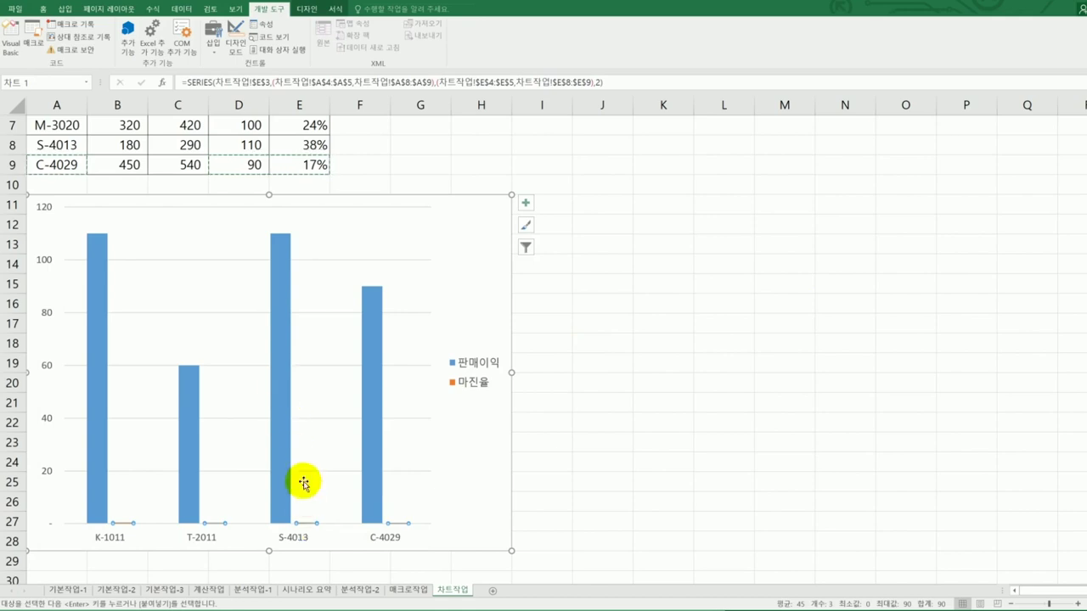
left_click(281, 328)
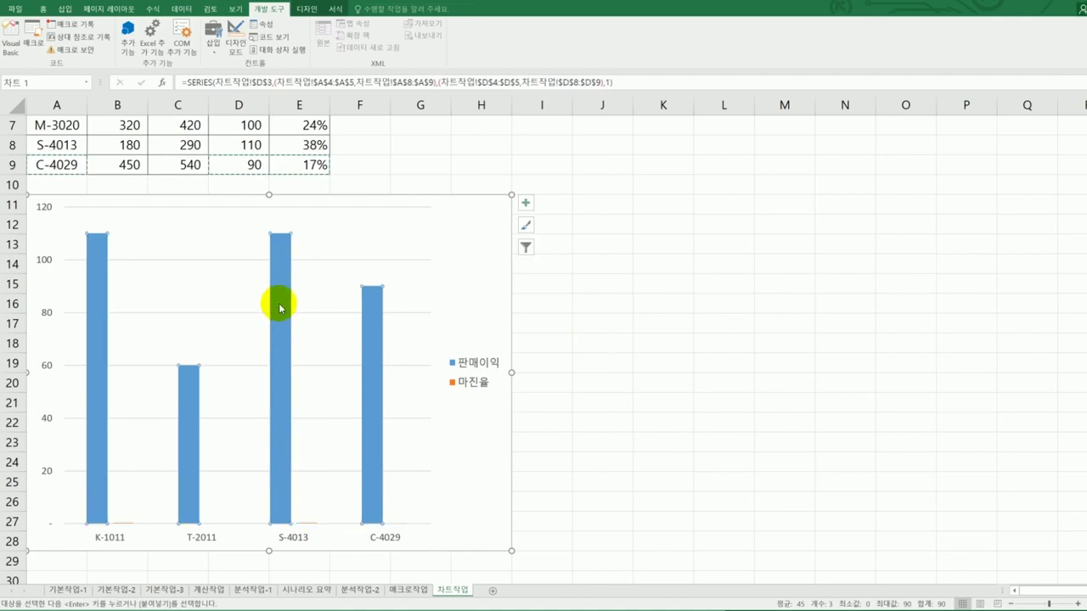
- Change the 마진율 series to Line with Markers plotted on the secondary axis
right_click(280, 305)
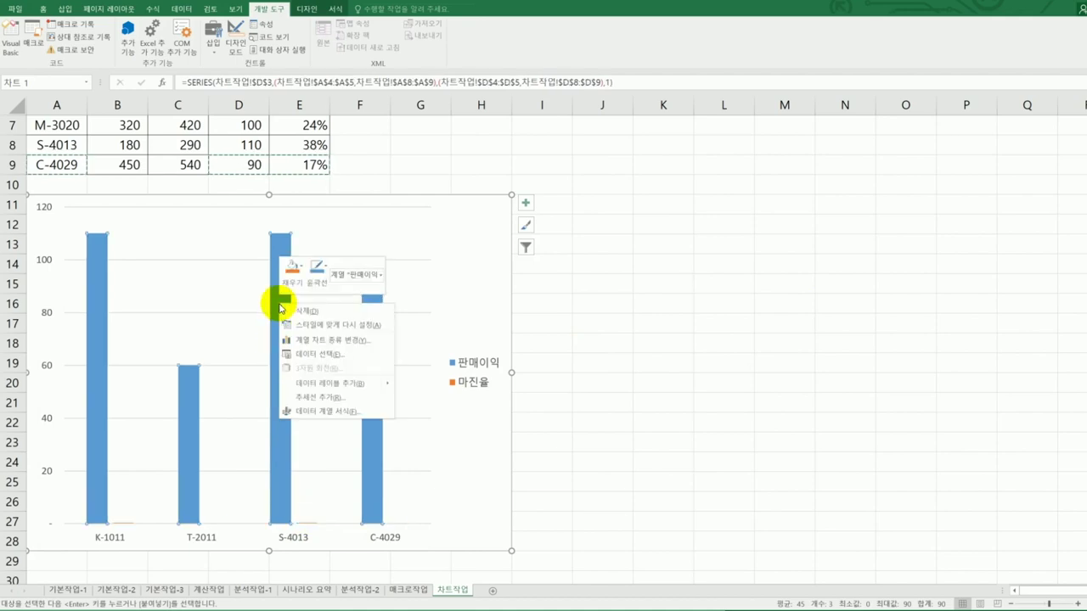
left_click(337, 341)
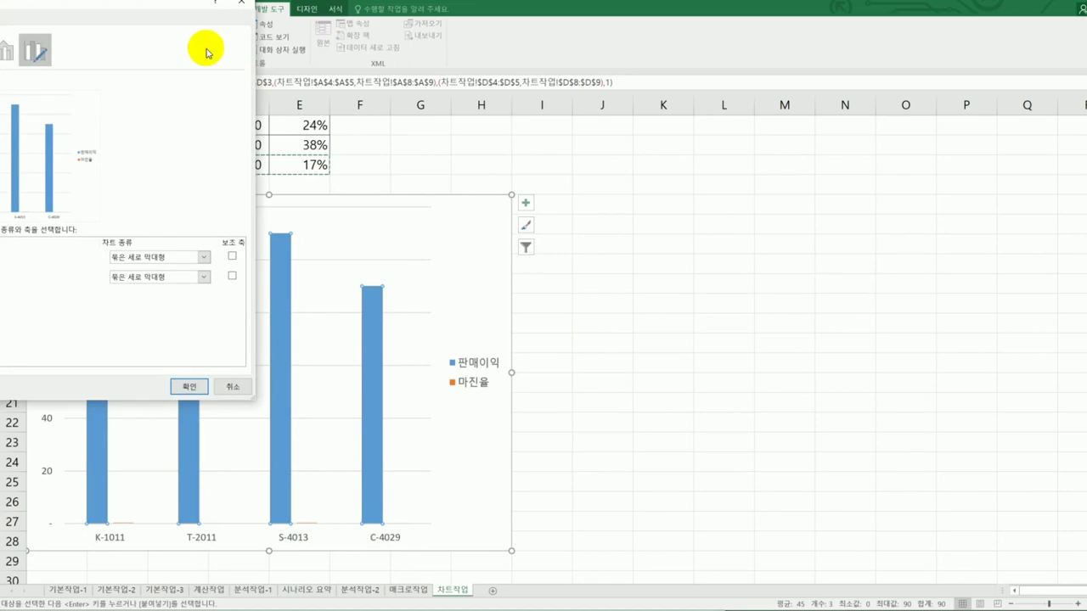
left_click_drag(170, 9, 974, 123)
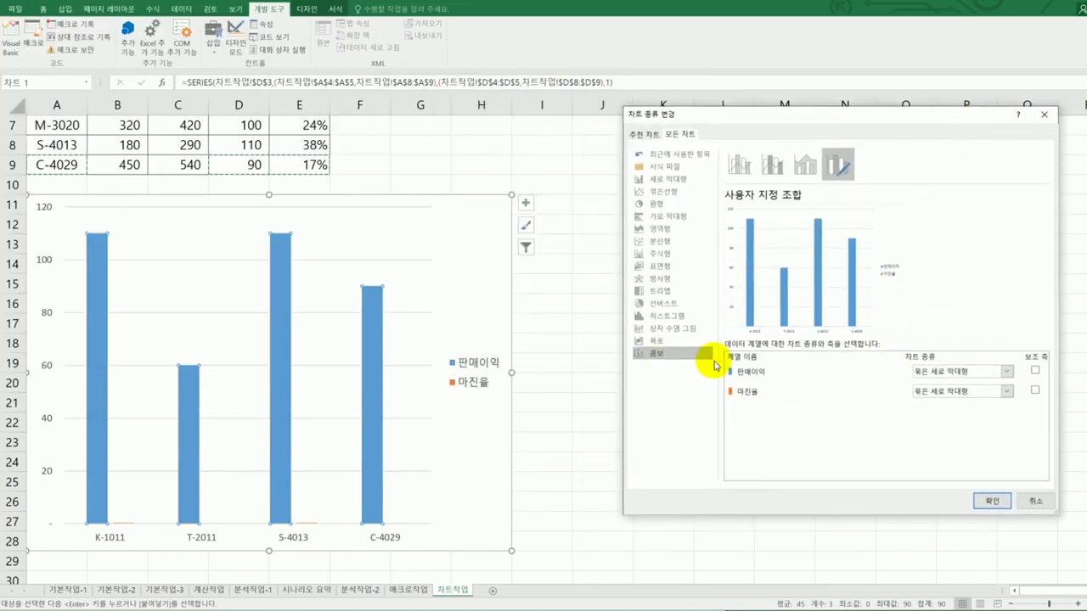
left_click(938, 397)
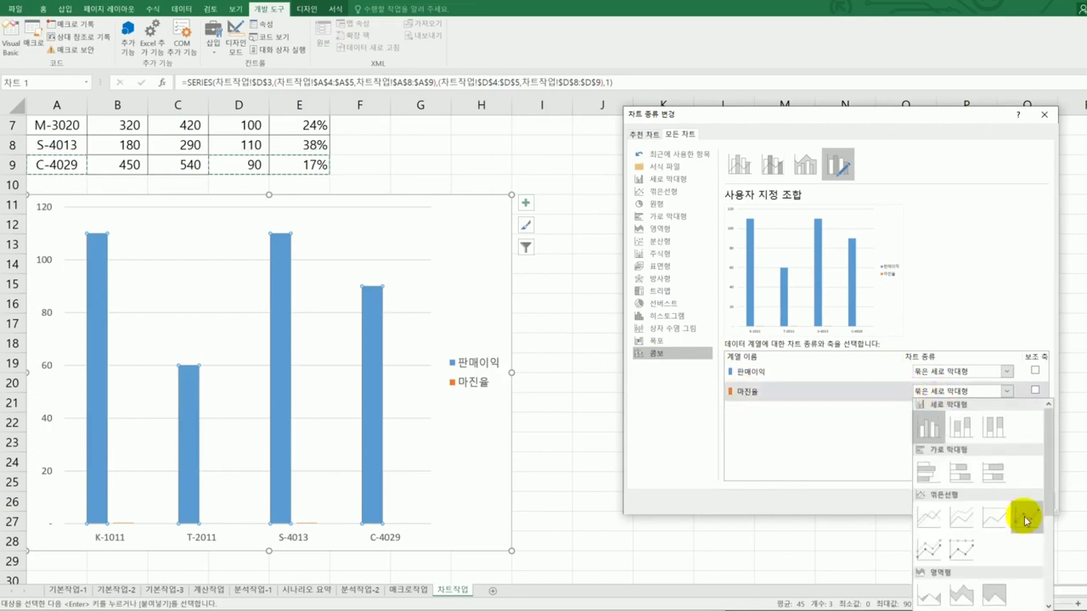
key("Escape")
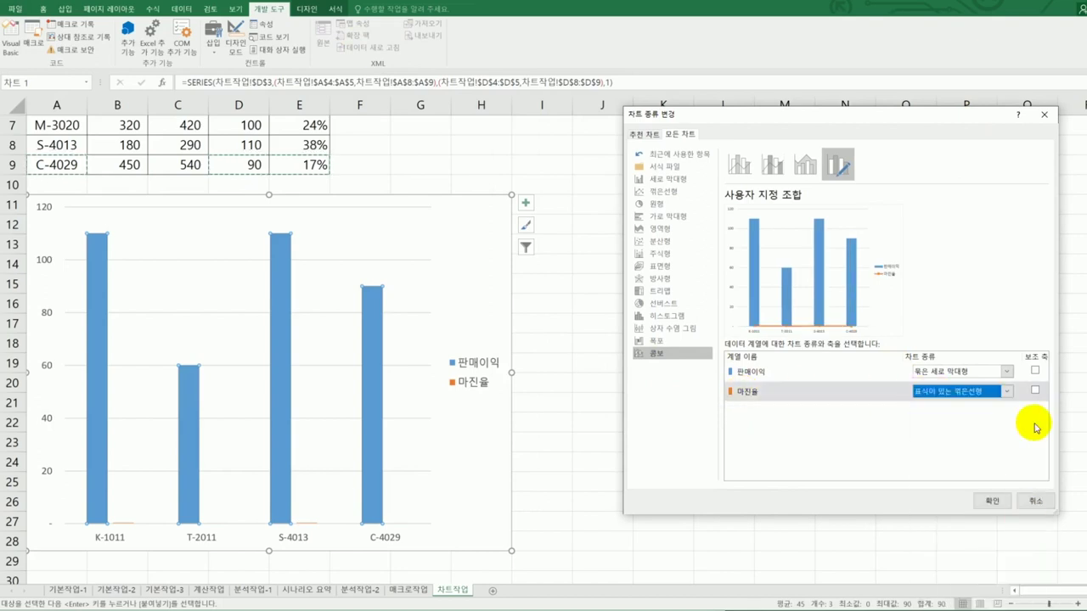
left_click(1034, 391)
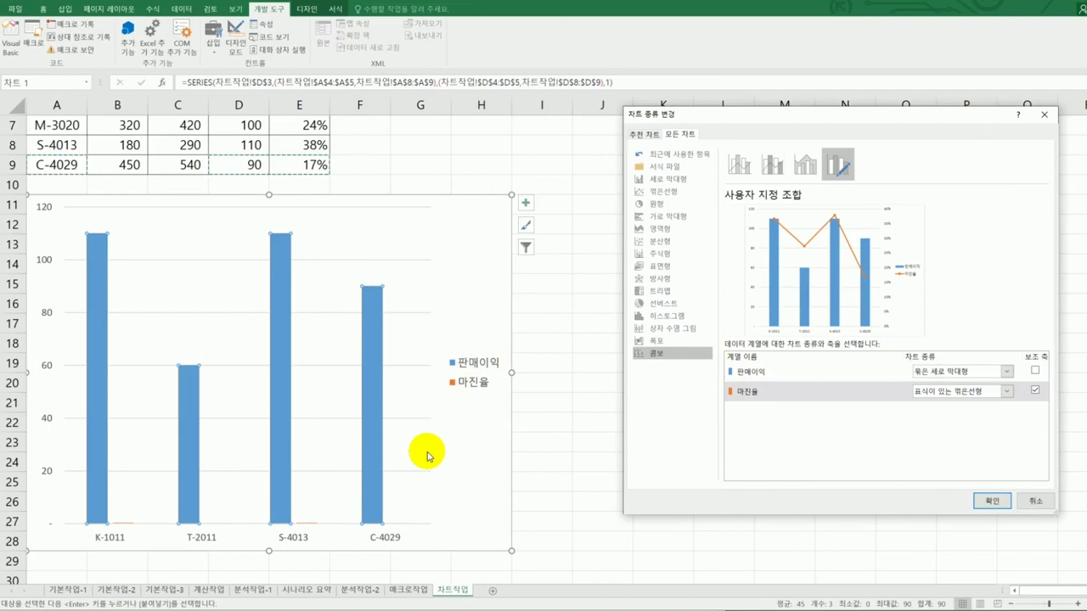
left_click(989, 500)
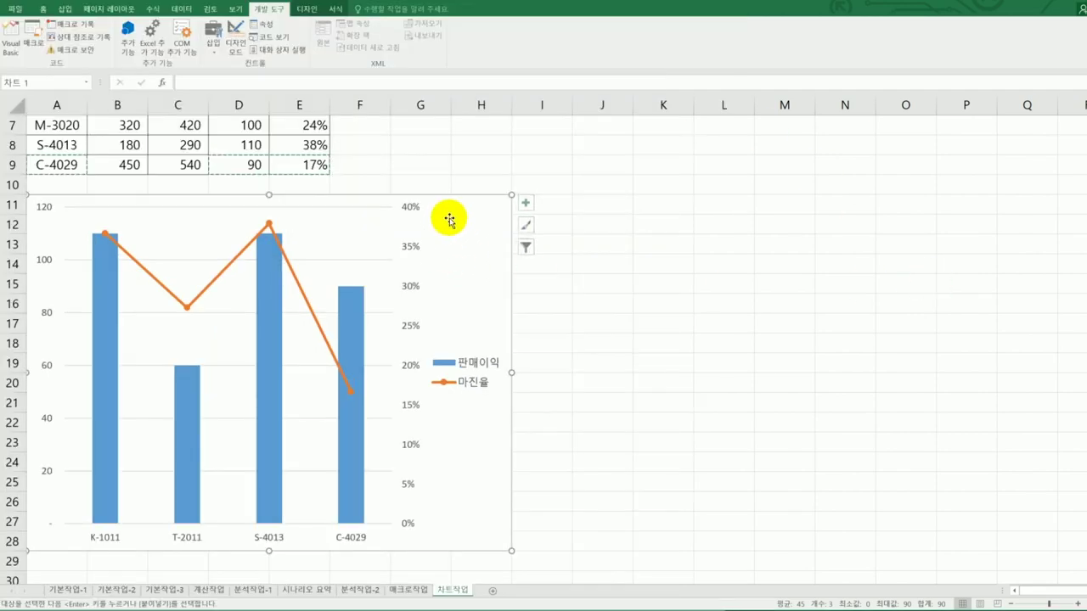
- Add a chart title and replace its placeholder with 핸드폰 판매 현황
left_click(524, 205)
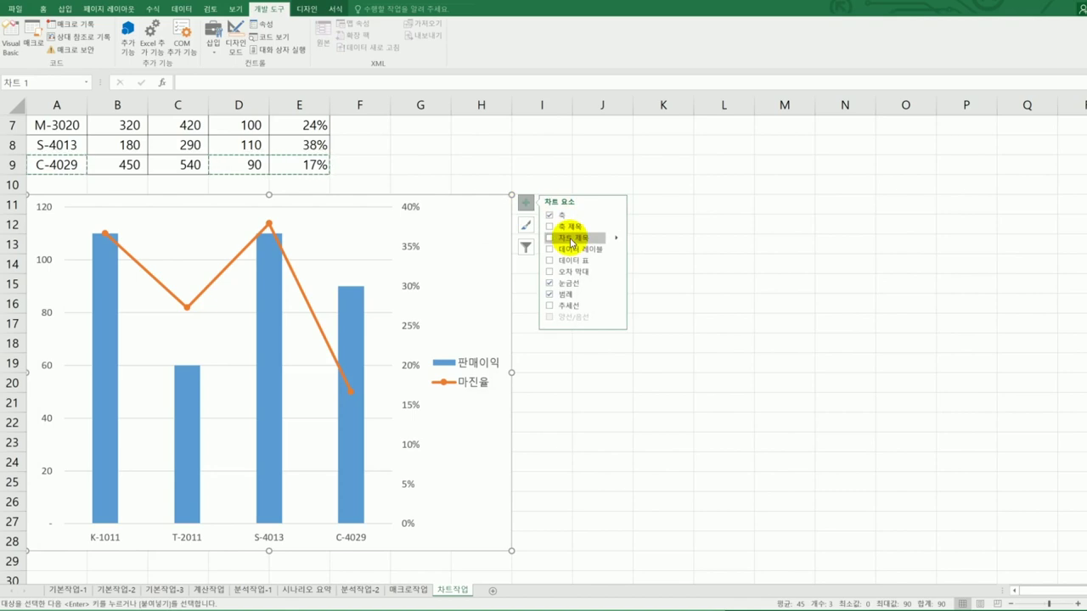
left_click(569, 238)
left_click_drag(231, 218, 299, 223)
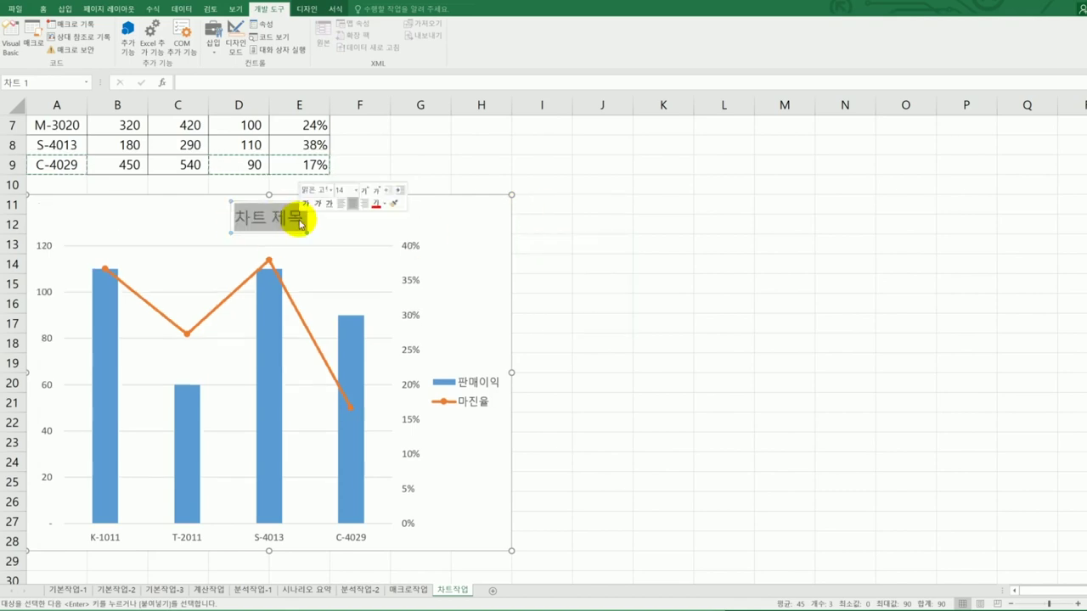
type("ㅎ")
type("핸드포")
type(" 판매 현황")
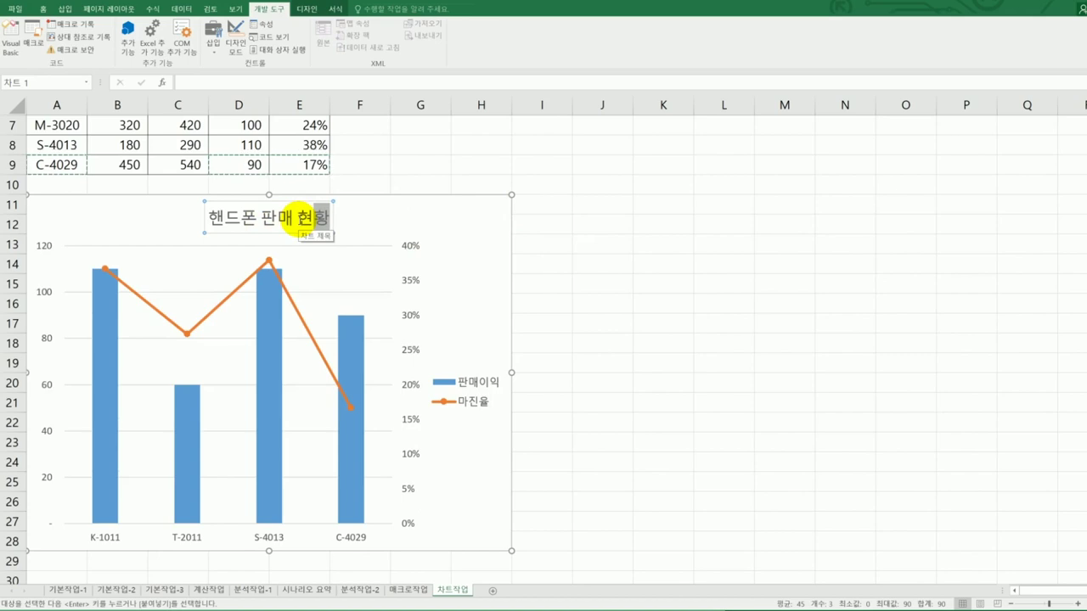
key("Escape")
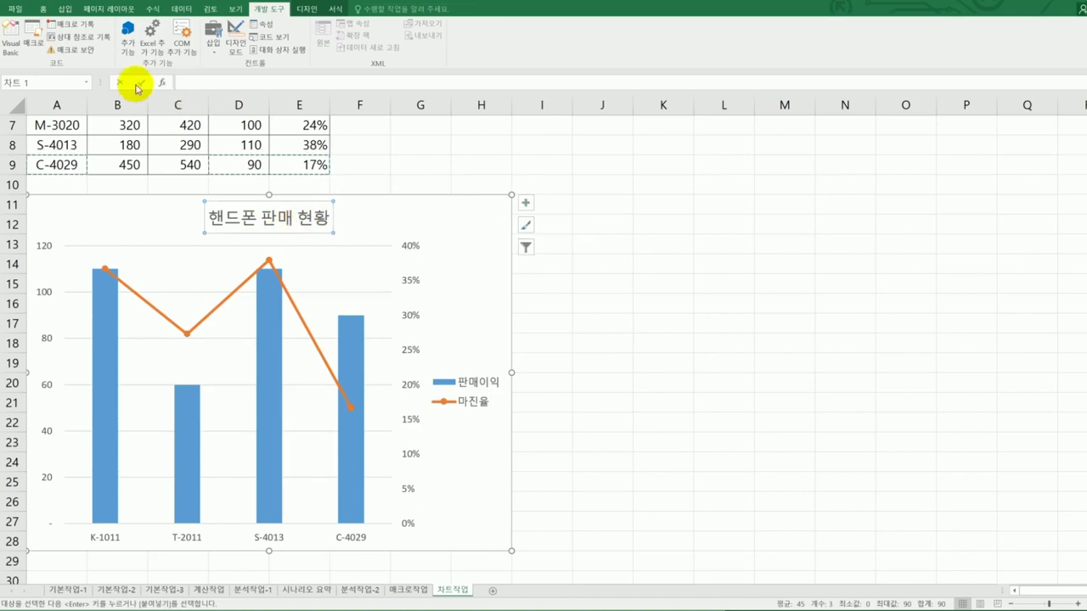
left_click(43, 9)
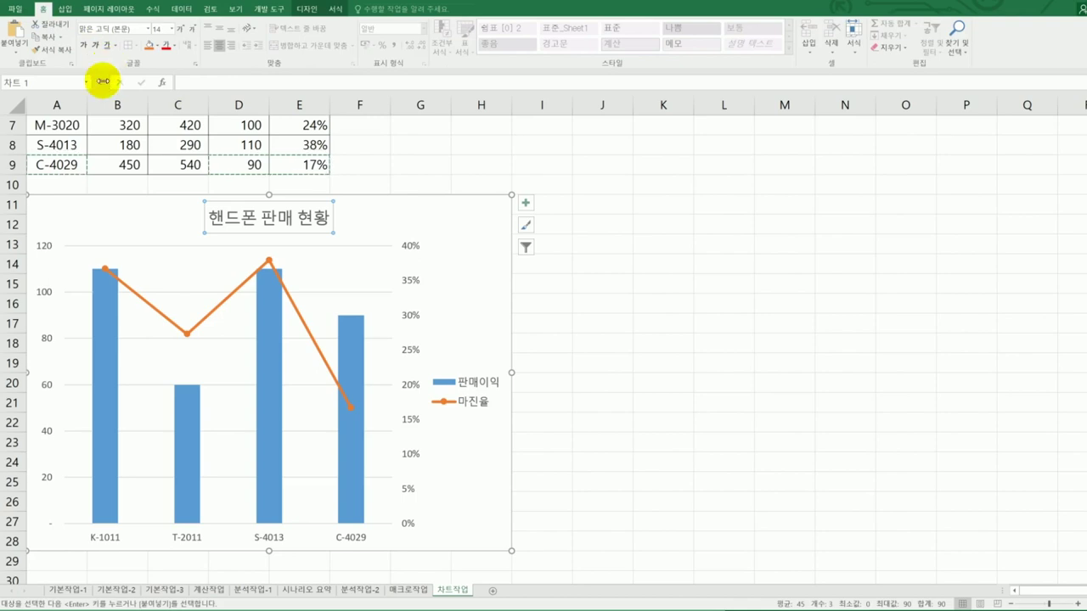
- Format the chart title 핸드폰 판매 현황 as 굴림체, size 17, bold
left_click(149, 30)
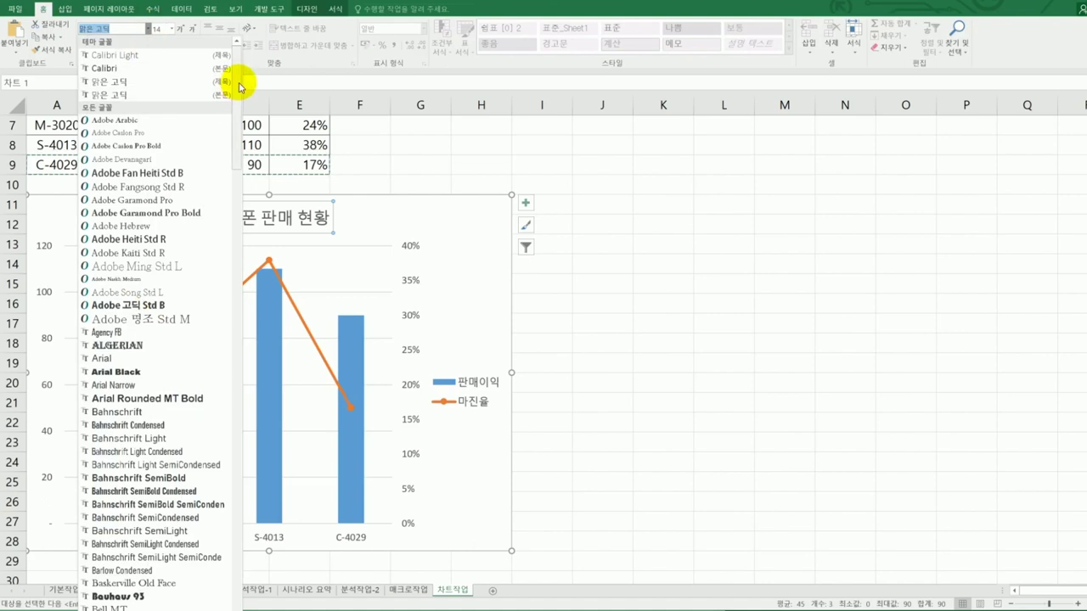
left_click_drag(234, 91, 240, 606)
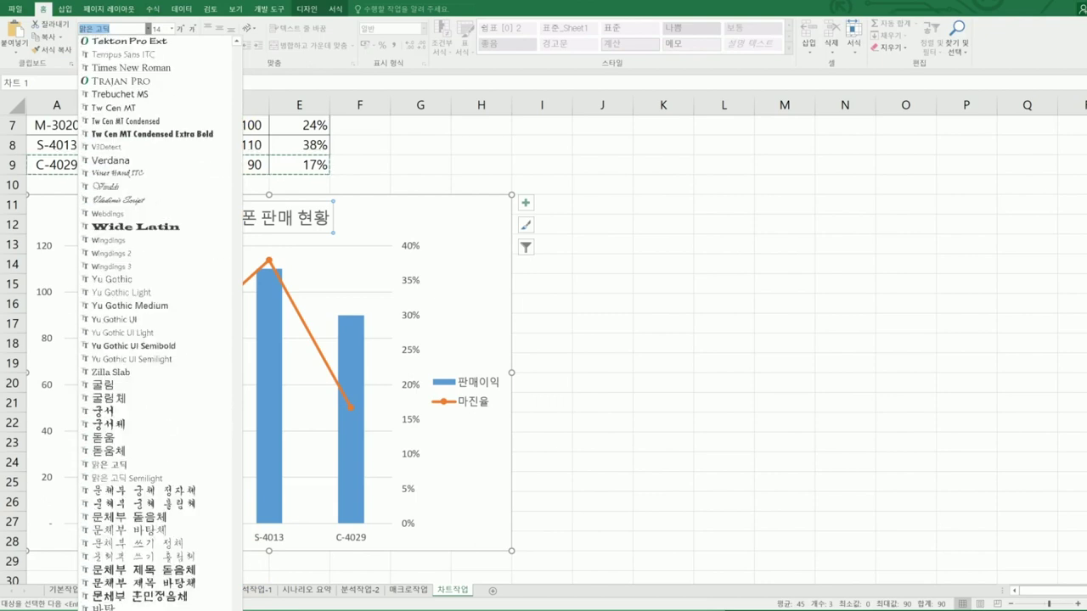
left_click(136, 408)
left_click(164, 31)
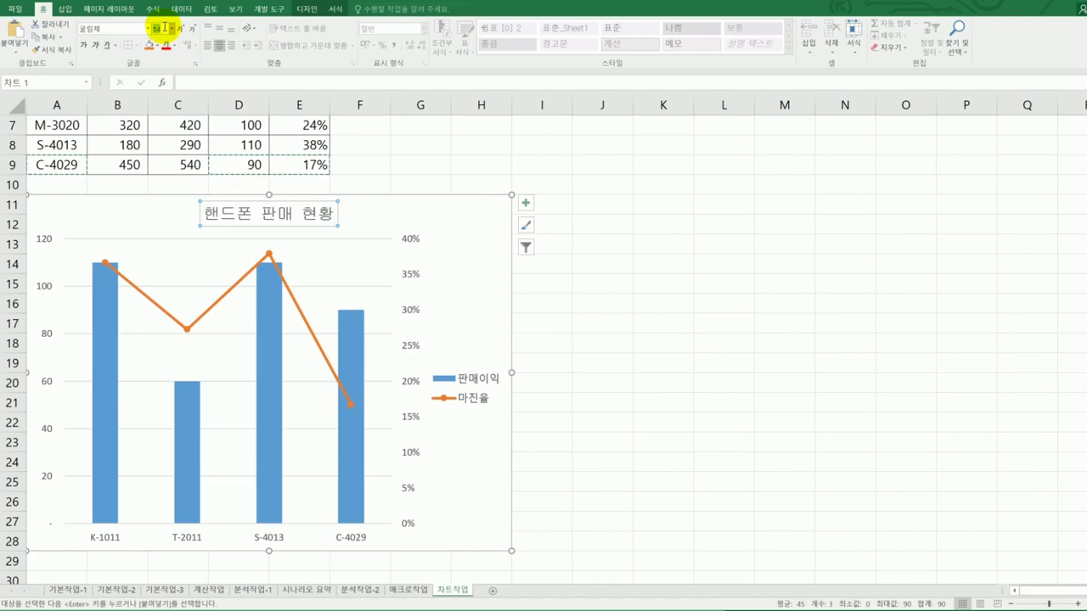
type("17")
key("Return")
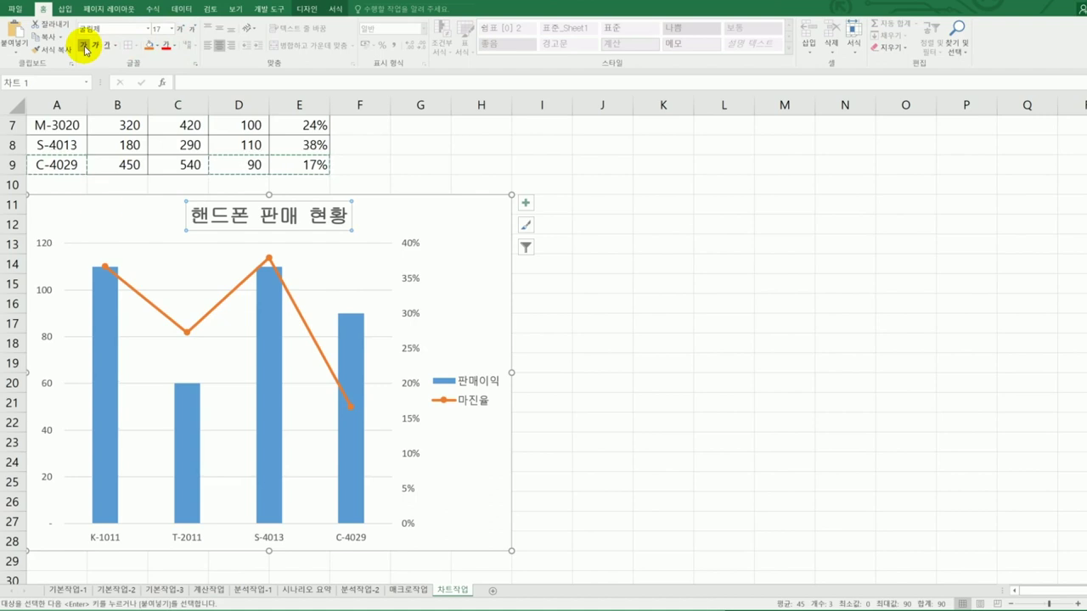
left_click(84, 46)
key("Escape")
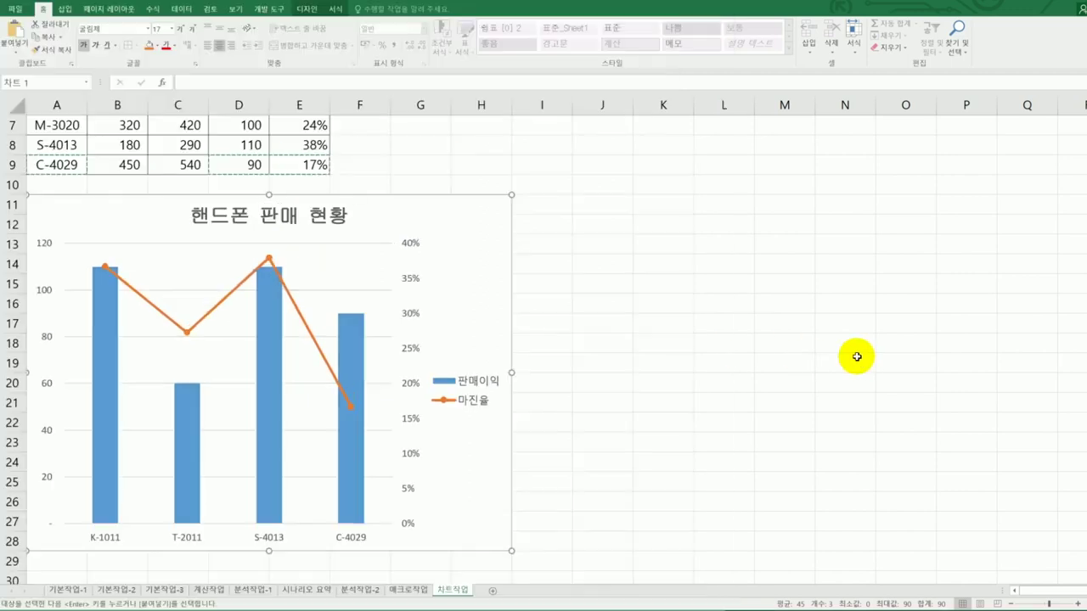
- Add a 38% data label to only the S-4013 point of the 마진율 line
left_click(268, 259)
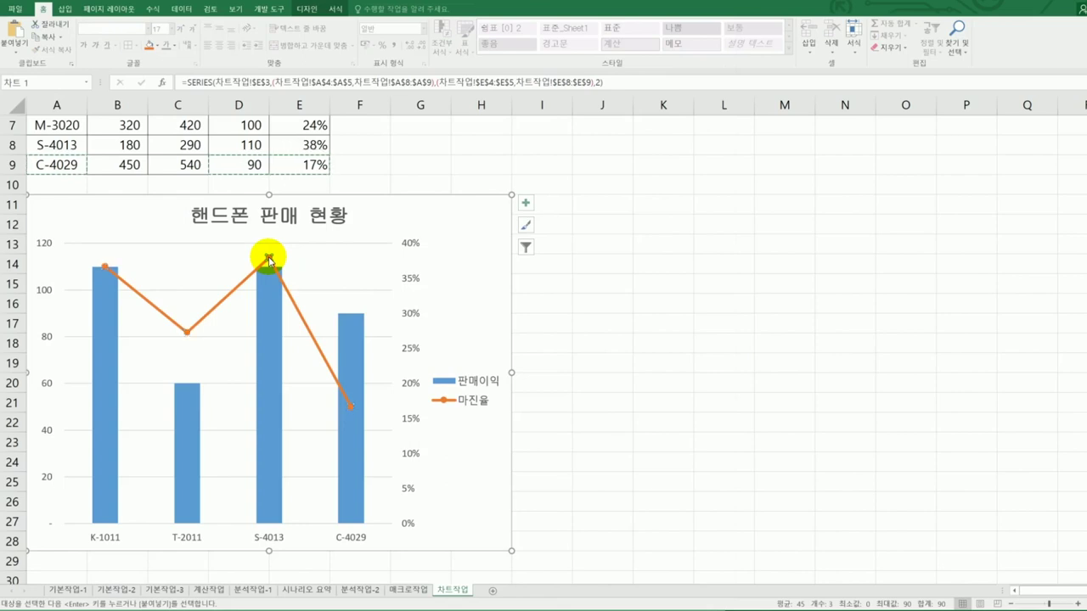
right_click(268, 260)
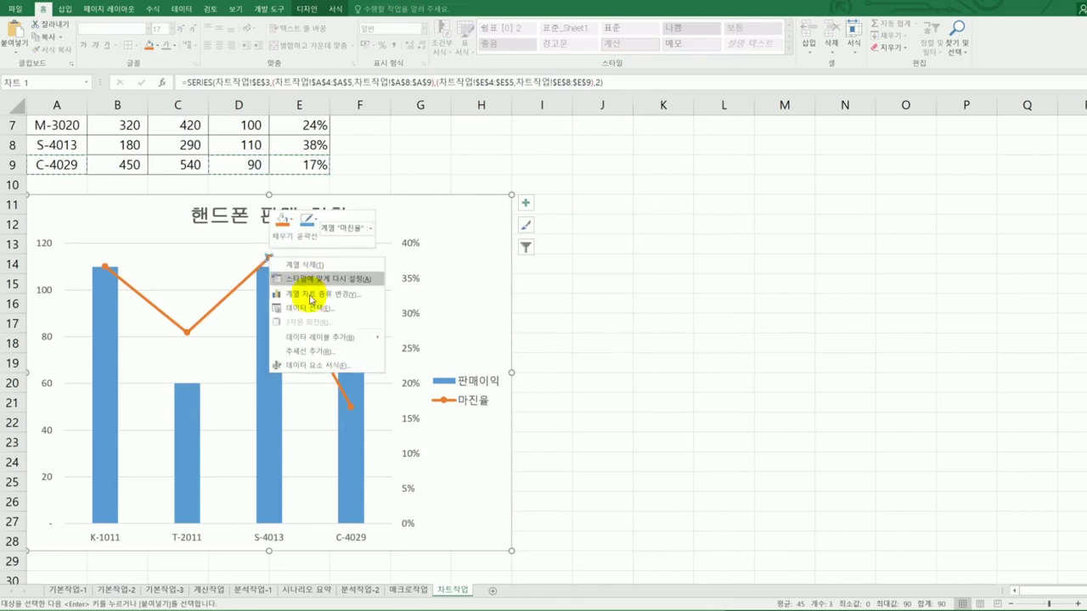
left_click(319, 339)
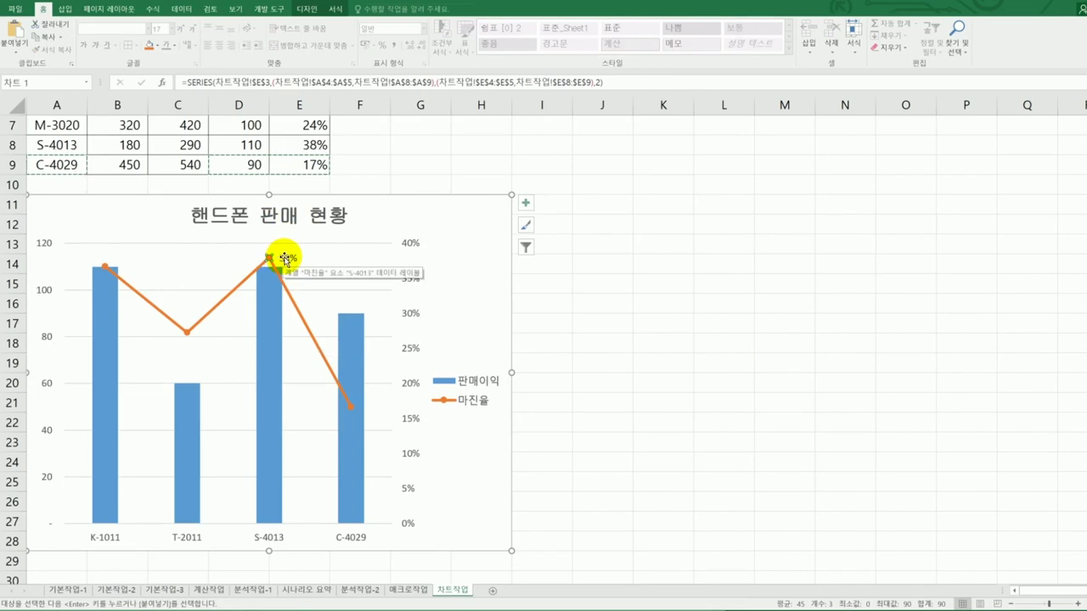
left_click(285, 258)
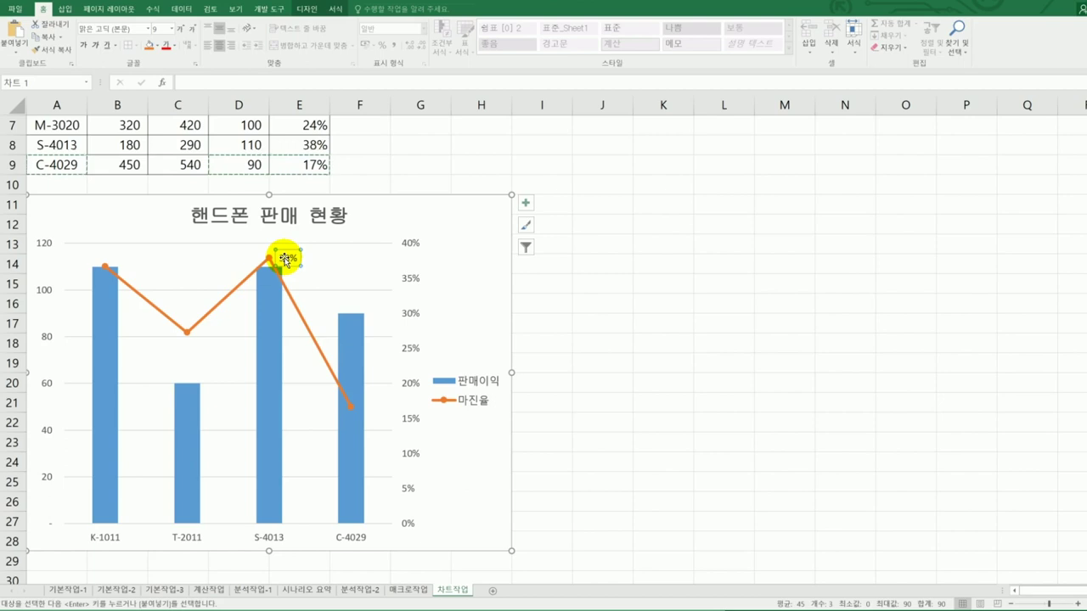
left_click(270, 260)
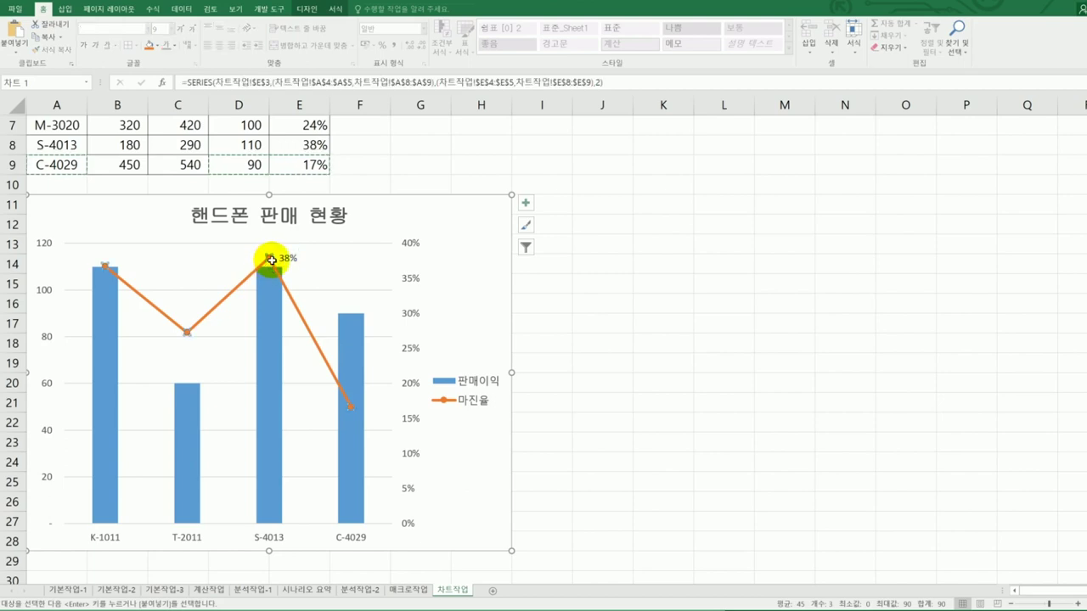
- Preview data label positions and keep the 38% label right of its marker
left_click(525, 204)
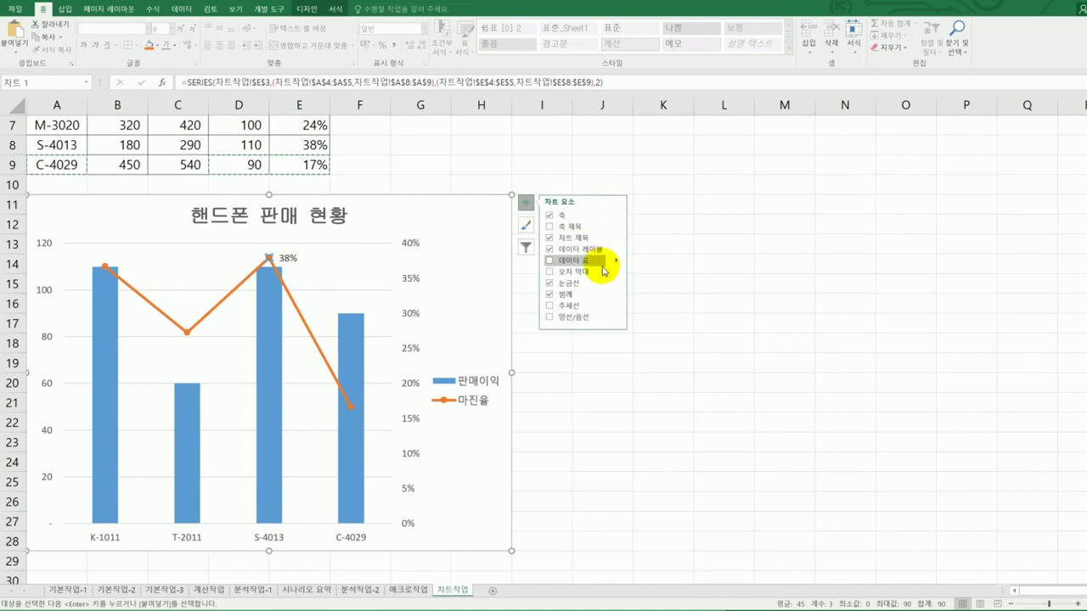
left_click(604, 260)
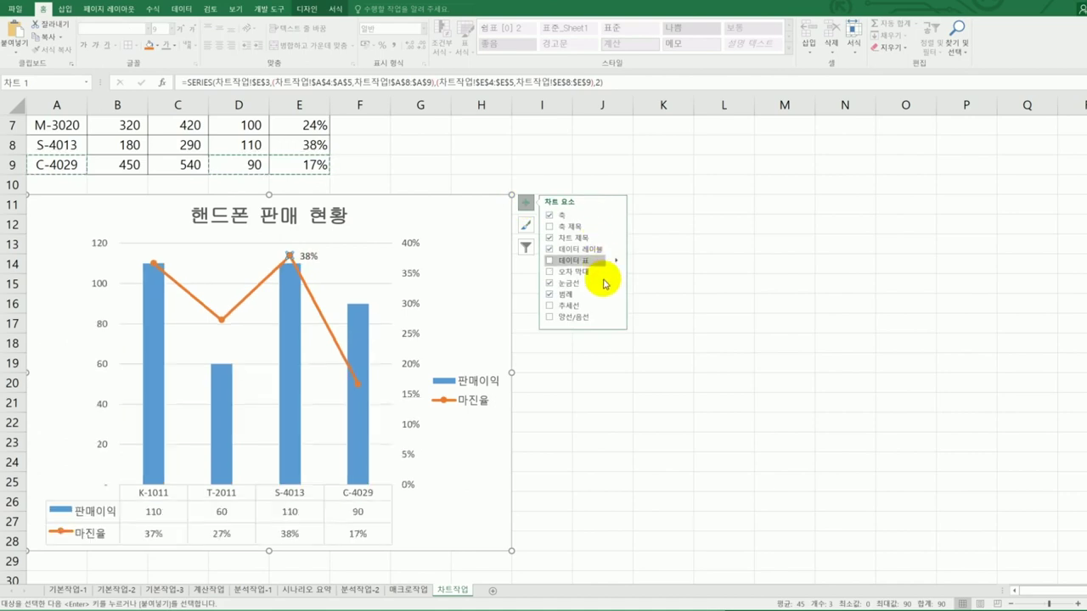
left_click(617, 250)
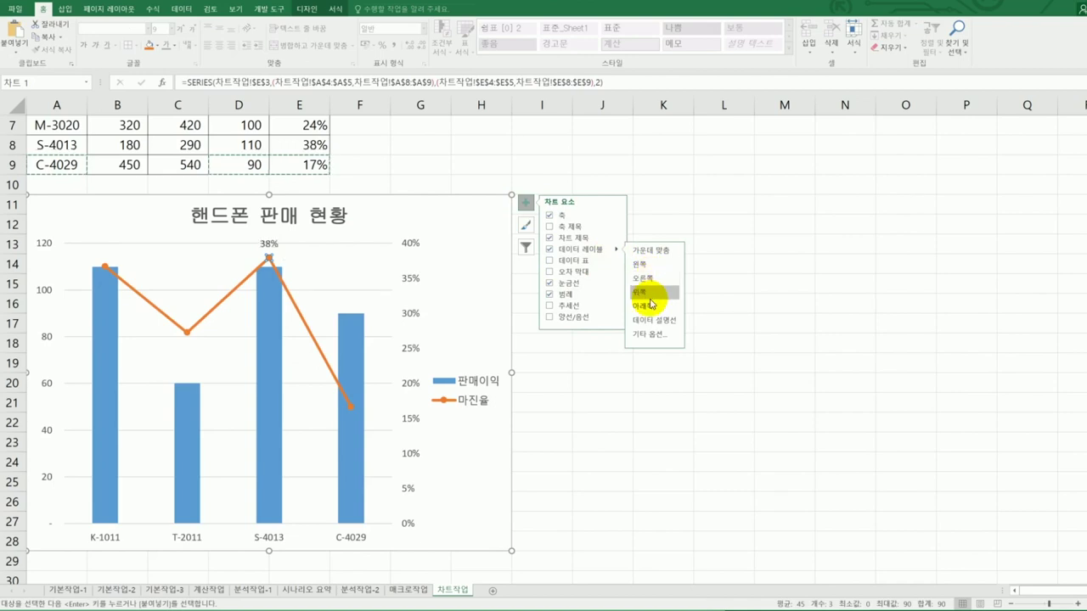
left_click(641, 264)
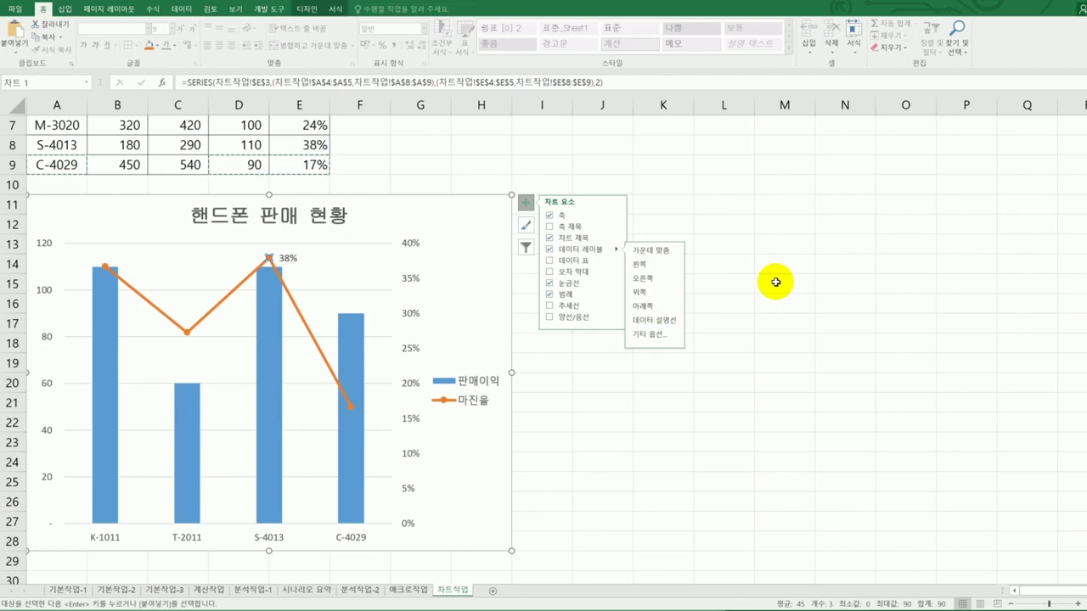
left_click(775, 282)
left_click(775, 281)
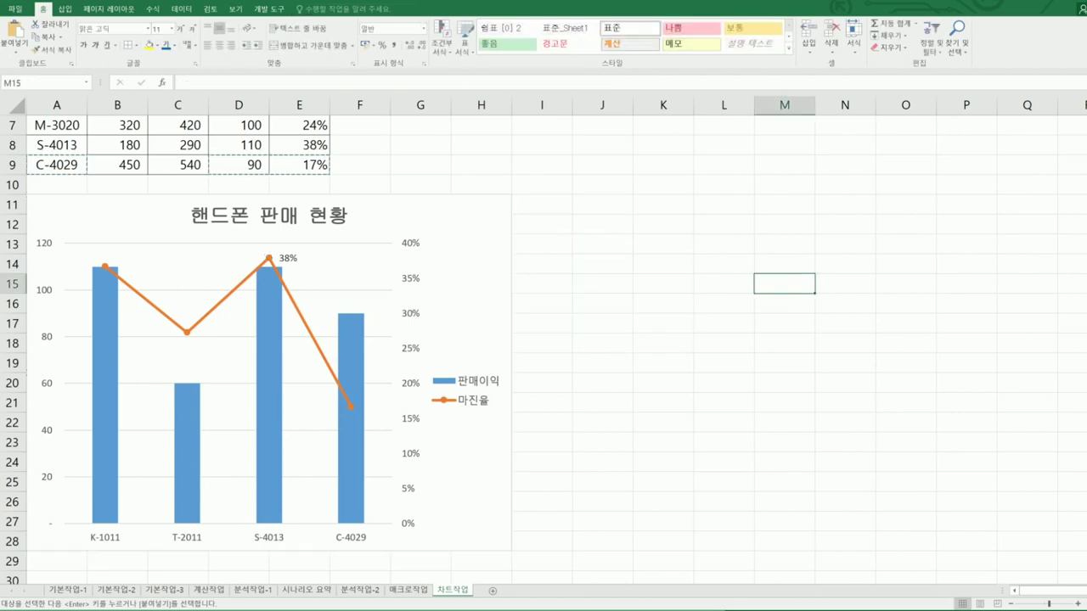
left_click(385, 27)
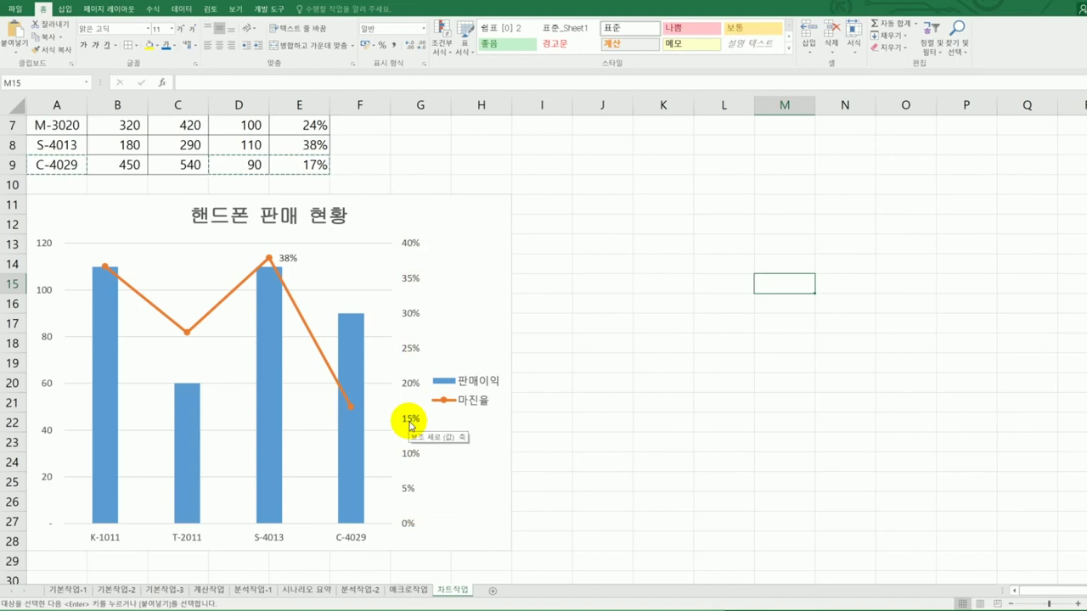
- Change the secondary 마진율 axis major unit from 0.05 to 0.1
left_click(410, 424)
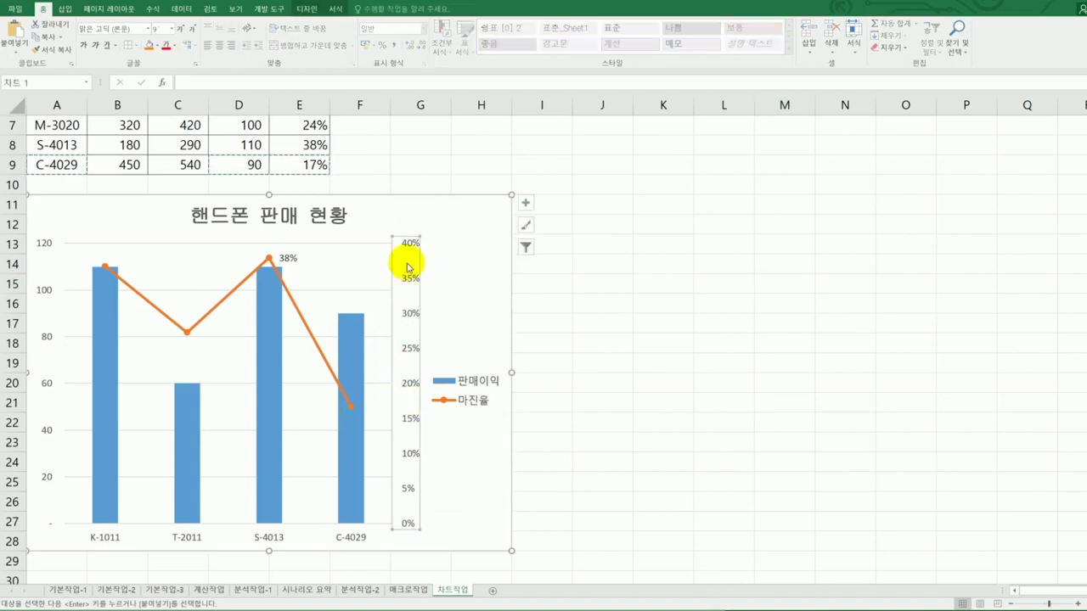
right_click(408, 425)
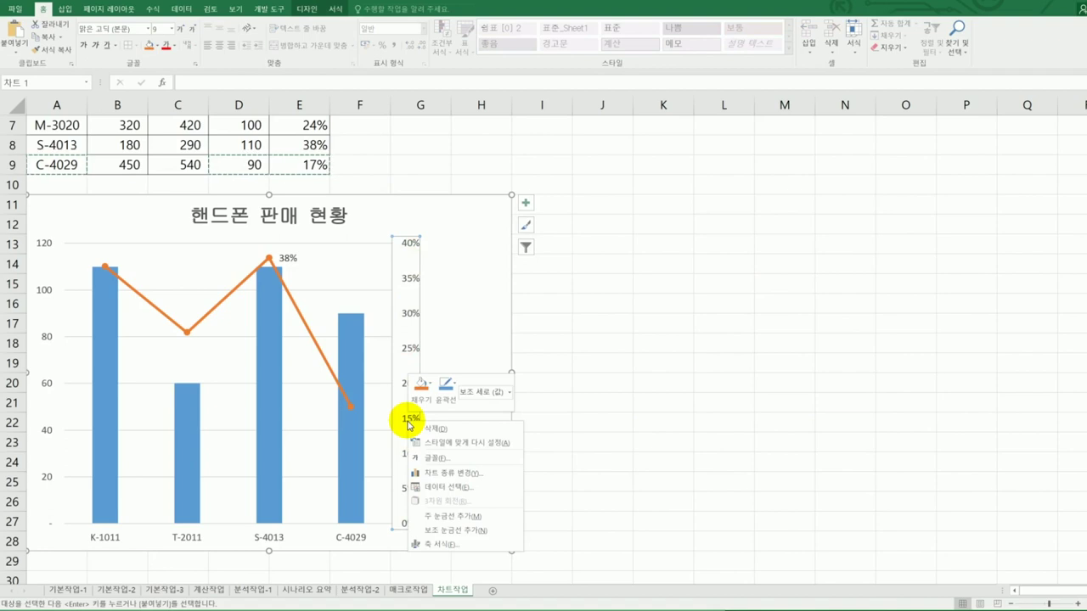
left_click(462, 540)
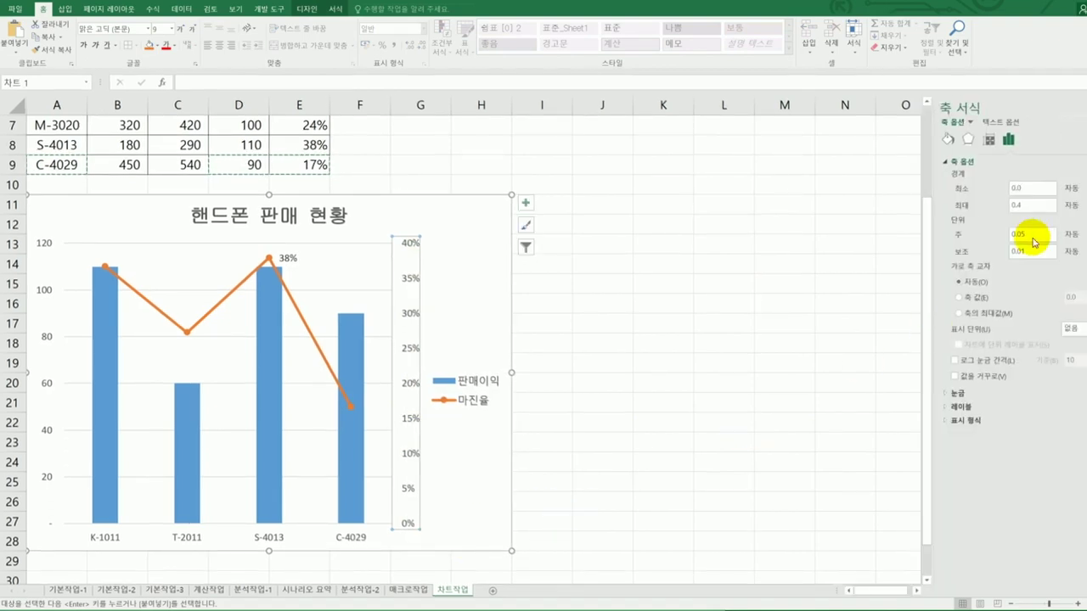
left_click_drag(1036, 234, 1002, 242)
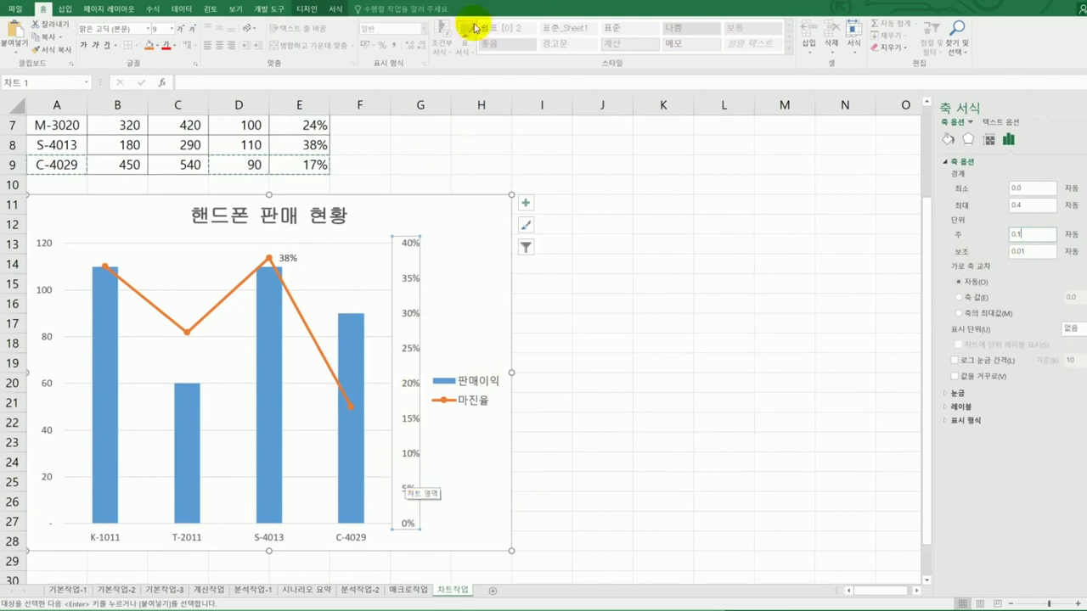
key("Return")
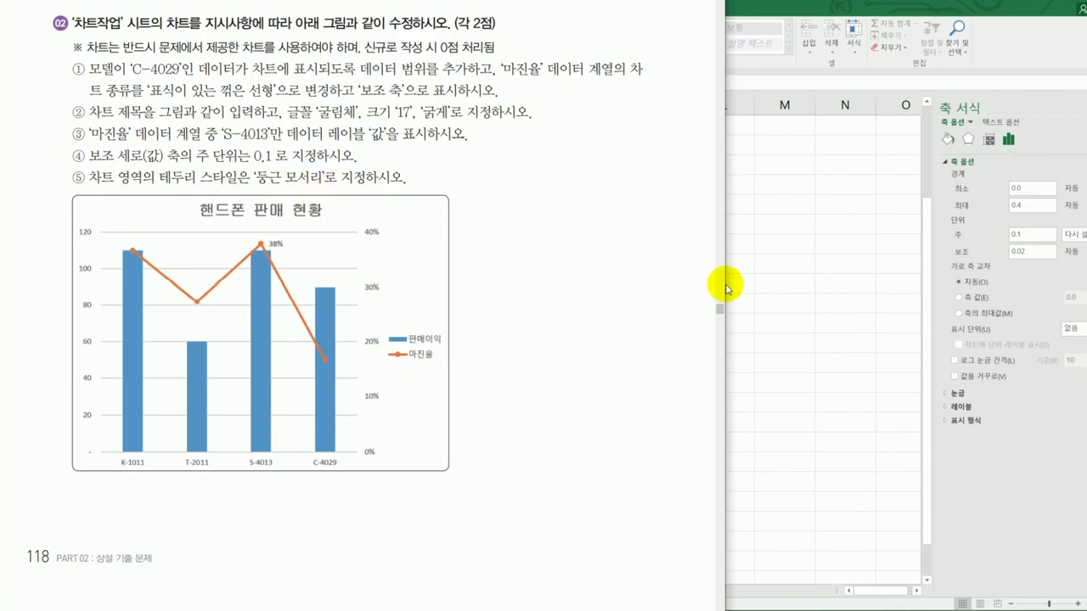
- Turn on Rounded corners in the chart area's Border settings
left_click(479, 244)
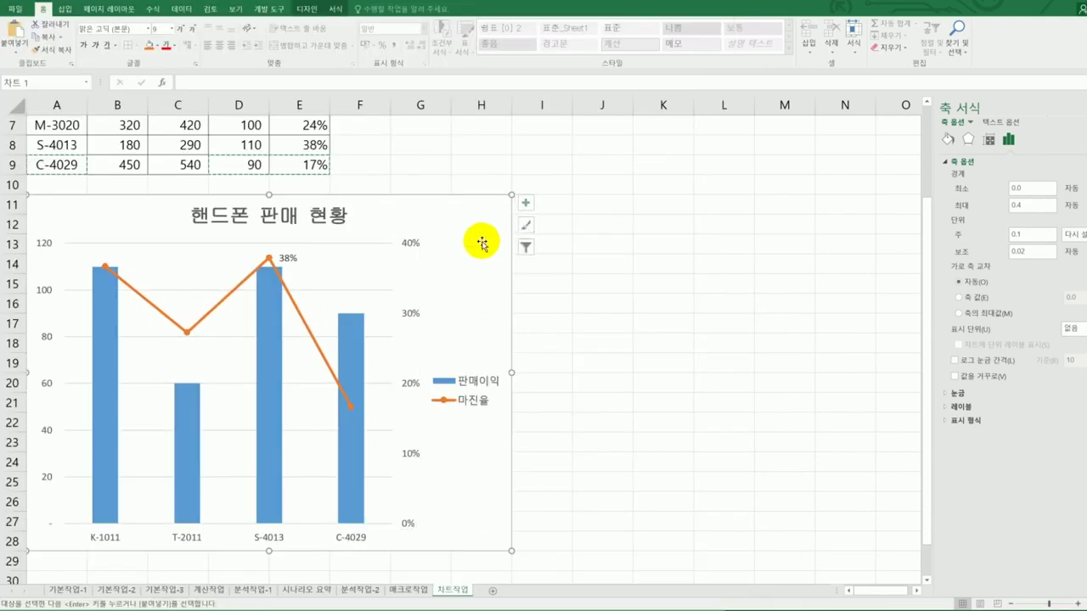
right_click(478, 226)
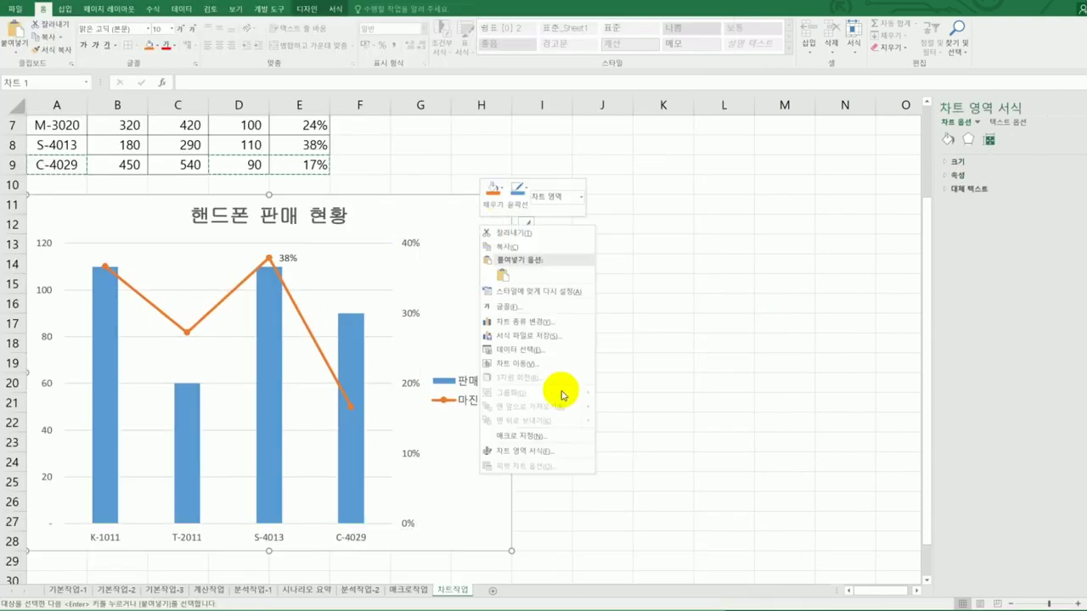
left_click(550, 450)
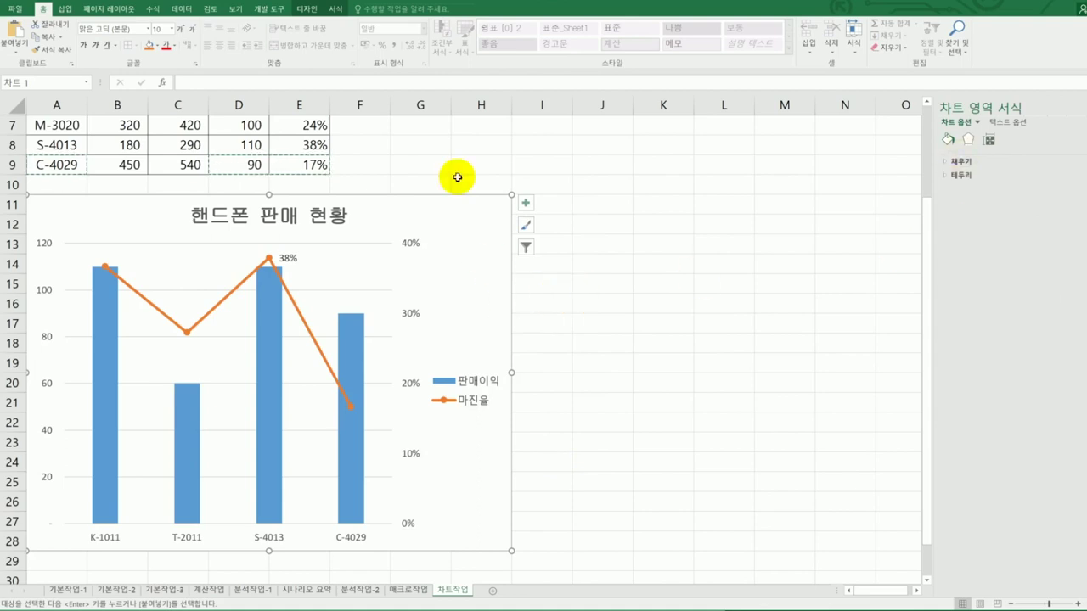
left_click(406, 318)
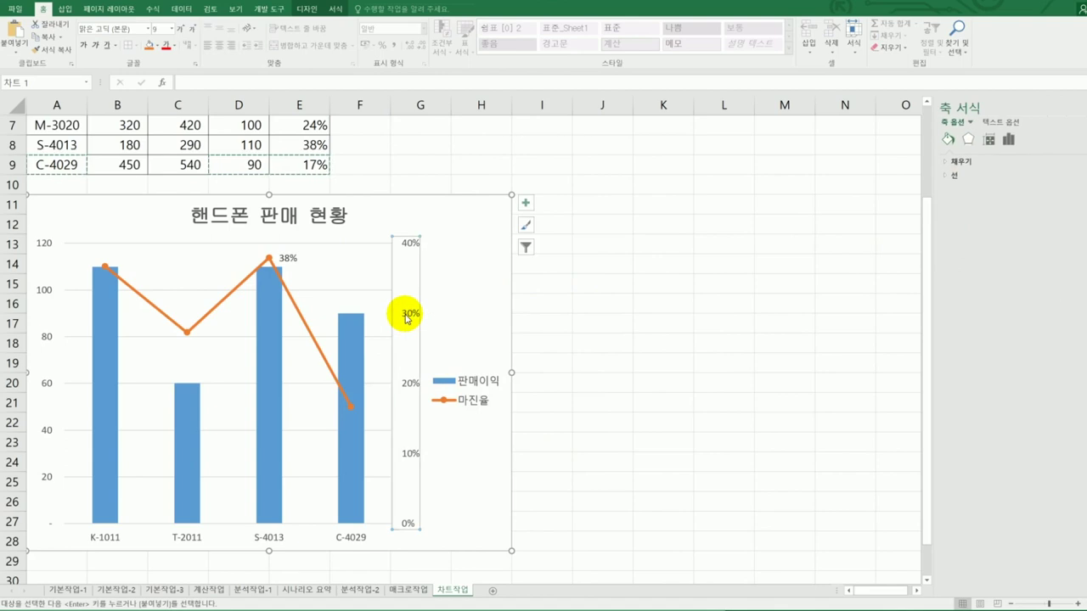
right_click(407, 316)
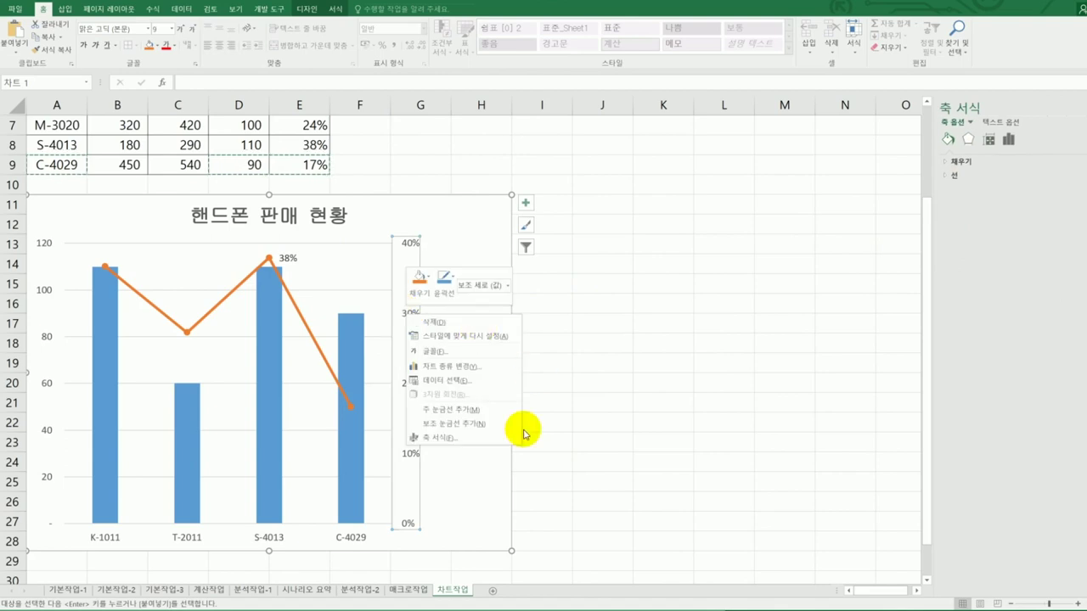
left_click(977, 261)
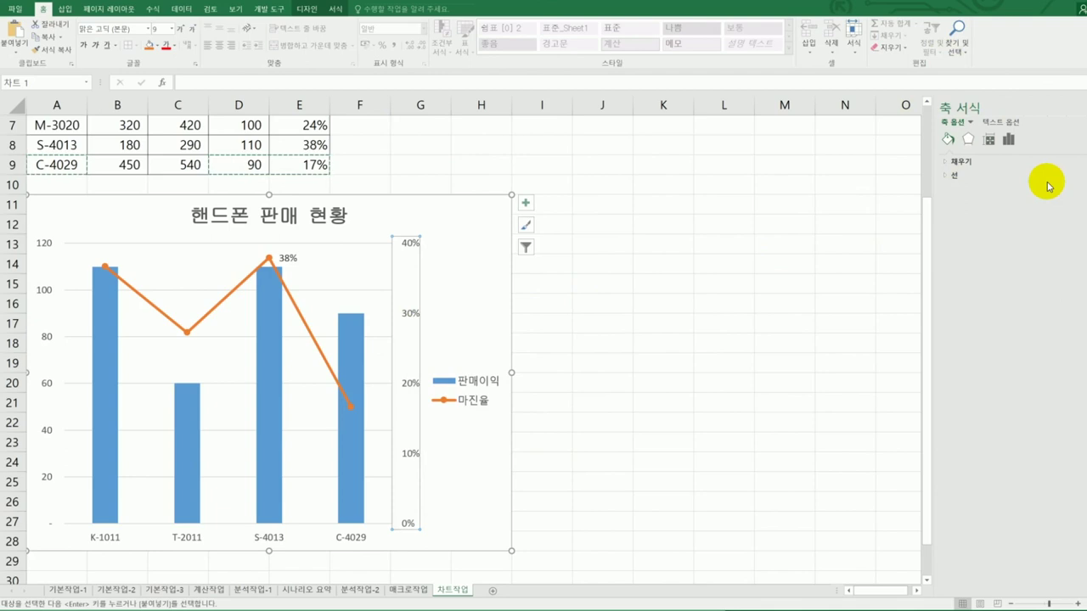
right_click(454, 218)
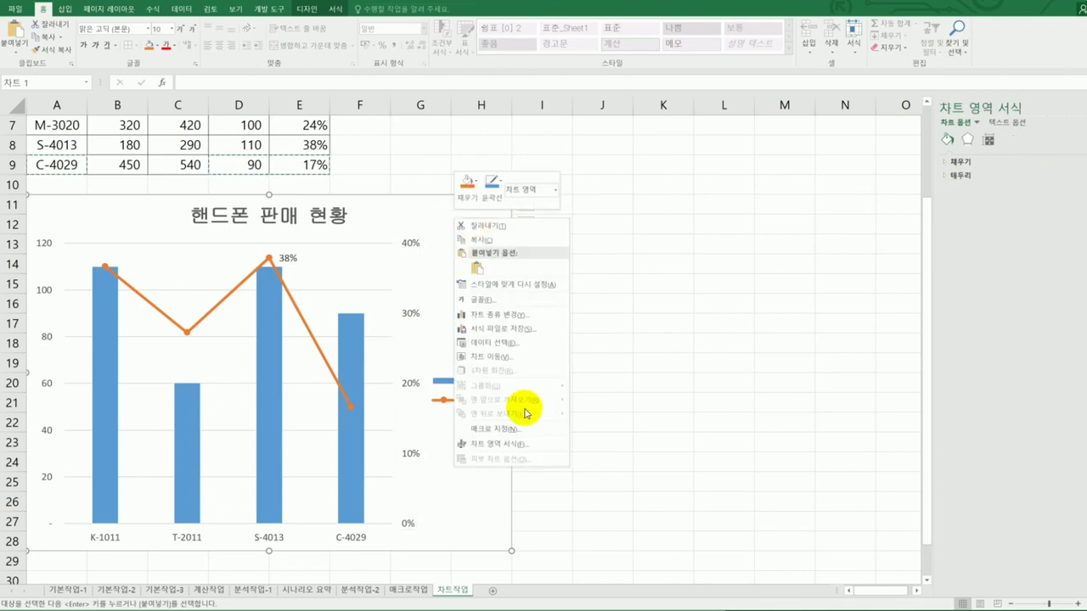
key("Escape")
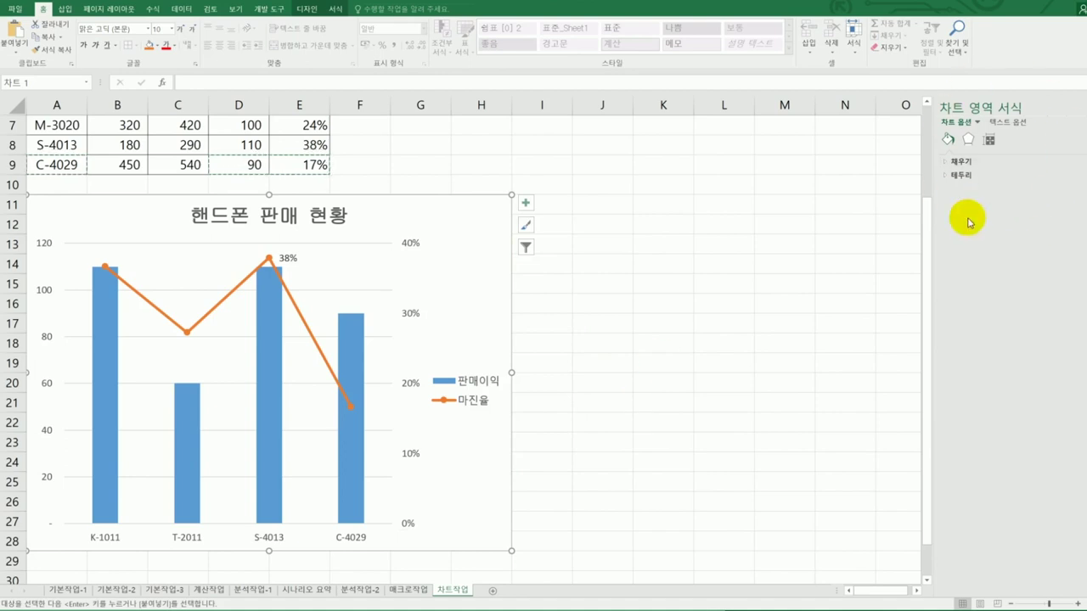
right_click(476, 224)
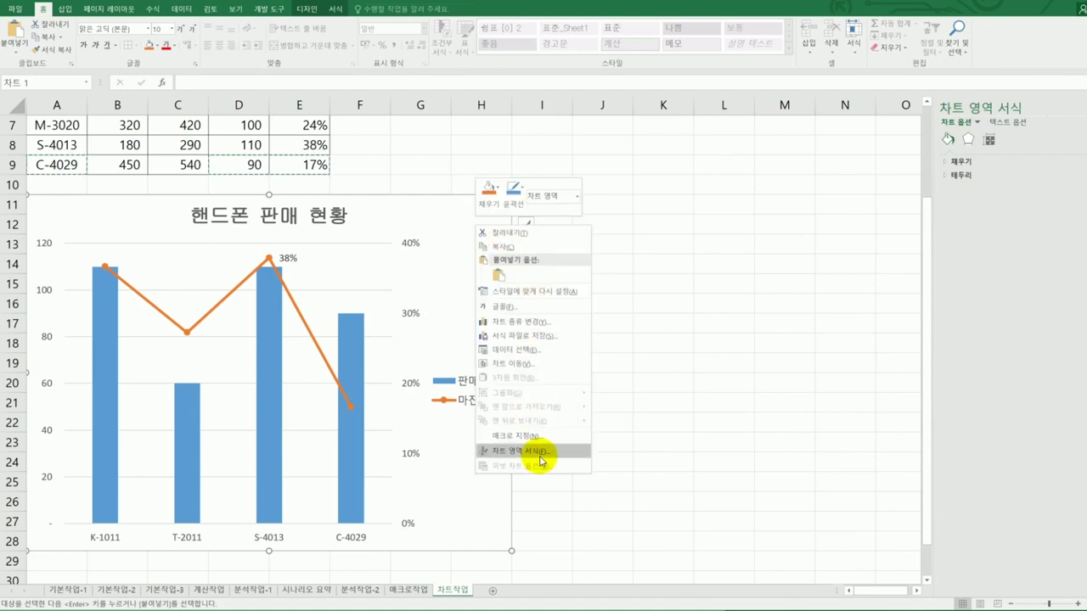
left_click(439, 224)
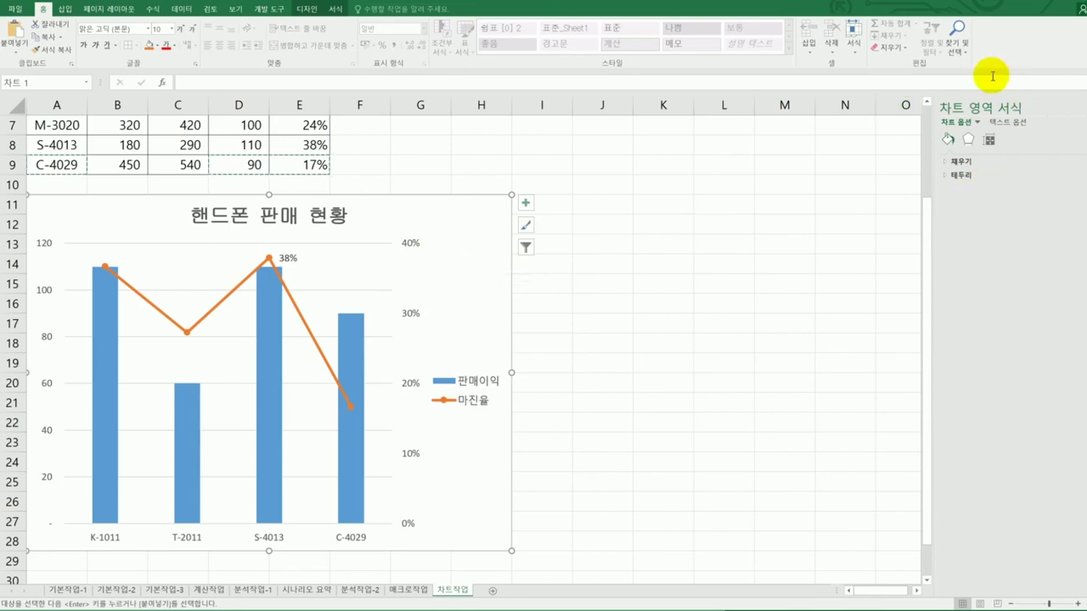
left_click(997, 176)
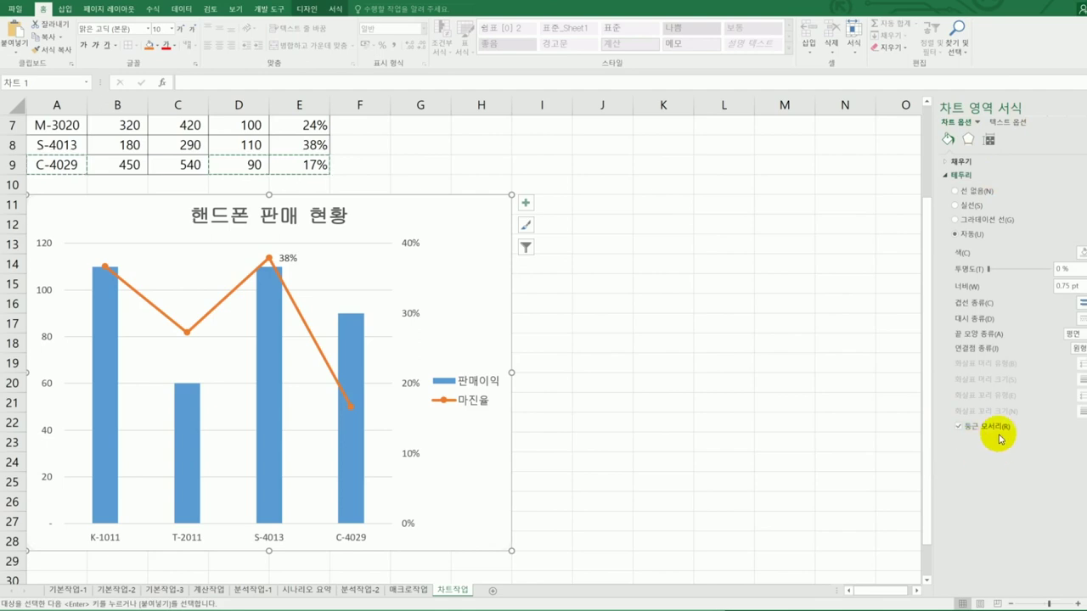
left_click(739, 420)
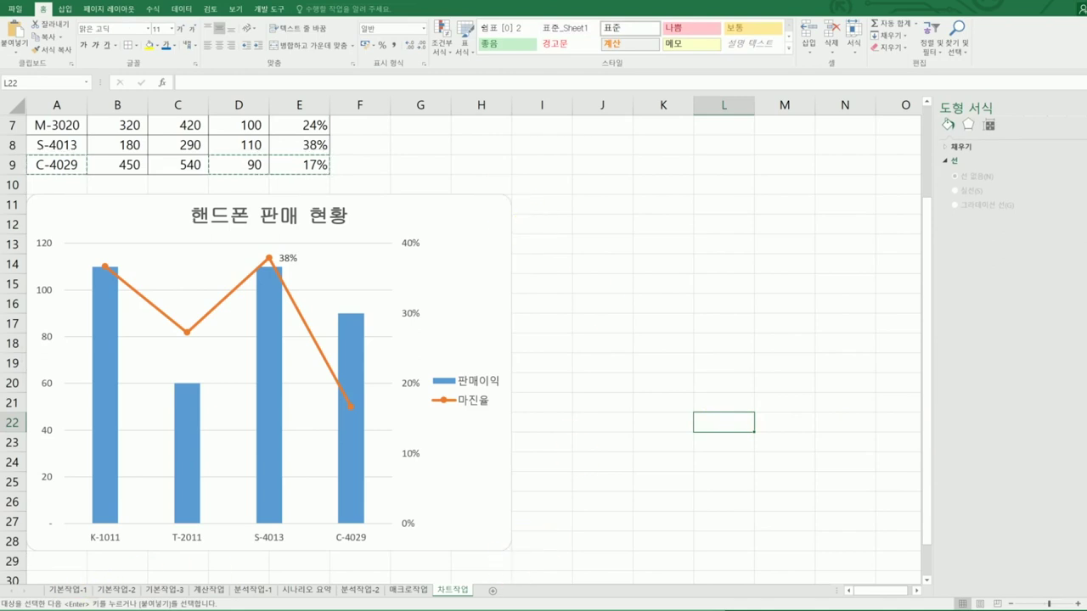
key("alt+Tab")
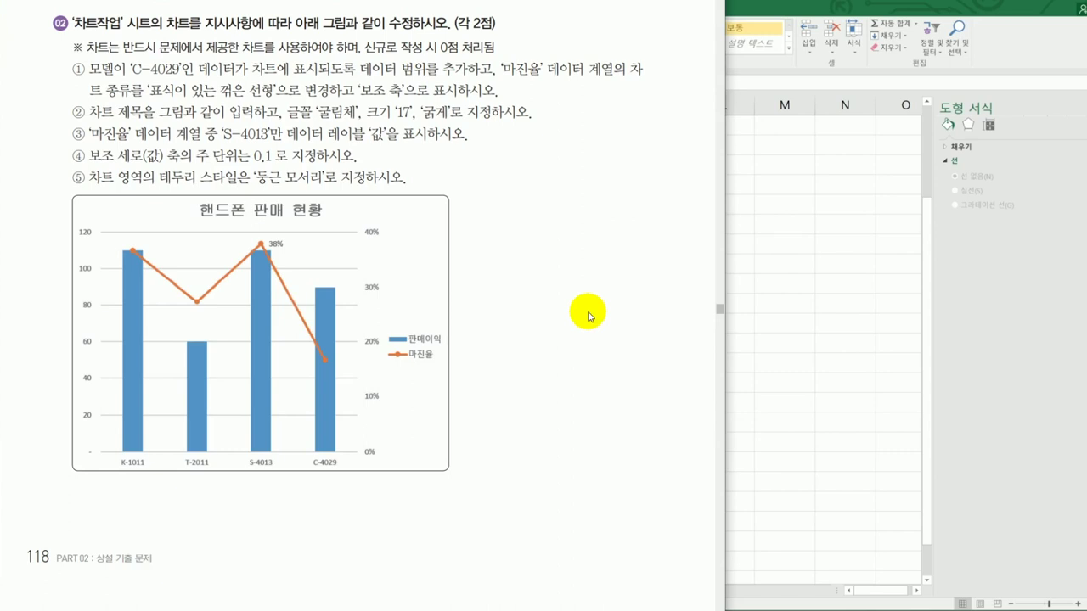
key("alt+Tab")
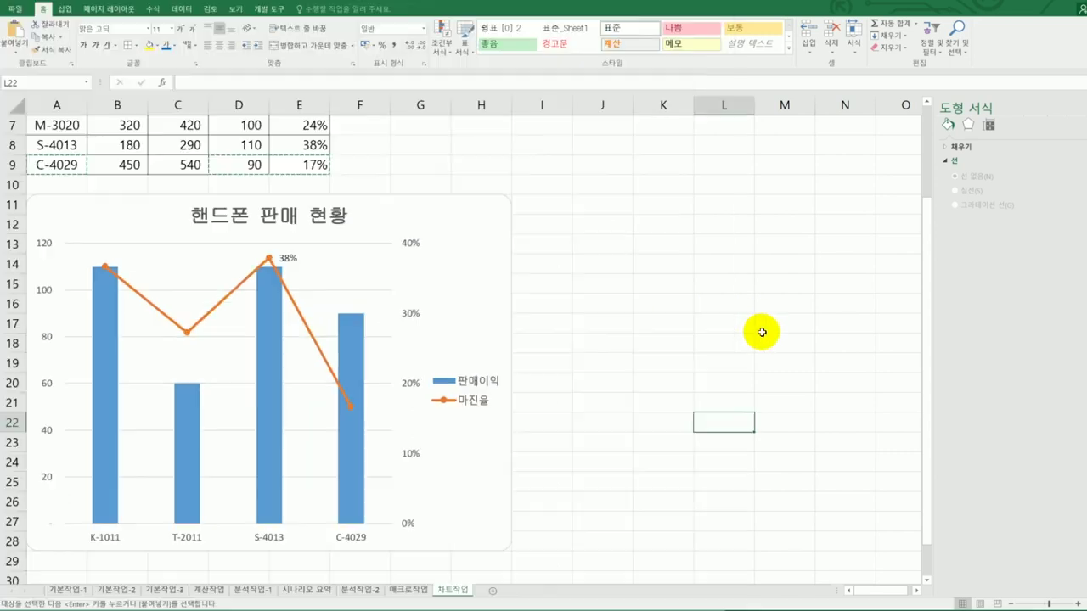